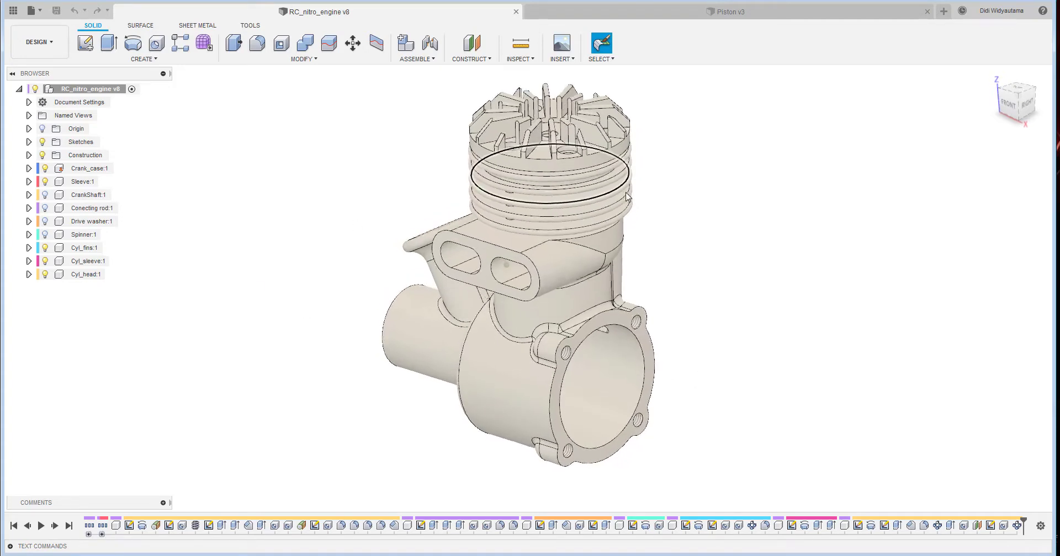
# - Check the Spinner, Conecting rod and CrankShaft components by toggling their visibility, leaving them hidden
pyautogui.click(45, 235)
pyautogui.click(46, 234)
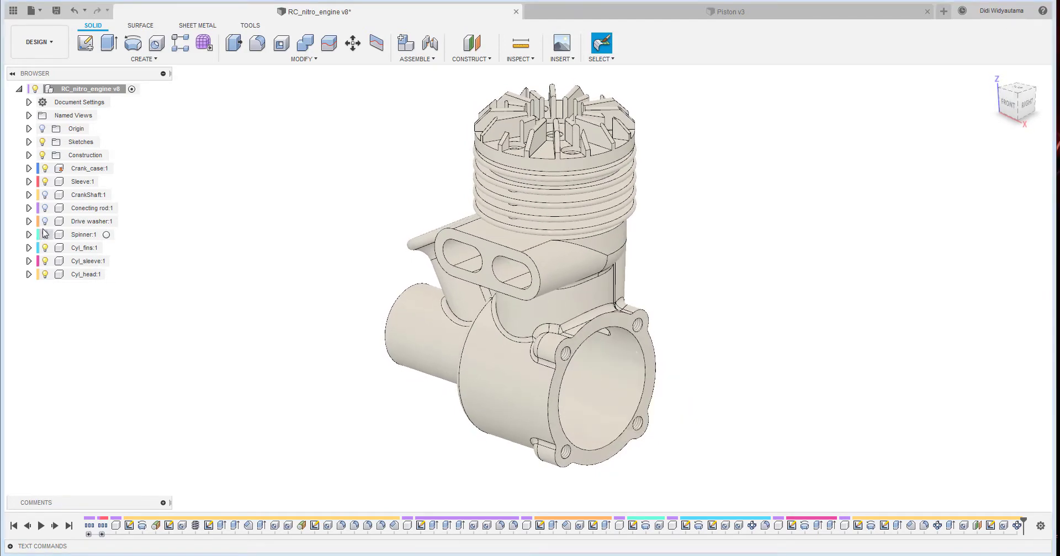
pyautogui.click(47, 210)
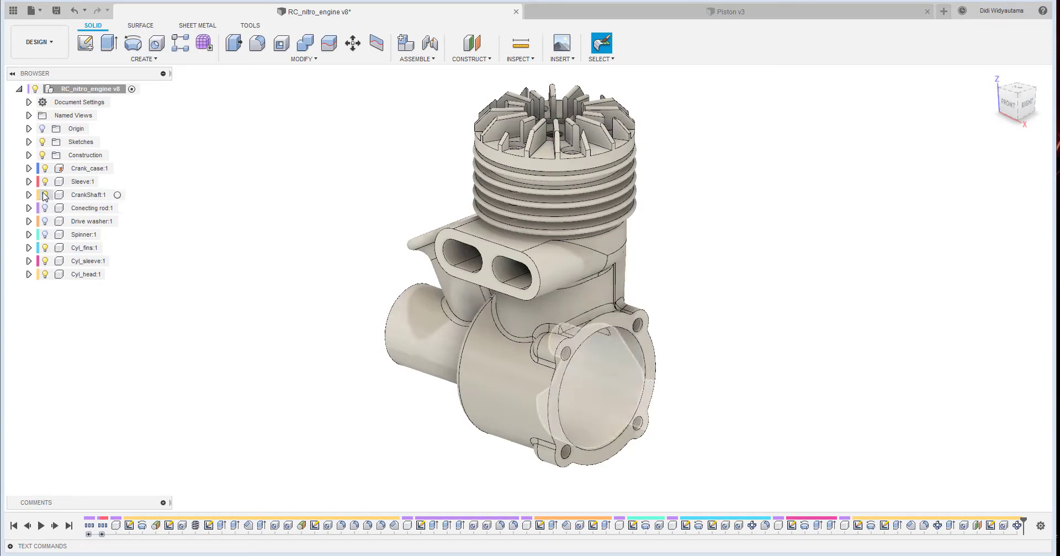
pyautogui.click(45, 196)
pyautogui.click(44, 196)
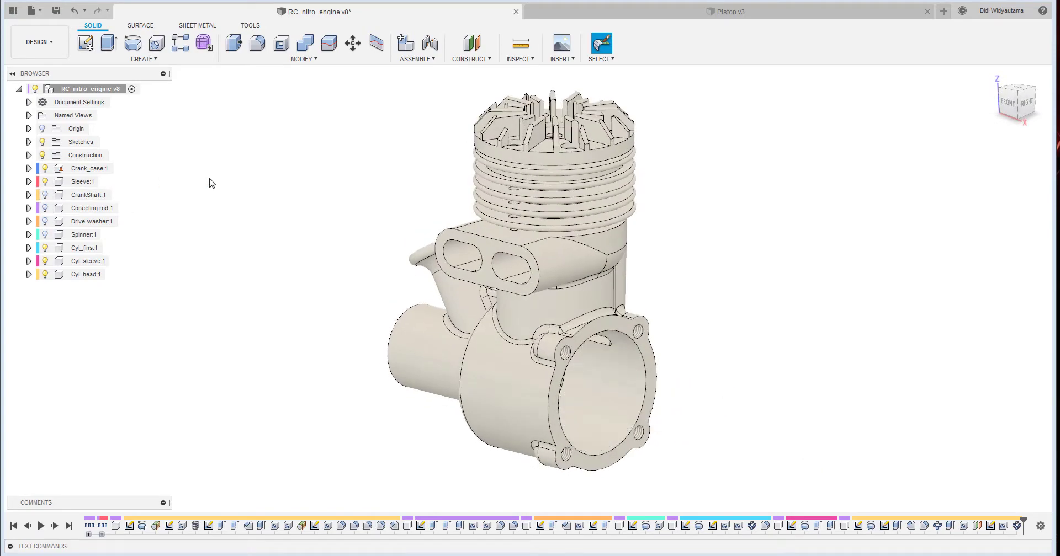
pyautogui.keyDown('shift'); pyautogui.moveTo(707, 154); pyautogui.dragTo(497, 223, button='middle'); pyautogui.keyUp('shift')
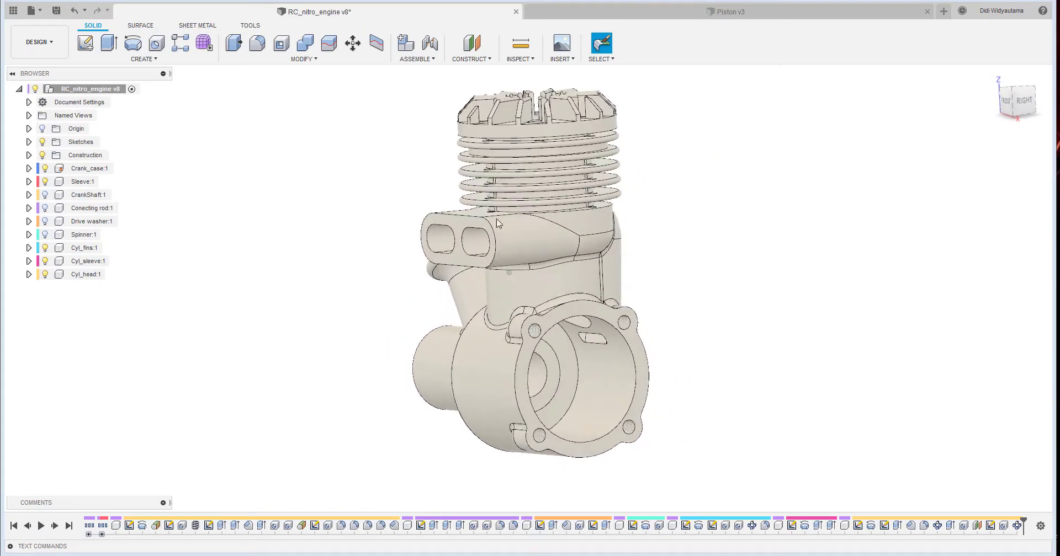
pyautogui.rightClick(80, 172)
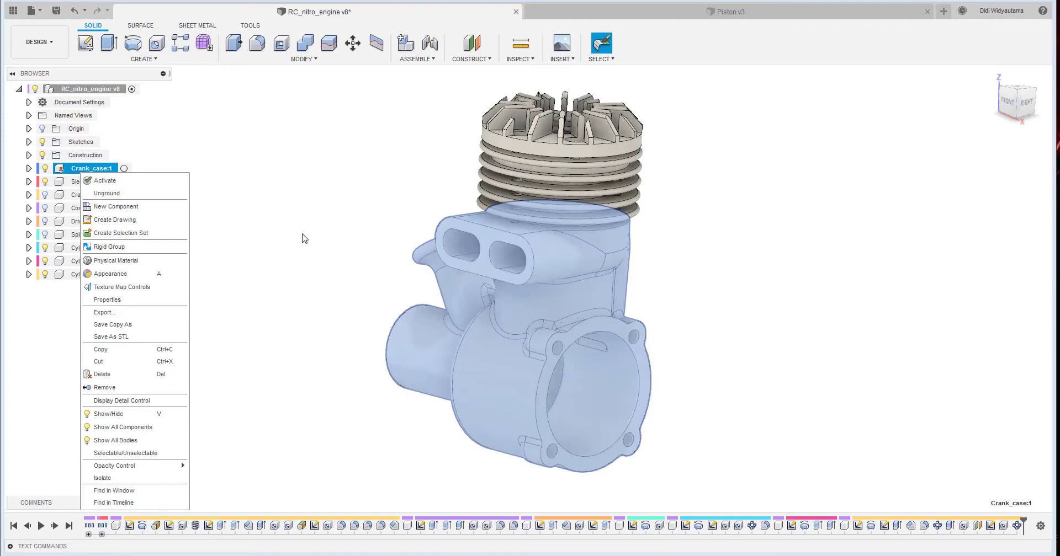
pyautogui.click(295, 385)
pyautogui.moveTo(296, 386); pyautogui.dragTo(300, 373, button='middle')
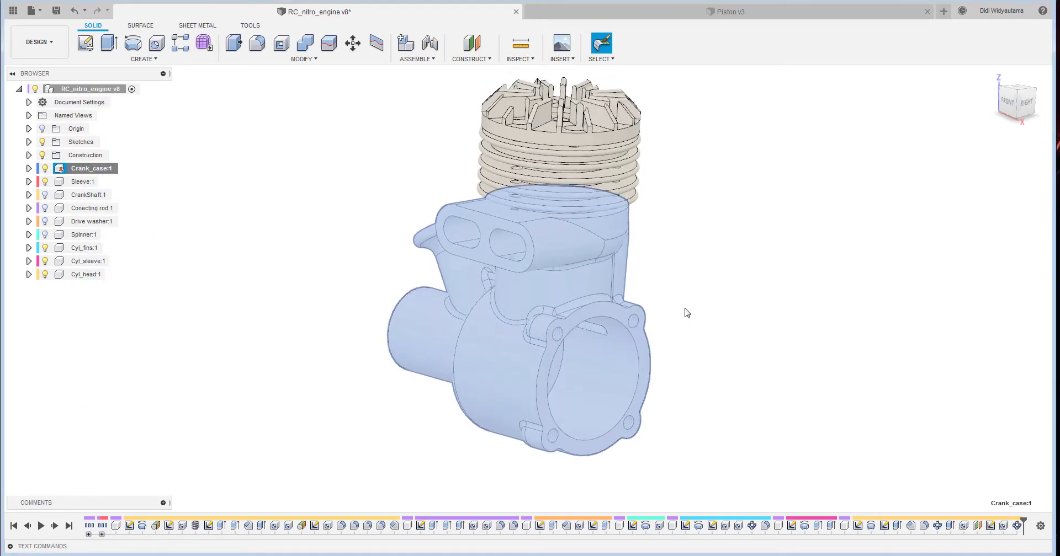
pyautogui.click(458, 440)
pyautogui.keyDown('shift'); pyautogui.moveTo(459, 440); pyautogui.dragTo(453, 441, button='middle'); pyautogui.keyUp('shift')
pyautogui.click(117, 526)
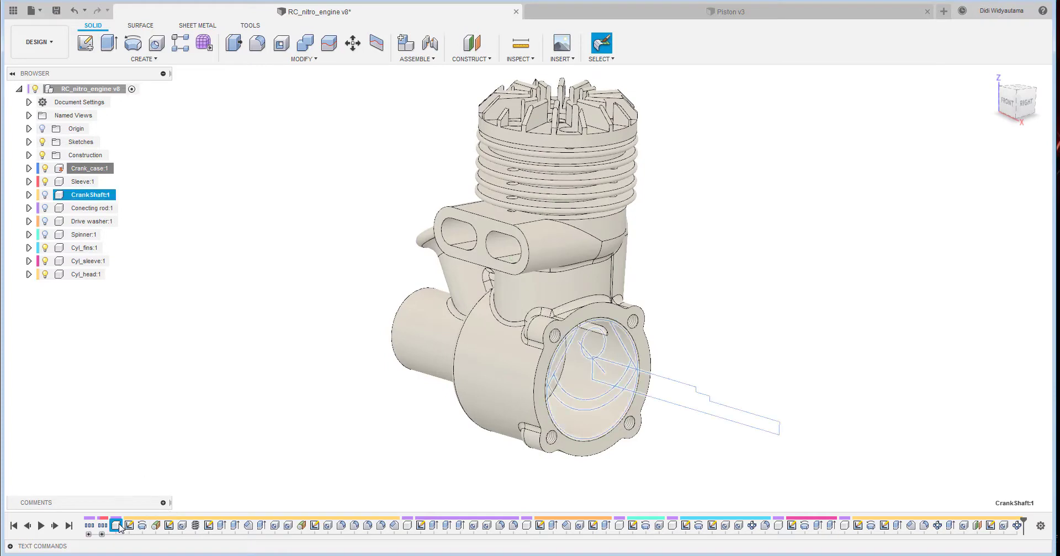
pyautogui.click(164, 447)
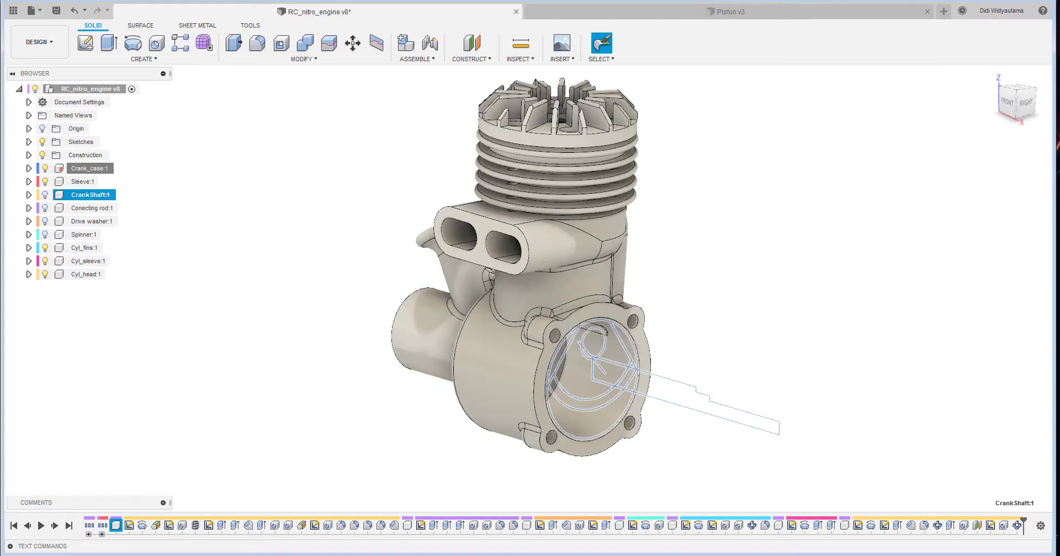
pyautogui.keyDown('ctrl'); pyautogui.click(394, 527); pyautogui.keyUp('ctrl')
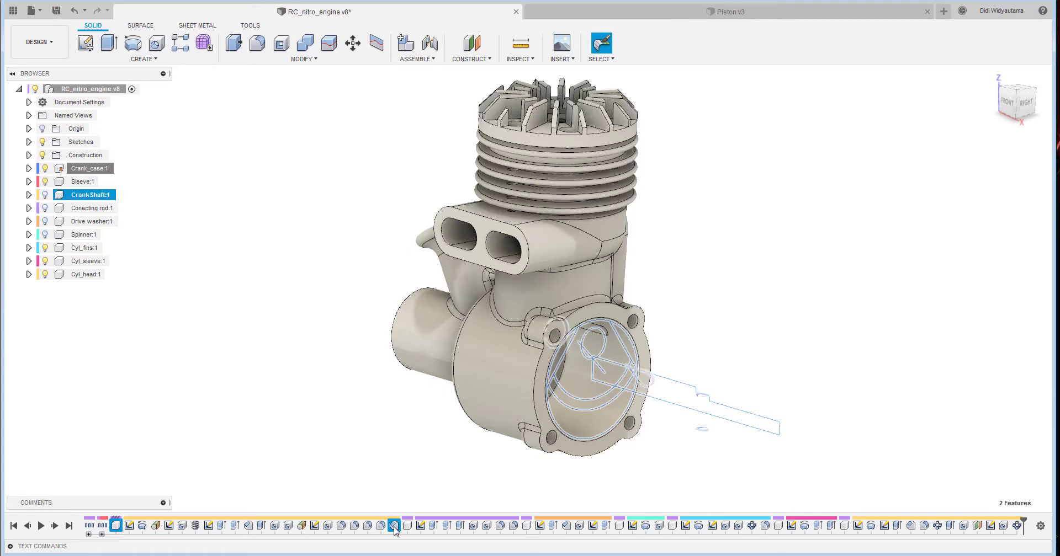
pyautogui.click(287, 444)
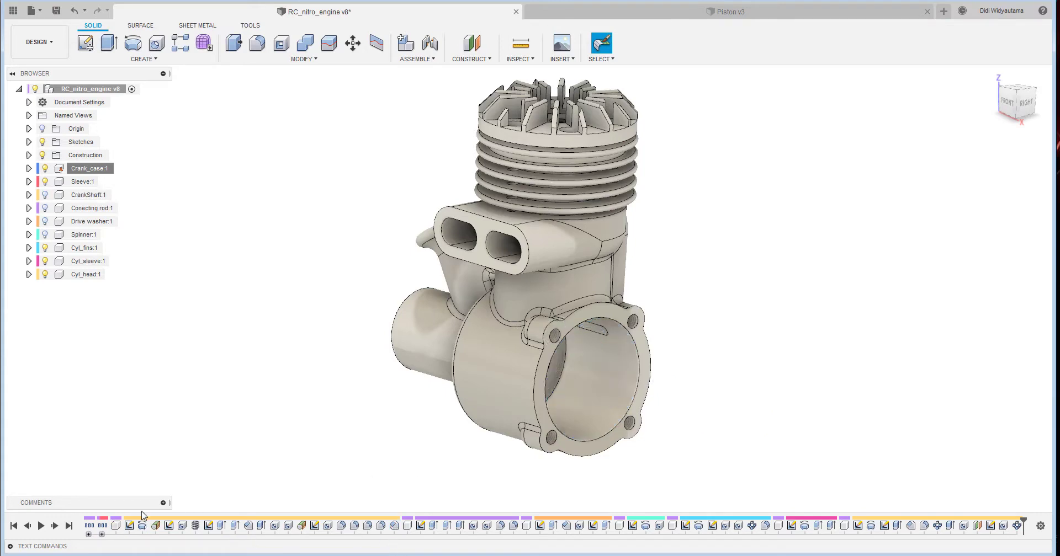
# - Group all CrankShaft features in the timeline and rename the group "Crank shaft"
pyautogui.click(117, 526)
pyautogui.keyDown('shift'); pyautogui.click(394, 526); pyautogui.keyUp('shift')
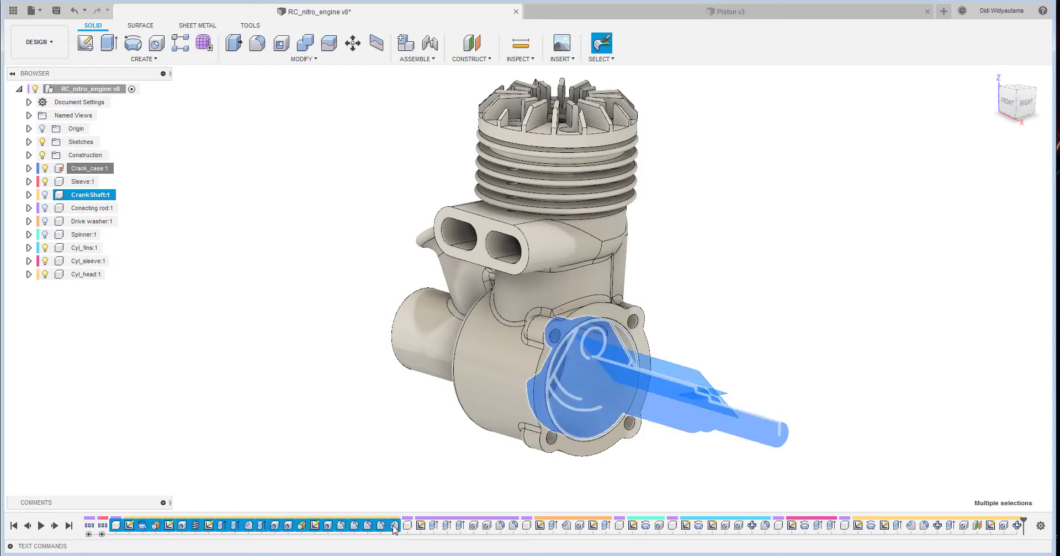
pyautogui.rightClick(390, 530)
pyautogui.click(395, 480)
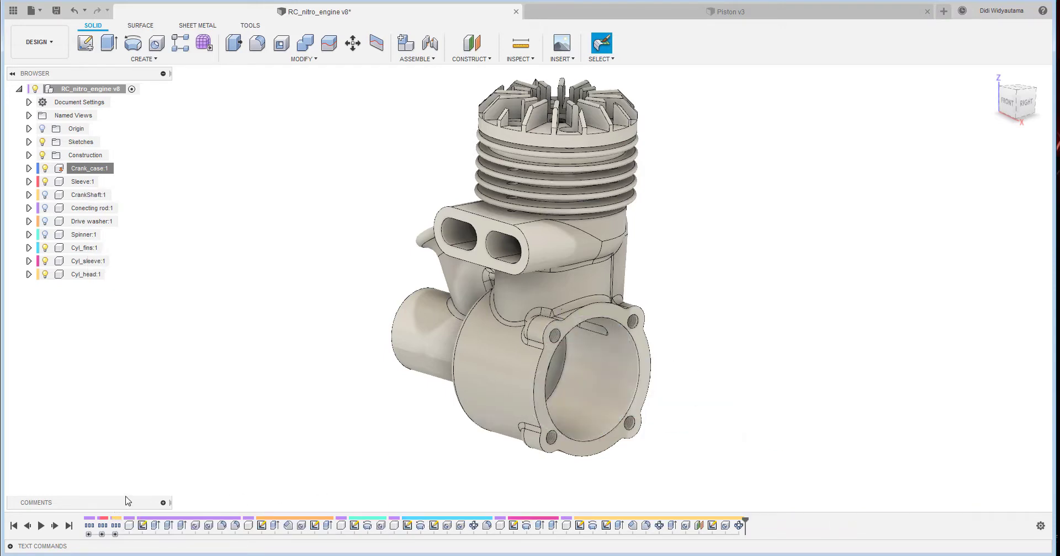
pyautogui.rightClick(117, 525)
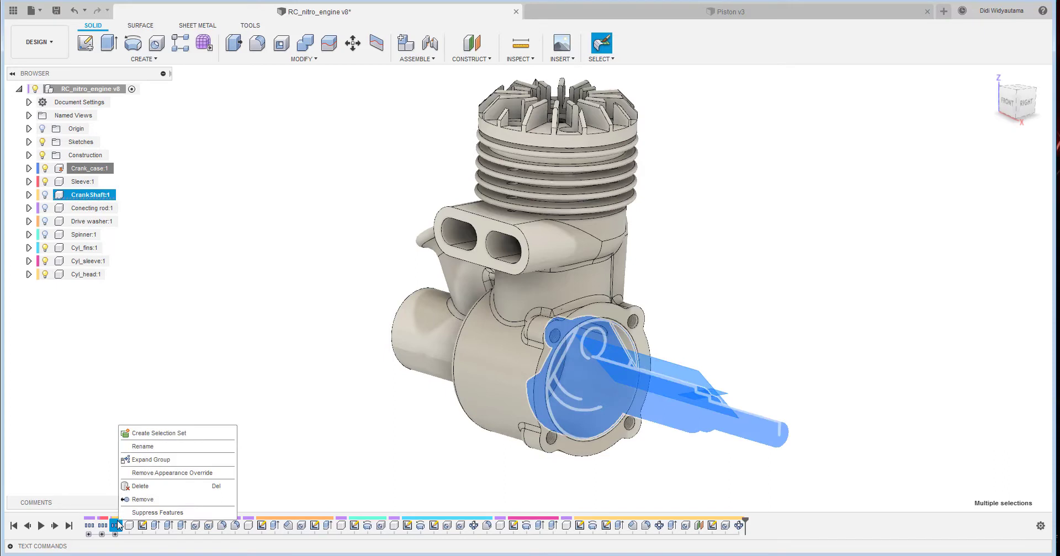
pyautogui.click(158, 447)
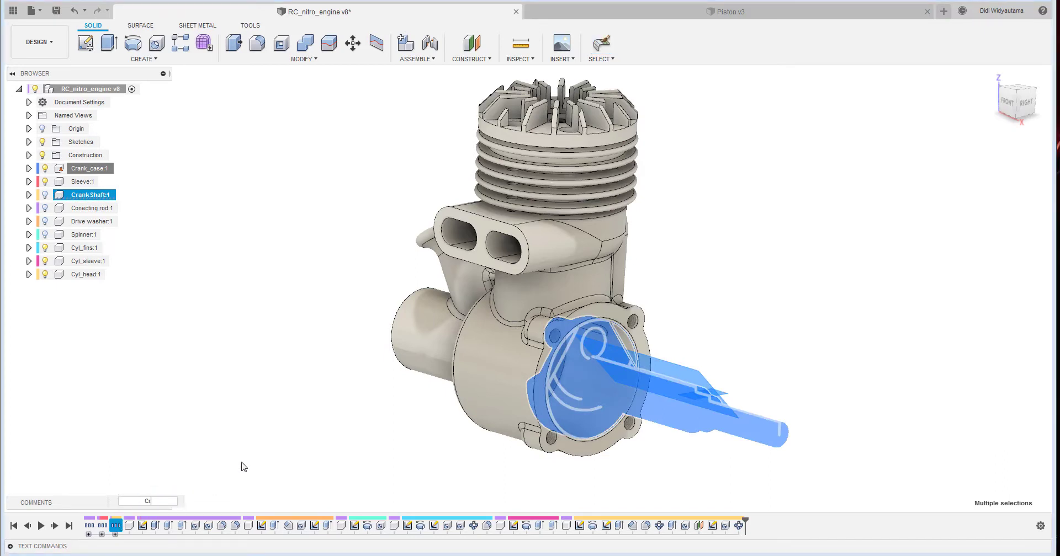
pyautogui.write('Crank shaft')
pyautogui.press('Return')
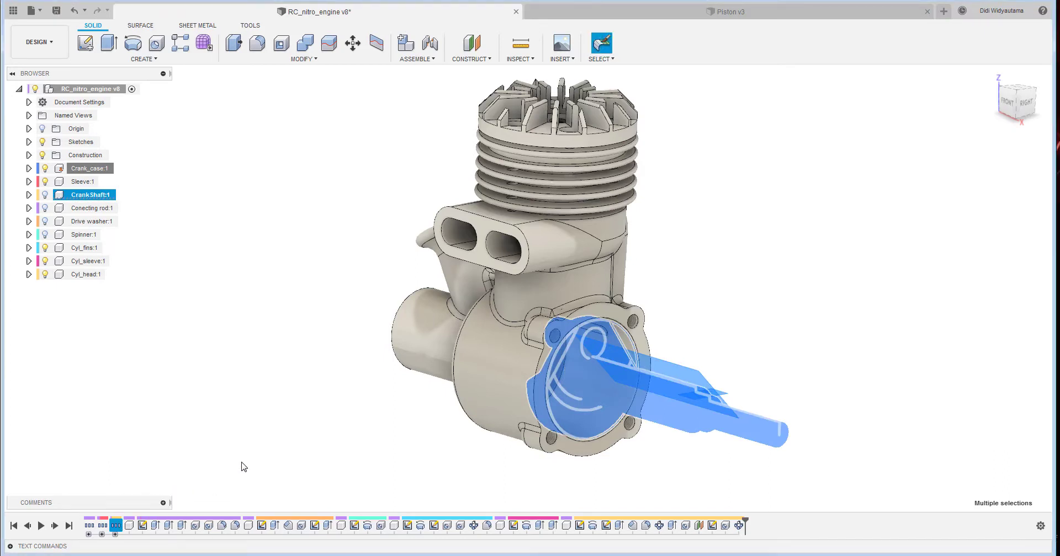
# - Group the Conecting rod component's timeline features and rename the group "Connecting rod"
pyautogui.click(128, 526)
pyautogui.keyDown('shift'); pyautogui.click(235, 526); pyautogui.keyUp('shift')
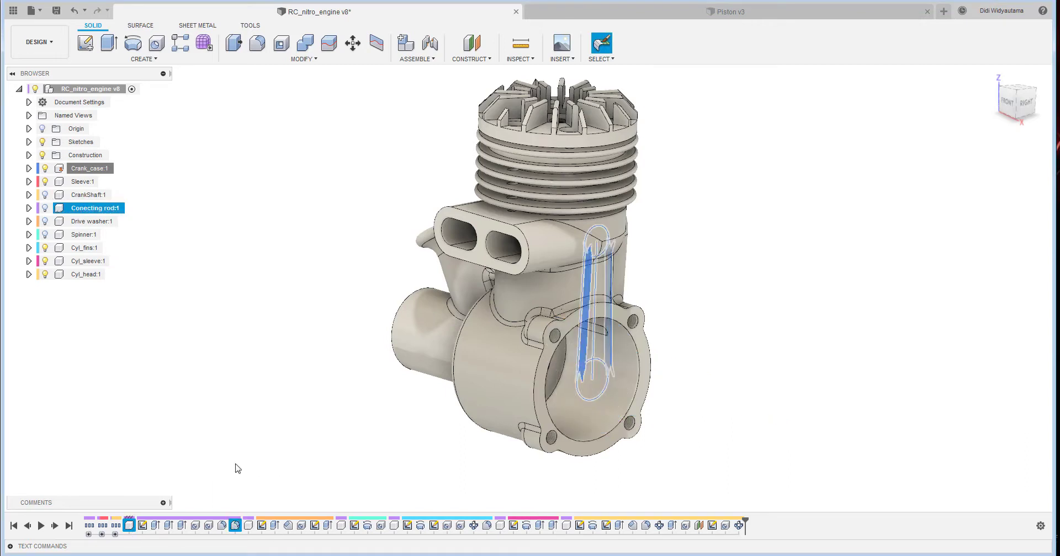
pyautogui.rightClick(235, 526)
pyautogui.click(249, 467)
pyautogui.rightClick(129, 526)
pyautogui.click(180, 463)
pyautogui.write('Con')
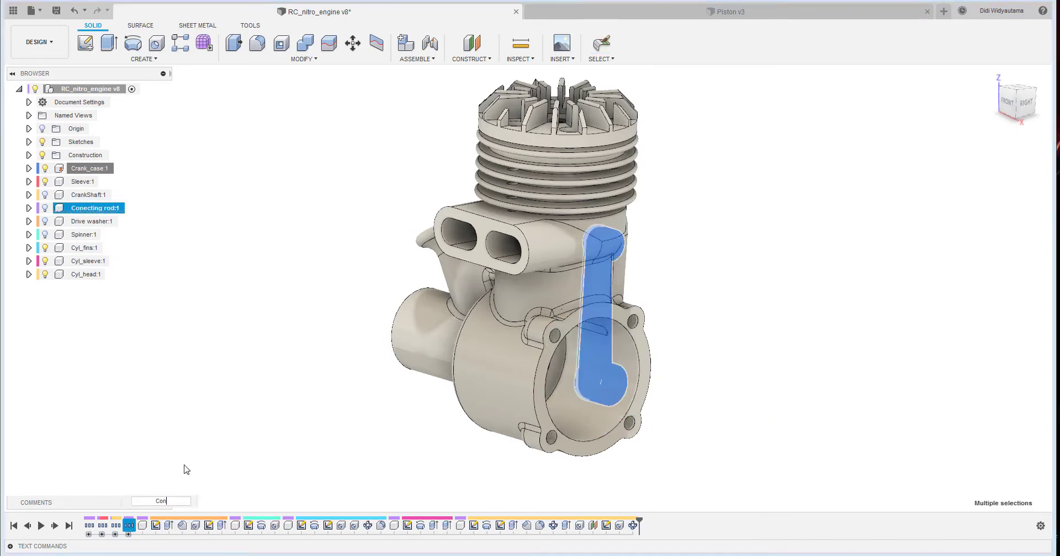
pyautogui.write('necting rod')
pyautogui.press('Return')
# - Group the Drive washer component's timeline features and rename the group "Drive washer"
pyautogui.click(143, 526)
pyautogui.keyDown('shift'); pyautogui.click(221, 526); pyautogui.keyUp('shift')
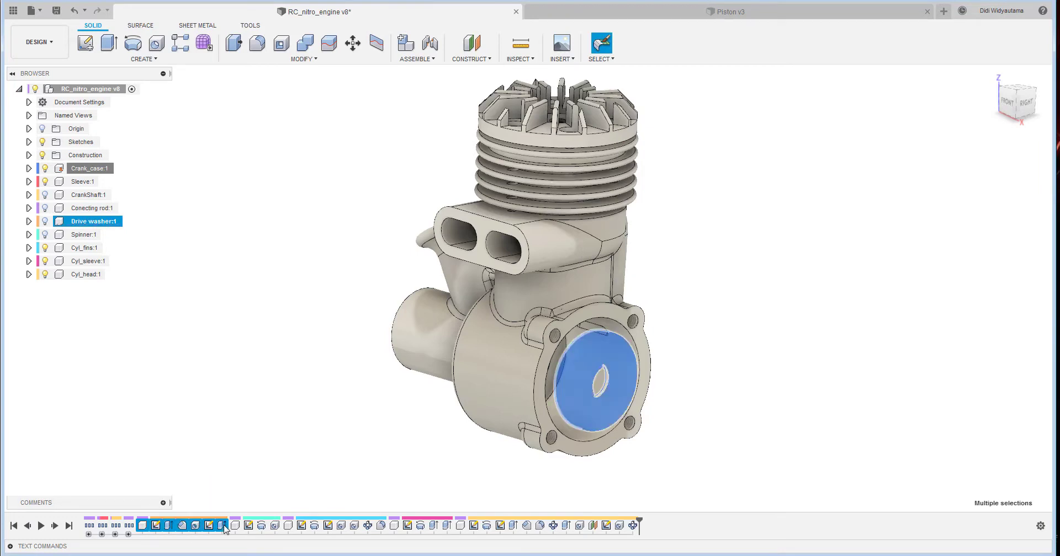
pyautogui.rightClick(218, 525)
pyautogui.click(245, 464)
pyautogui.rightClick(142, 525)
pyautogui.click(186, 473)
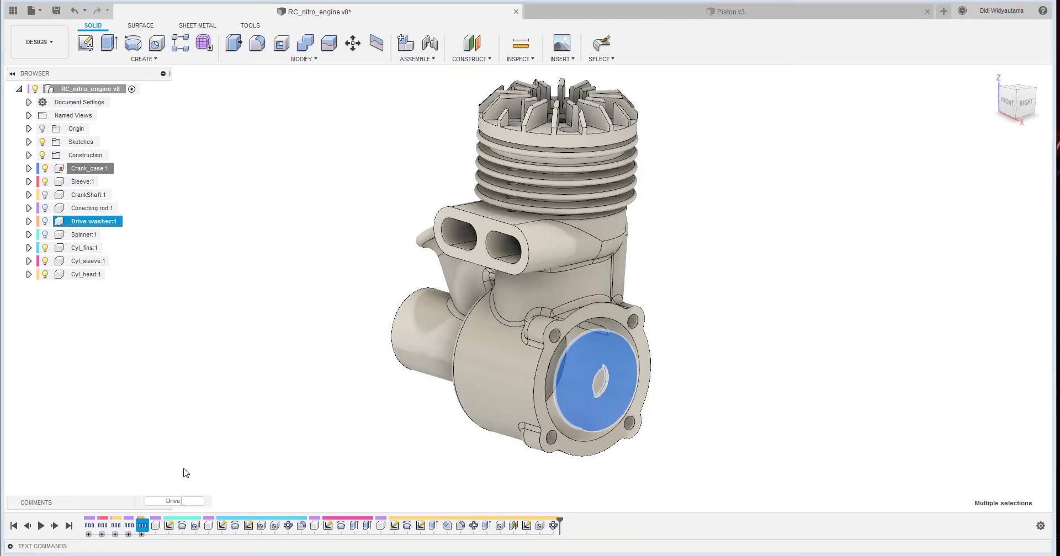
pyautogui.write('Drive washer')
pyautogui.press('Return')
# - Group the Spinner component's timeline features and rename the group "Spinner"
pyautogui.click(156, 526)
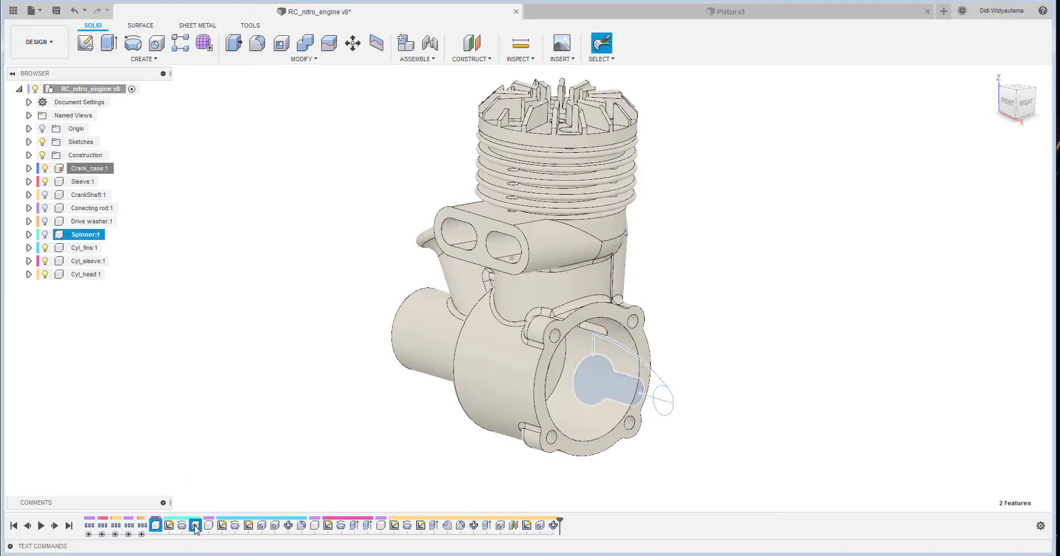
pyautogui.keyDown('shift'); pyautogui.click(195, 526); pyautogui.keyUp('shift')
pyautogui.rightClick(195, 525)
pyautogui.click(232, 464)
pyautogui.rightClick(156, 525)
pyautogui.click(213, 475)
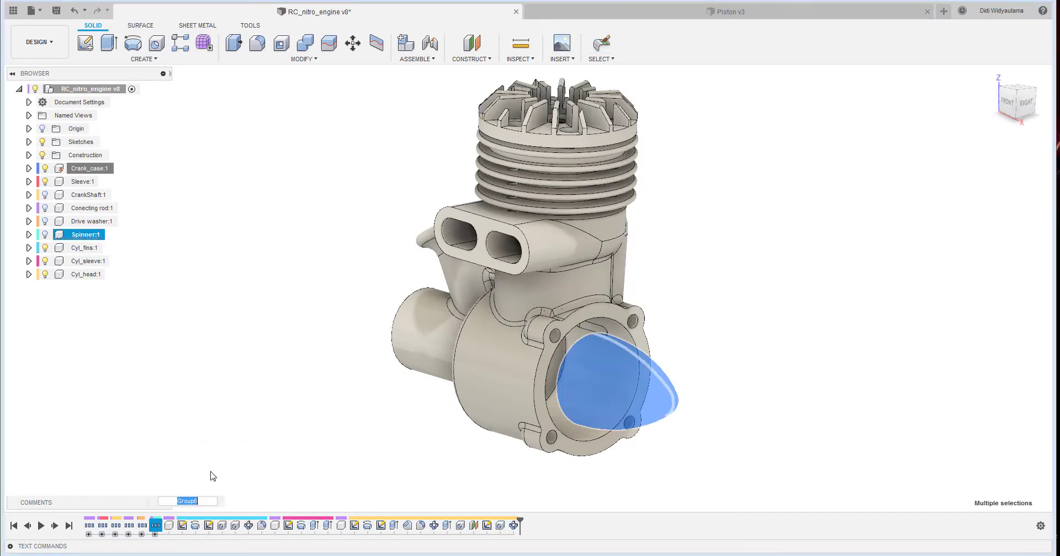
pyautogui.write('Spinner')
pyautogui.press('Return')
# - Group the Cyl_fins component's timeline features and rename the group "Cyl Fins"
pyautogui.click(169, 526)
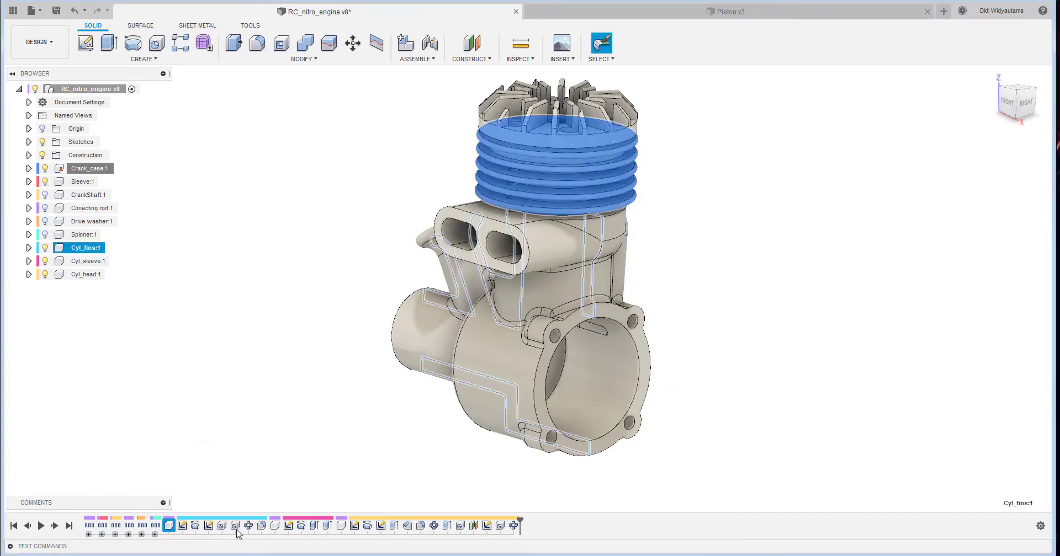
pyautogui.keyDown('shift'); pyautogui.click(262, 526); pyautogui.keyUp('shift')
pyautogui.rightClick(262, 526)
pyautogui.click(298, 470)
pyautogui.rightClick(169, 525)
pyautogui.click(221, 473)
pyautogui.write('C')
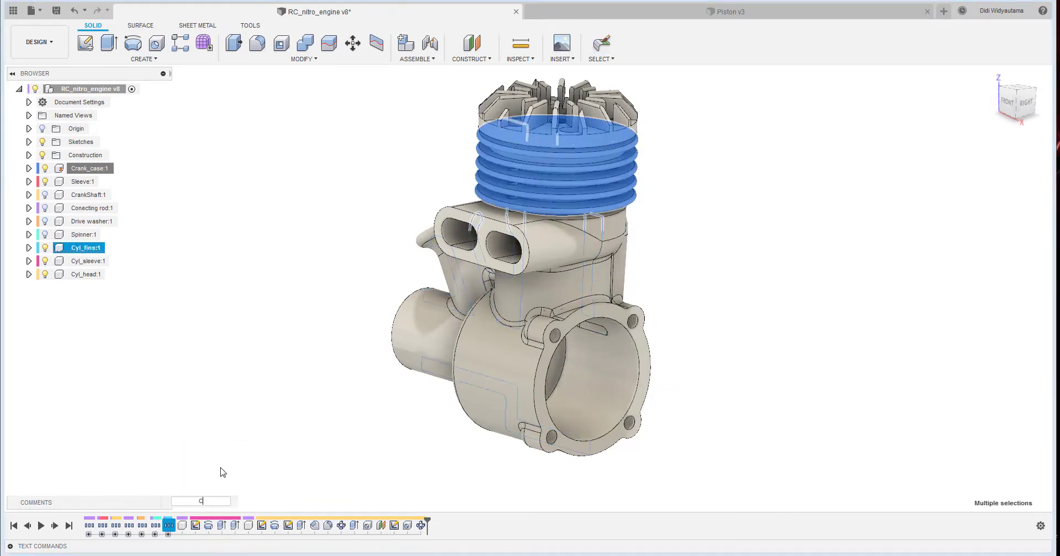
pyautogui.write('yl Fins')
pyautogui.press('Return')
# - Group the Cyl_sleeve component's timeline features and rename the group after the cylinder sleeve
pyautogui.click(183, 525)
pyautogui.keyDown('shift'); pyautogui.click(234, 525); pyautogui.keyUp('shift')
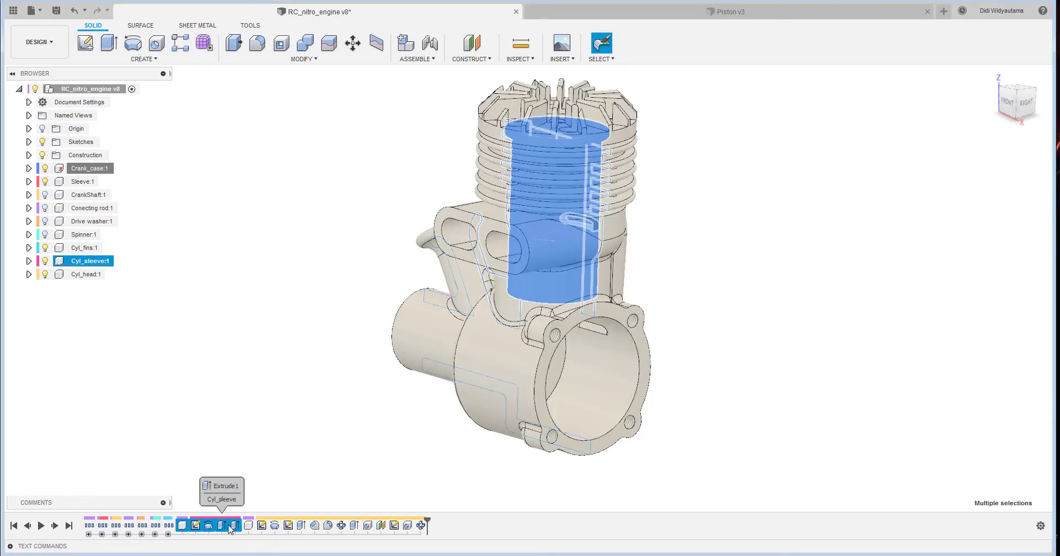
pyautogui.rightClick(234, 525)
pyautogui.click(256, 488)
pyautogui.rightClick(183, 525)
pyautogui.click(218, 456)
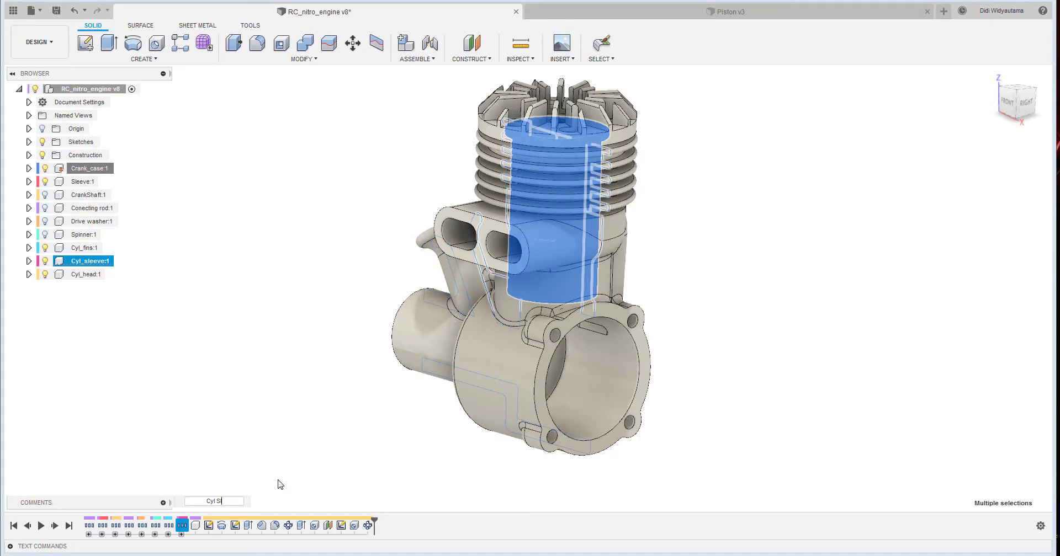
pyautogui.press('Return')
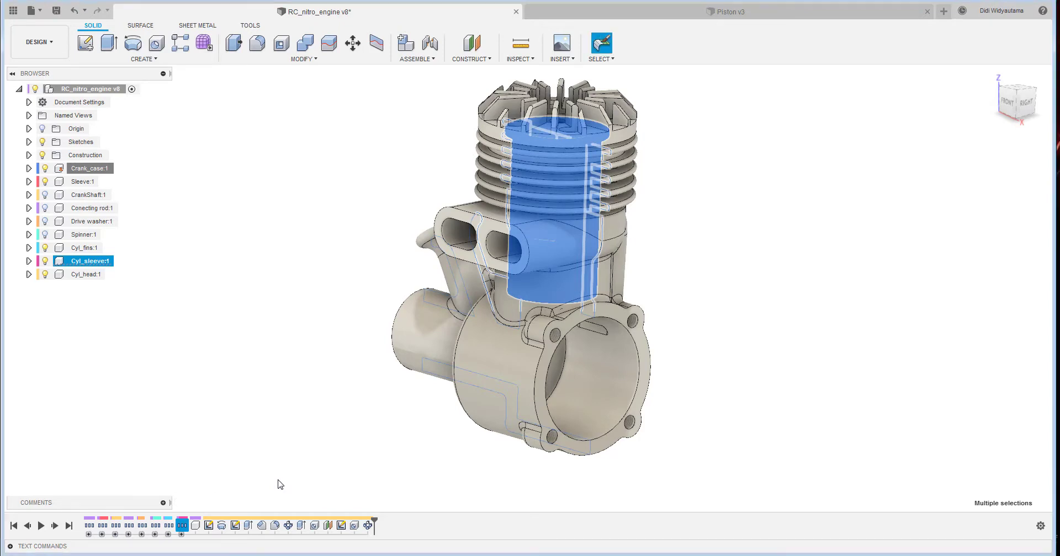
# - Group the remaining Cyl_head timeline features and rename the group "Cyl Head"
pyautogui.click(194, 526)
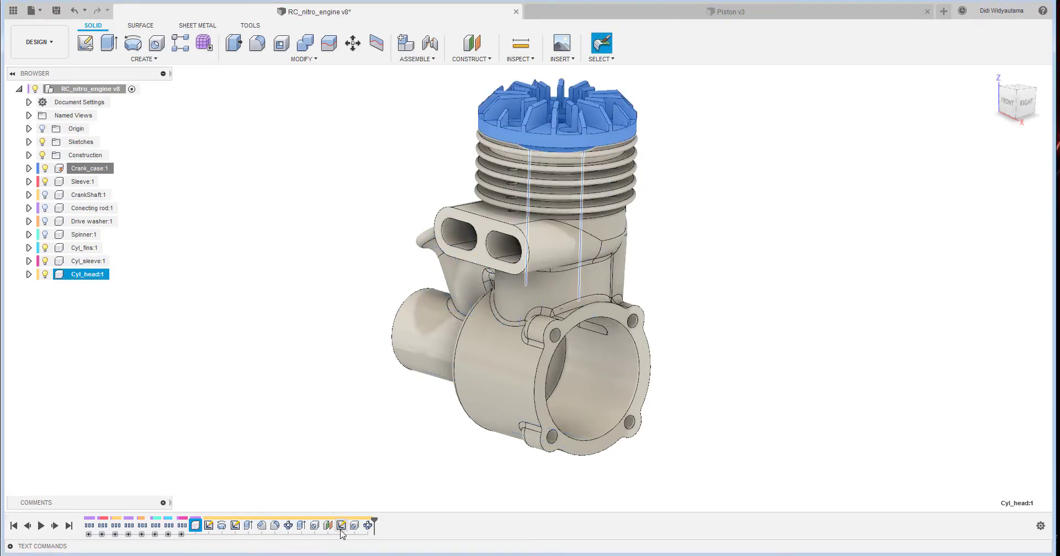
pyautogui.keyDown('shift'); pyautogui.click(369, 526); pyautogui.keyUp('shift')
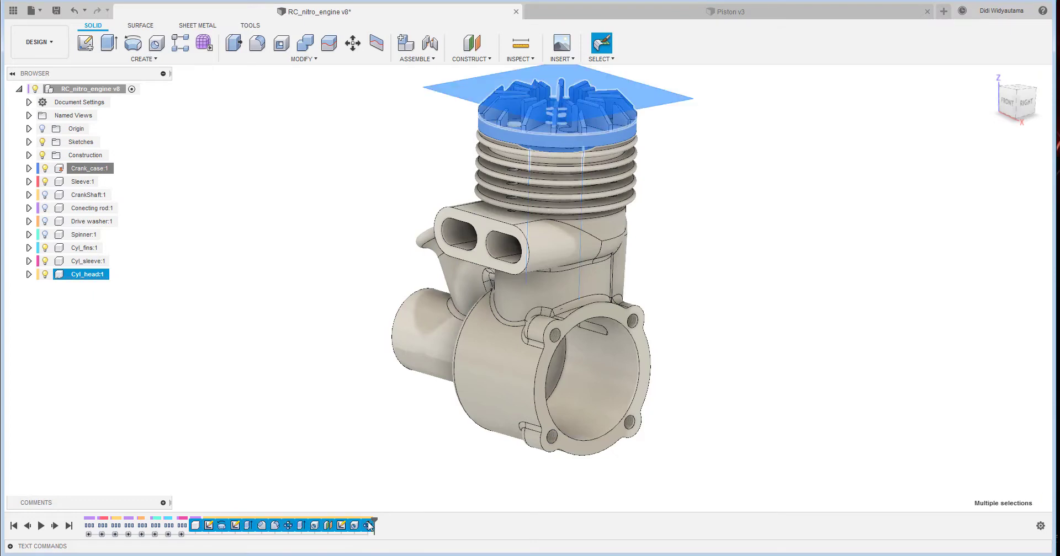
pyautogui.rightClick(349, 532)
pyautogui.click(381, 466)
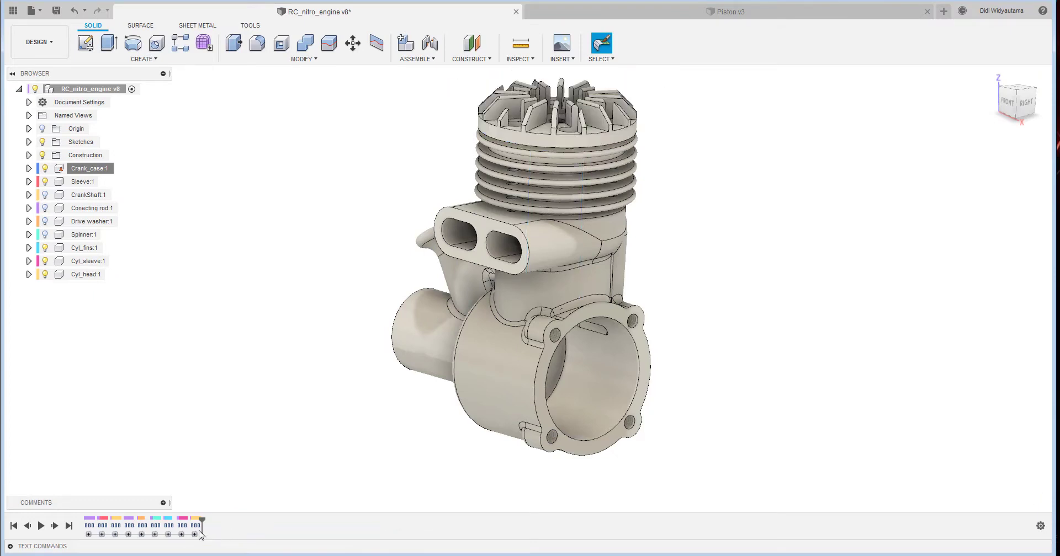
pyautogui.rightClick(196, 527)
pyautogui.click(243, 466)
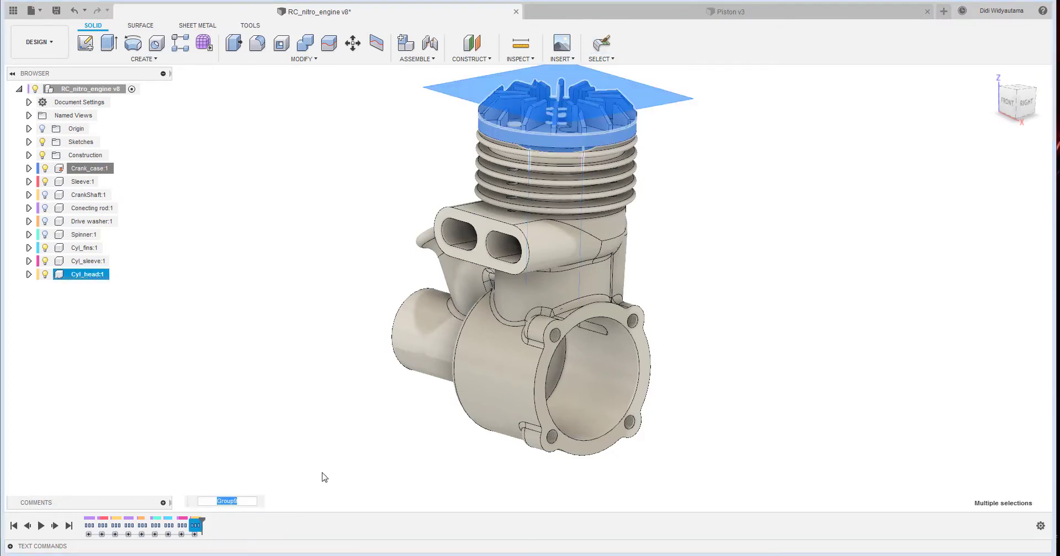
pyautogui.write('Cyl Head')
pyautogui.press('Return')
pyautogui.click(322, 474)
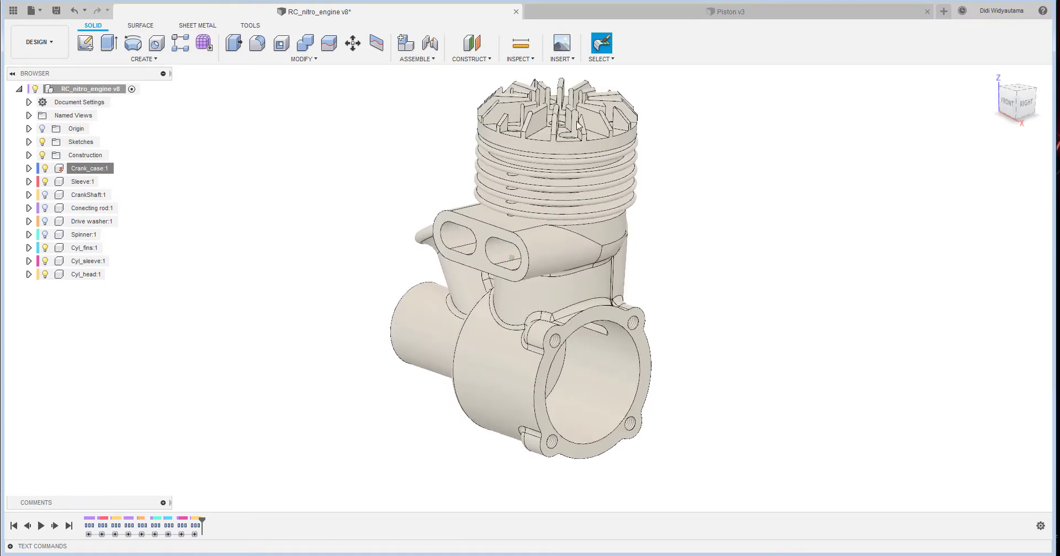
# - Pull the Sleeve component out of the crankcase bore and place it freely beside the engine
pyautogui.keyDown('shift'); pyautogui.moveTo(734, 272); pyautogui.dragTo(577, 338, button='middle'); pyautogui.keyUp('shift')
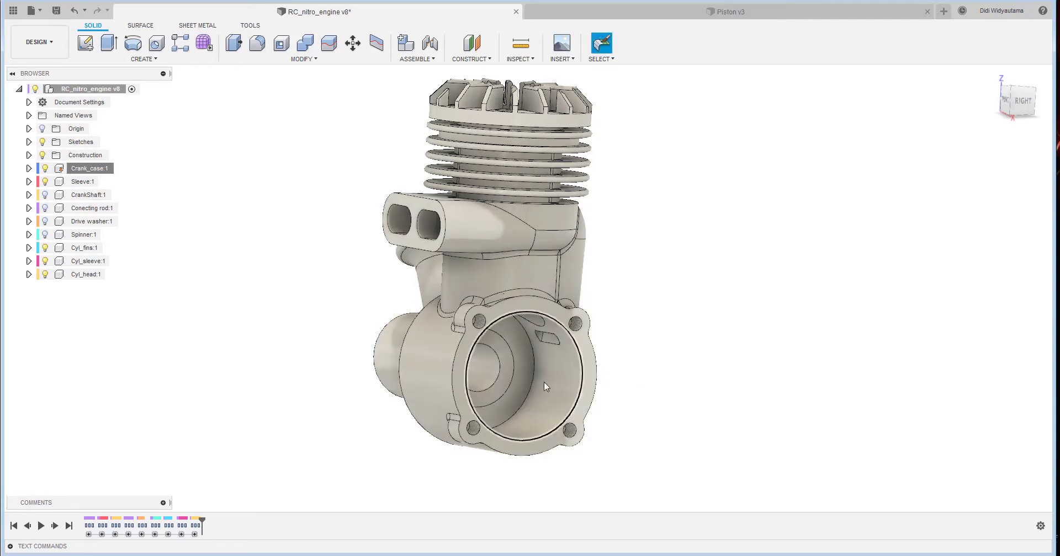
pyautogui.keyDown('shift'); pyautogui.moveTo(545, 382); pyautogui.dragTo(516, 362, button='middle'); pyautogui.keyUp('shift')
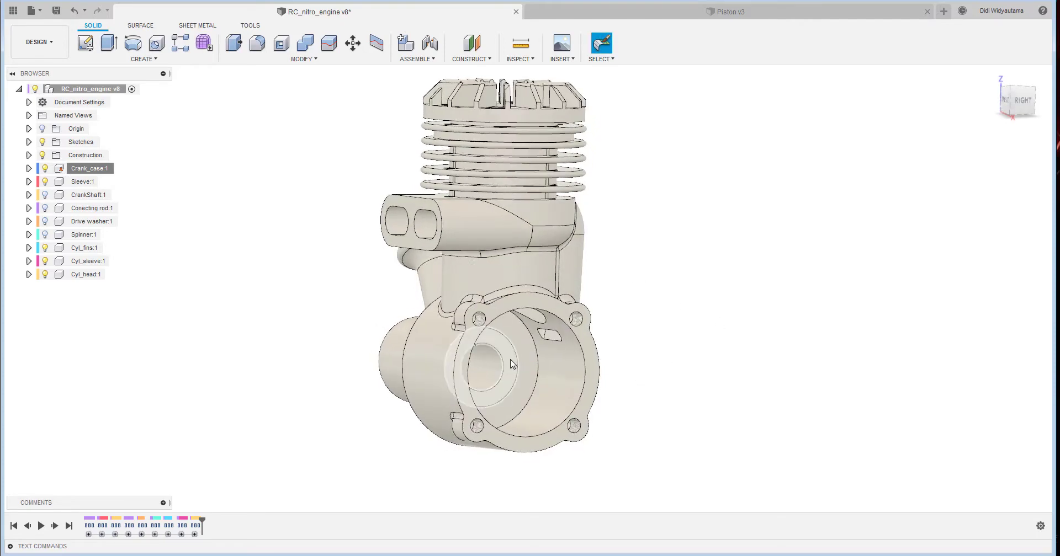
pyautogui.moveTo(512, 364); pyautogui.dragTo(794, 329)
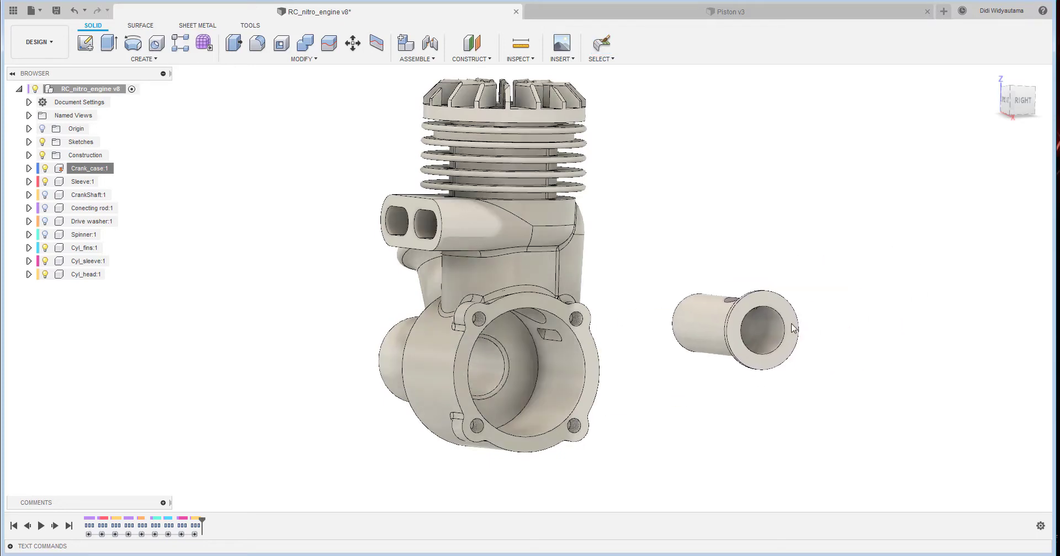
pyautogui.keyDown('shift'); pyautogui.moveTo(793, 329); pyautogui.dragTo(847, 273, button='middle'); pyautogui.keyUp('shift')
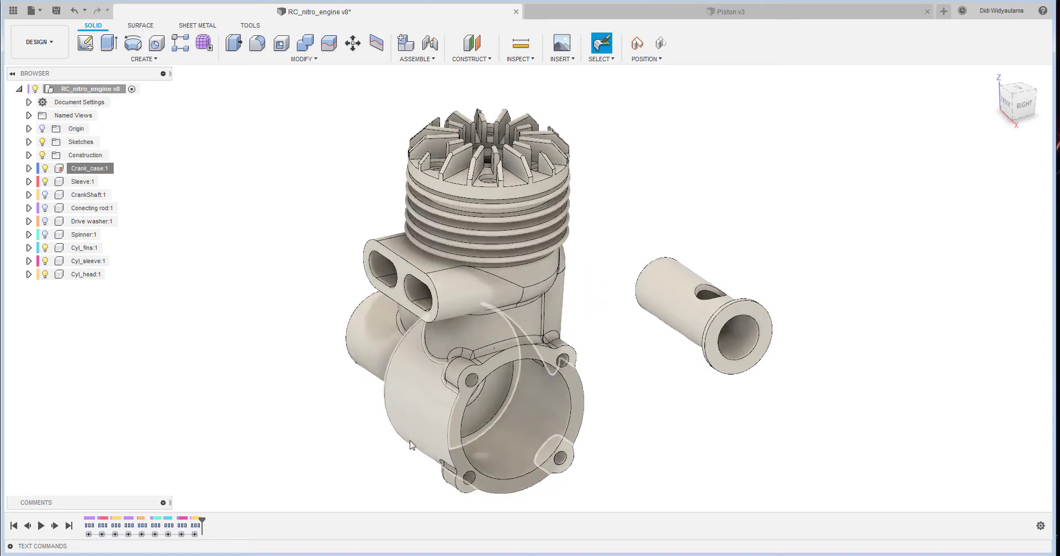
# - Pull the fins, head, cylinder sleeve and crank sleeve away from the crankcase, and revert all components to their original positions
pyautogui.click(665, 51)
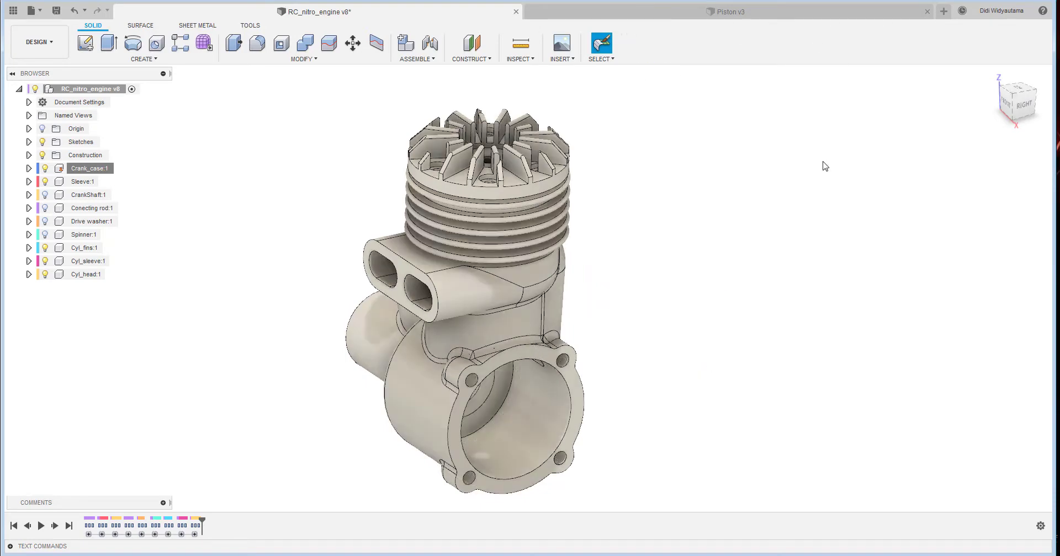
pyautogui.keyDown('shift'); pyautogui.moveTo(823, 166); pyautogui.dragTo(815, 142, button='middle'); pyautogui.keyUp('shift')
pyautogui.moveTo(505, 217); pyautogui.dragTo(835, 193)
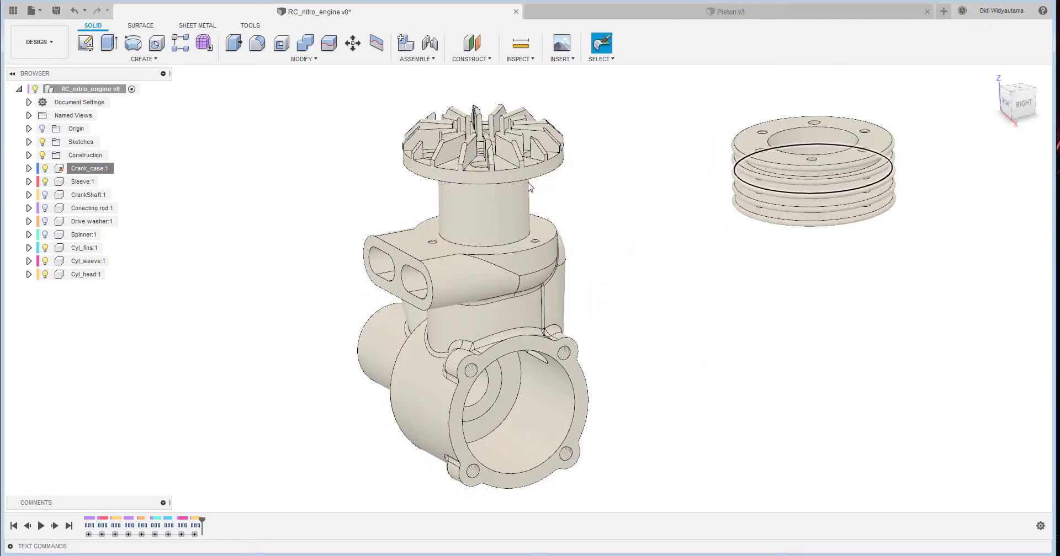
pyautogui.moveTo(474, 159); pyautogui.dragTo(802, 231)
pyautogui.moveTo(502, 214); pyautogui.dragTo(915, 381)
pyautogui.keyDown('shift'); pyautogui.moveTo(914, 380); pyautogui.dragTo(900, 339, button='middle'); pyautogui.keyUp('shift')
pyautogui.moveTo(491, 379); pyautogui.dragTo(739, 300)
pyautogui.keyDown('shift'); pyautogui.moveTo(879, 246); pyautogui.dragTo(936, 284, button='middle'); pyautogui.keyUp('shift')
pyautogui.moveTo(822, 256); pyautogui.dragTo(924, 364)
pyautogui.moveTo(566, 262)
pyautogui.keyDown('shift'); pyautogui.mouseDown(button='middle')
pyautogui.moveTo(580, 261)
pyautogui.moveTo(582, 272)
pyautogui.moveTo(520, 166)
pyautogui.moveTo(561, 190)
pyautogui.moveTo(571, 321)
pyautogui.moveTo(574, 276)
pyautogui.mouseUp(button='middle'); pyautogui.keyUp('shift')
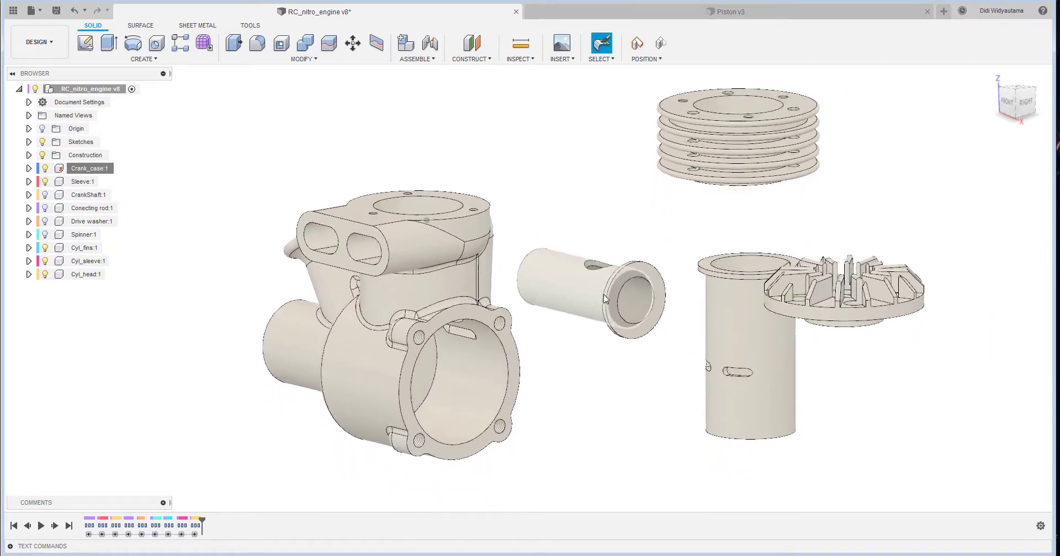
pyautogui.click(661, 44)
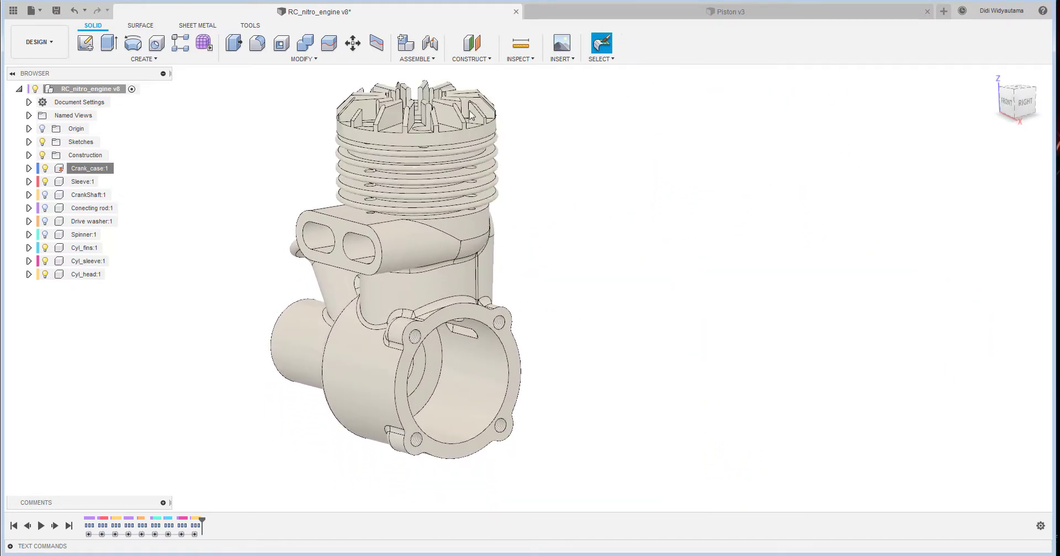
# - Create a Rigid as-built joint between the Crank_case and the Sleeve inside its bore
pyautogui.click(417, 60)
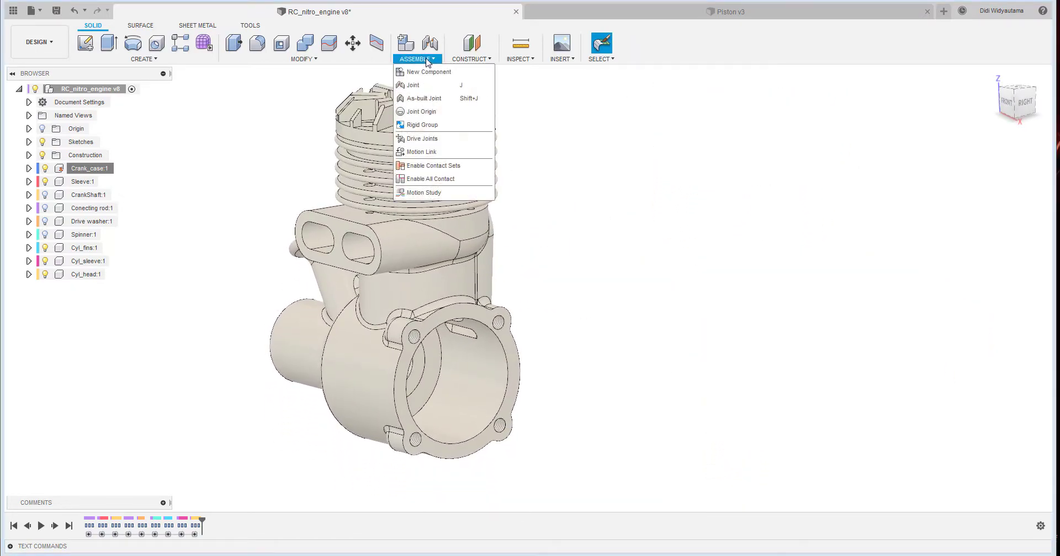
pyautogui.click(424, 98)
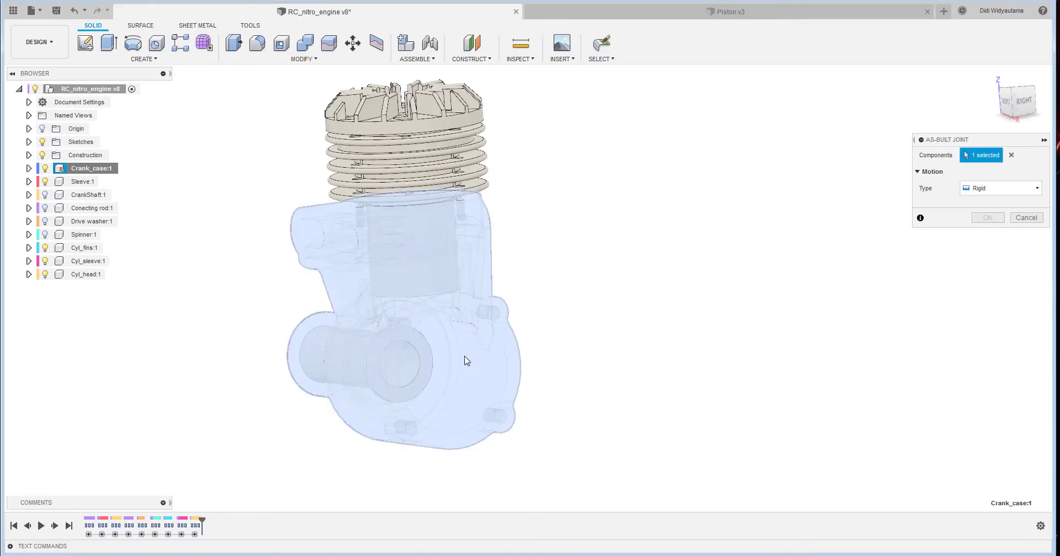
pyautogui.click(466, 360)
pyautogui.click(442, 362)
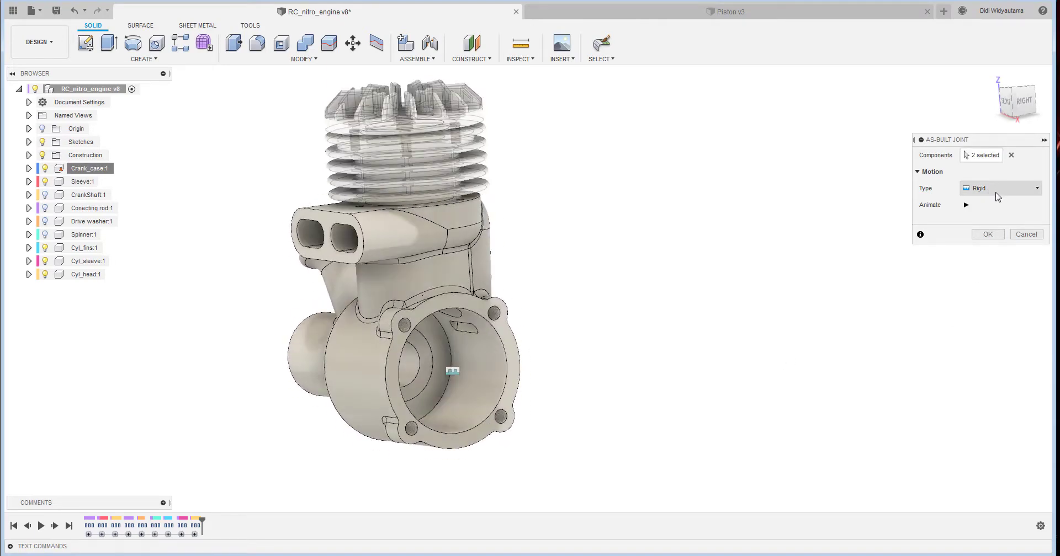
pyautogui.click(988, 235)
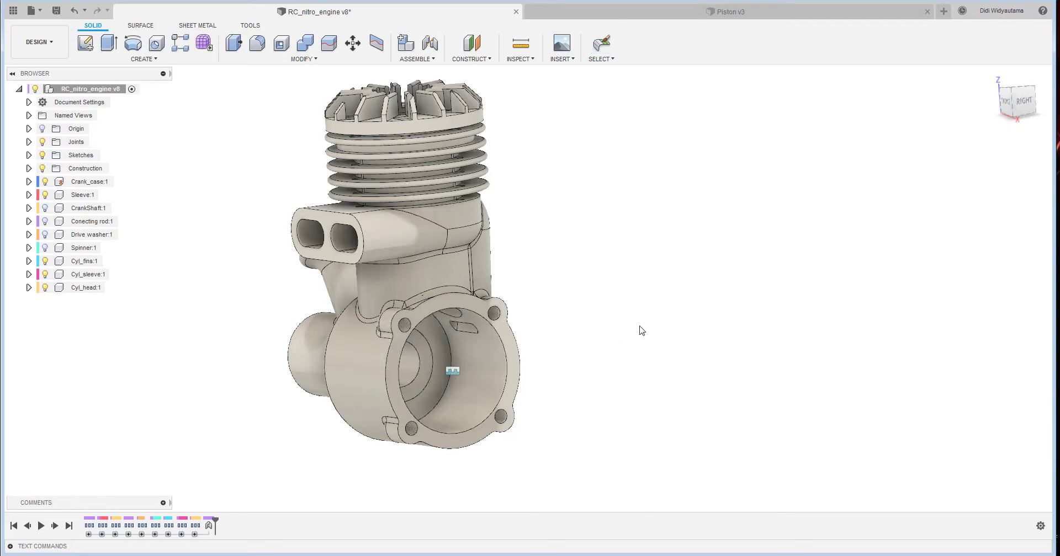
# - Create a Rigid as-built joint between the Crank_case and the Cyl_fins component
pyautogui.click(432, 59)
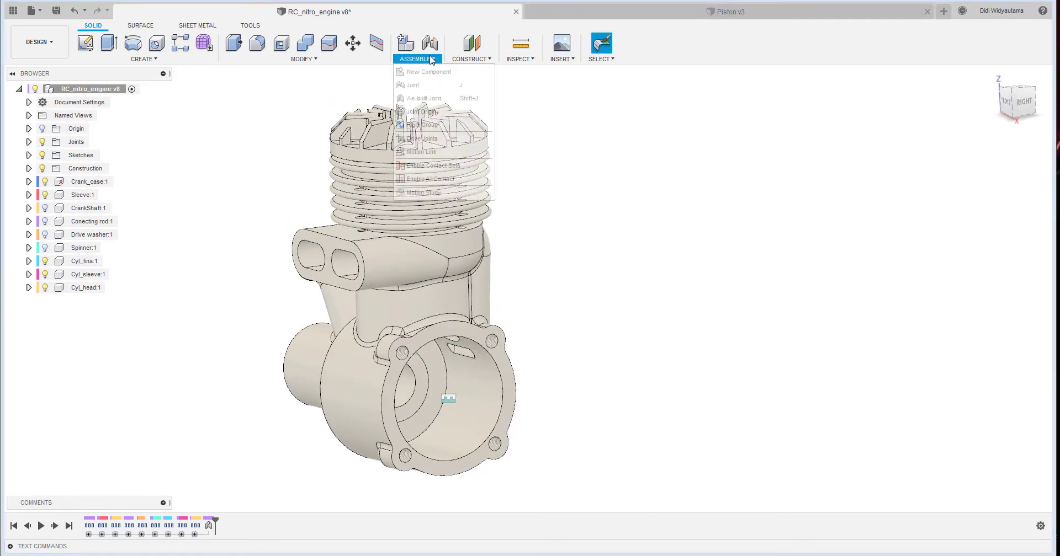
pyautogui.click(424, 98)
pyautogui.click(448, 283)
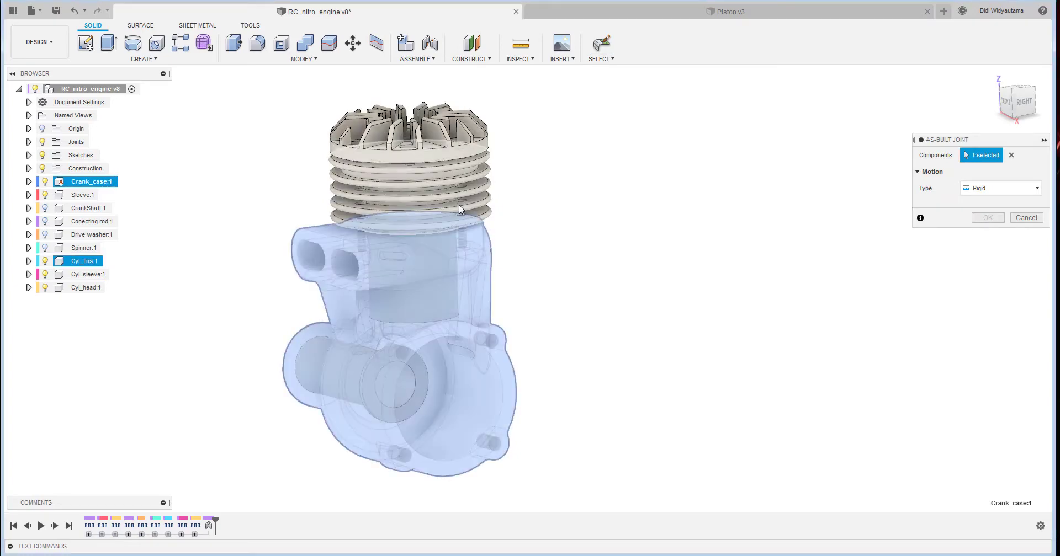
pyautogui.click(459, 204)
pyautogui.click(988, 235)
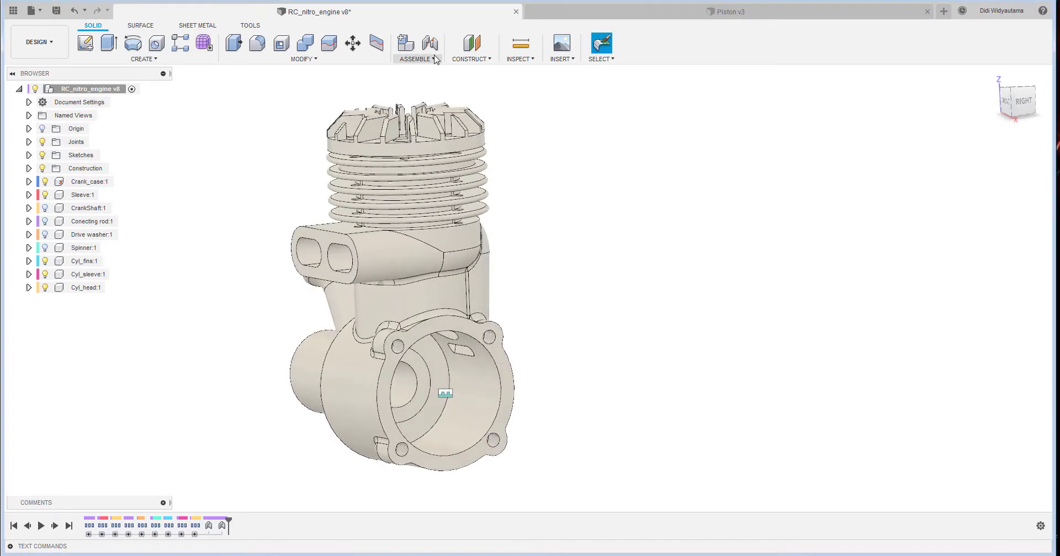
# - Create a Rigid as-built joint between the Crank_case and the Cyl_head component
pyautogui.click(417, 59)
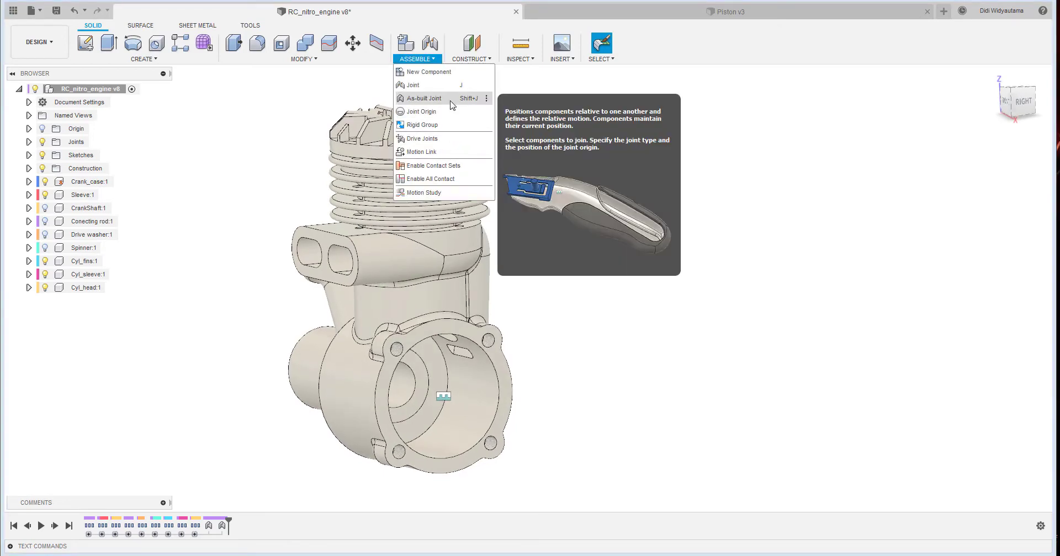
pyautogui.click(436, 98)
pyautogui.click(451, 287)
pyautogui.click(450, 287)
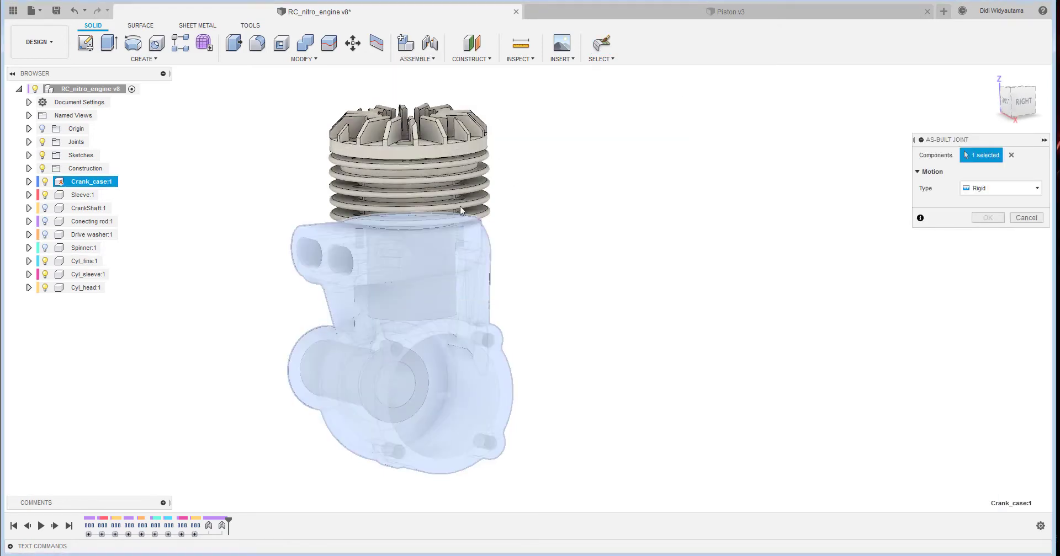
pyautogui.click(466, 145)
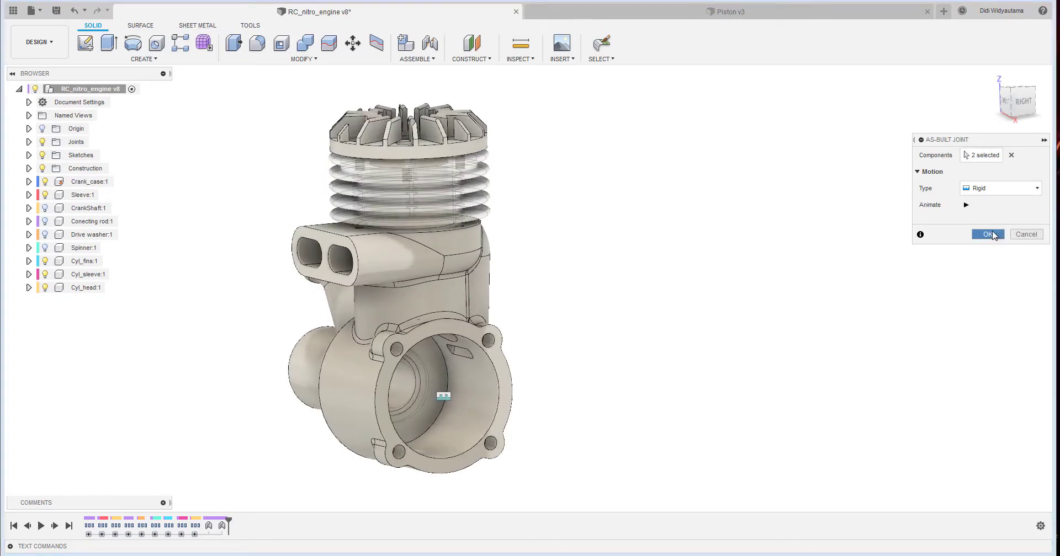
pyautogui.click(1026, 234)
# - Create a Rigid as-built joint between the Crank_case and the Cyl_sleeve seen through the crankcase opening
pyautogui.keyDown('shift'); pyautogui.moveTo(517, 253); pyautogui.dragTo(627, 202, button='middle'); pyautogui.keyUp('shift')
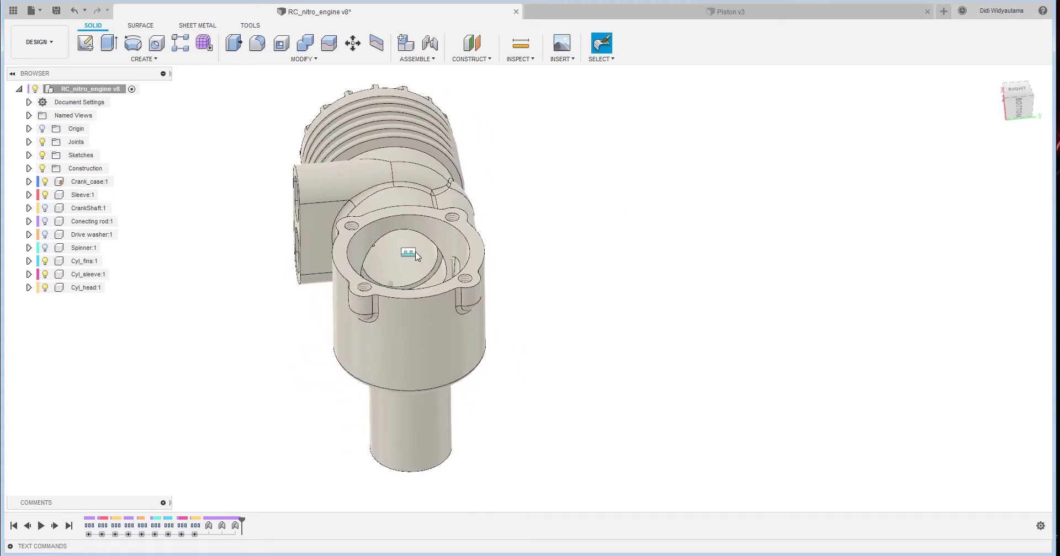
pyautogui.click(434, 62)
pyautogui.click(422, 98)
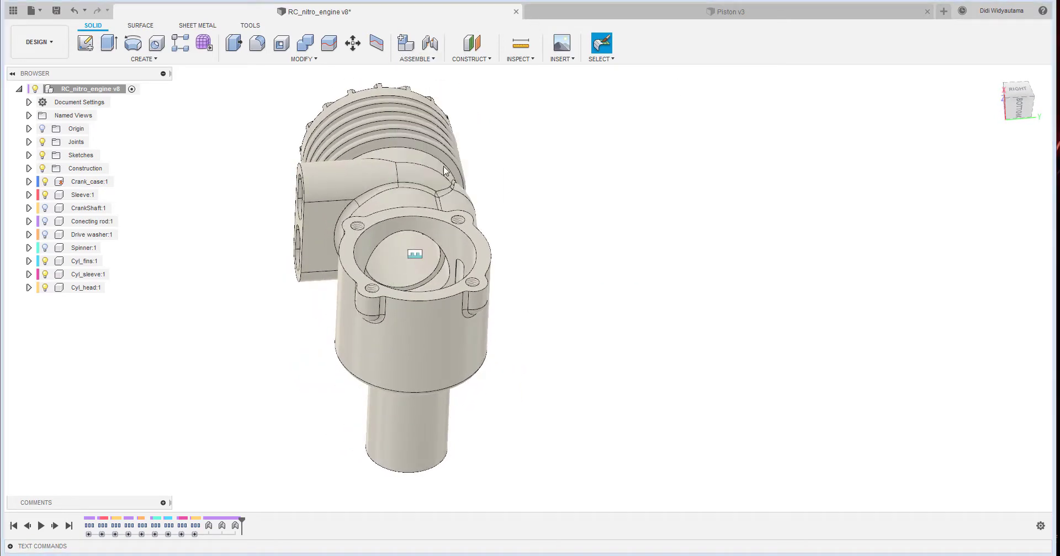
pyautogui.click(436, 262)
pyautogui.click(435, 262)
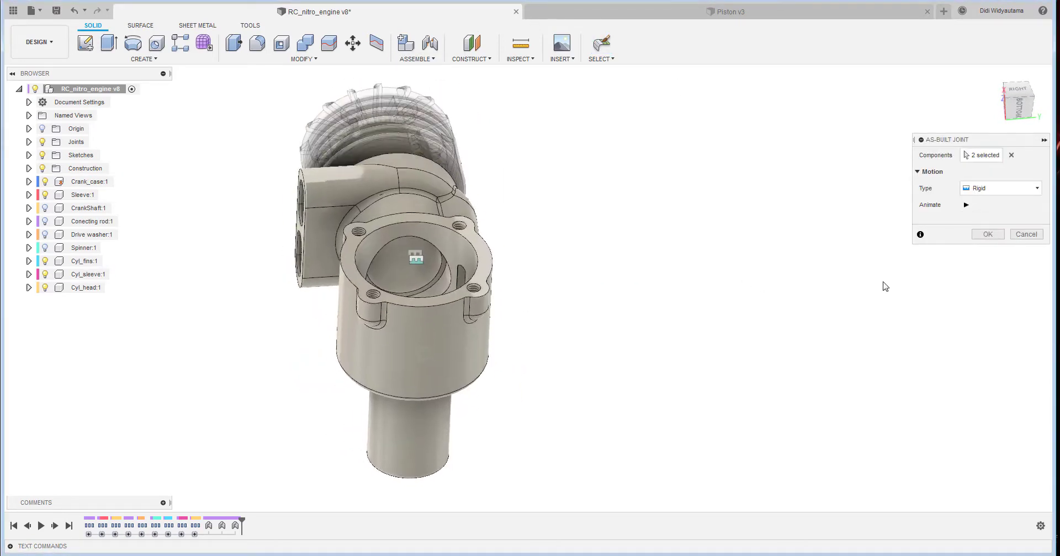
pyautogui.click(987, 234)
# - Show the CrankShaft and define a Revolute joint from its main journal's shoulder circle to the sleeve's bore edge inside the crankcase
pyautogui.keyDown('shift'); pyautogui.moveTo(541, 246); pyautogui.dragTo(327, 454, button='middle'); pyautogui.keyUp('shift')
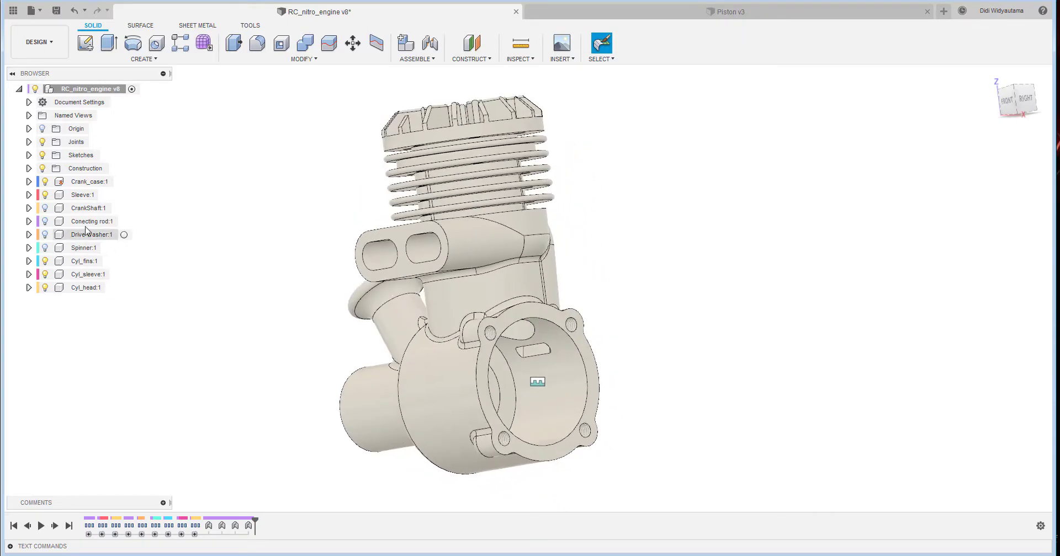
pyautogui.click(45, 208)
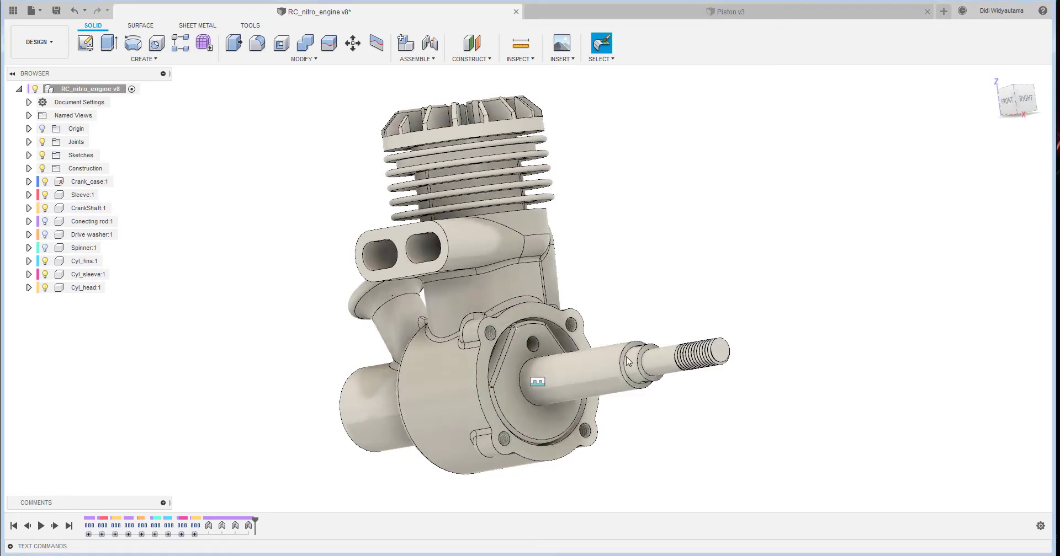
pyautogui.click(417, 59)
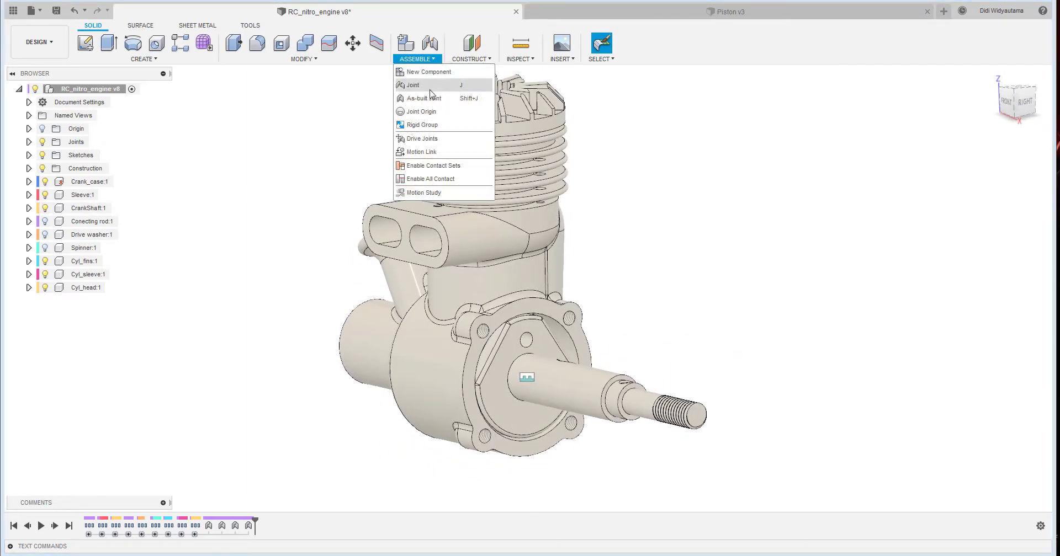
pyautogui.click(445, 85)
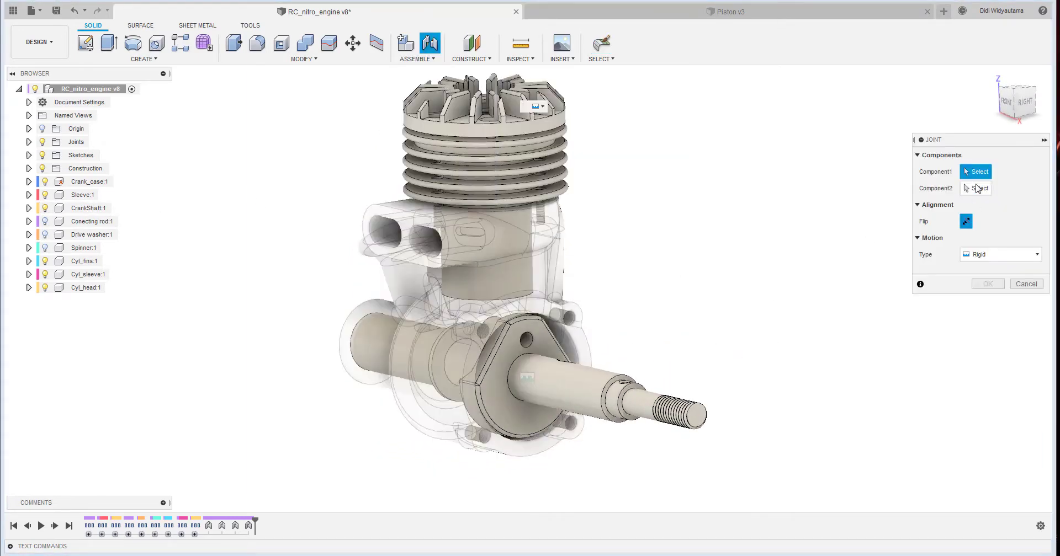
pyautogui.click(998, 255)
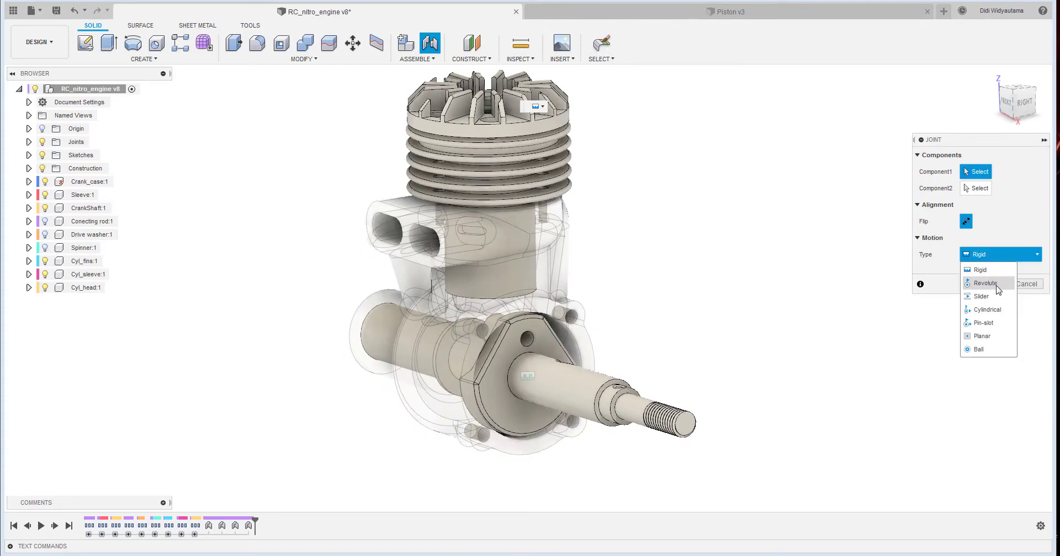
pyautogui.click(985, 283)
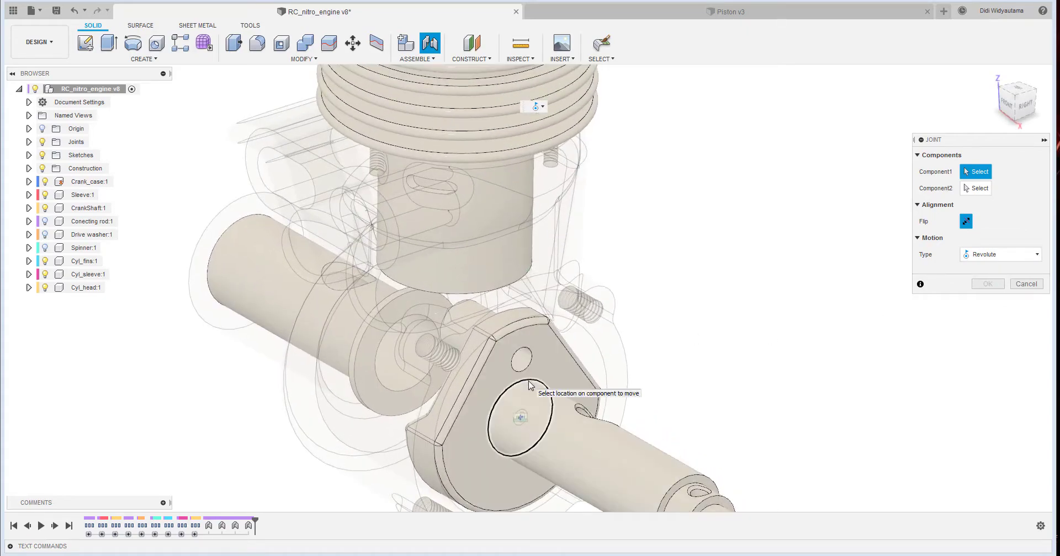
pyautogui.click(529, 382)
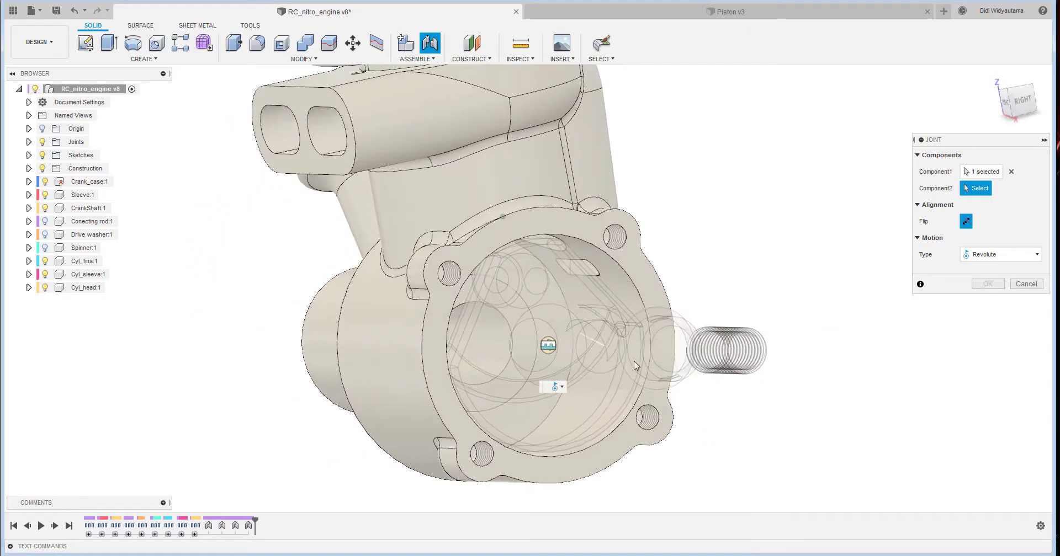
pyautogui.click(503, 326)
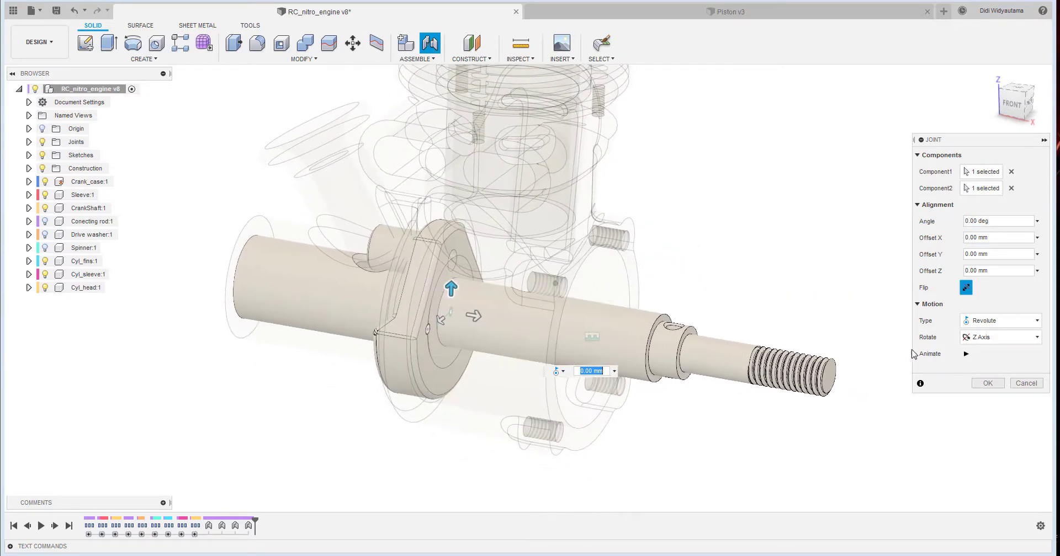
# - Flip the crankshaft's alignment so its threaded end exits through the sleeve, preview the rotation, and accept the Revolute joint
pyautogui.click(966, 287)
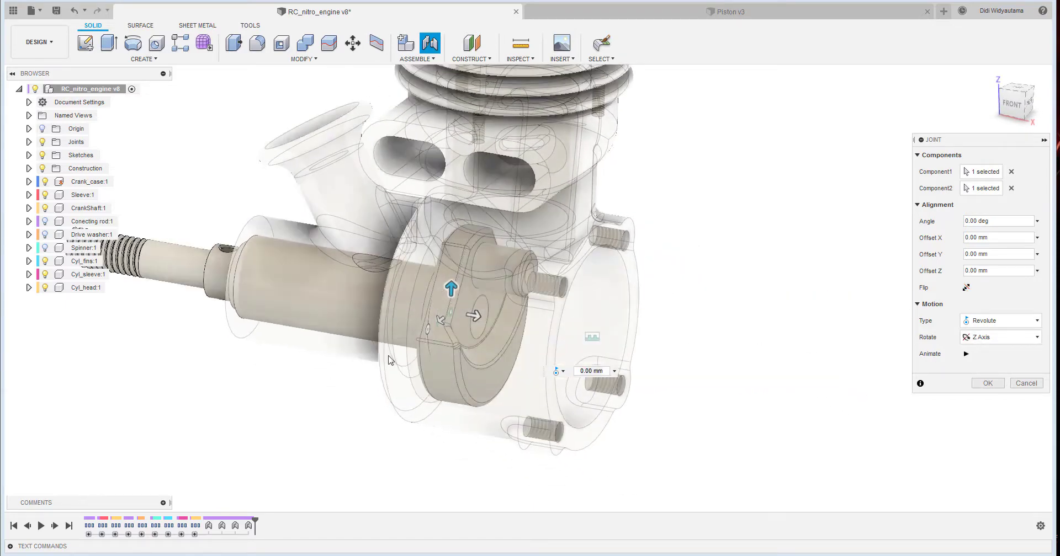
pyautogui.click(966, 355)
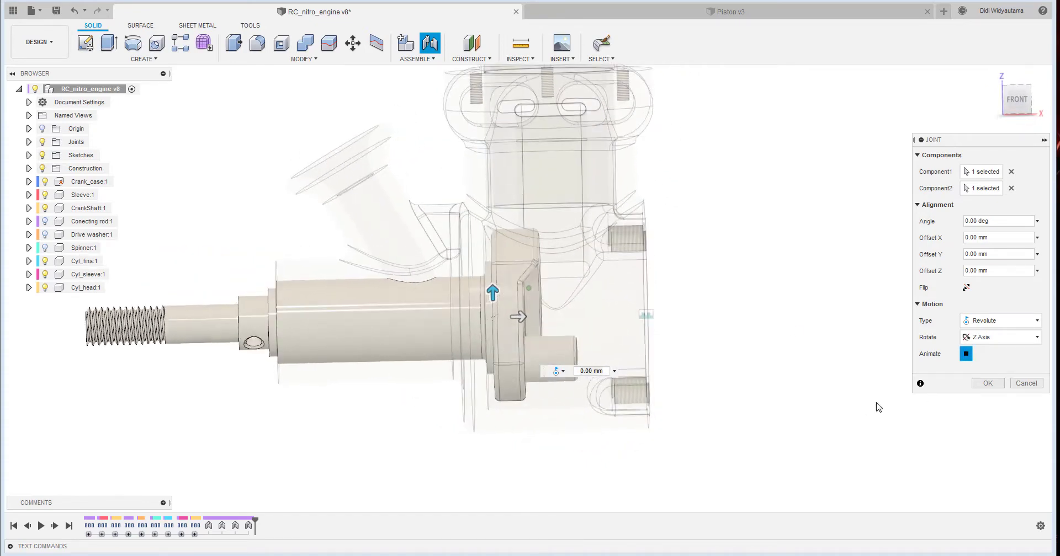
pyautogui.click(988, 383)
# - Rotate the crankshaft freely about its Revolute joint inside the crankcase to test its motion
pyautogui.keyDown('shift'); pyautogui.moveTo(1000, 383); pyautogui.dragTo(660, 391, button='middle'); pyautogui.keyUp('shift')
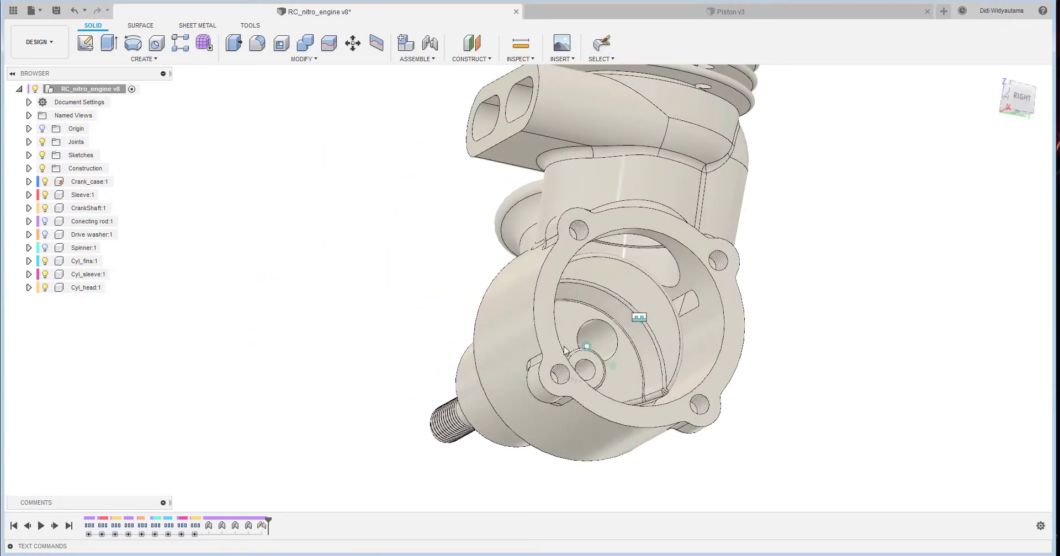
pyautogui.moveTo(659, 391)
pyautogui.mouseDown()
pyautogui.moveTo(634, 299)
pyautogui.moveTo(665, 381)
pyautogui.mouseUp()
pyautogui.moveTo(897, 327); pyautogui.dragTo(775, 320, button='middle')
pyautogui.keyDown('shift'); pyautogui.moveTo(775, 320); pyautogui.dragTo(744, 309, button='middle'); pyautogui.keyUp('shift')
pyautogui.keyDown('shift'); pyautogui.moveTo(631, 265); pyautogui.dragTo(530, 257, button='middle'); pyautogui.keyUp('shift')
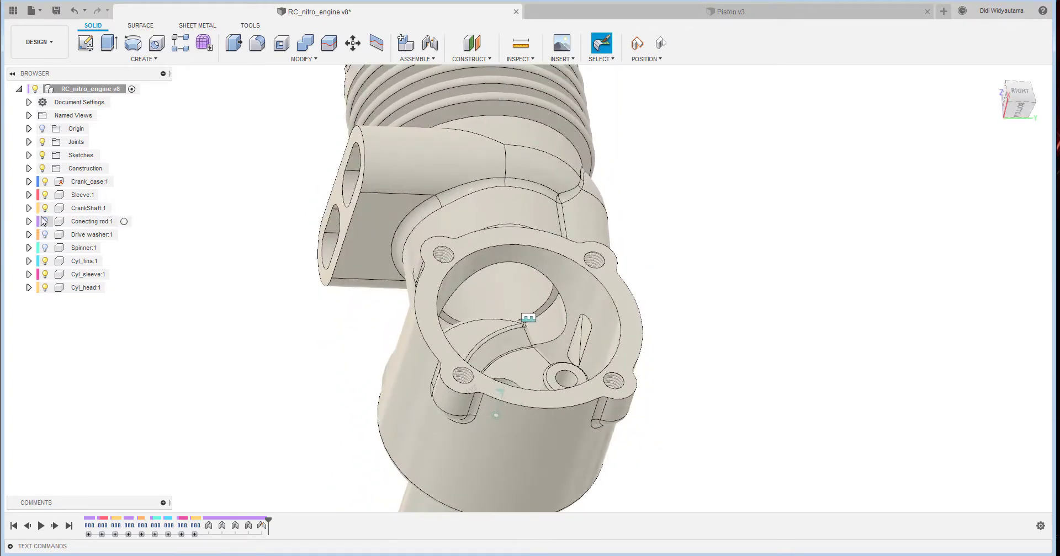
# - Show the hidden Conecting rod component at the crank pin
pyautogui.click(45, 221)
pyautogui.keyDown('shift'); pyautogui.moveTo(721, 253); pyautogui.dragTo(712, 248, button='middle'); pyautogui.keyUp('shift')
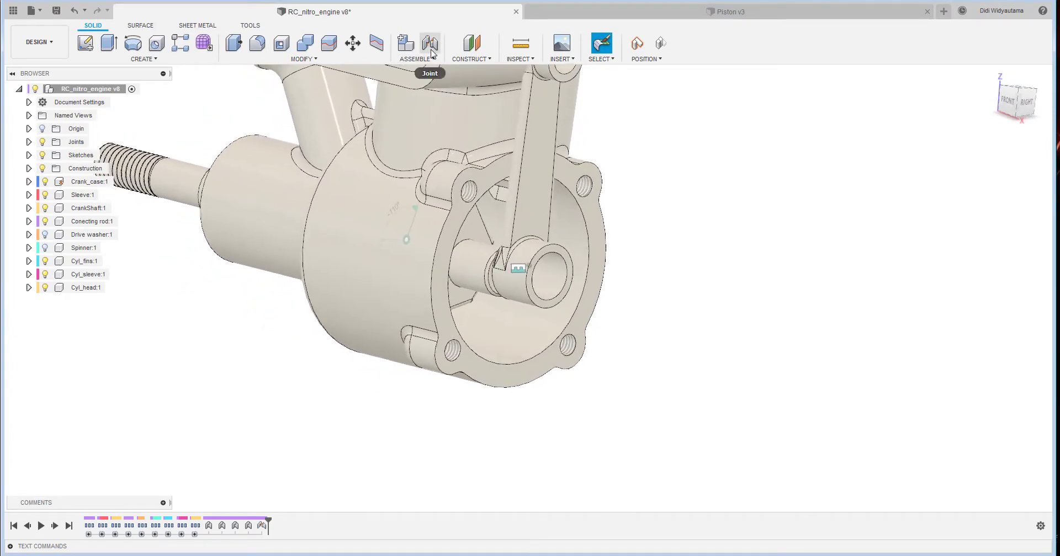
pyautogui.click(417, 59)
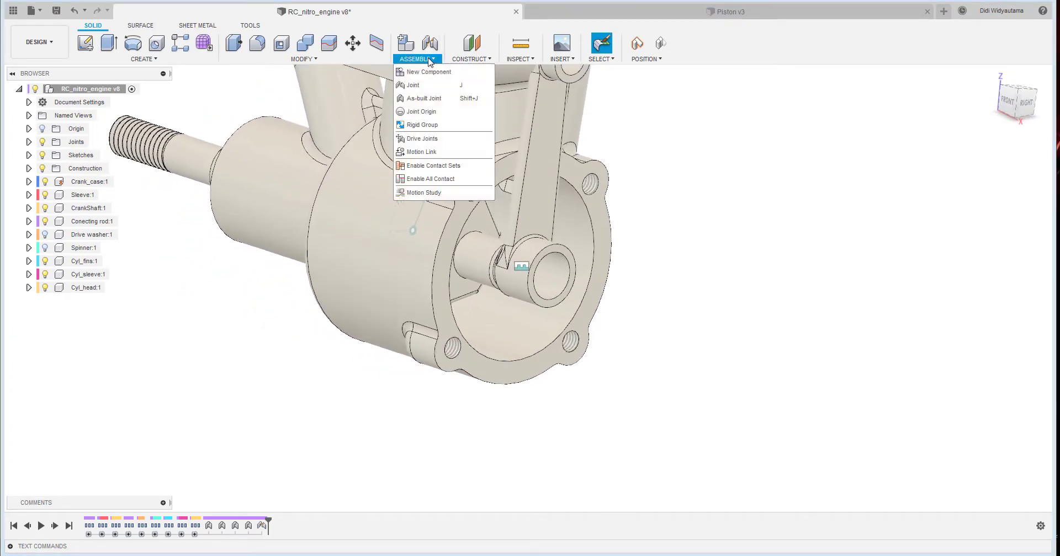
pyautogui.click(440, 88)
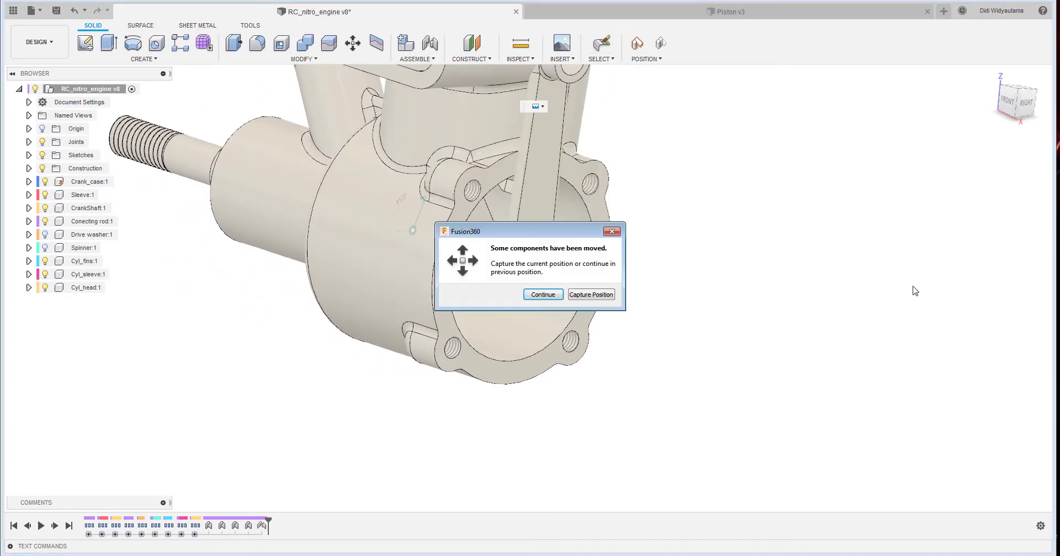
pyautogui.click(614, 233)
# - Capture the moved components' position and start a Cylindrical joint from the centre of the connecting rod's big-end bore
pyautogui.keyDown('shift'); pyautogui.moveTo(712, 246); pyautogui.dragTo(703, 244, button='middle'); pyautogui.keyUp('shift')
pyautogui.click(417, 59)
pyautogui.click(423, 86)
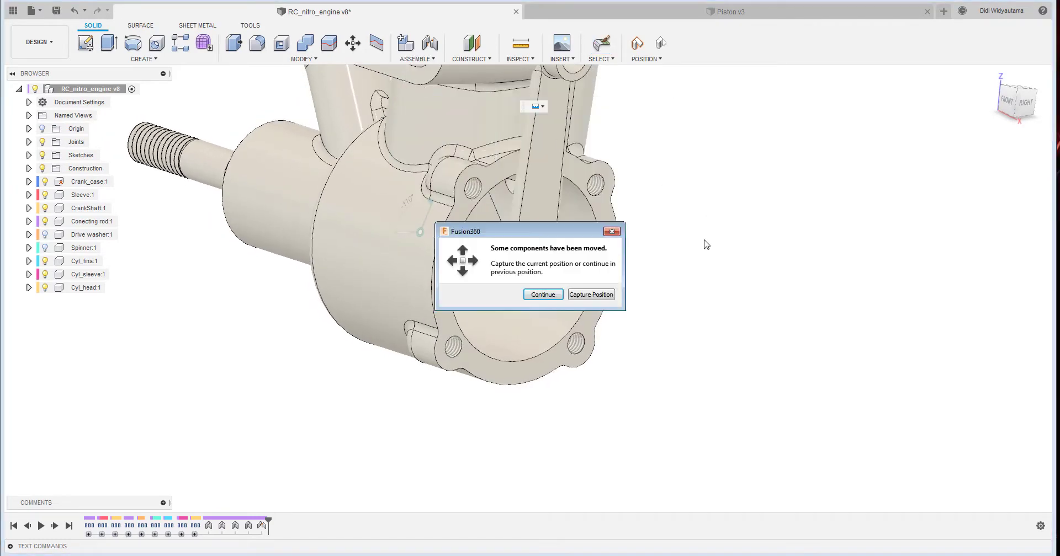
pyautogui.click(590, 295)
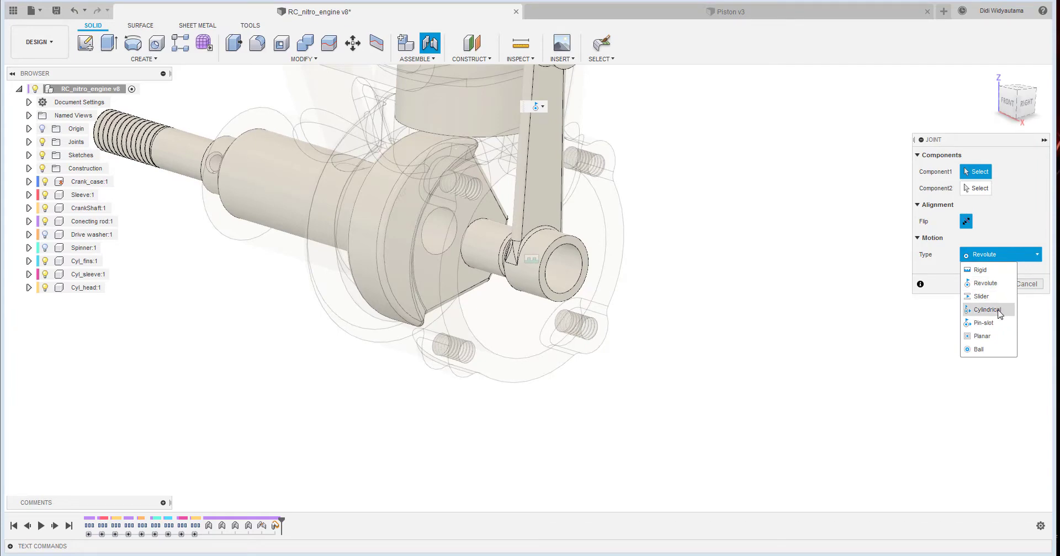
pyautogui.click(988, 309)
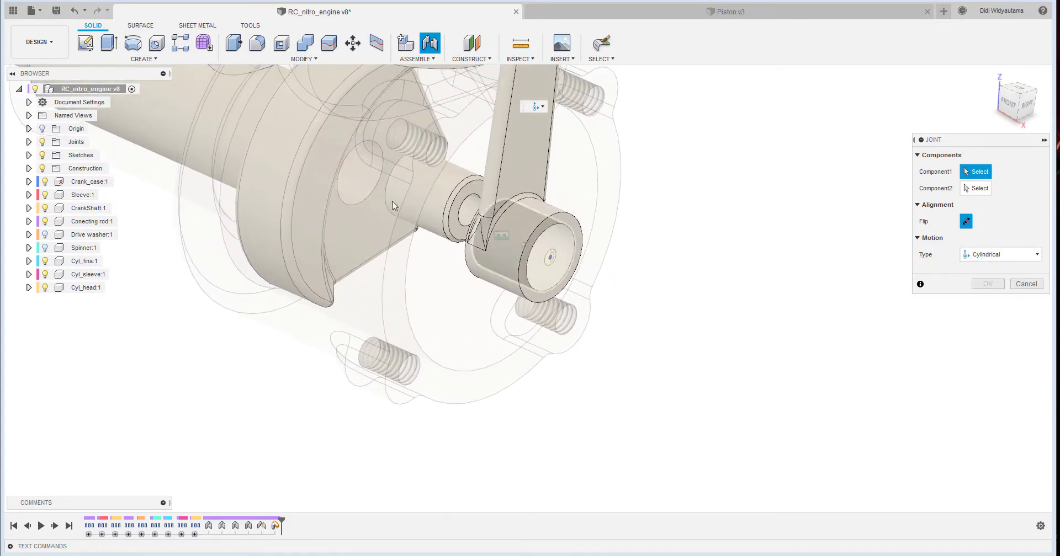
pyautogui.keyDown('shift'); pyautogui.moveTo(696, 258); pyautogui.dragTo(518, 270, button='middle'); pyautogui.keyUp('shift')
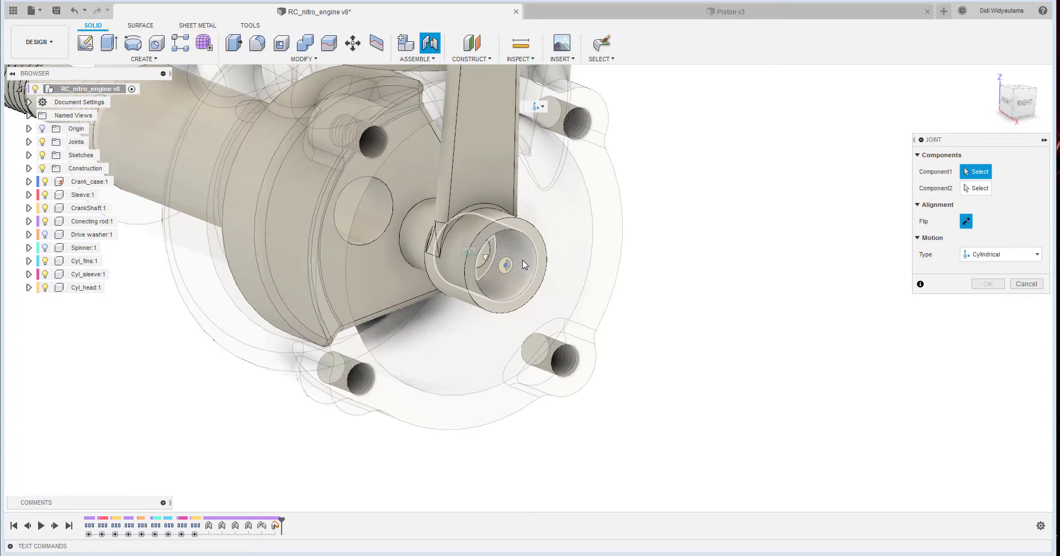
pyautogui.click(486, 258)
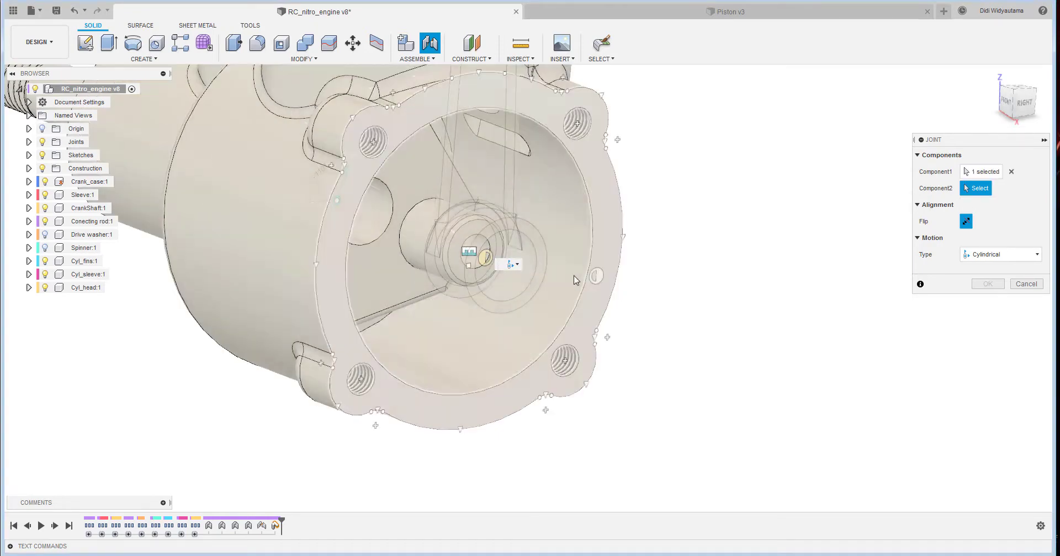
# - Join the connecting rod to the centre of the crankshaft's crank pin, preview the cylindrical motion, and accept the joint
pyautogui.keyDown('shift'); pyautogui.moveTo(575, 277); pyautogui.dragTo(495, 258, button='middle'); pyautogui.keyUp('shift')
pyautogui.keyDown('shift'); pyautogui.moveTo(594, 231); pyautogui.dragTo(652, 233, button='middle'); pyautogui.keyUp('shift')
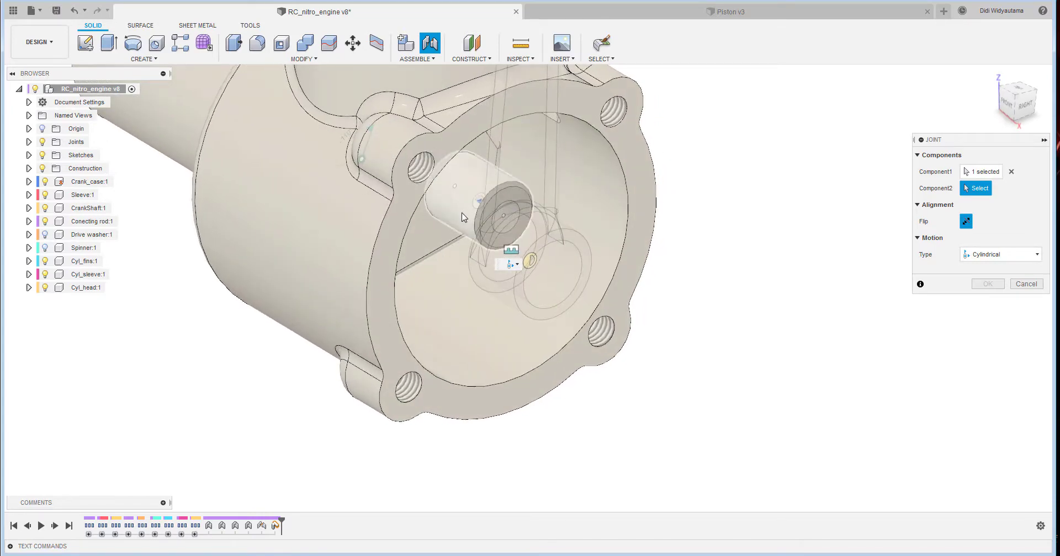
pyautogui.click(478, 206)
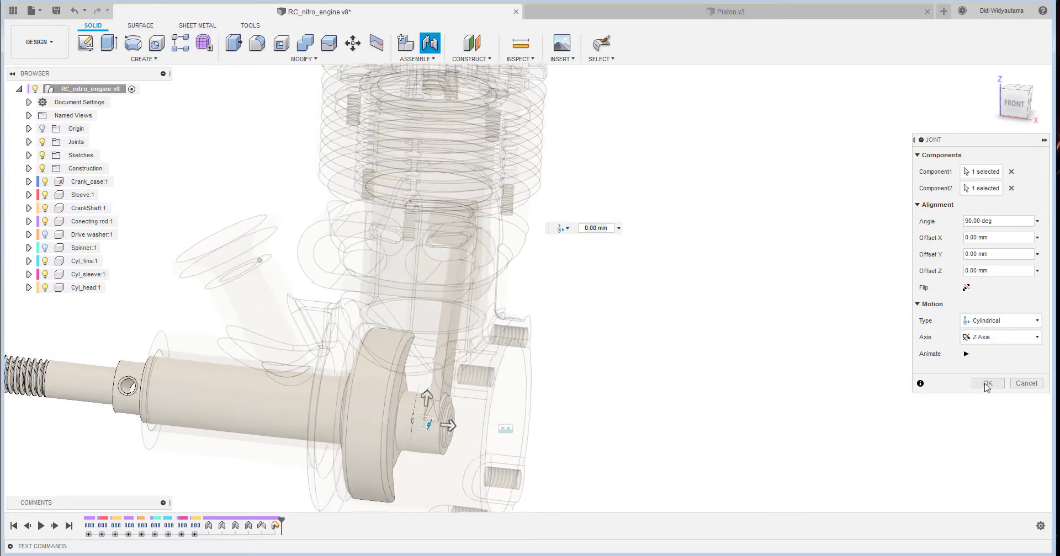
pyautogui.click(966, 354)
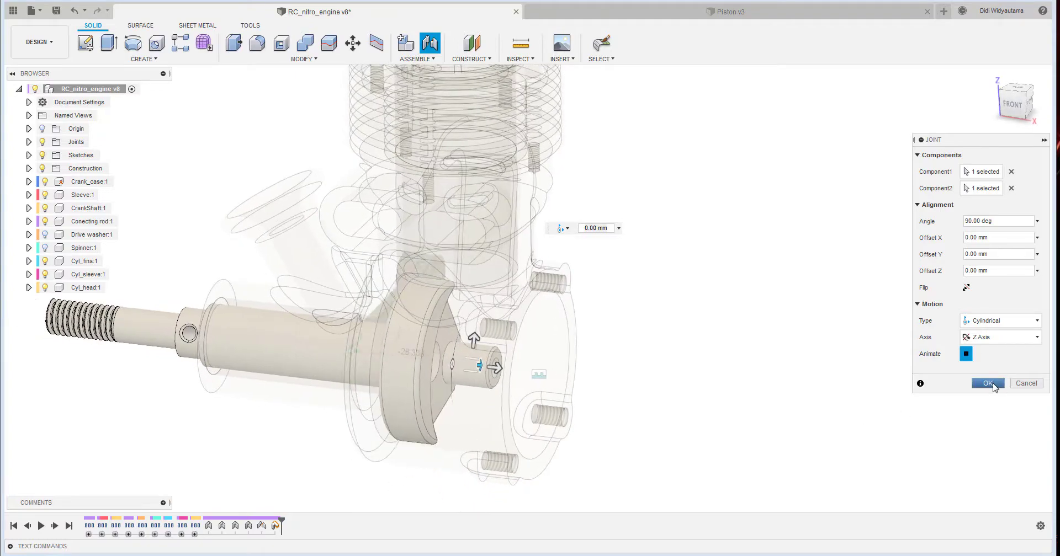
pyautogui.click(992, 385)
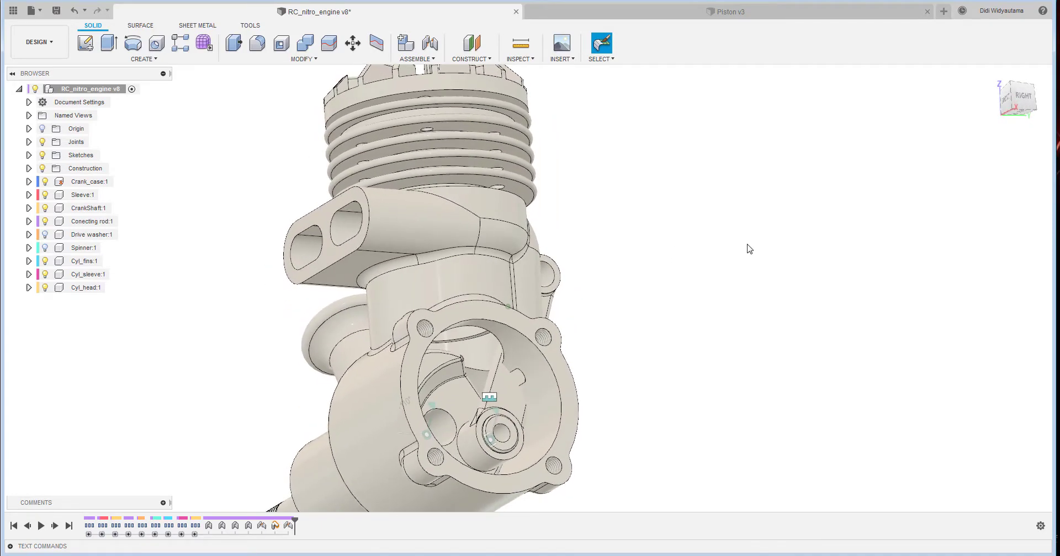
# - Switch to the Piston v3 design and bring its open end and wrist pin holes into view
pyautogui.click(695, 16)
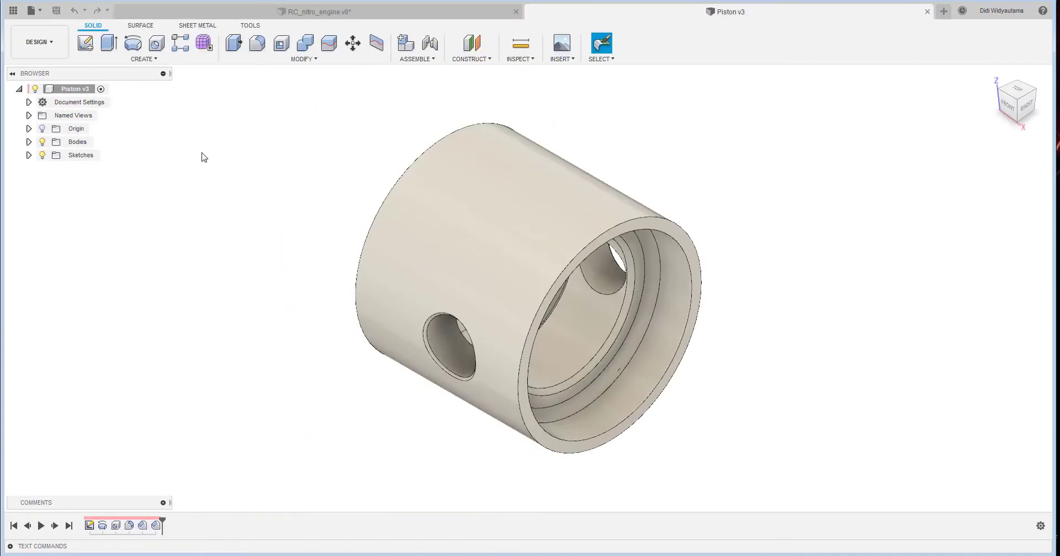
pyautogui.keyDown('shift'); pyautogui.moveTo(719, 241); pyautogui.dragTo(731, 266, button='middle'); pyautogui.keyUp('shift')
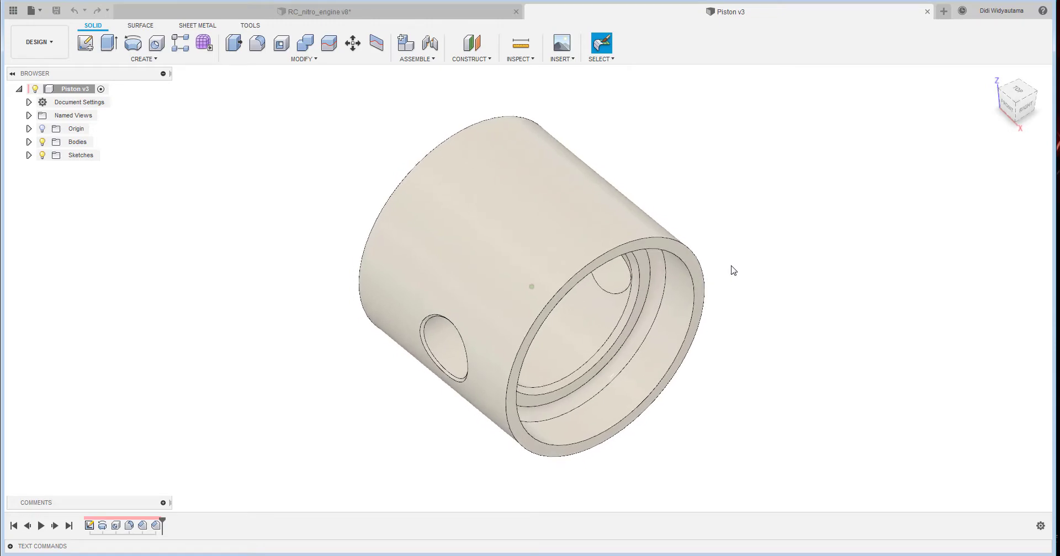
pyautogui.keyDown('shift'); pyautogui.moveTo(767, 313); pyautogui.dragTo(451, 328, button='middle'); pyautogui.keyUp('shift')
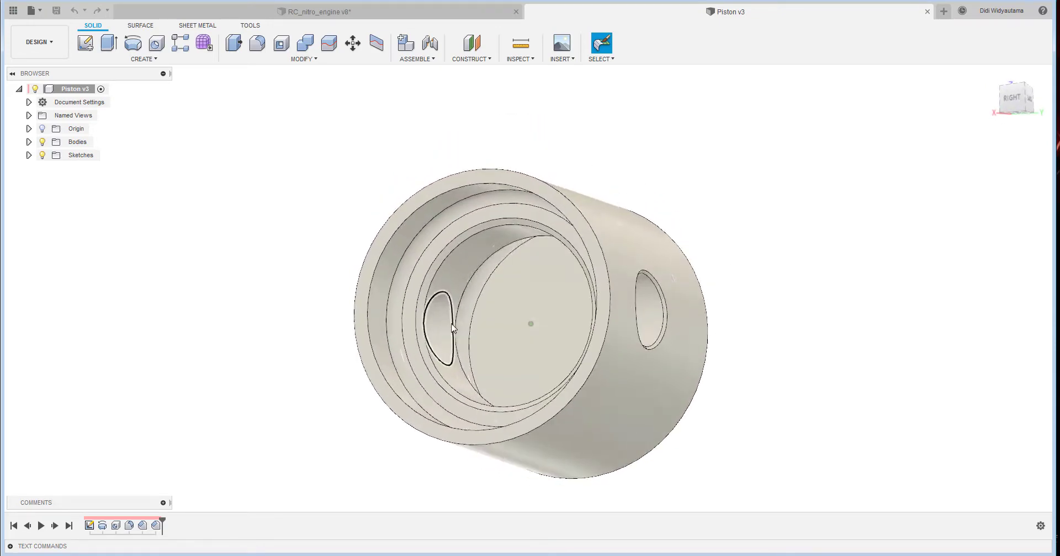
pyautogui.click(417, 58)
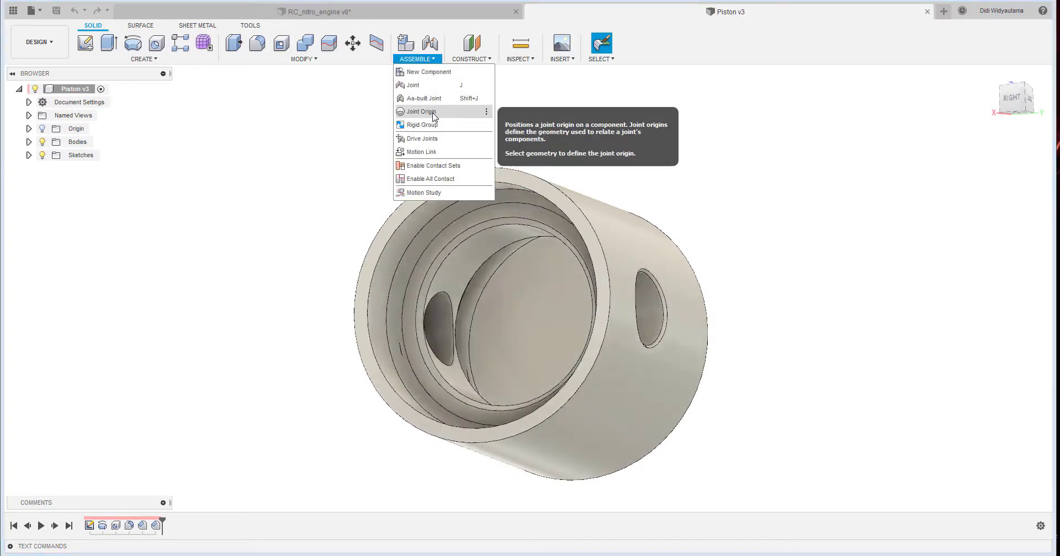
pyautogui.keyDown('shift'); pyautogui.moveTo(870, 196); pyautogui.dragTo(585, 275, button='middle'); pyautogui.keyUp('shift')
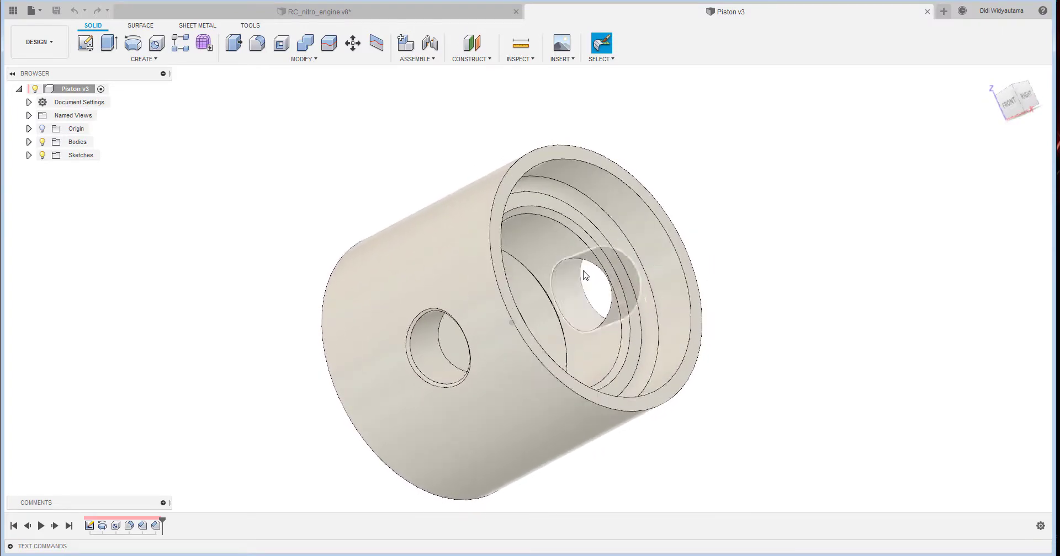
pyautogui.click(433, 59)
pyautogui.click(422, 90)
pyautogui.click(611, 294)
pyautogui.keyDown('shift'); pyautogui.moveTo(613, 299); pyautogui.dragTo(614, 326, button='middle'); pyautogui.keyUp('shift')
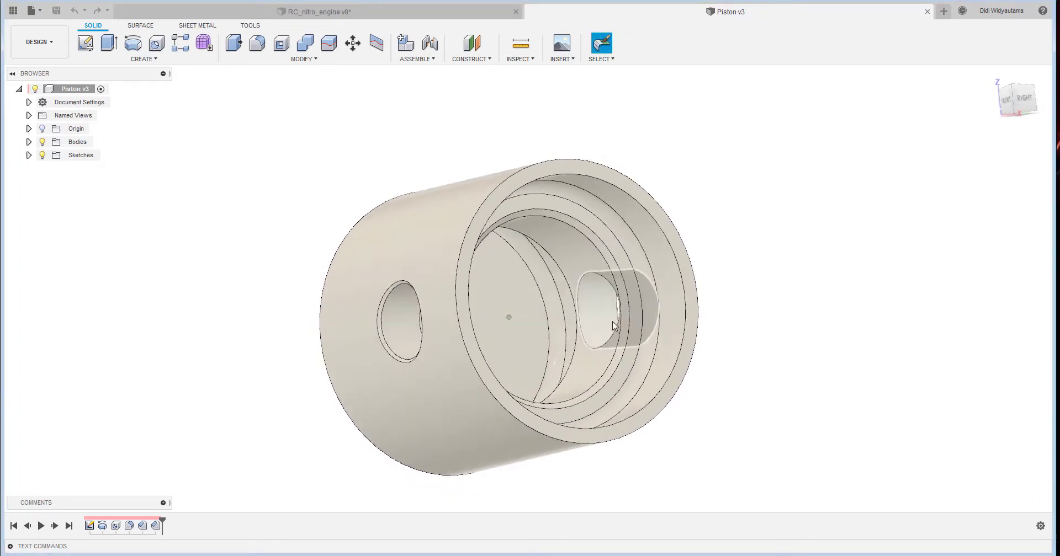
pyautogui.moveTo(535, 319)
pyautogui.keyDown('shift'); pyautogui.mouseDown(button='middle')
pyautogui.moveTo(518, 324)
pyautogui.moveTo(525, 331)
pyautogui.moveTo(525, 310)
pyautogui.moveTo(524, 331)
pyautogui.mouseUp(button='middle'); pyautogui.keyUp('shift')
pyautogui.keyDown('shift'); pyautogui.moveTo(612, 336); pyautogui.dragTo(799, 206, button='middle'); pyautogui.keyUp('shift')
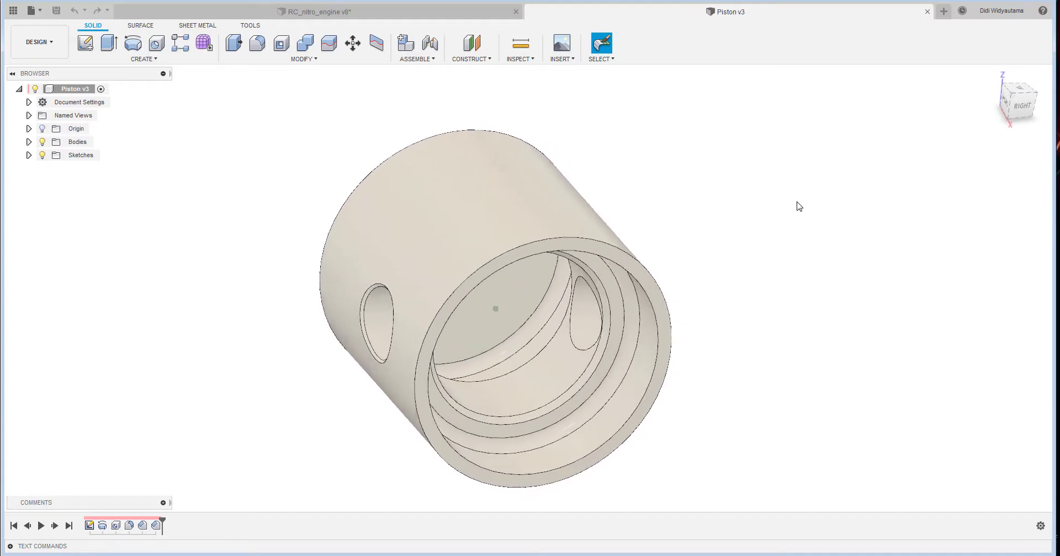
# - Construct an axis through the cylindrical face of the piston's wrist pin hole
pyautogui.click(481, 58)
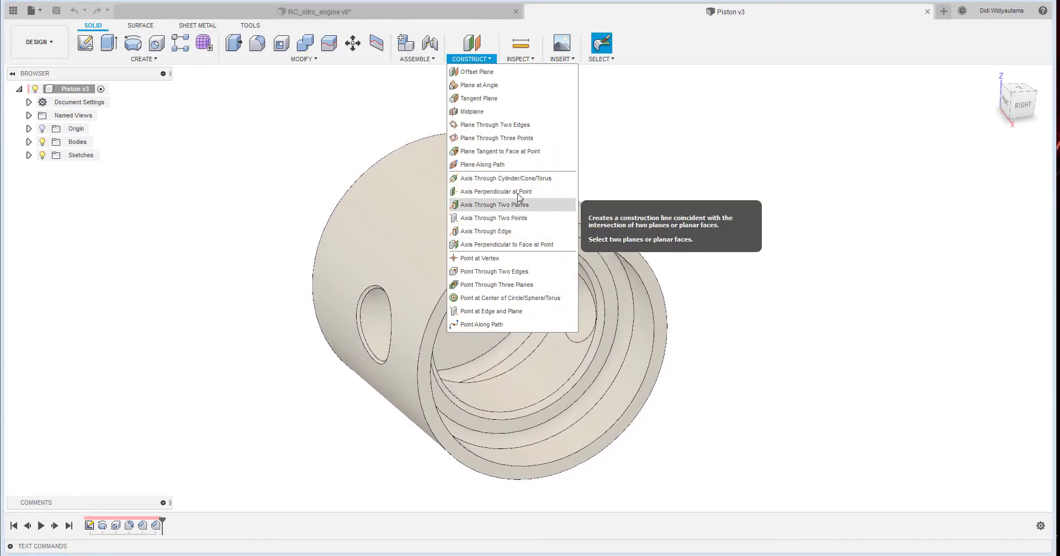
pyautogui.click(523, 178)
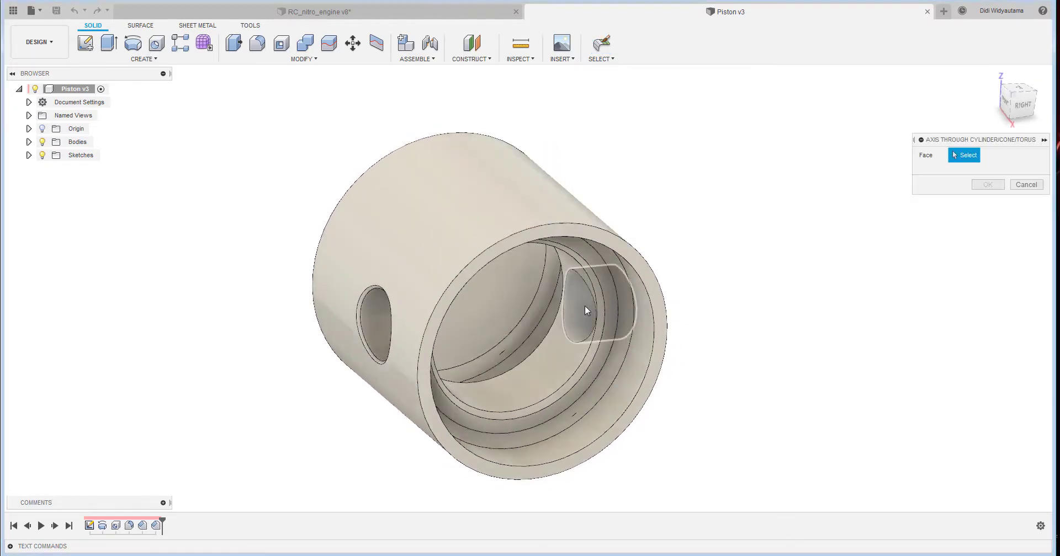
pyautogui.click(585, 305)
pyautogui.click(981, 187)
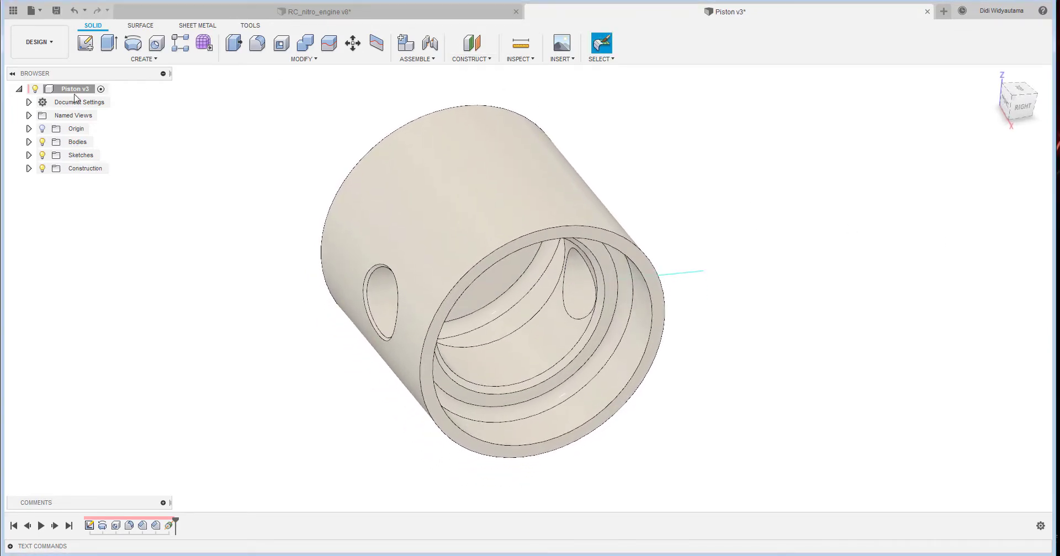
# - Show the origin planes and construct a point where the wrist pin axis meets the XZ plane
pyautogui.click(42, 129)
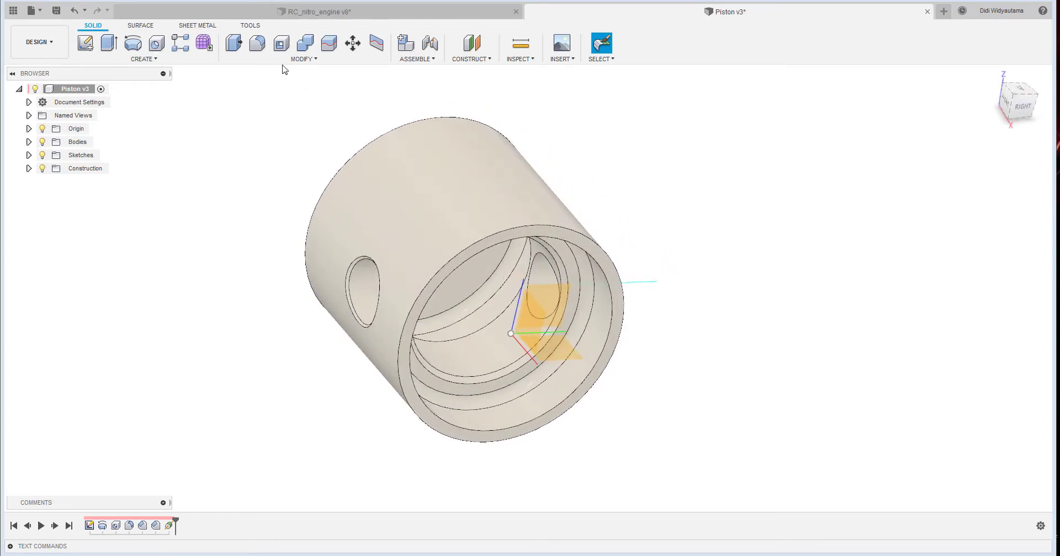
pyautogui.click(478, 61)
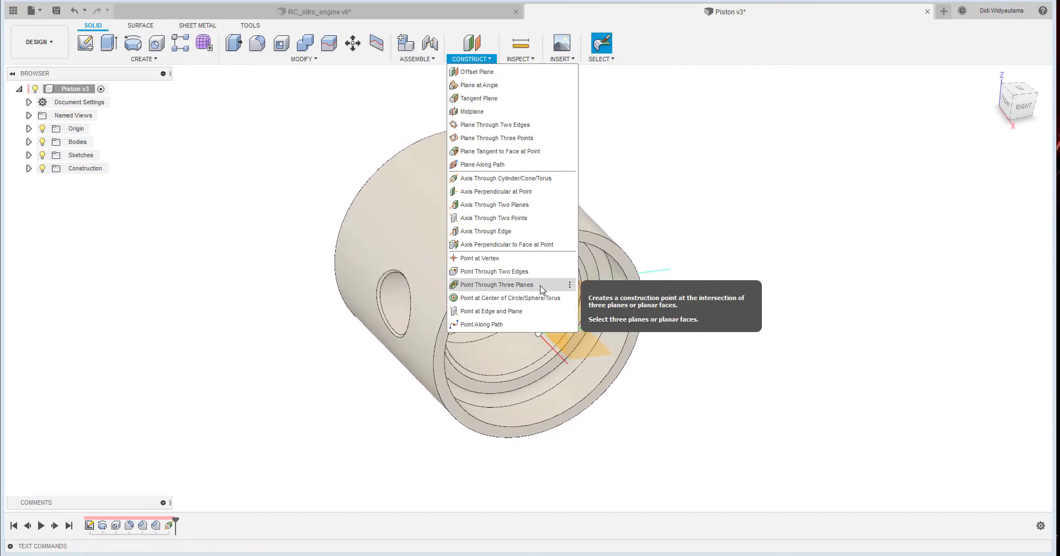
pyautogui.click(513, 312)
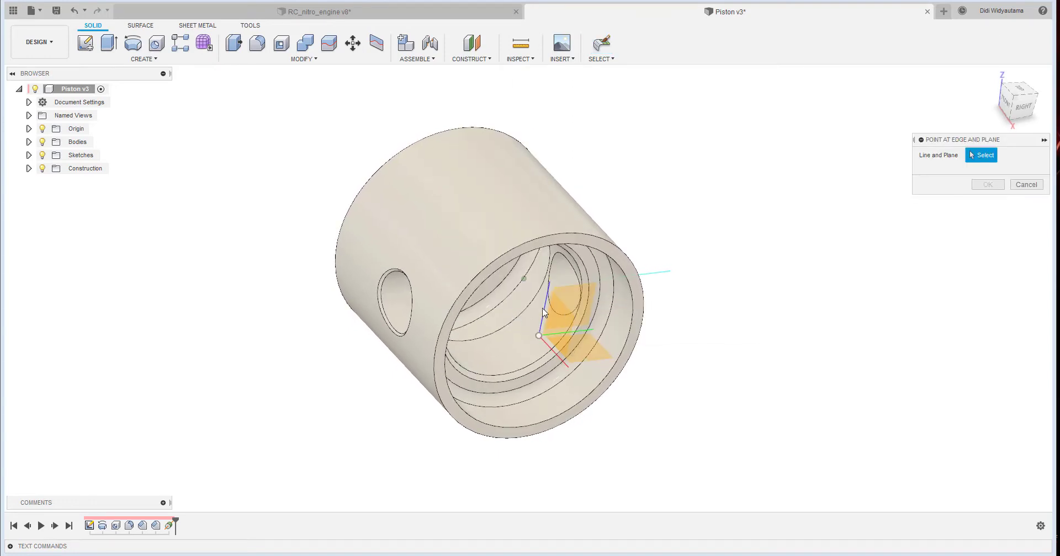
pyautogui.click(662, 277)
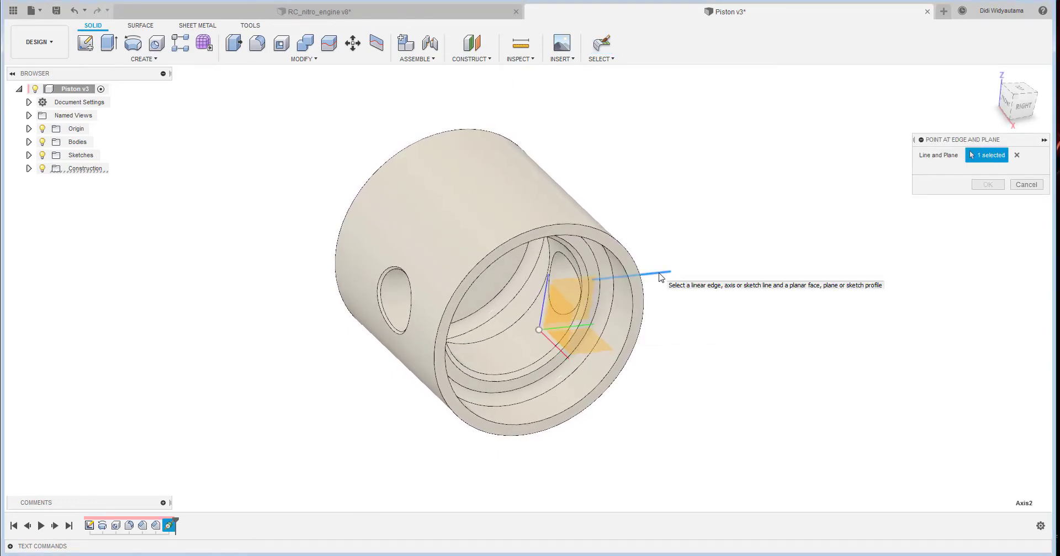
pyautogui.click(568, 313)
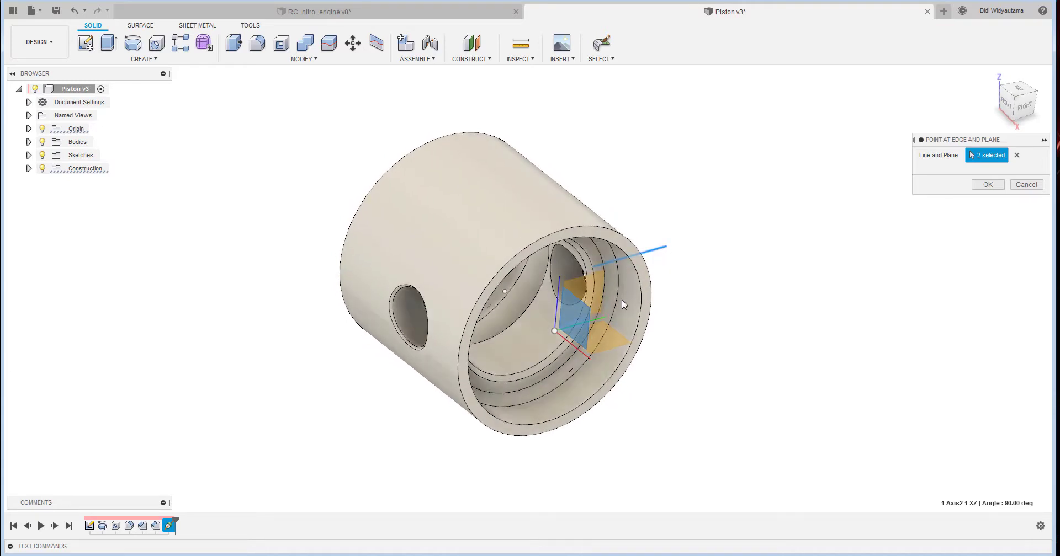
pyautogui.click(995, 185)
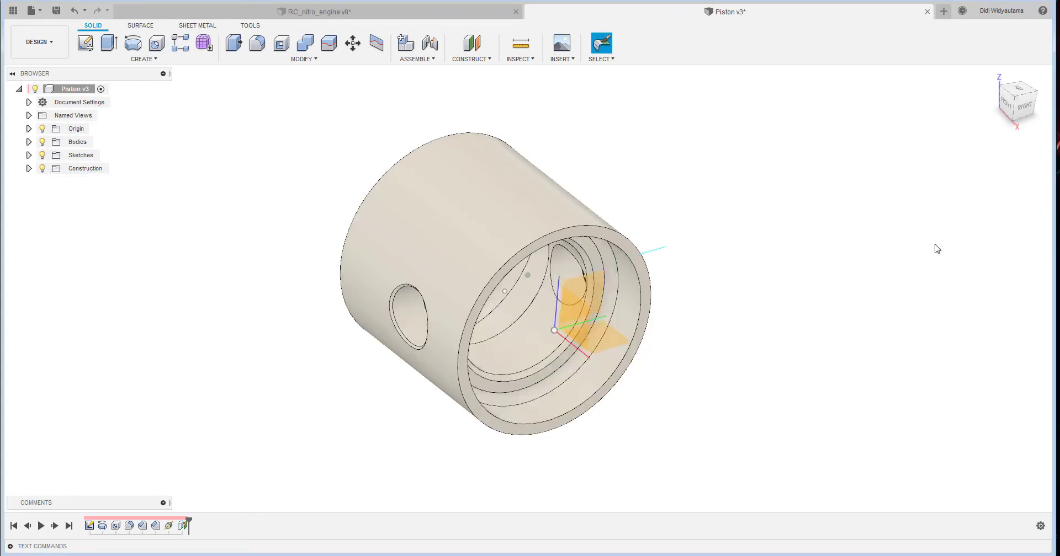
# - Hide the origin and the wrist pin axis, and start a Simple joint origin snapped to the construction point inside the piston
pyautogui.click(42, 129)
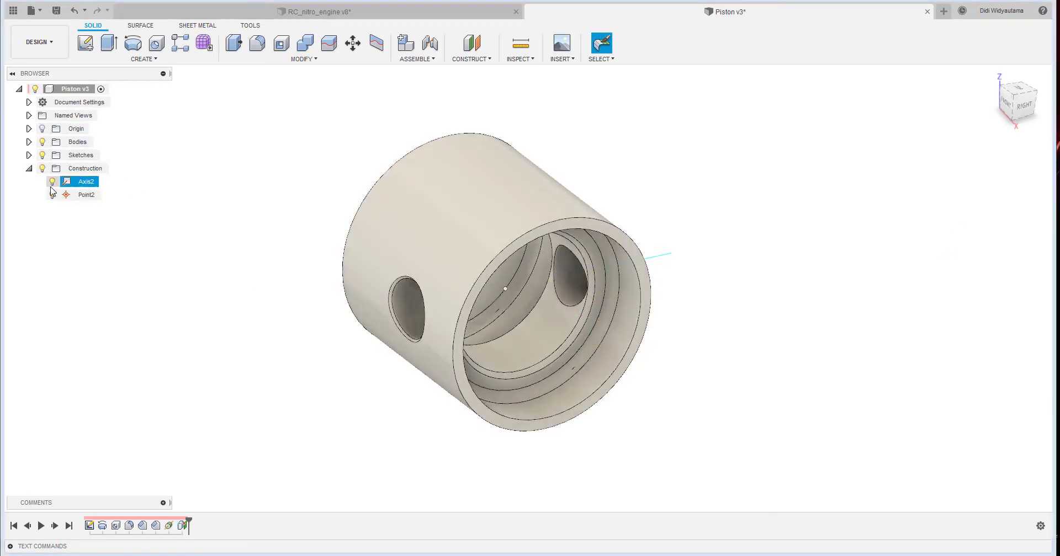
pyautogui.click(52, 182)
pyautogui.click(417, 59)
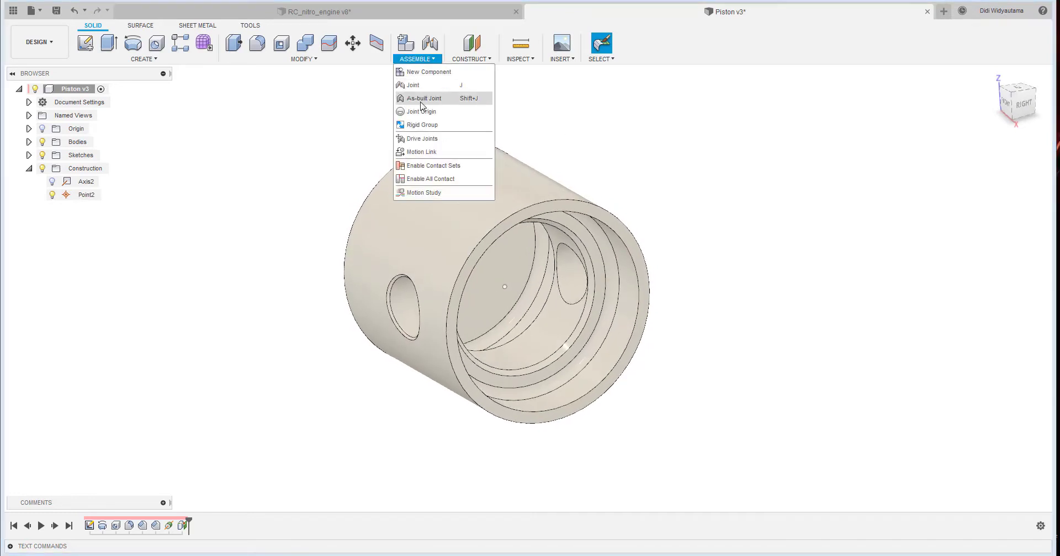
pyautogui.click(440, 110)
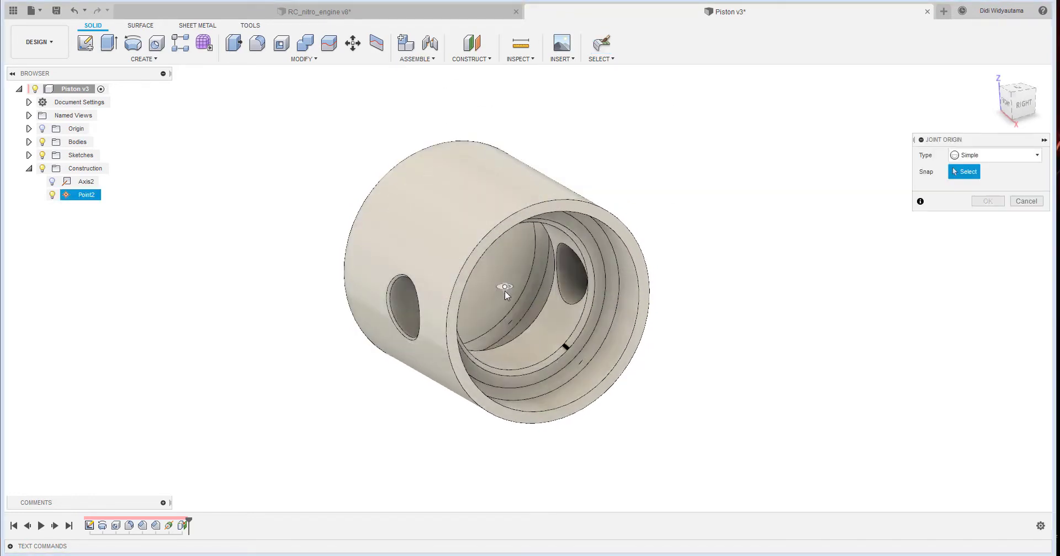
pyautogui.click(505, 287)
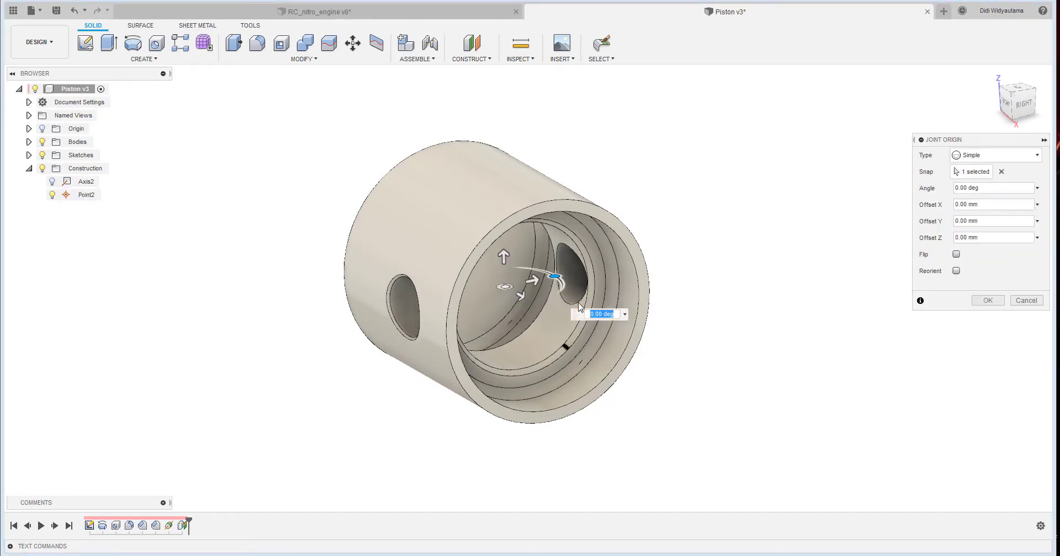
pyautogui.keyDown('shift'); pyautogui.moveTo(578, 303); pyautogui.dragTo(569, 287, button='middle'); pyautogui.keyUp('shift')
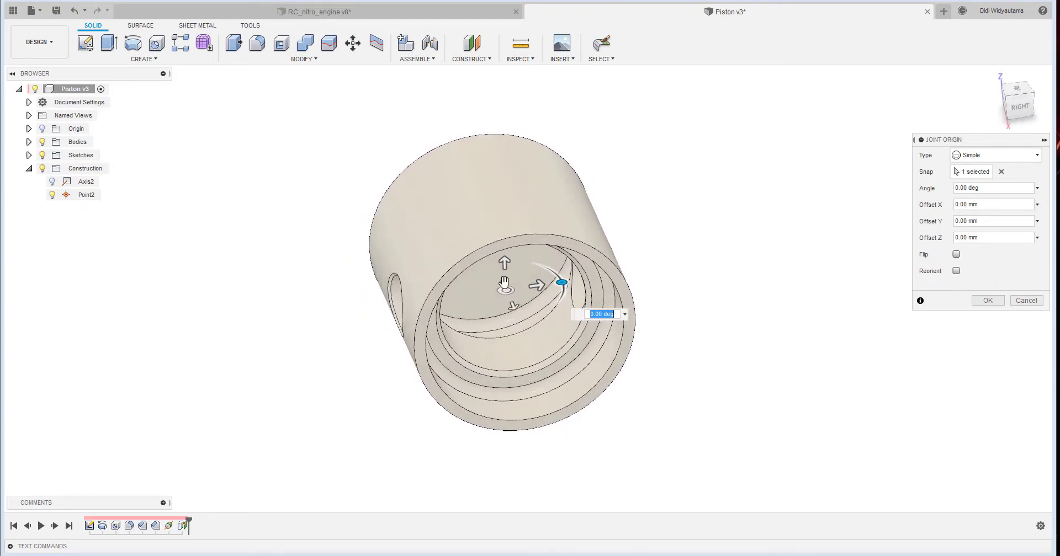
# - Reorient the joint origin with its Z axis along the piston's outer cylindrical face, and accept it
pyautogui.click(956, 271)
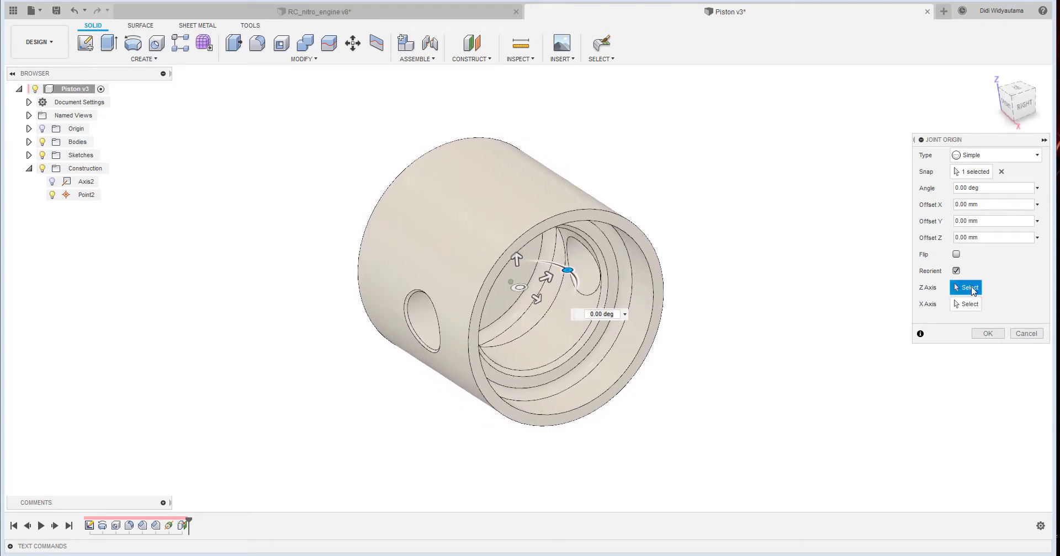
pyautogui.click(529, 188)
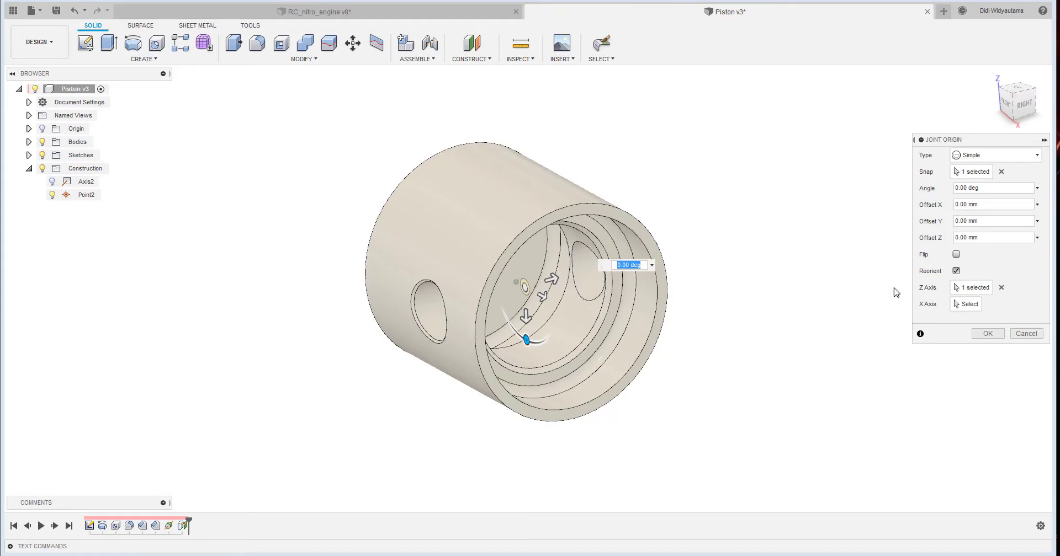
pyautogui.keyDown('shift'); pyautogui.moveTo(557, 298); pyautogui.dragTo(545, 320, button='middle'); pyautogui.keyUp('shift')
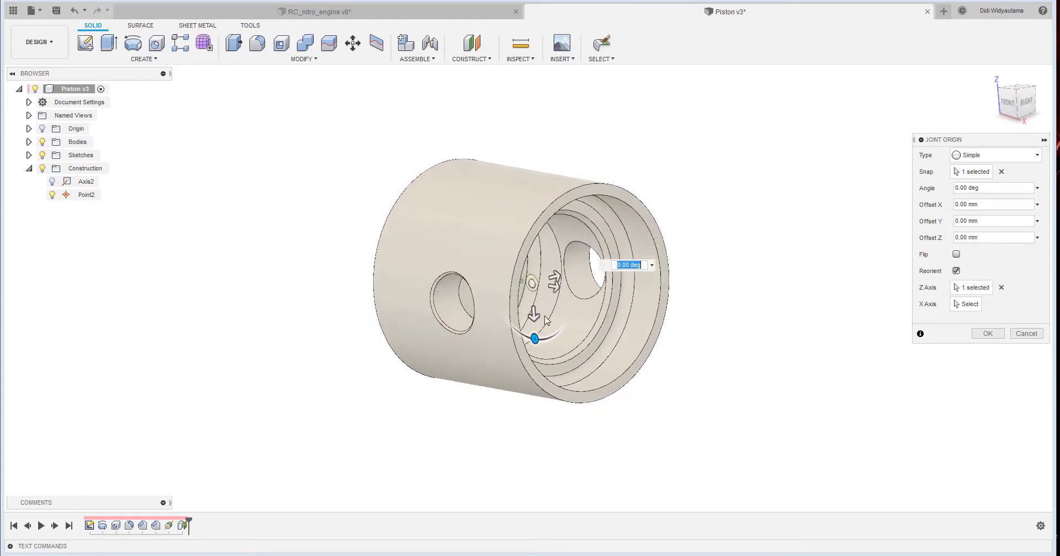
pyautogui.scroll(5, 545, 321)
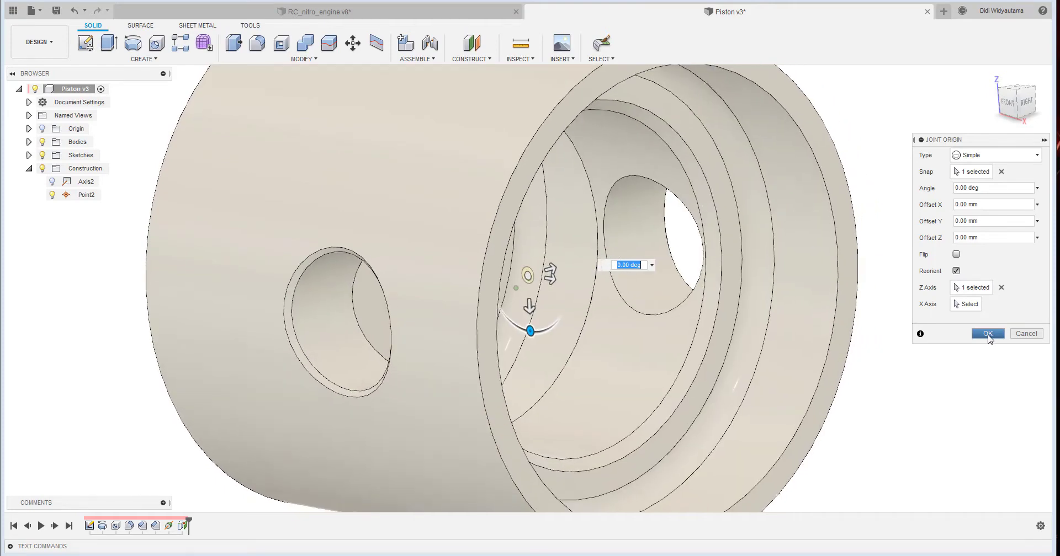
pyautogui.click(988, 334)
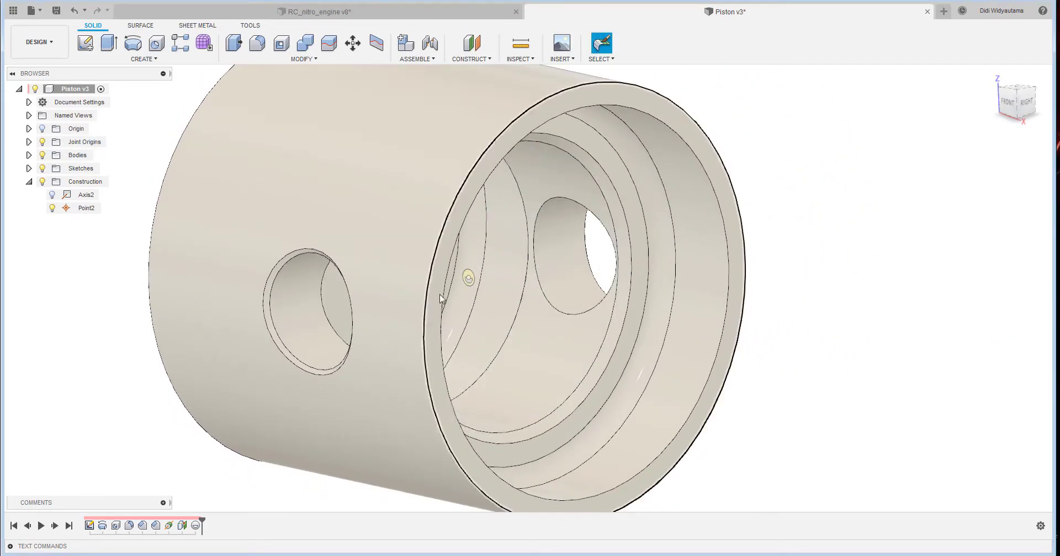
# - Save the piston design with the version description "User Saved"
pyautogui.keyDown('shift'); pyautogui.moveTo(440, 294); pyautogui.dragTo(467, 286, button='middle'); pyautogui.keyUp('shift')
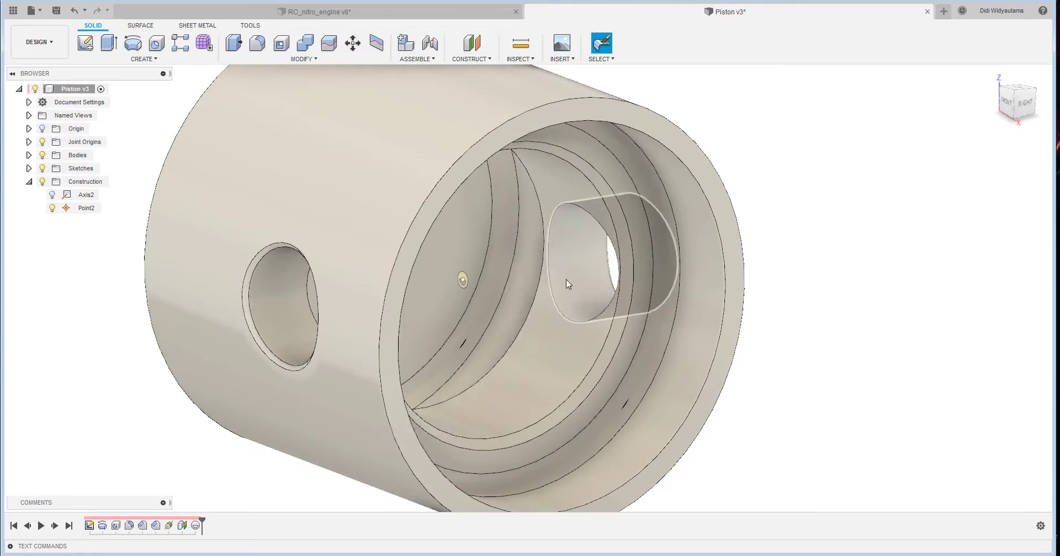
pyautogui.click(57, 10)
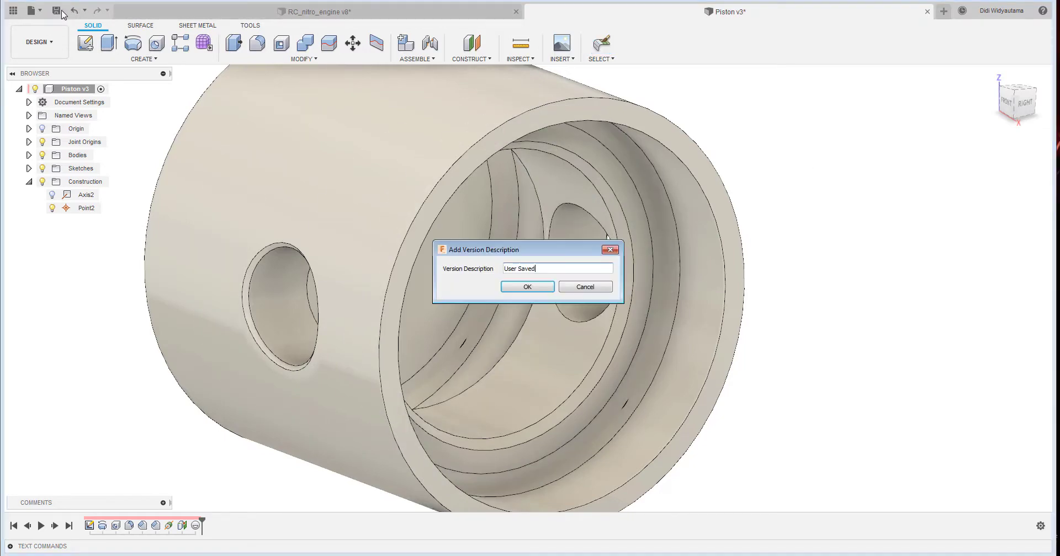
pyautogui.click(516, 287)
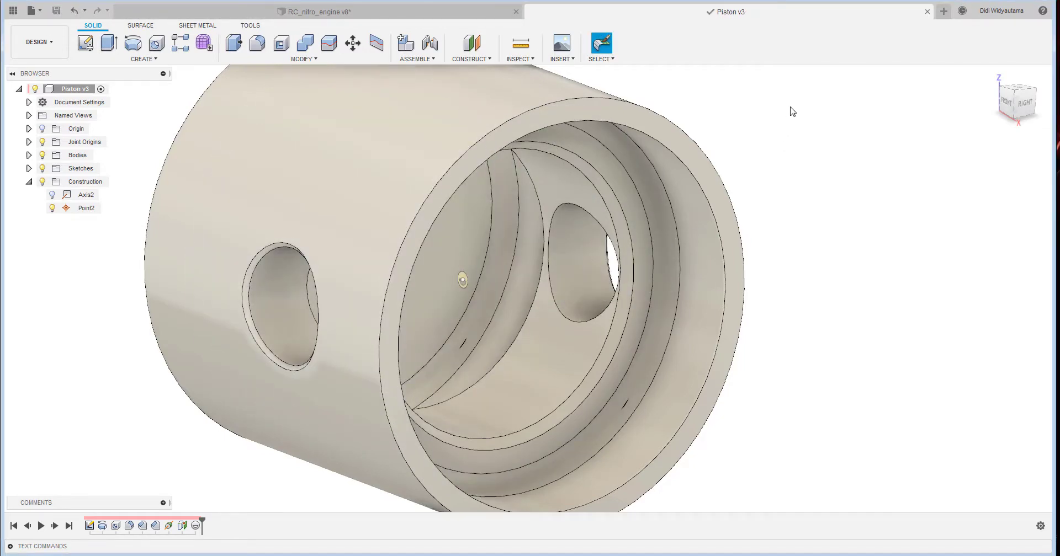
# - Switch to the RC_nitro_engine design and insert the saved Piston as a linked component, accepting its default placement
pyautogui.click(465, 14)
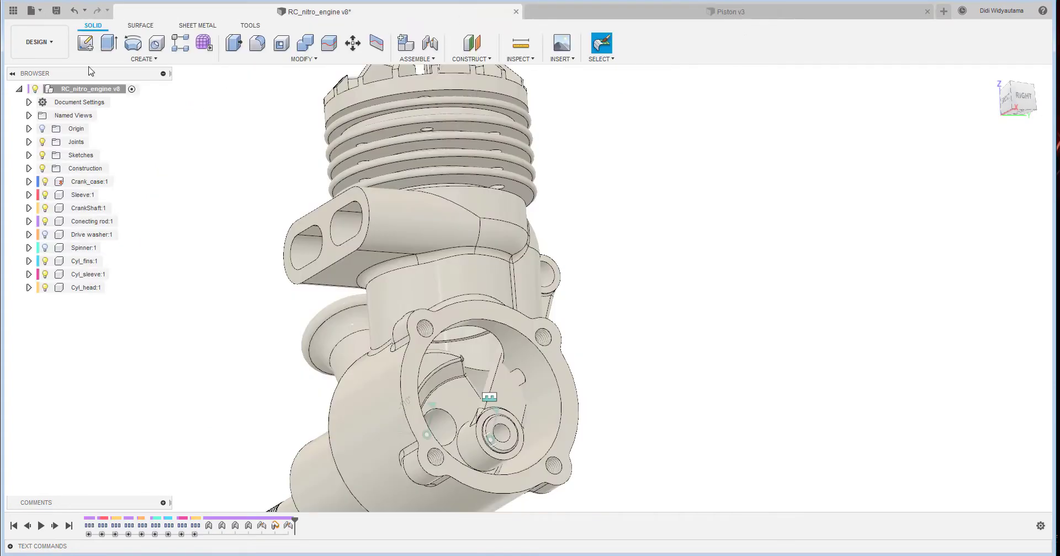
pyautogui.click(13, 10)
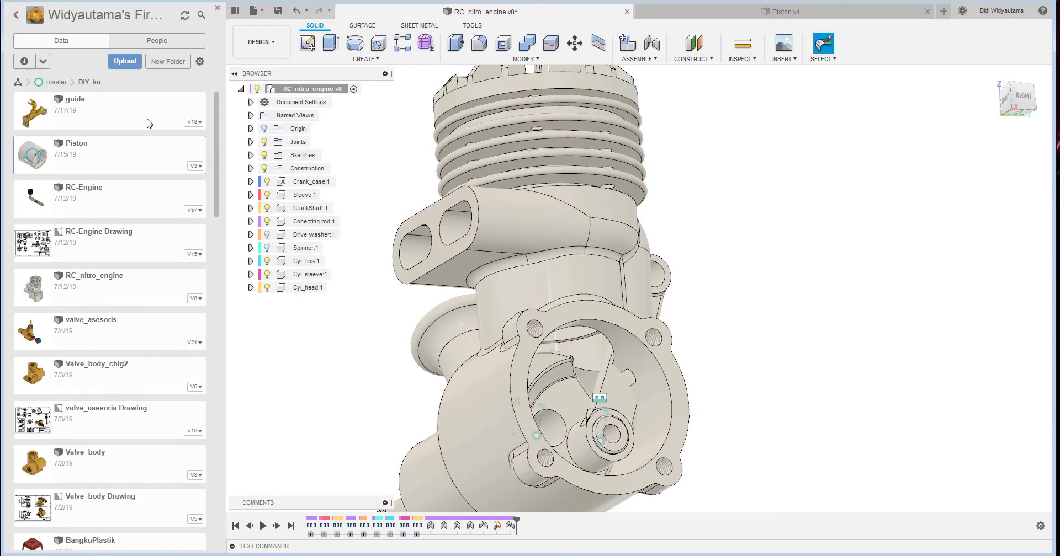
pyautogui.click(708, 12)
pyautogui.click(488, 12)
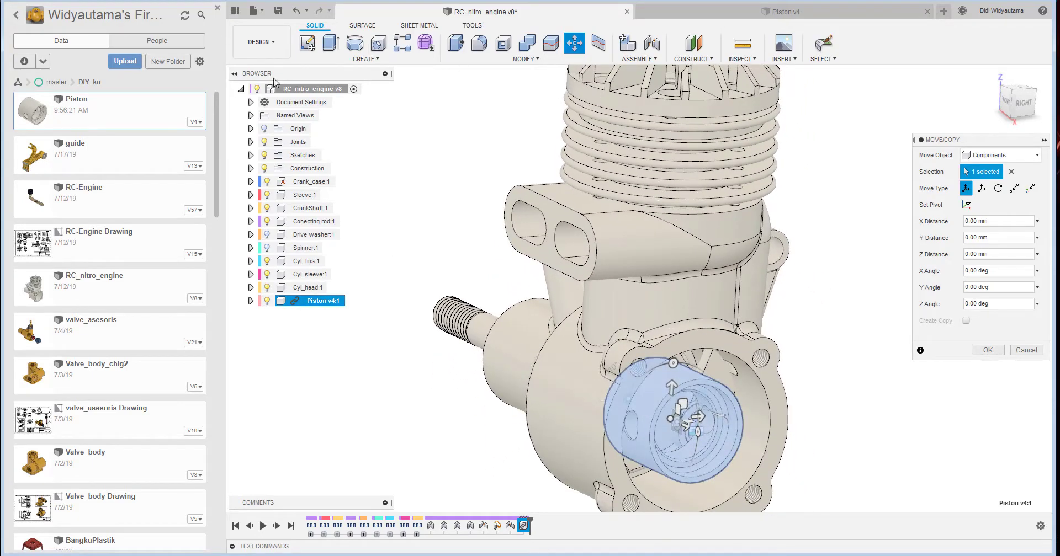
pyautogui.click(235, 12)
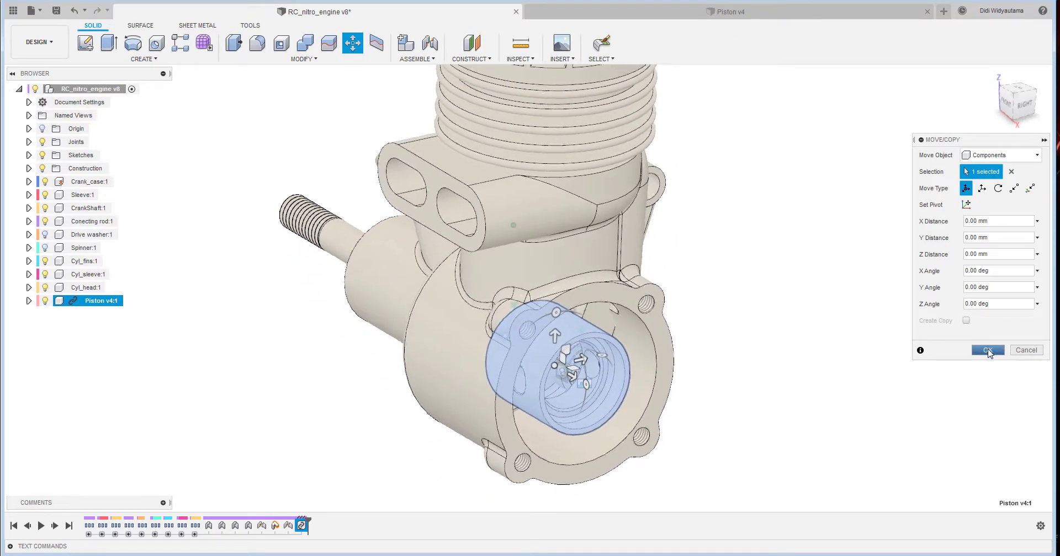
pyautogui.click(986, 351)
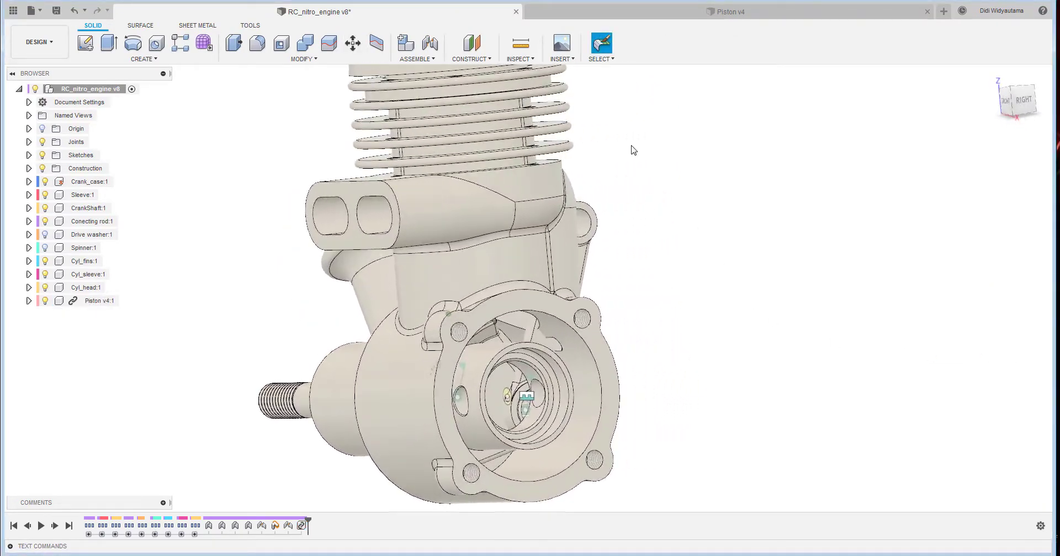
# - Join the piston's joint origin to the cylindrical bore of Cyl_sleeve with a Cylindrical joint about the Z axis
pyautogui.click(427, 61)
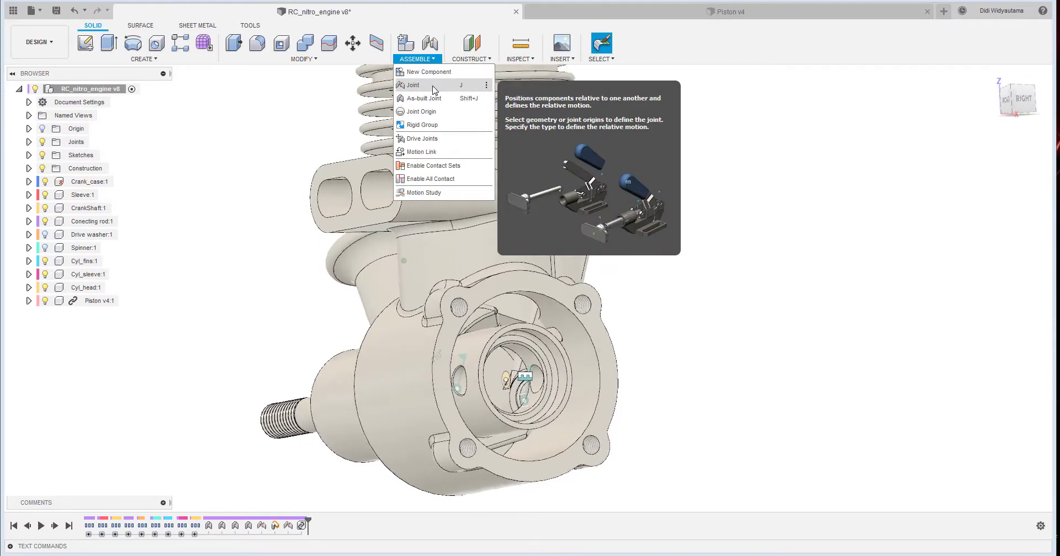
pyautogui.click(428, 87)
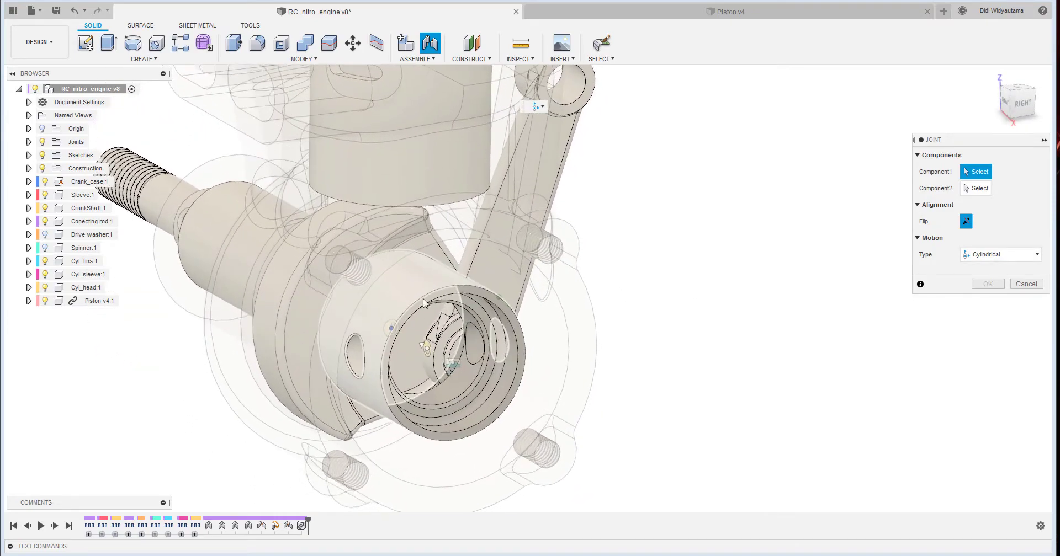
pyautogui.click(414, 276)
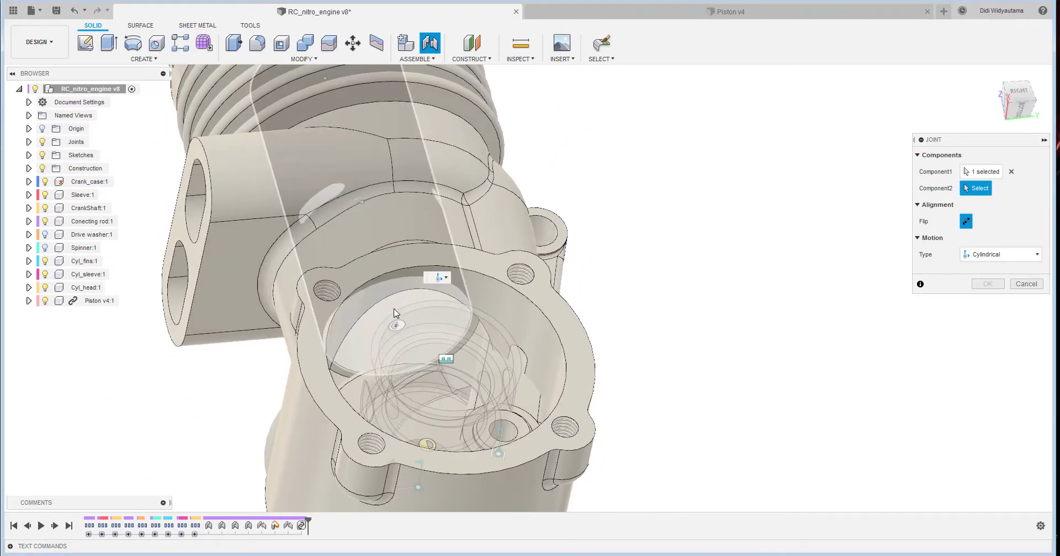
pyautogui.click(392, 303)
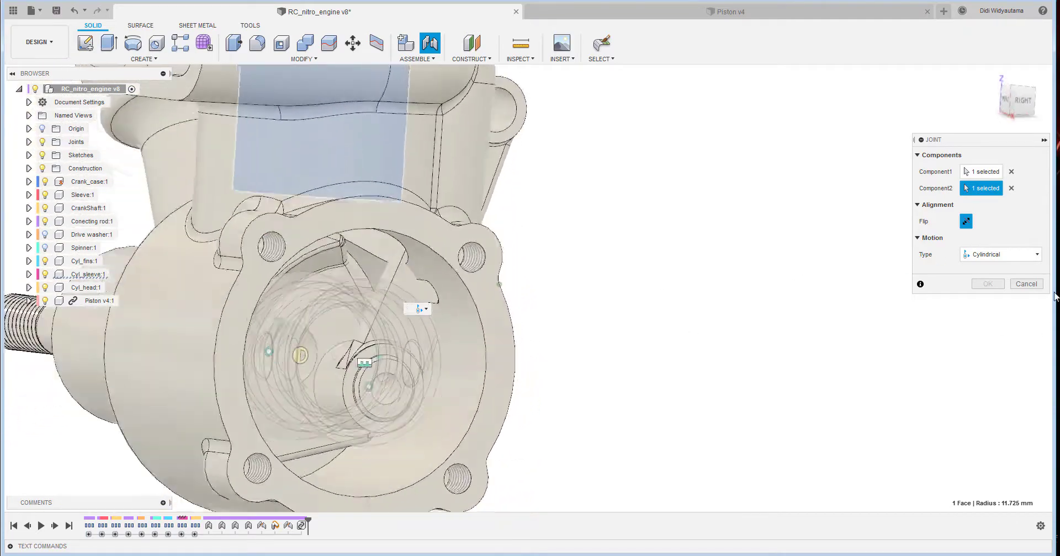
pyautogui.click(427, 311)
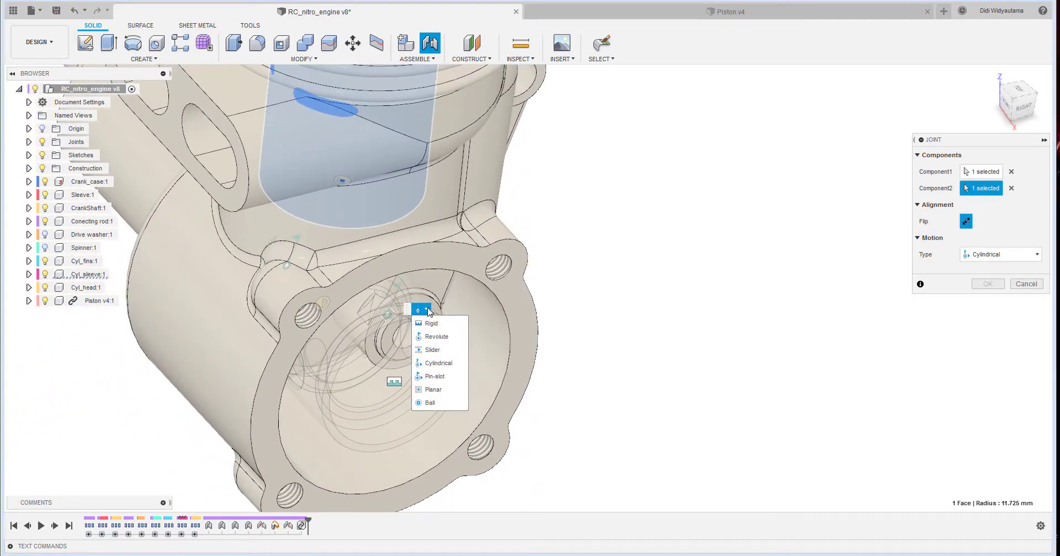
pyautogui.click(439, 364)
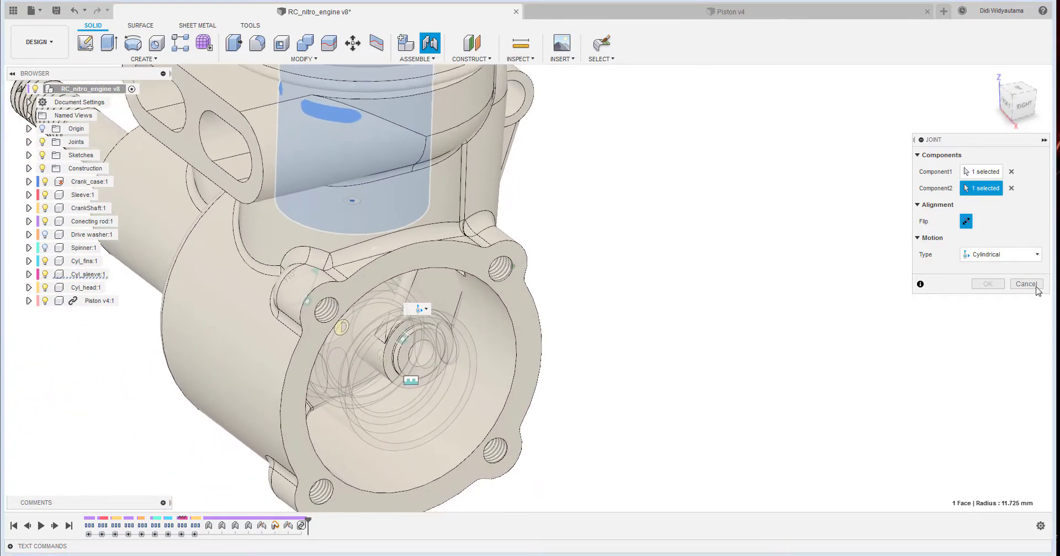
pyautogui.click(1011, 188)
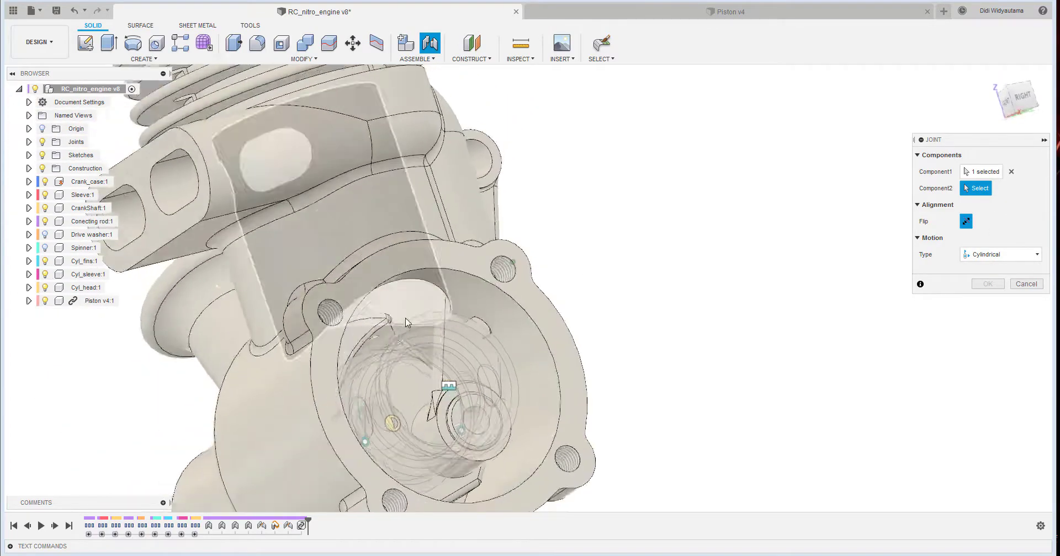
pyautogui.click(401, 305)
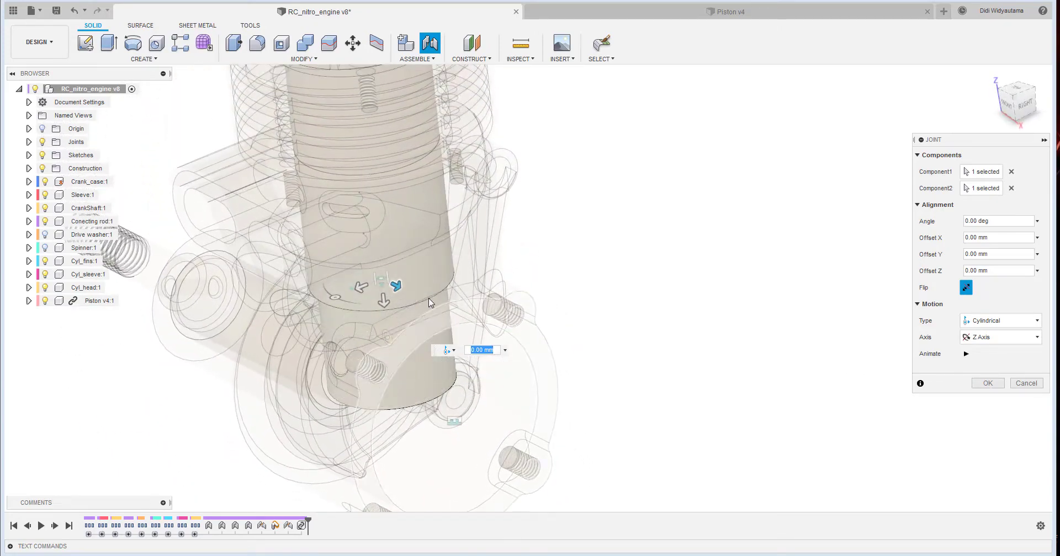
pyautogui.click(994, 386)
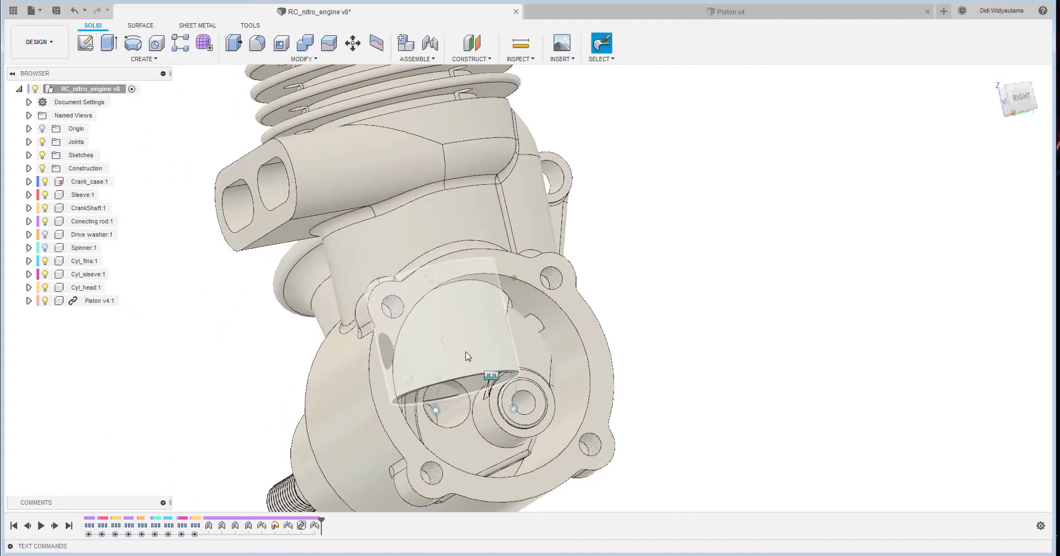
# - Shift the piston within its sleeve so its inside is accessible through the crankcase opening, and capture the position
pyautogui.keyDown('shift'); pyautogui.moveTo(588, 317); pyautogui.dragTo(745, 224, button='middle'); pyautogui.keyUp('shift')
pyautogui.scroll(5, 701, 267)
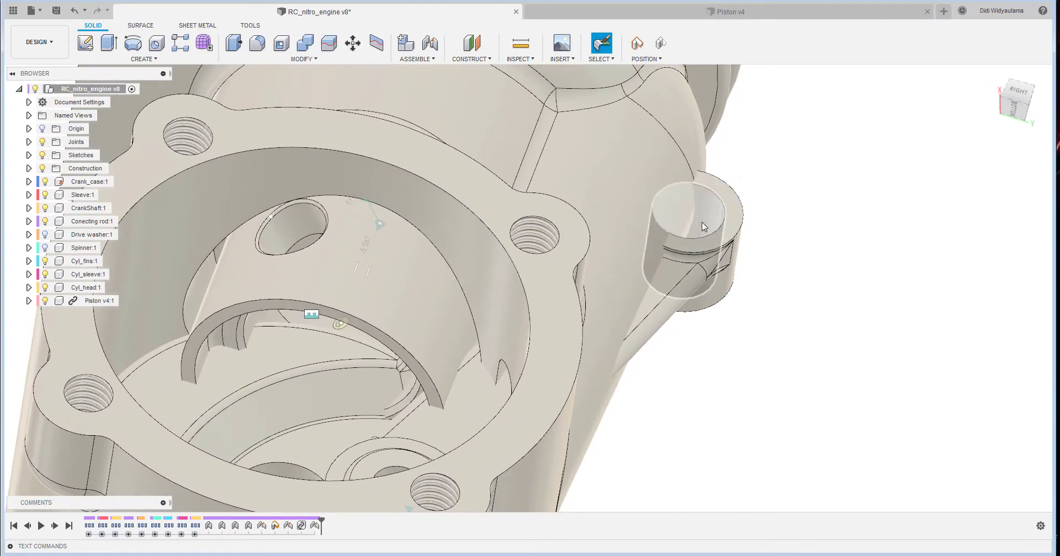
pyautogui.moveTo(348, 181); pyautogui.dragTo(344, 154, button='middle')
pyautogui.click(431, 54)
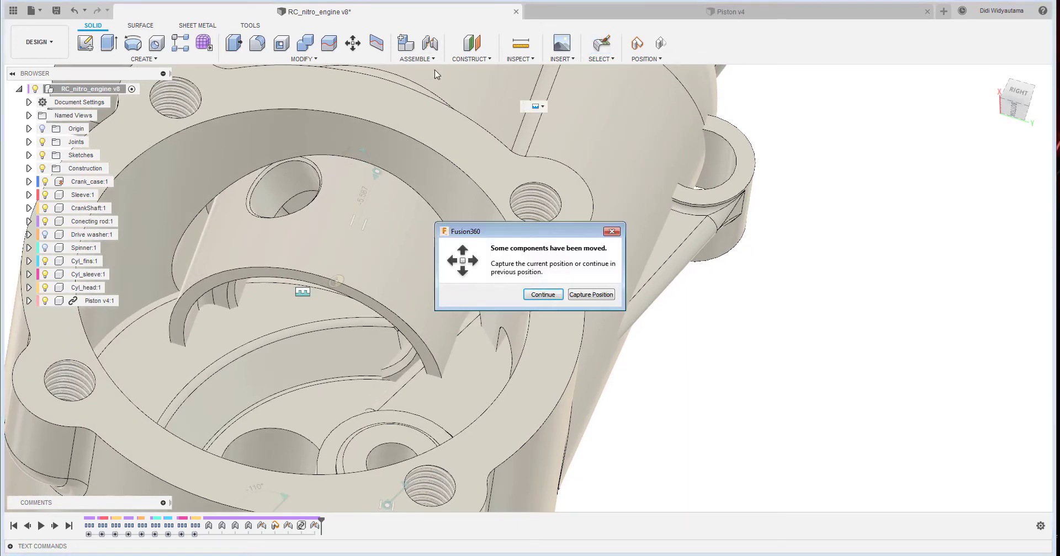
pyautogui.click(591, 295)
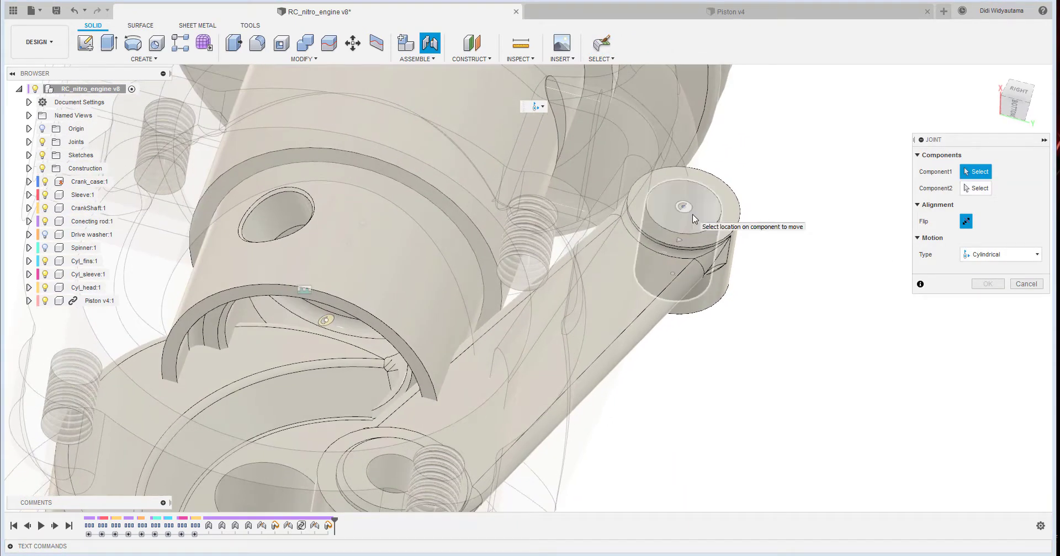
# - Join the centre of the connecting rod's free-end hole to the piston's joint origin with a Cylindrical joint
pyautogui.click(679, 243)
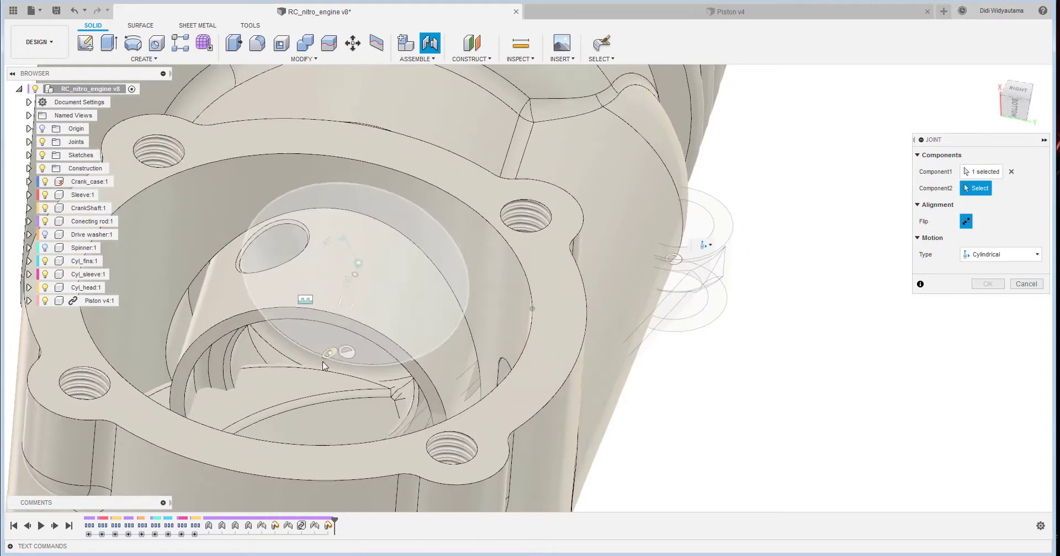
pyautogui.keyDown('shift'); pyautogui.moveTo(325, 369); pyautogui.dragTo(328, 353, button='middle'); pyautogui.keyUp('shift')
pyautogui.click(325, 352)
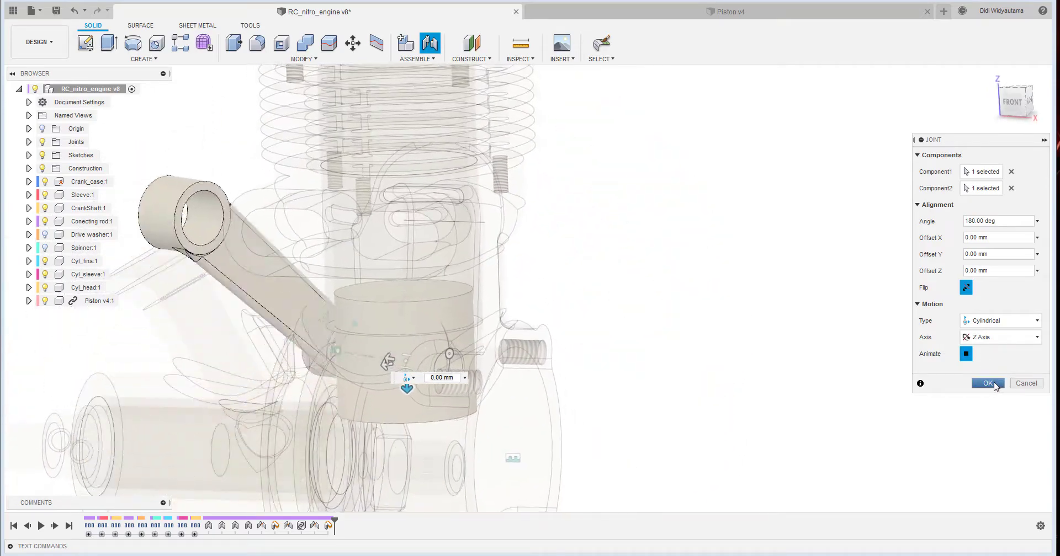
pyautogui.click(993, 384)
# - Set the opacity of the Cyl_fins component to 40%
pyautogui.keyDown('shift'); pyautogui.moveTo(847, 346); pyautogui.dragTo(664, 222, button='middle'); pyautogui.keyUp('shift')
pyautogui.keyDown('shift'); pyautogui.moveTo(492, 182); pyautogui.dragTo(342, 160, button='middle'); pyautogui.keyUp('shift')
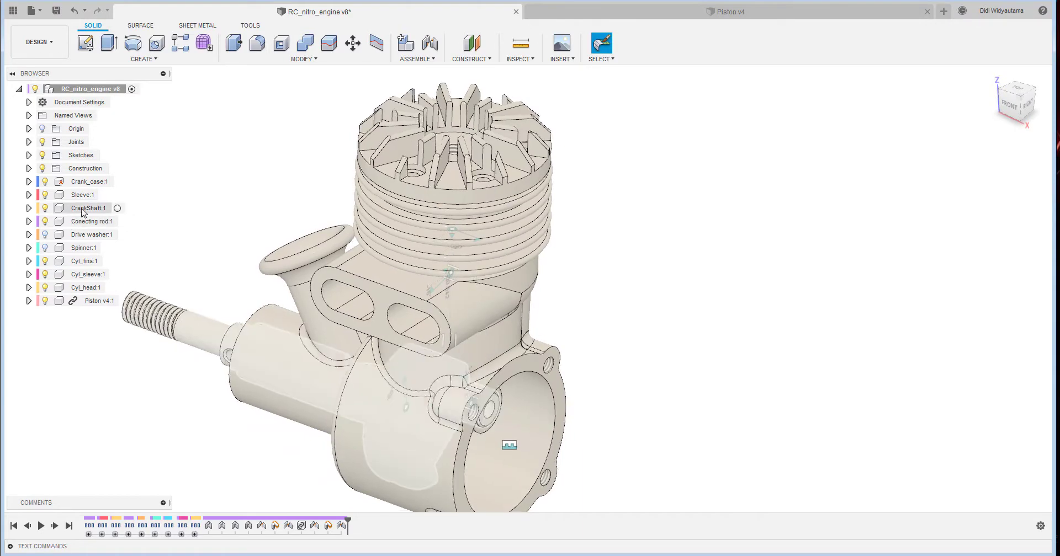
pyautogui.rightClick(91, 266)
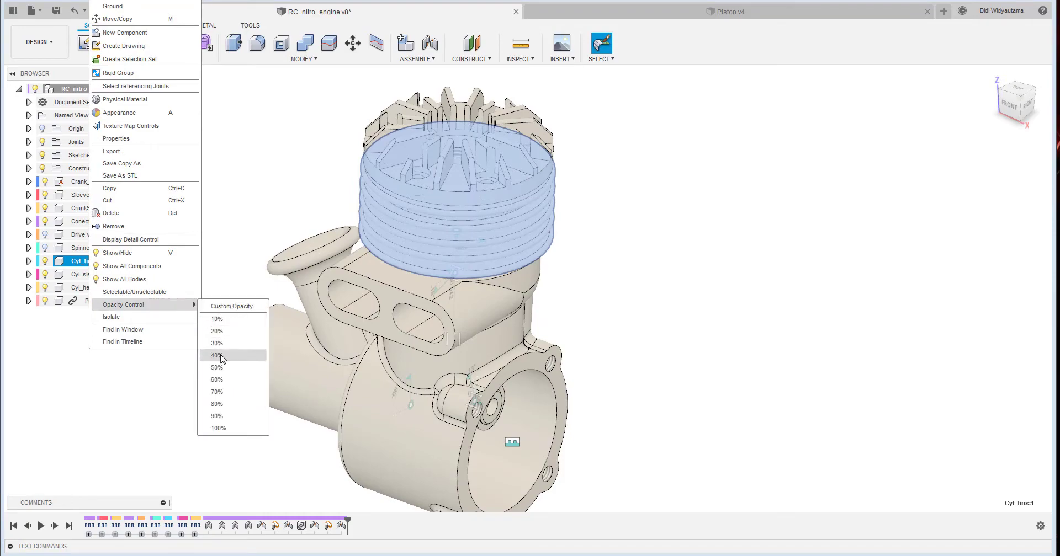
pyautogui.click(217, 356)
pyautogui.click(723, 296)
pyautogui.scroll(3, 722, 285)
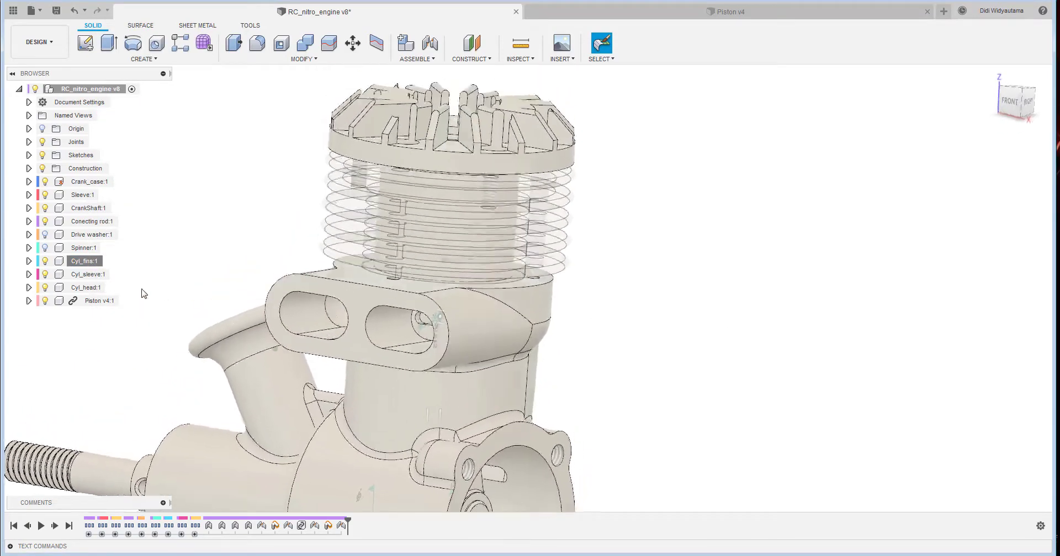
# - Set the opacity of the Cyl_sleeve and Cyl_head components to 10%
pyautogui.rightClick(85, 275)
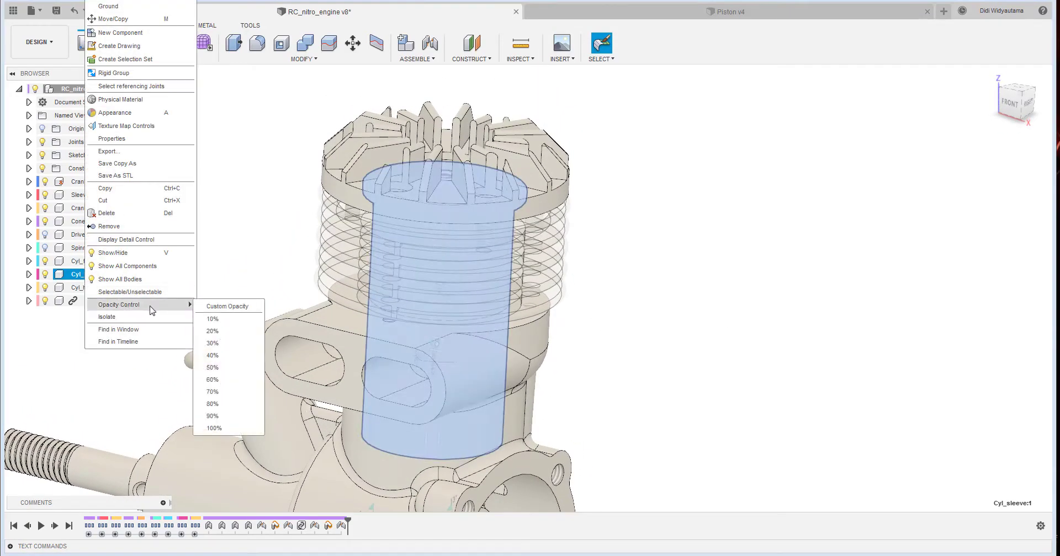
pyautogui.click(239, 325)
pyautogui.click(723, 268)
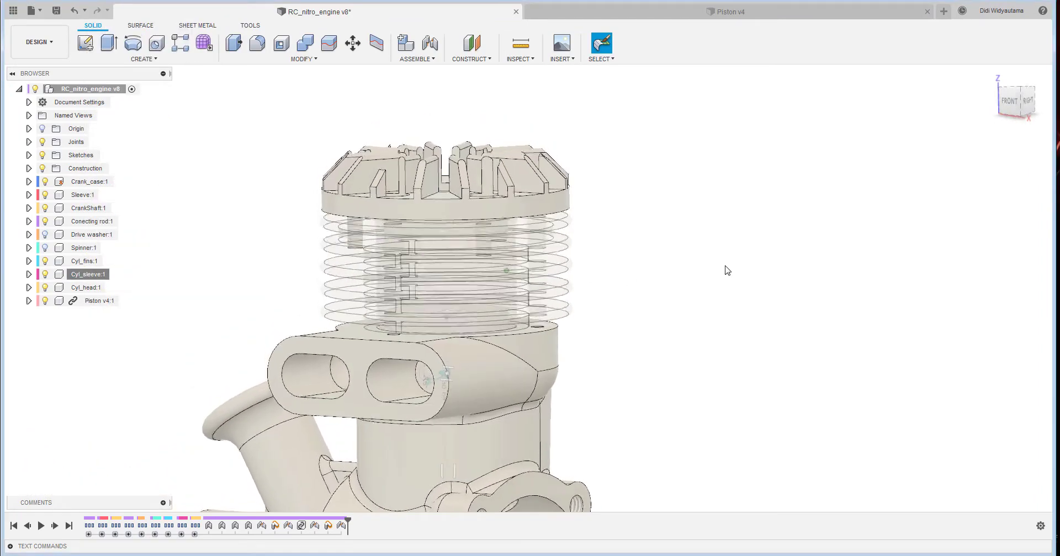
pyautogui.click(86, 288)
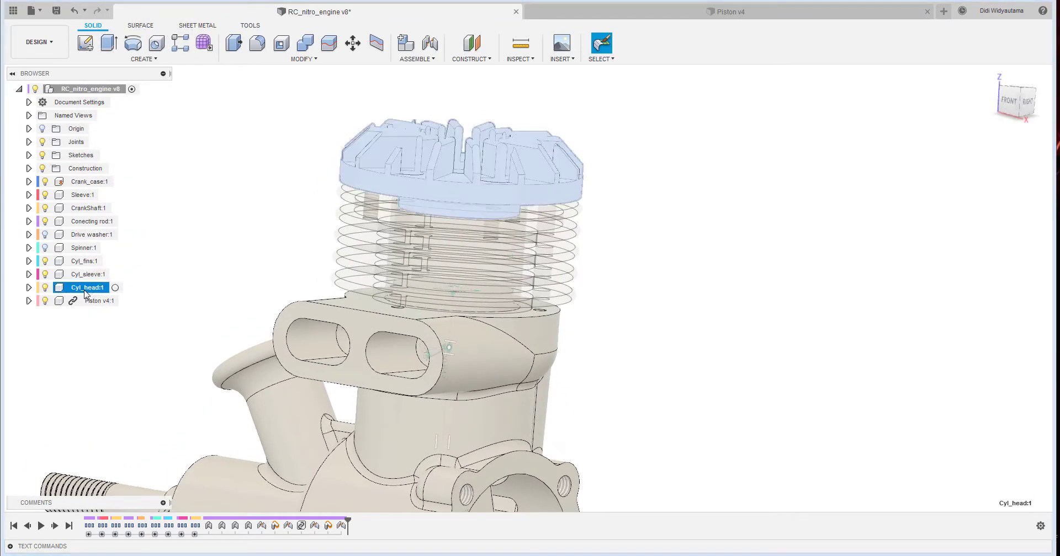
pyautogui.rightClick(85, 288)
pyautogui.click(236, 320)
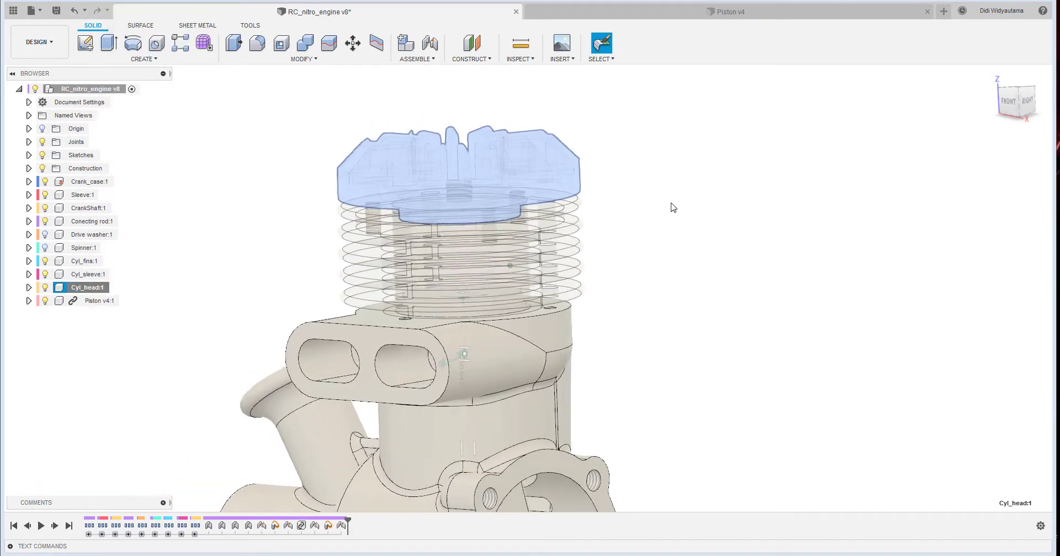
pyautogui.click(717, 206)
# - Move the connecting rod inside the crankcase to check how the rod and piston move together
pyautogui.keyDown('shift'); pyautogui.moveTo(736, 206); pyautogui.dragTo(496, 353, button='middle'); pyautogui.keyUp('shift')
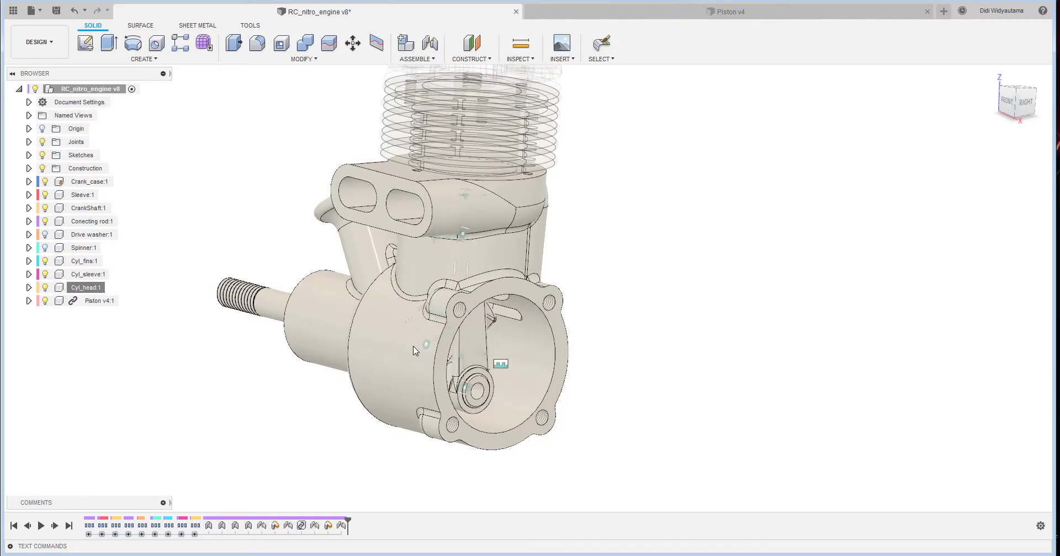
pyautogui.keyDown('shift'); pyautogui.moveTo(416, 351); pyautogui.dragTo(479, 312, button='middle'); pyautogui.keyUp('shift')
pyautogui.scroll(5, 519, 294)
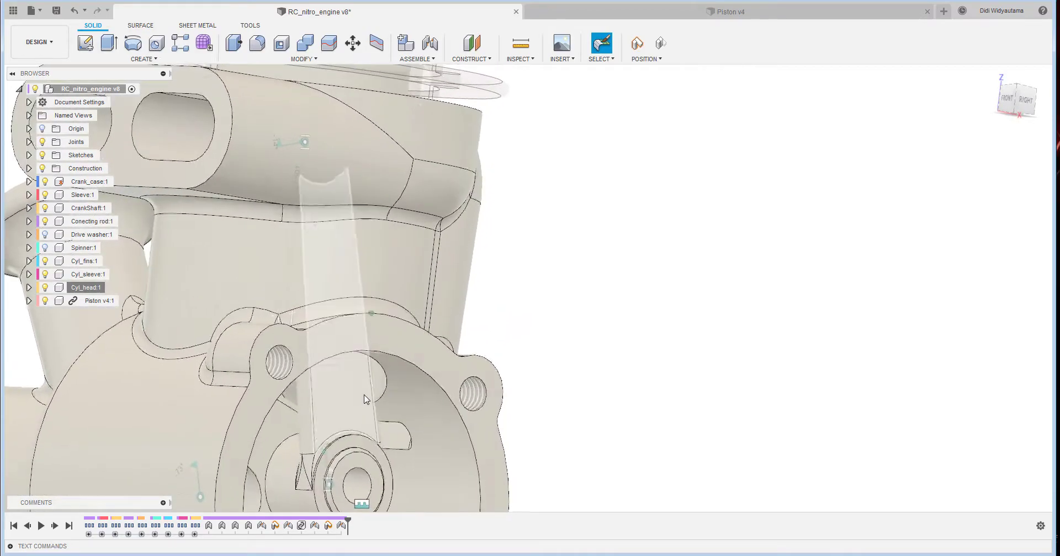
pyautogui.moveTo(364, 397); pyautogui.dragTo(347, 371)
pyautogui.scroll(-4, 536, 325)
# - Change the motion type of the joint between the connecting rod and the piston to Revolute
pyautogui.keyDown('shift'); pyautogui.moveTo(559, 298); pyautogui.dragTo(343, 496, button='middle'); pyautogui.keyUp('shift')
pyautogui.click(342, 526)
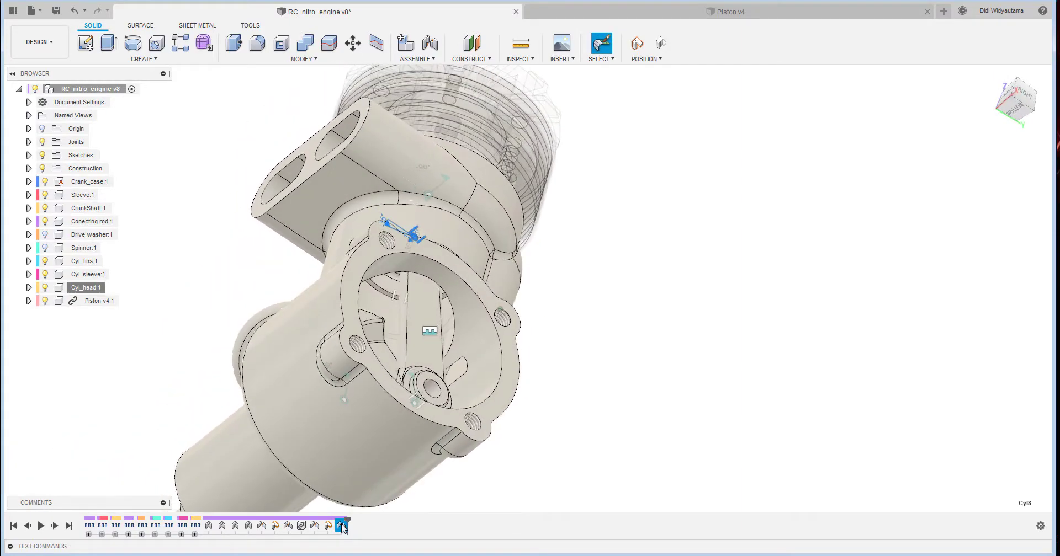
pyautogui.rightClick(342, 526)
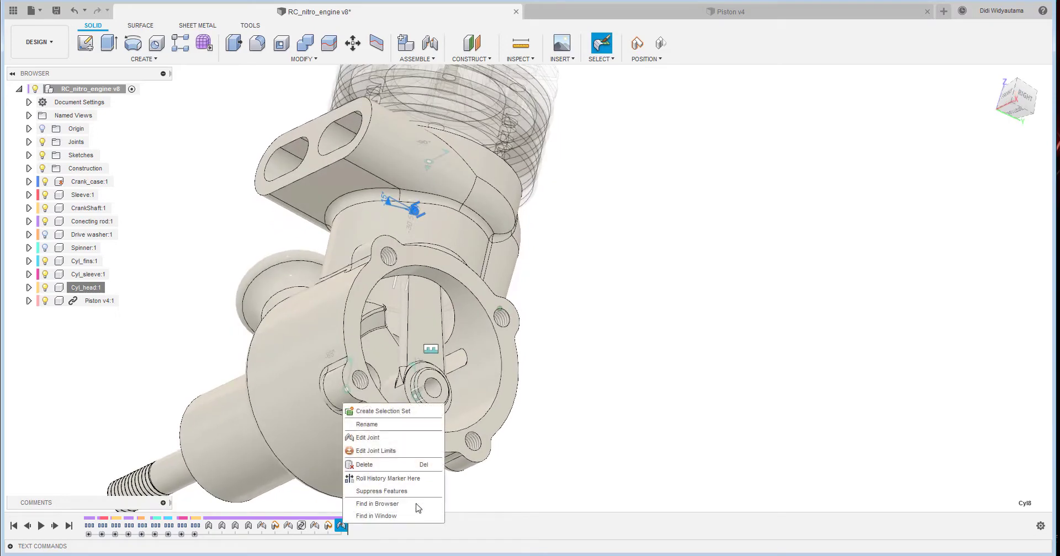
pyautogui.click(411, 440)
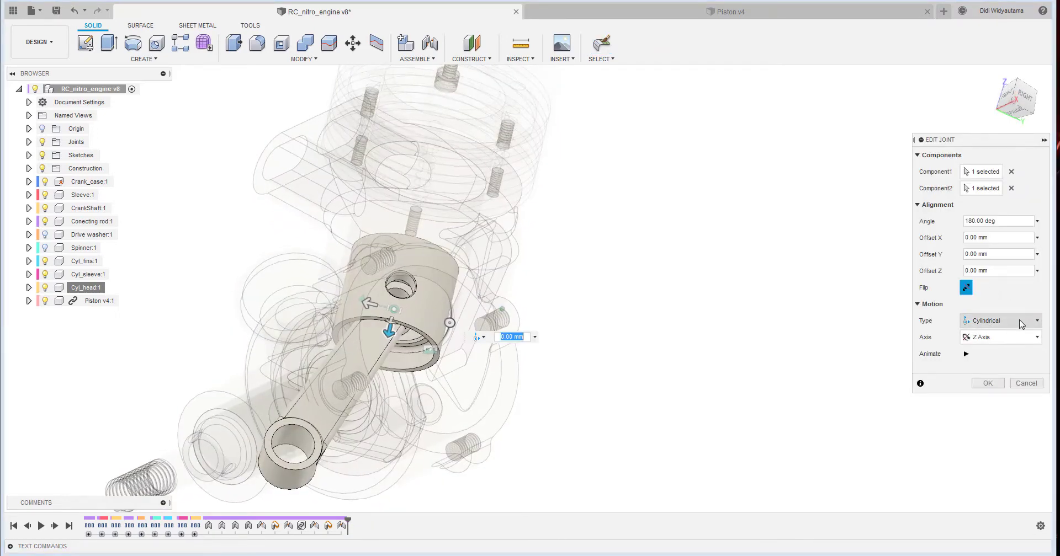
pyautogui.click(1020, 321)
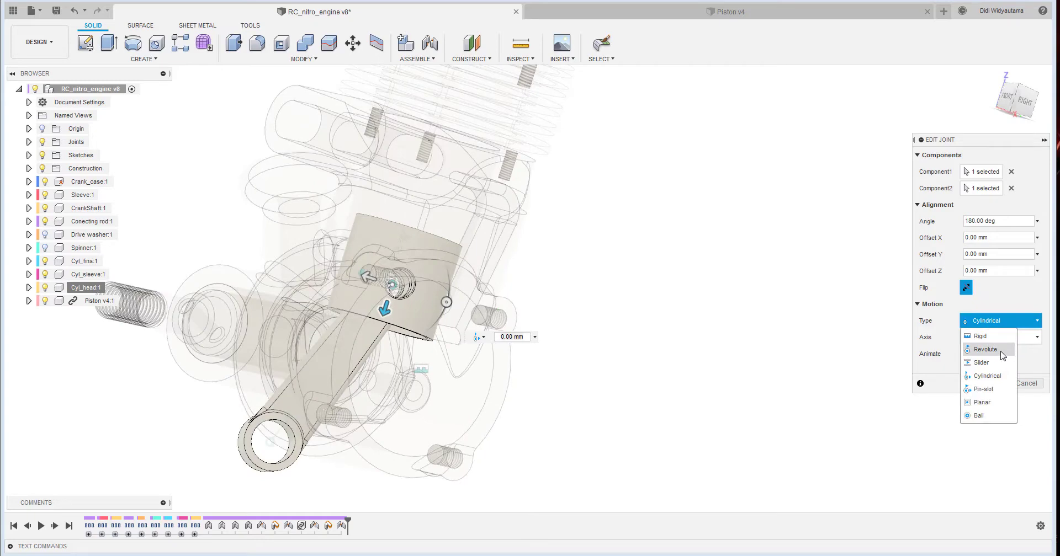
pyautogui.click(985, 349)
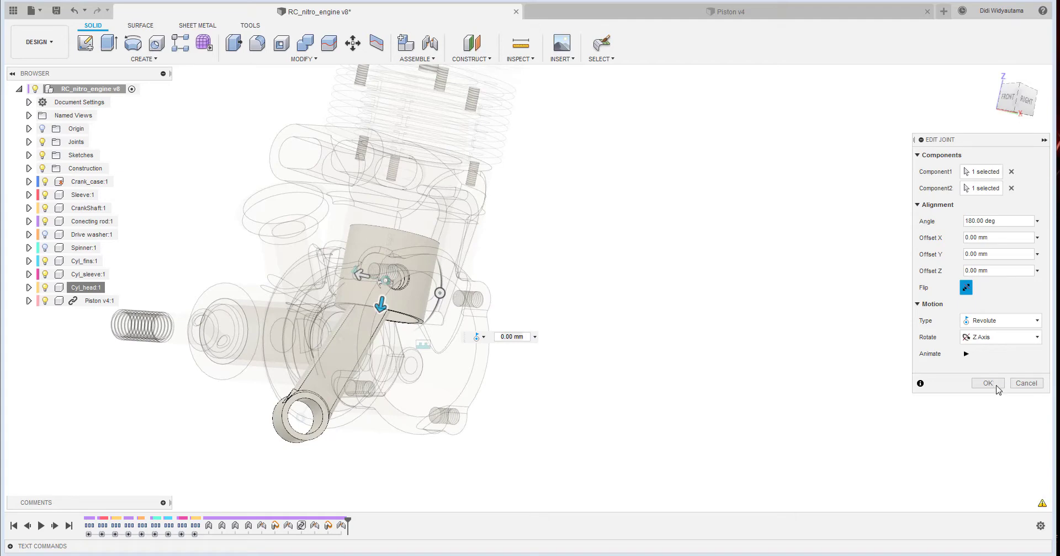
pyautogui.click(997, 385)
# - Swing the connecting rod's crank end inside the crankcase to check how the crankshaft and piston follow
pyautogui.keyDown('shift'); pyautogui.moveTo(564, 355); pyautogui.dragTo(478, 409, button='middle'); pyautogui.keyUp('shift')
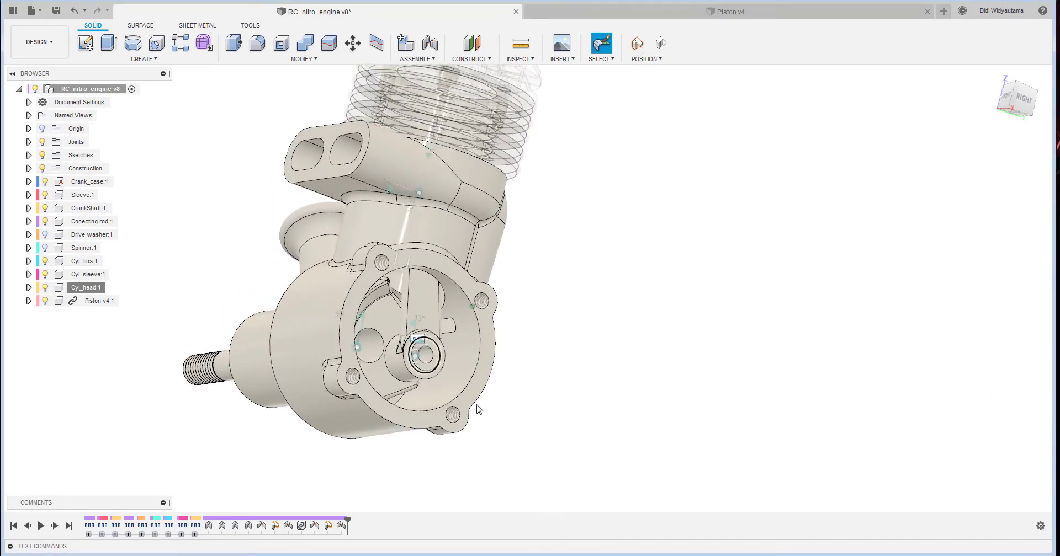
pyautogui.moveTo(436, 319); pyautogui.dragTo(416, 296)
pyautogui.keyDown('shift'); pyautogui.moveTo(417, 297); pyautogui.dragTo(451, 225, button='middle'); pyautogui.keyUp('shift')
pyautogui.scroll(3, 419, 296)
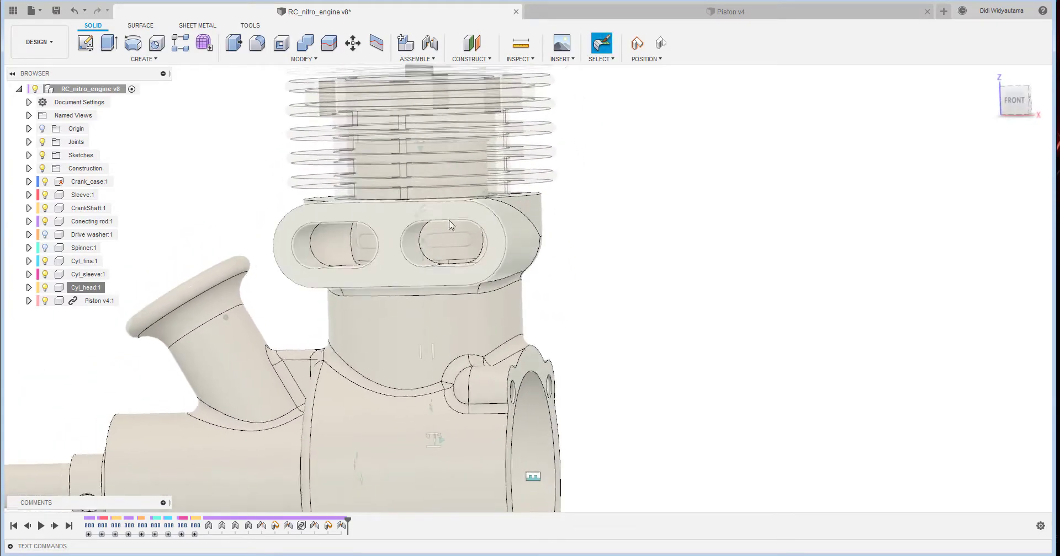
pyautogui.scroll(-4, 563, 251)
pyautogui.keyDown('shift'); pyautogui.moveTo(604, 381); pyautogui.dragTo(470, 313, button='middle'); pyautogui.keyUp('shift')
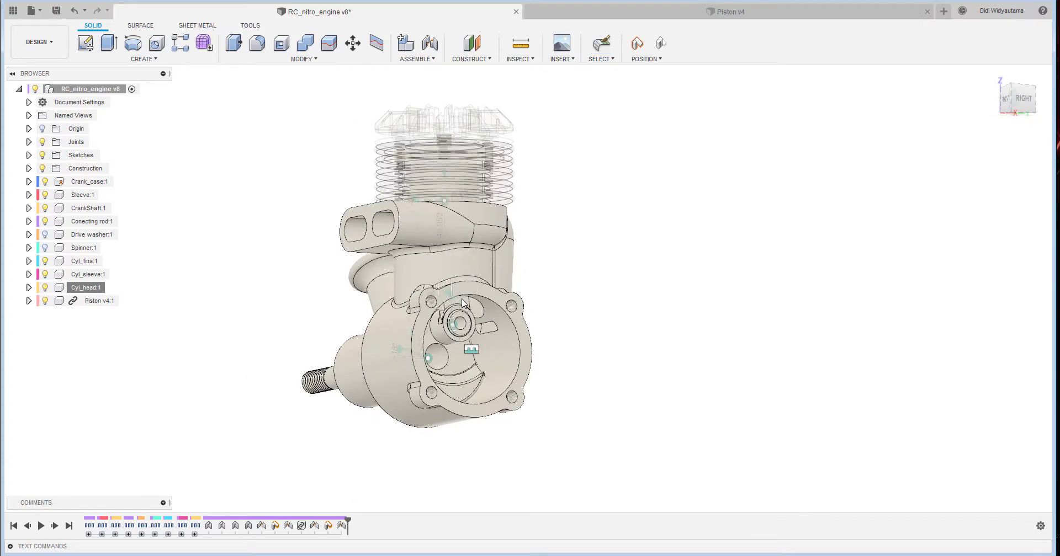
# - Set the opacity of the Crank_case component to 10%
pyautogui.rightClick(83, 182)
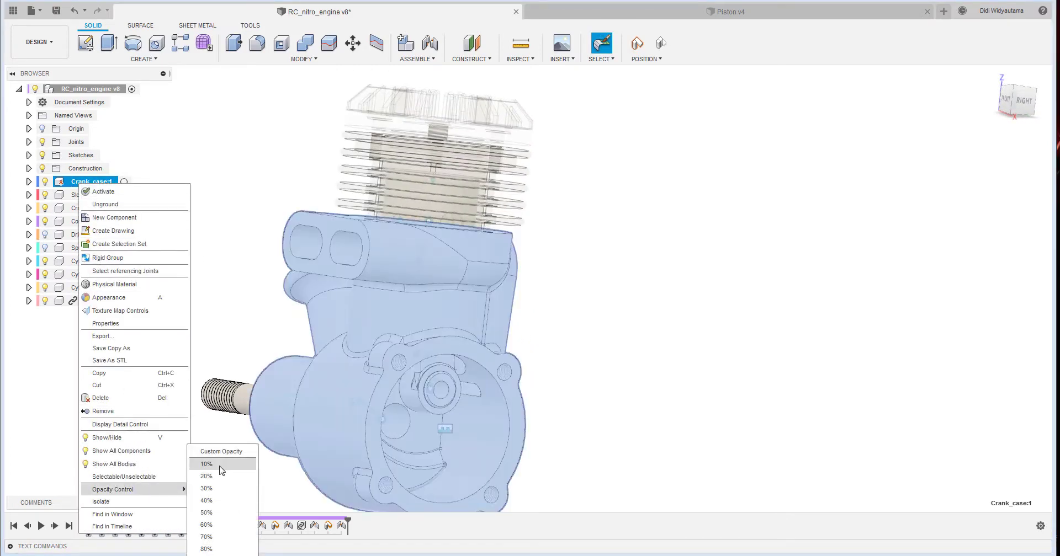
pyautogui.click(220, 470)
pyautogui.click(605, 362)
# - Turn the crank mechanism and inspect the crankshaft, connecting rod and piston motion through the transparent crankcase
pyautogui.keyDown('shift'); pyautogui.moveTo(606, 358); pyautogui.dragTo(472, 399, button='middle'); pyautogui.keyUp('shift')
pyautogui.scroll(3, 558, 381)
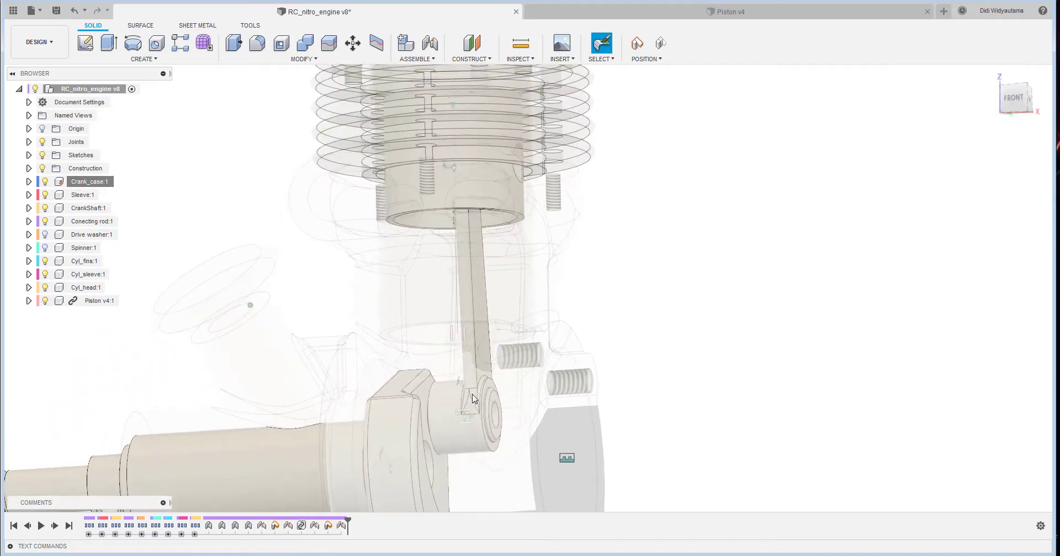
pyautogui.keyDown('shift'); pyautogui.moveTo(469, 353); pyautogui.dragTo(511, 382, button='middle'); pyautogui.keyUp('shift')
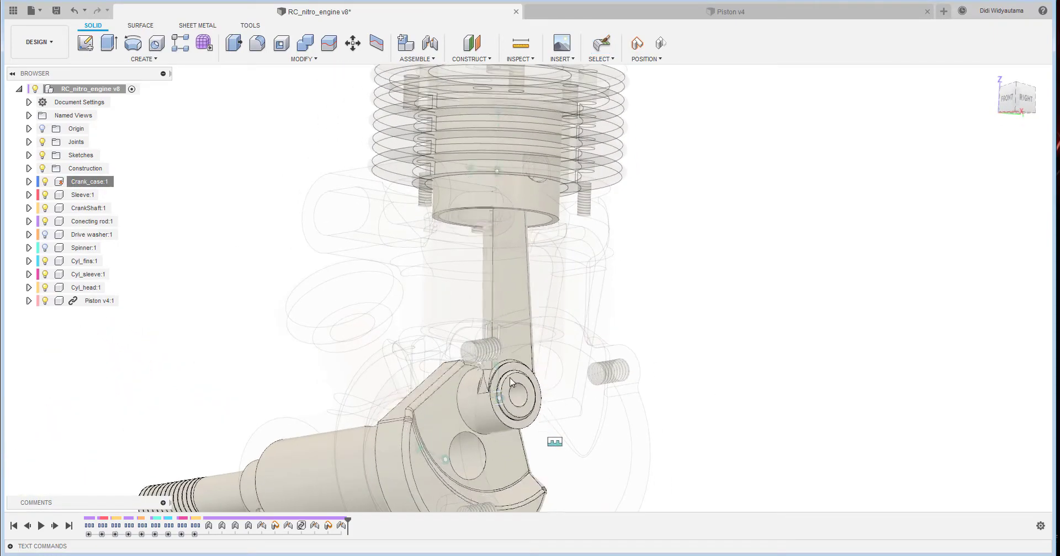
pyautogui.moveTo(512, 382); pyautogui.dragTo(426, 386)
pyautogui.keyDown('shift'); pyautogui.moveTo(426, 386); pyautogui.dragTo(791, 336, button='middle'); pyautogui.keyUp('shift')
pyautogui.scroll(-3, 755, 344)
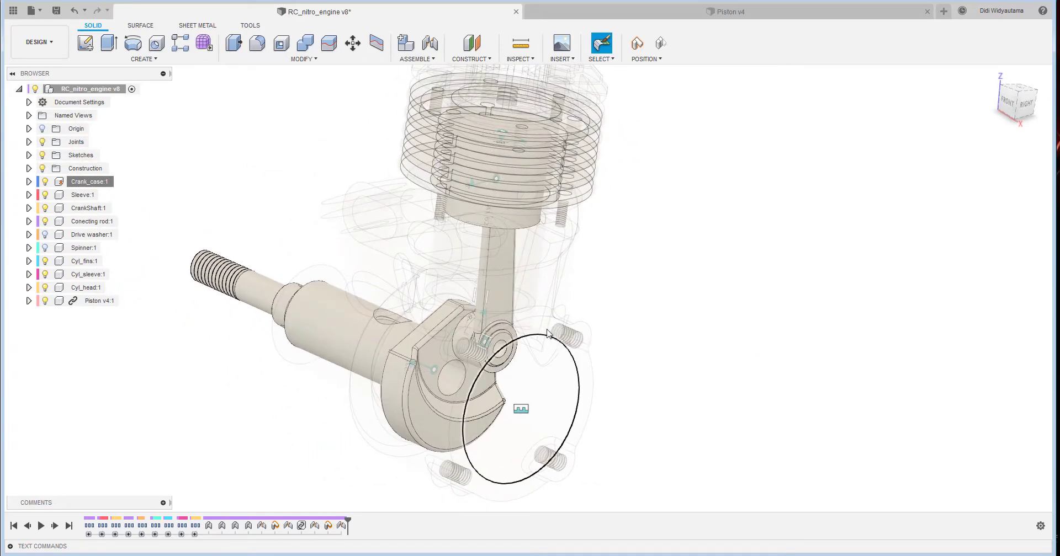
pyautogui.keyDown('shift'); pyautogui.moveTo(611, 272); pyautogui.dragTo(121, 208, button='middle'); pyautogui.keyUp('shift')
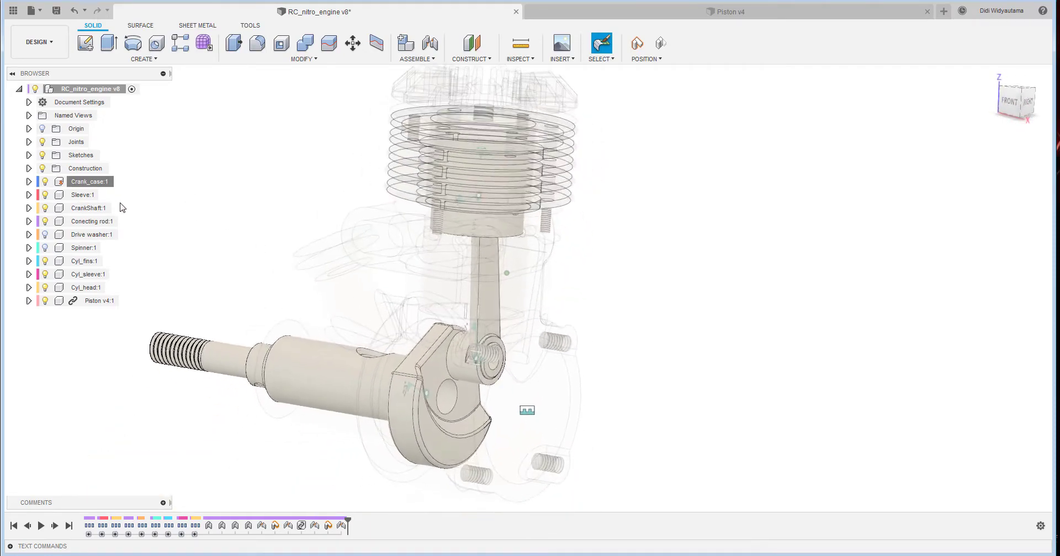
# - Hide the Cyl_sleeve, Cyl_head, Cyl_fins and Crank_case components
pyautogui.click(45, 275)
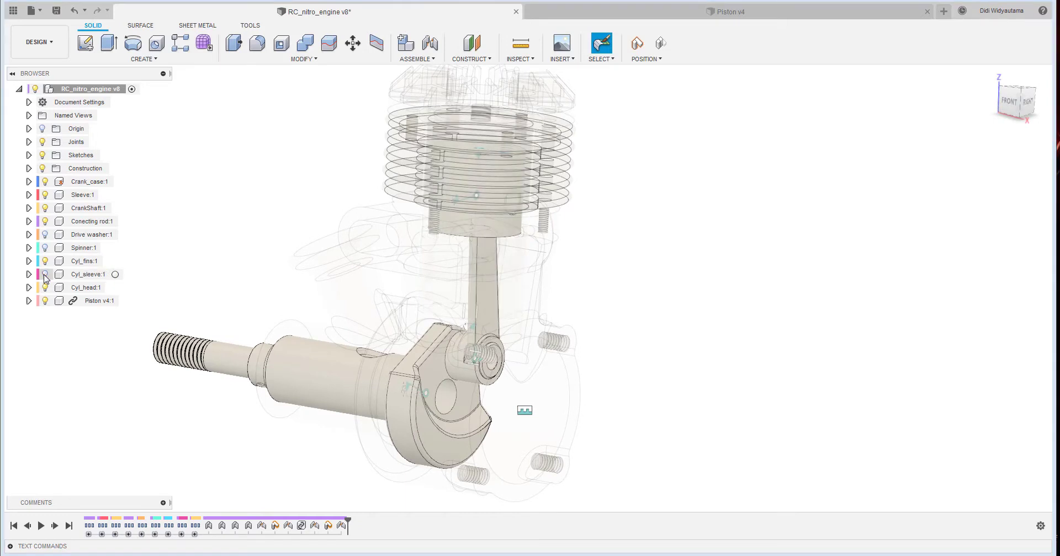
pyautogui.click(44, 287)
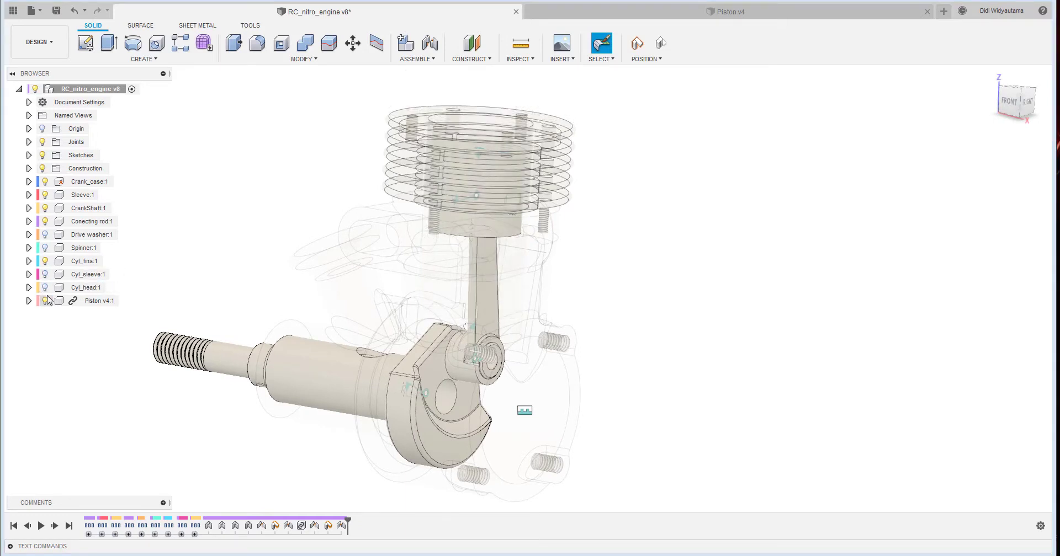
pyautogui.click(45, 261)
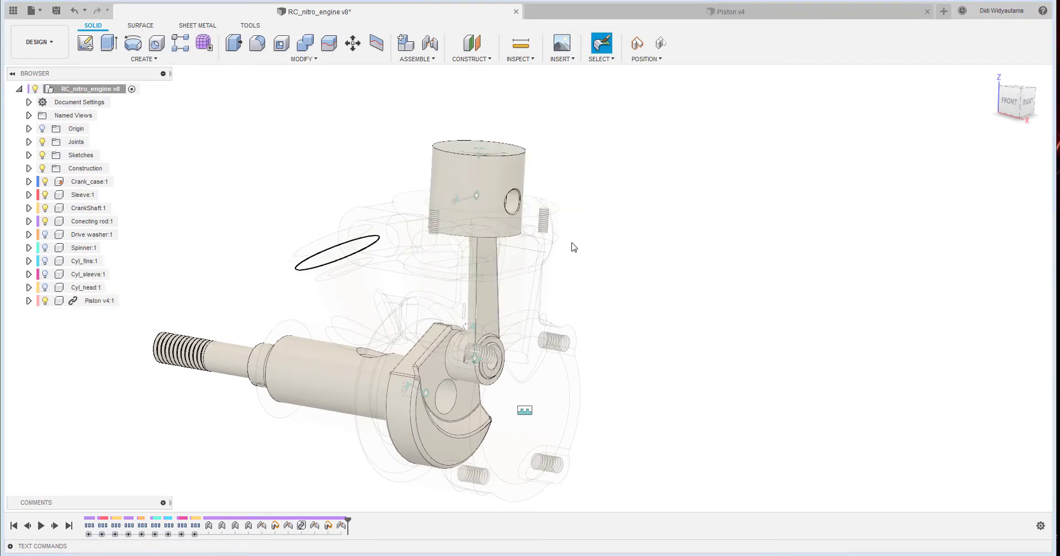
pyautogui.click(44, 185)
# - Create a new empty component named Piston Pin under the main assembly and activate it
pyautogui.scroll(6, 554, 226)
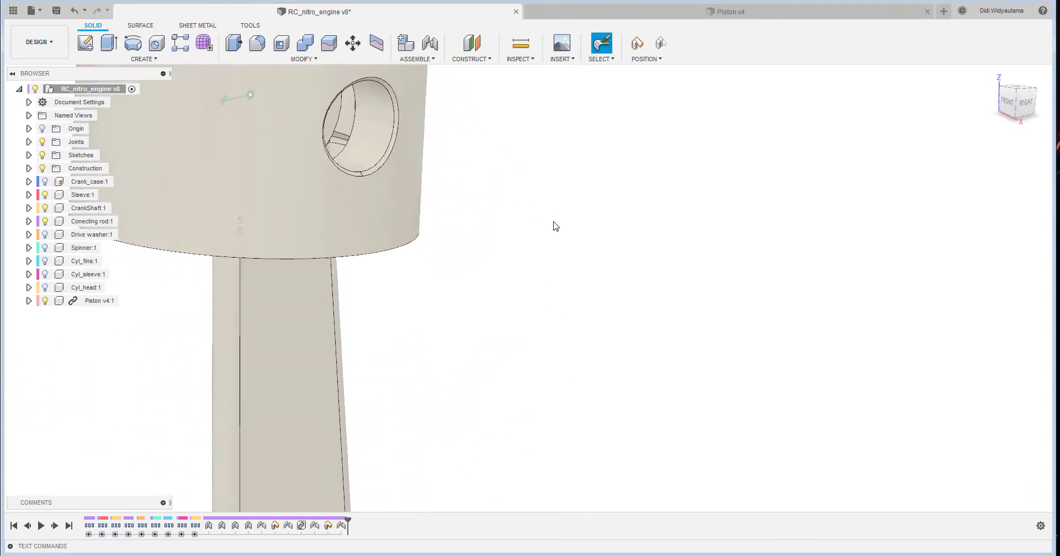
pyautogui.scroll(-6, 556, 225)
pyautogui.keyDown('shift'); pyautogui.moveTo(603, 230); pyautogui.dragTo(607, 251, button='middle'); pyautogui.keyUp('shift')
pyautogui.click(142, 59)
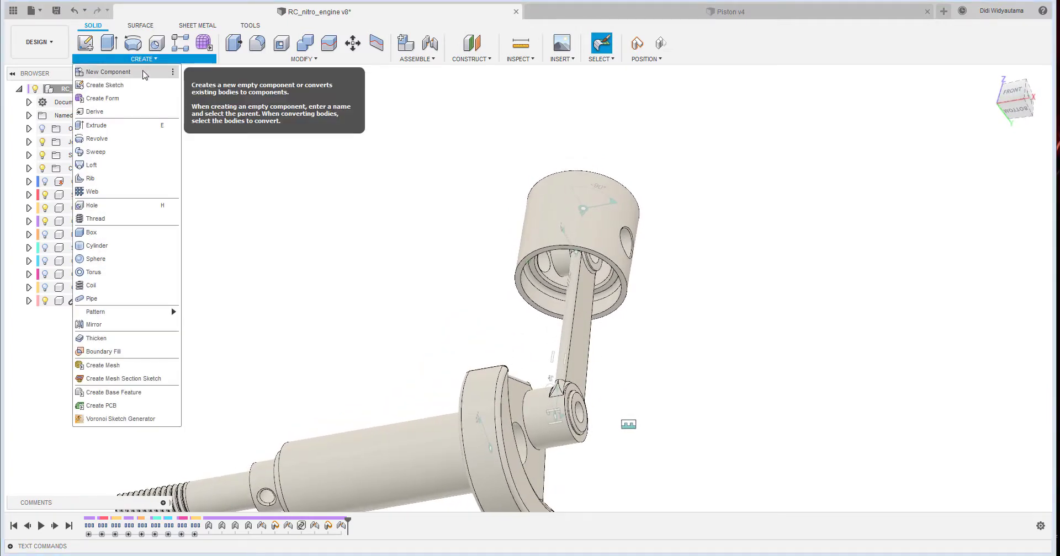
pyautogui.click(287, 248)
pyautogui.click(120, 60)
pyautogui.click(124, 74)
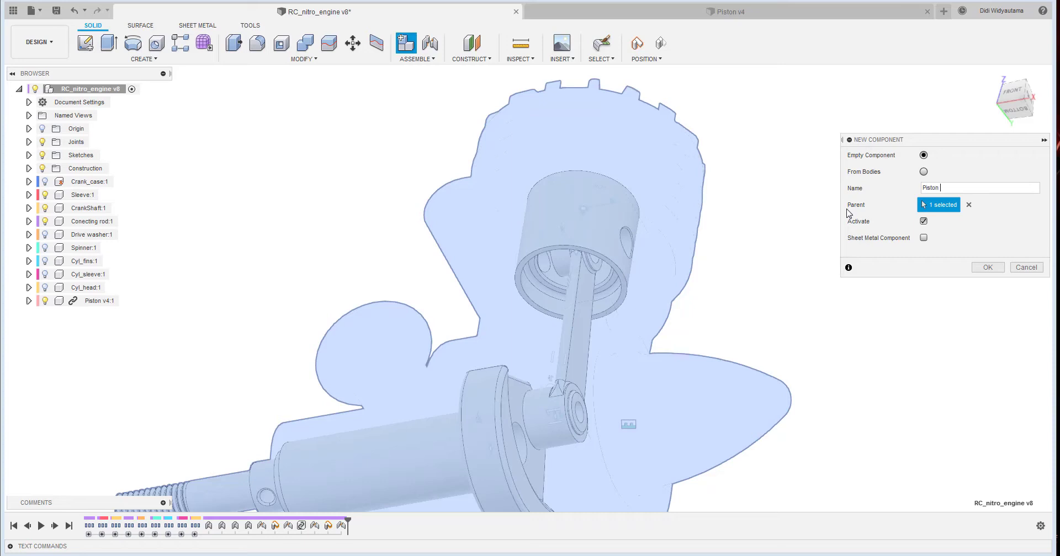
pyautogui.click(988, 267)
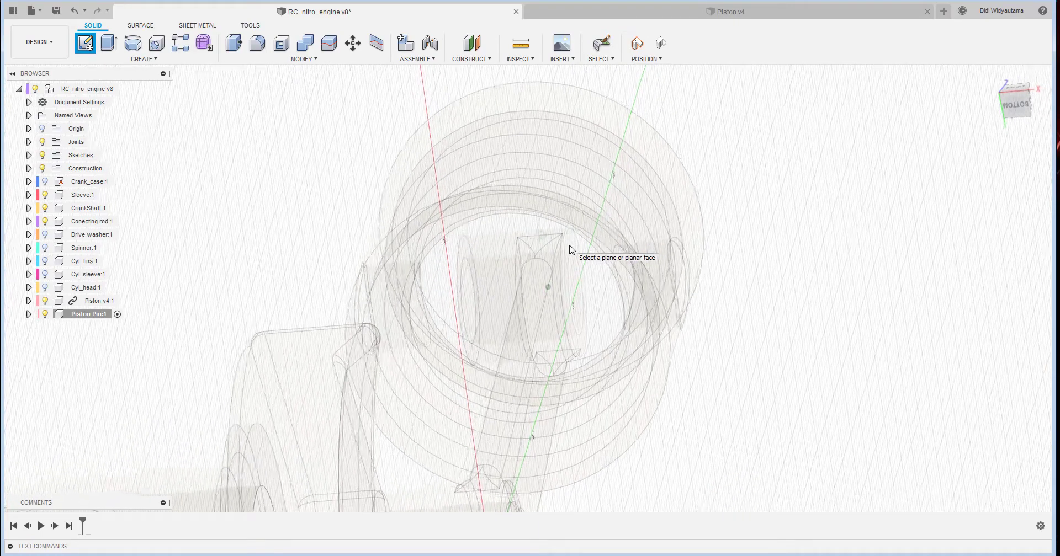
# - Sketch on the side face of the connecting rod's piston end, capturing the current position, and project the rod's hole edge
pyautogui.click(575, 232)
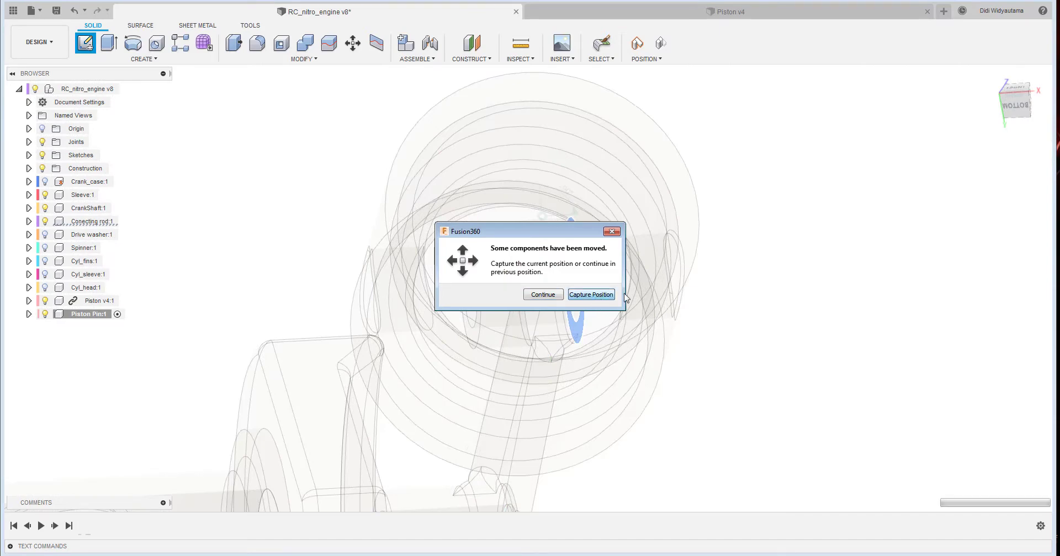
pyautogui.click(599, 296)
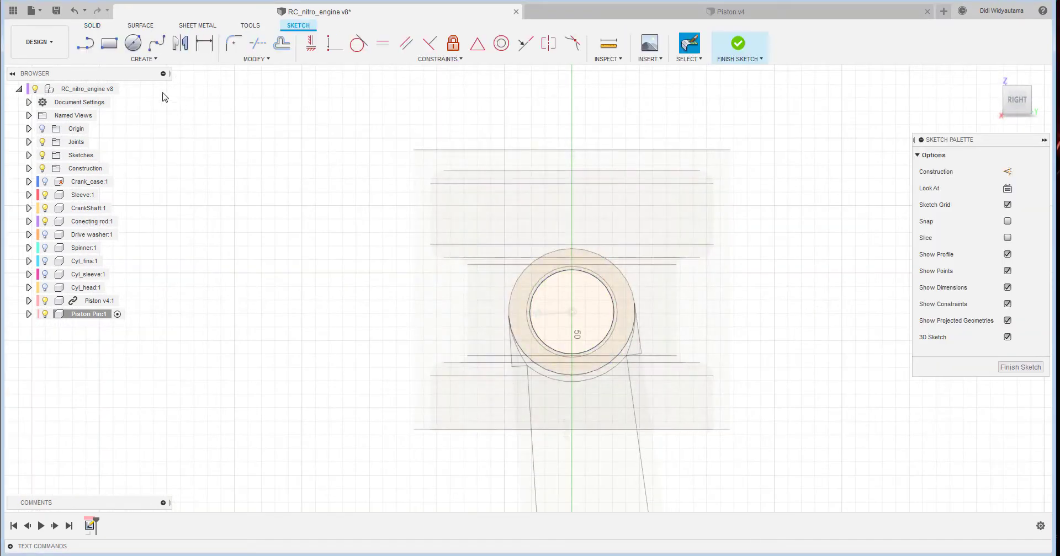
pyautogui.click(133, 59)
pyautogui.moveTo(127, 265)
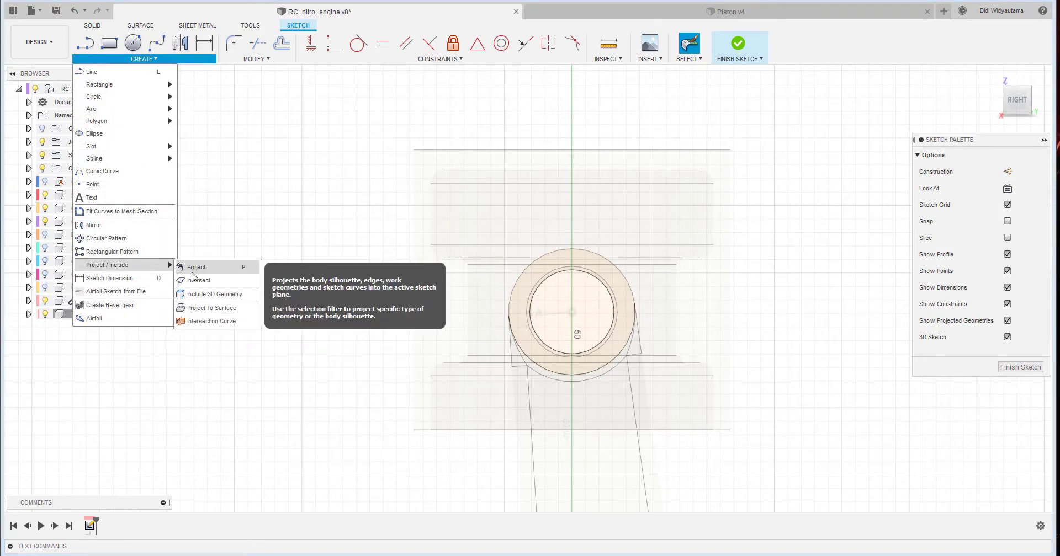
pyautogui.click(192, 272)
pyautogui.keyDown('shift'); pyautogui.moveTo(602, 353); pyautogui.dragTo(609, 308, button='middle'); pyautogui.keyUp('shift')
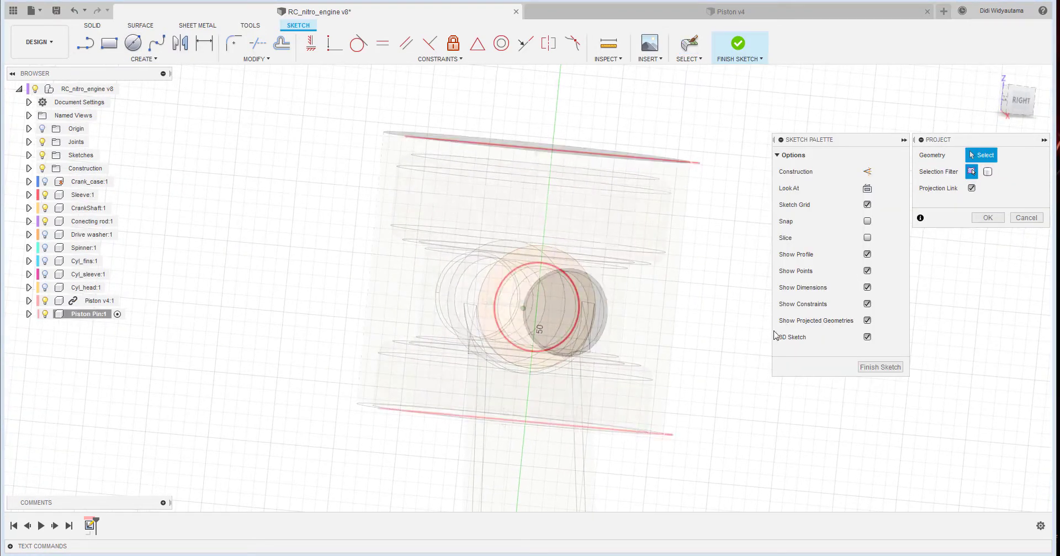
pyautogui.keyDown('shift'); pyautogui.moveTo(774, 336); pyautogui.dragTo(991, 215, button='middle'); pyautogui.keyUp('shift')
pyautogui.click(548, 317)
pyautogui.click(988, 218)
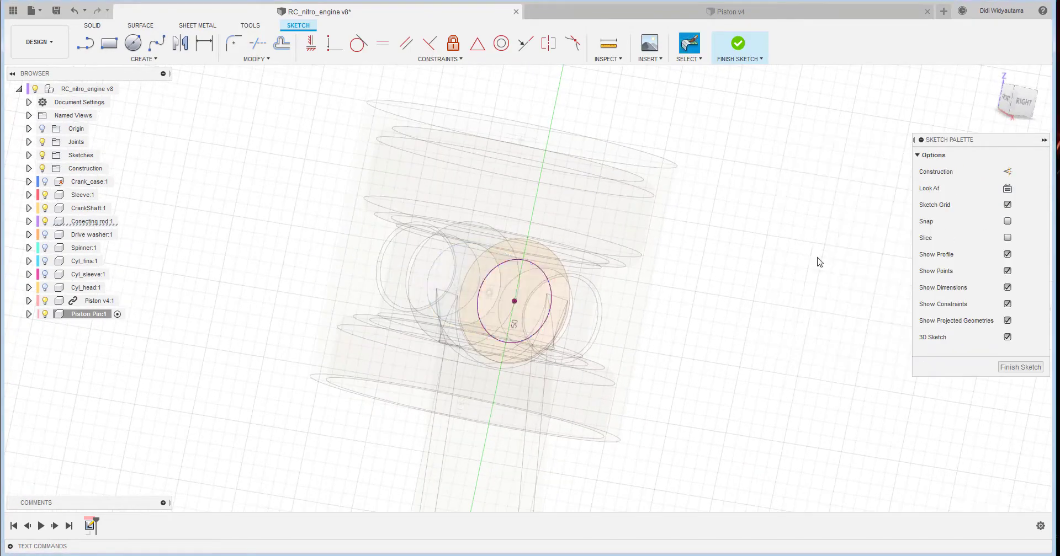
pyautogui.keyDown('shift'); pyautogui.moveTo(819, 262); pyautogui.dragTo(684, 69, button='middle'); pyautogui.keyUp('shift')
pyautogui.click(736, 49)
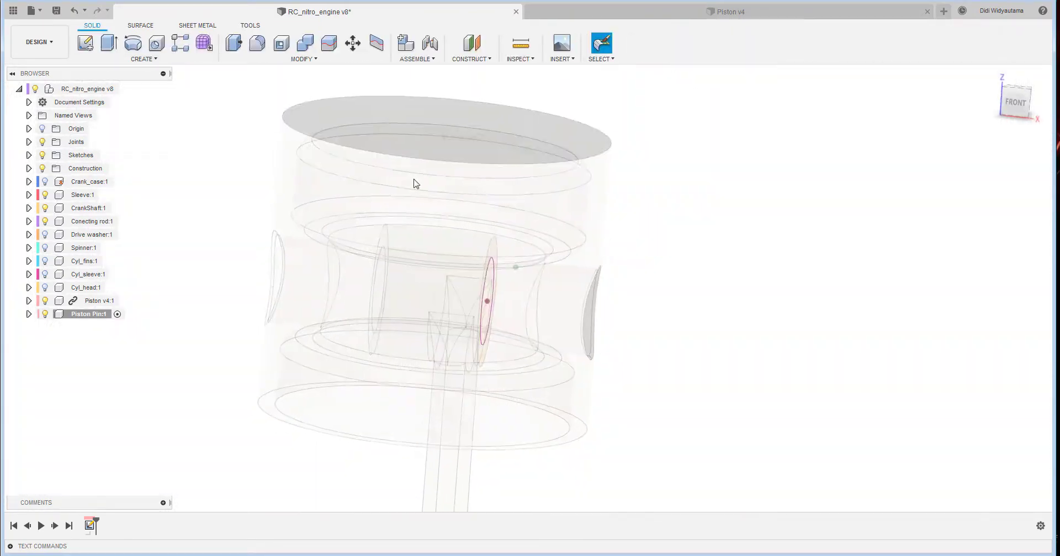
# - Extrude the circular pin profile in two directions, 7 mm on side 1 and 14.8 mm on side 2, as a new body
pyautogui.click(109, 42)
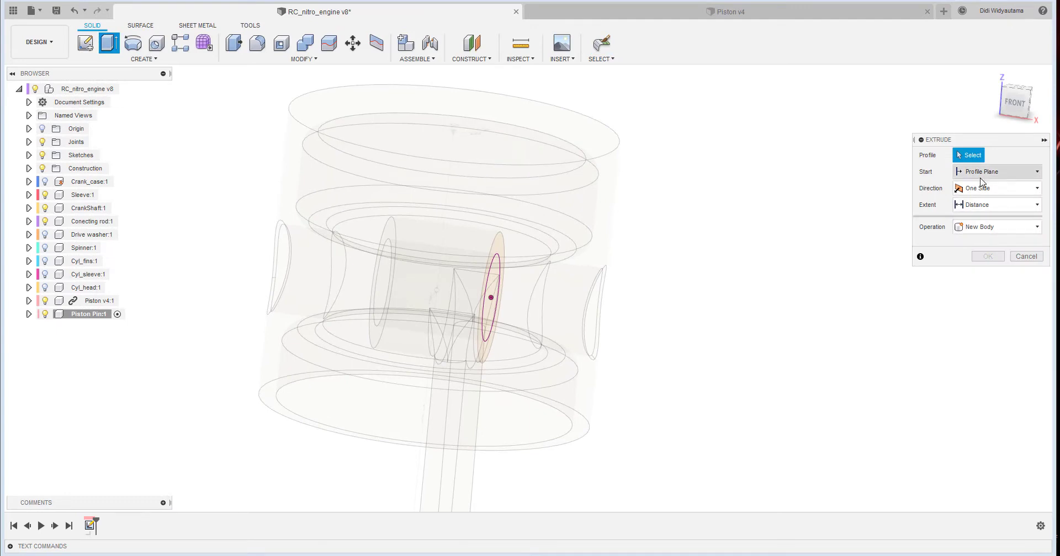
pyautogui.click(492, 274)
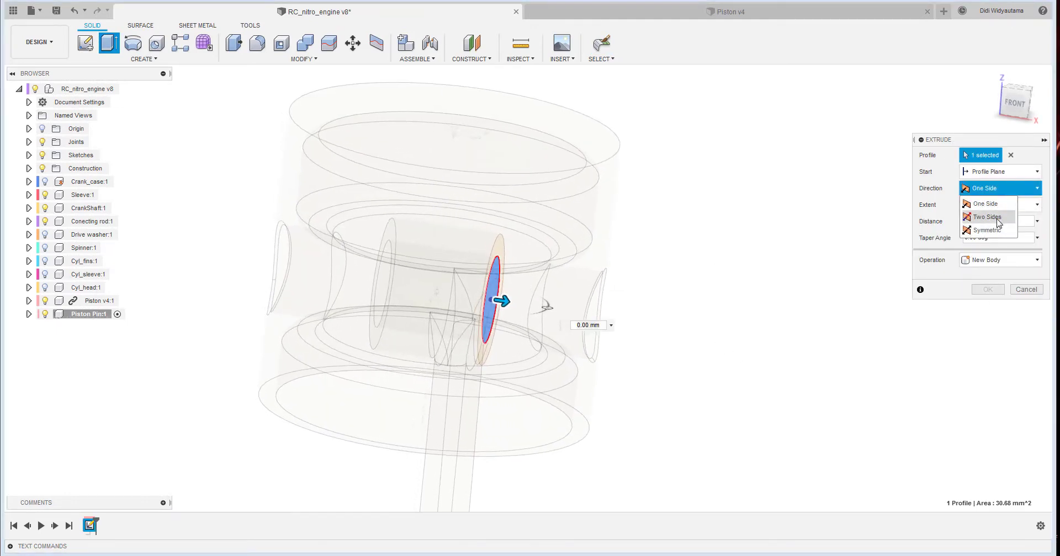
pyautogui.click(987, 217)
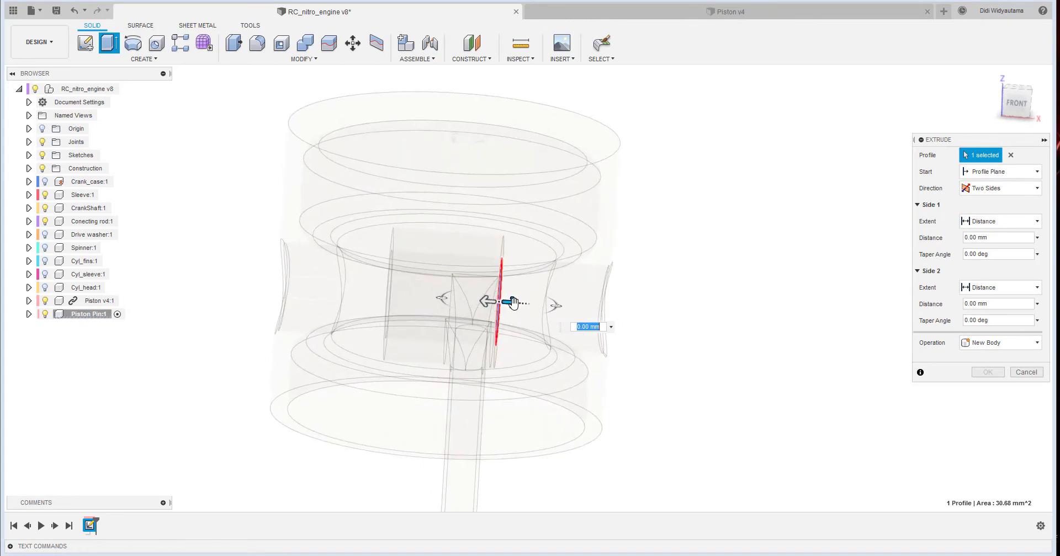
pyautogui.moveTo(502, 301); pyautogui.dragTo(537, 304)
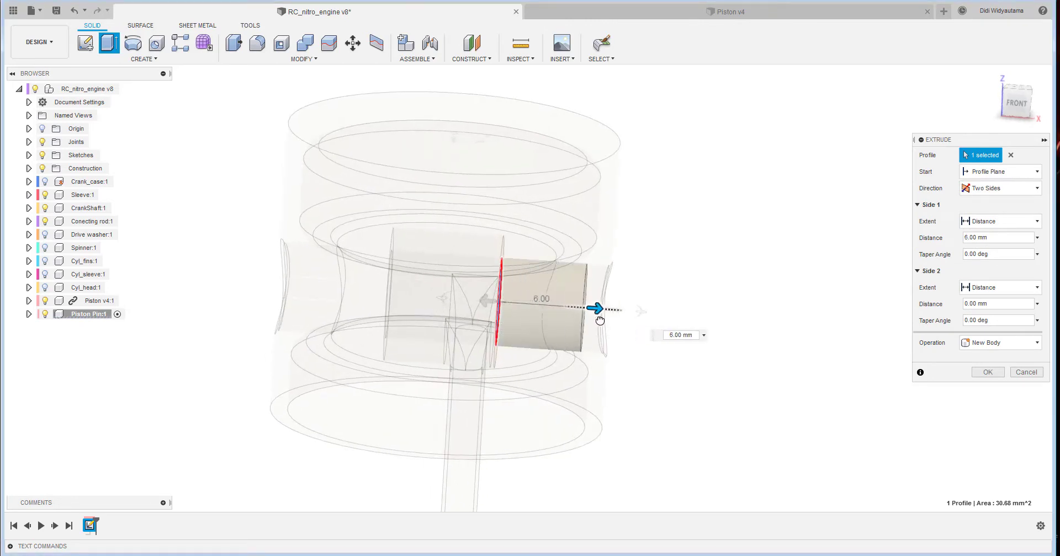
pyautogui.keyDown('shift'); pyautogui.moveTo(683, 363); pyautogui.dragTo(742, 325, button='middle'); pyautogui.keyUp('shift')
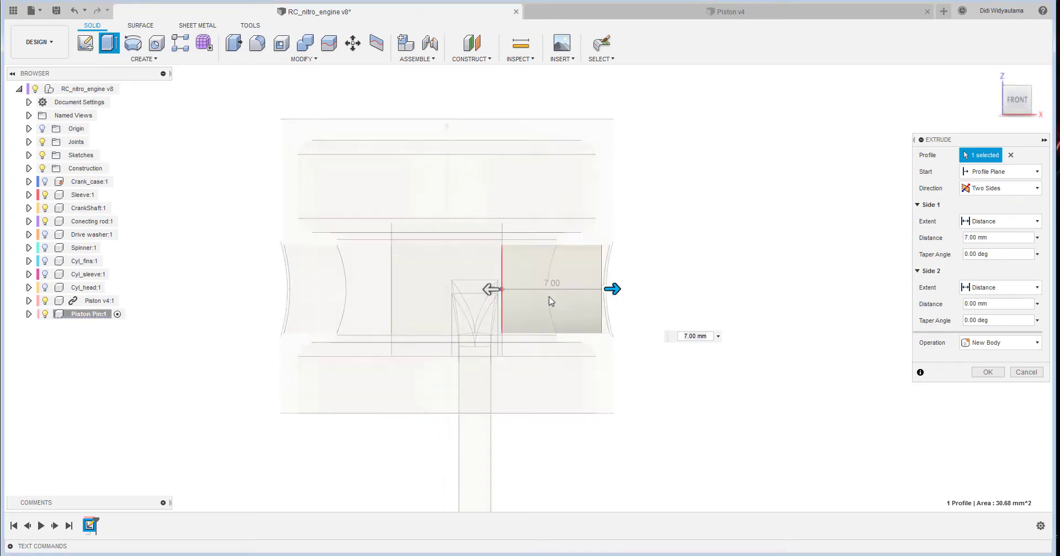
pyautogui.click(493, 288)
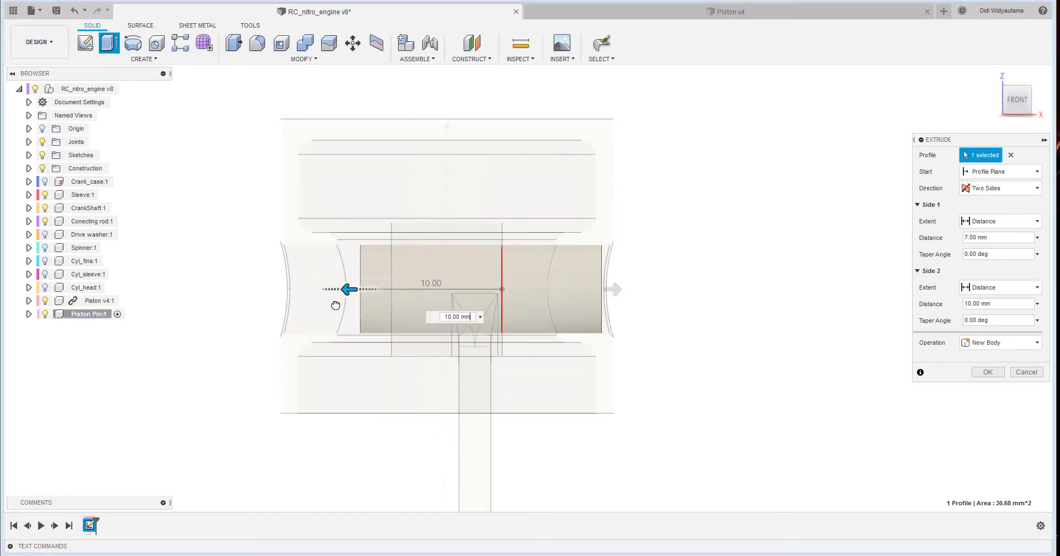
pyautogui.moveTo(285, 305); pyautogui.dragTo(285, 304)
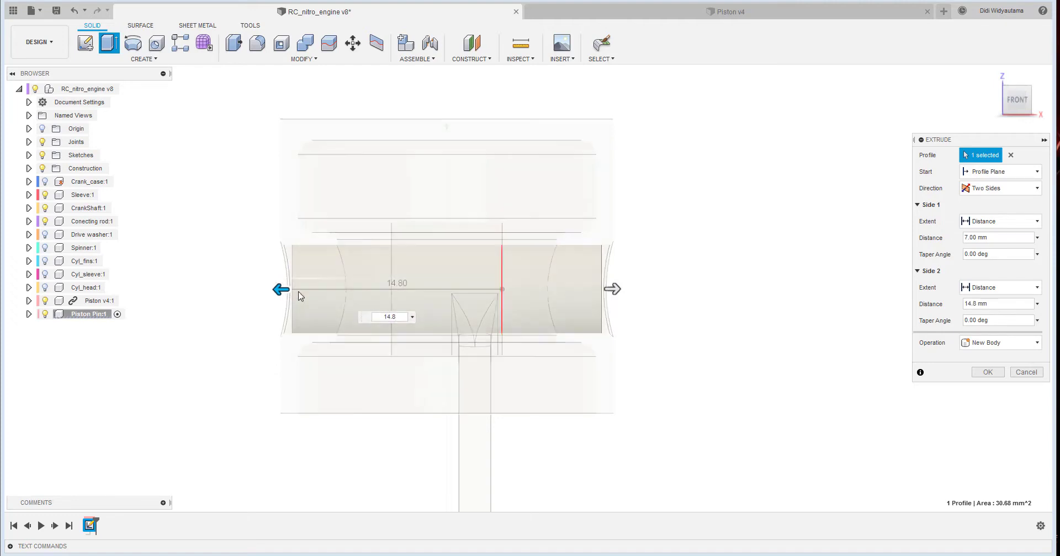
pyautogui.scroll(5, 433, 270)
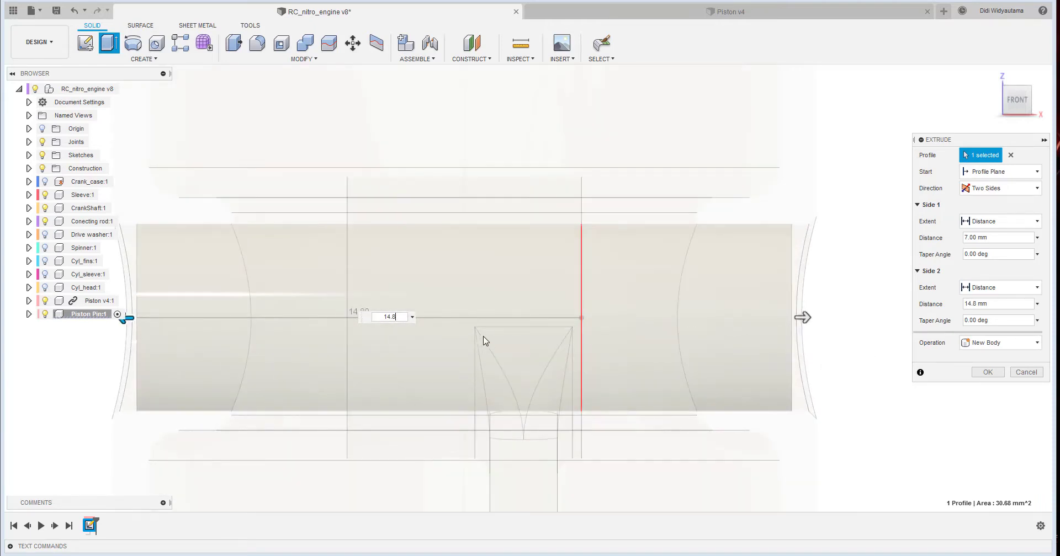
pyautogui.scroll(-3, 484, 341)
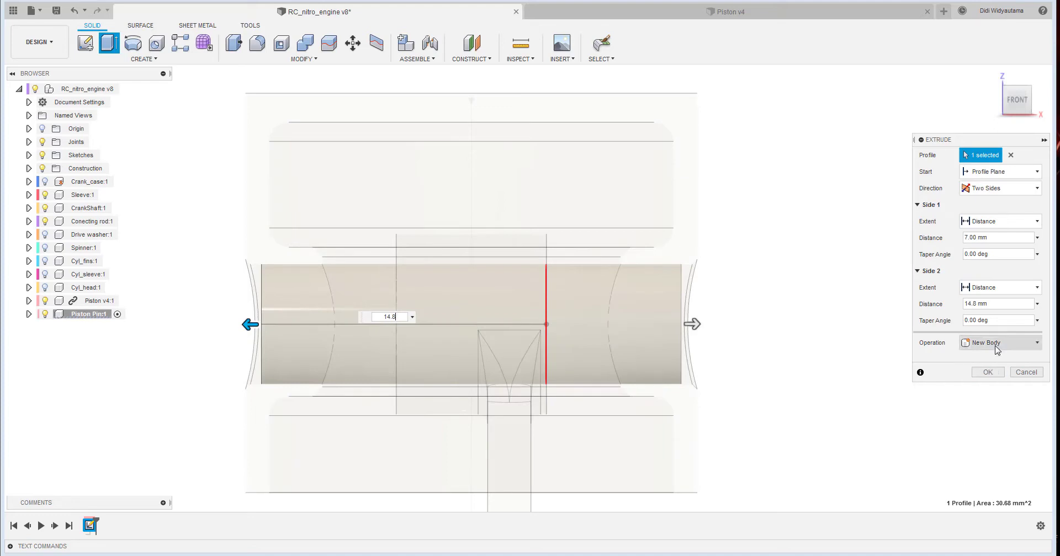
pyautogui.click(988, 372)
# - Chamfer the circular edges at both ends of the piston pin with an equal distance of 0.25 mm
pyautogui.keyDown('shift'); pyautogui.moveTo(660, 350); pyautogui.dragTo(248, 138, button='middle'); pyautogui.keyUp('shift')
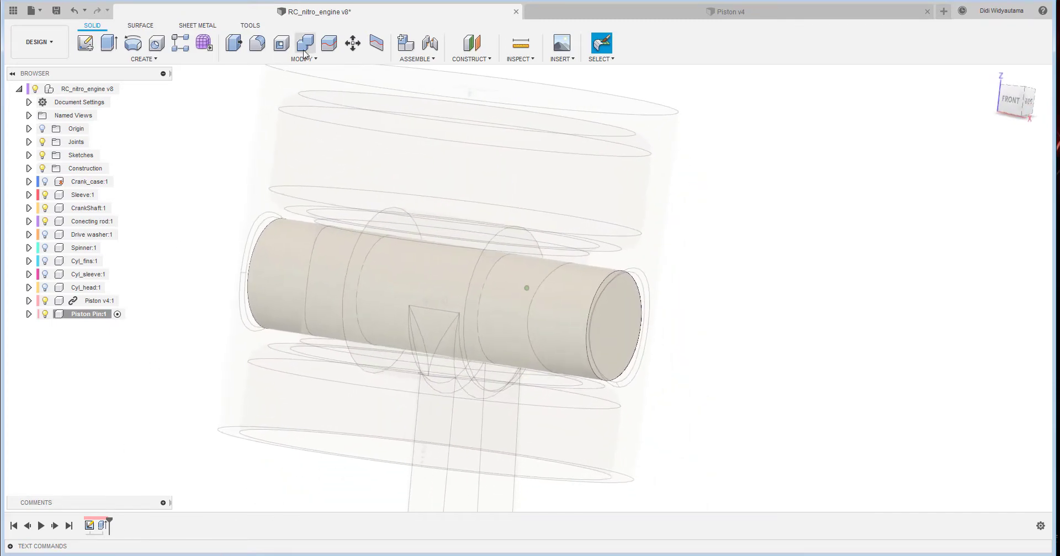
pyautogui.click(302, 59)
pyautogui.click(279, 99)
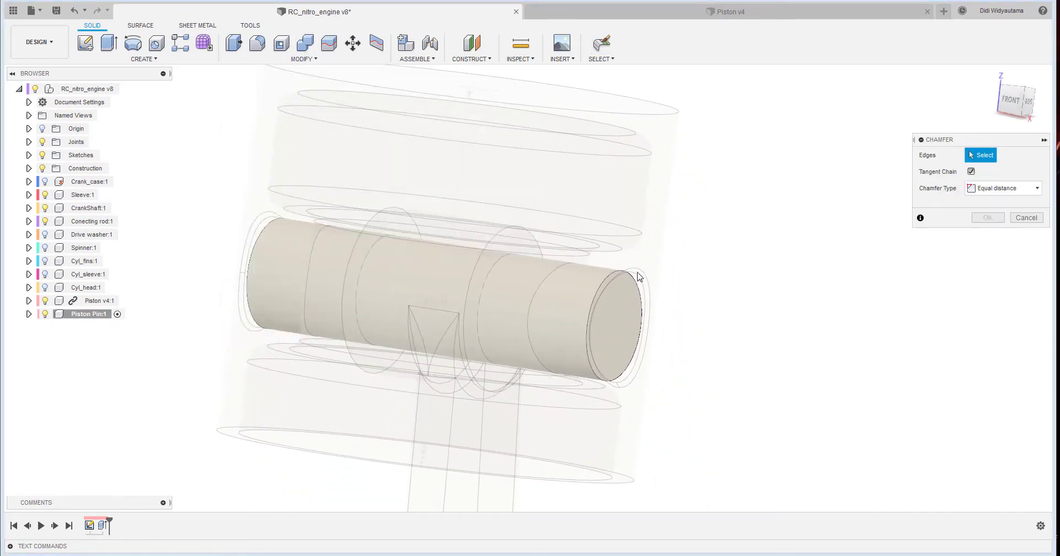
pyautogui.click(633, 282)
pyautogui.keyDown('shift'); pyautogui.moveTo(677, 274); pyautogui.dragTo(182, 237, button='middle'); pyautogui.keyUp('shift')
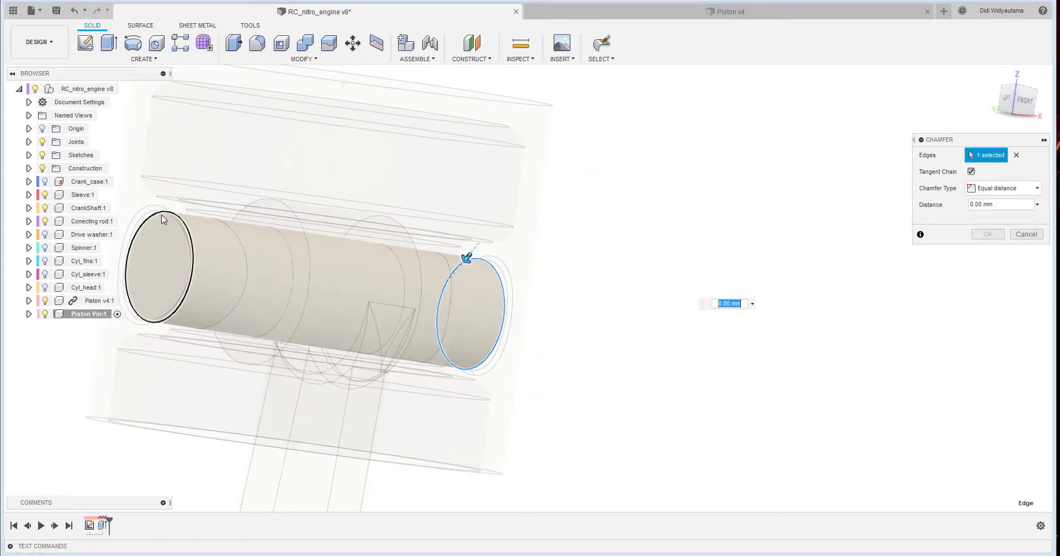
pyautogui.click(162, 220)
pyautogui.keyDown('shift'); pyautogui.moveTo(406, 307); pyautogui.dragTo(544, 311, button='middle'); pyautogui.keyUp('shift')
pyautogui.scroll(-3, 773, 309)
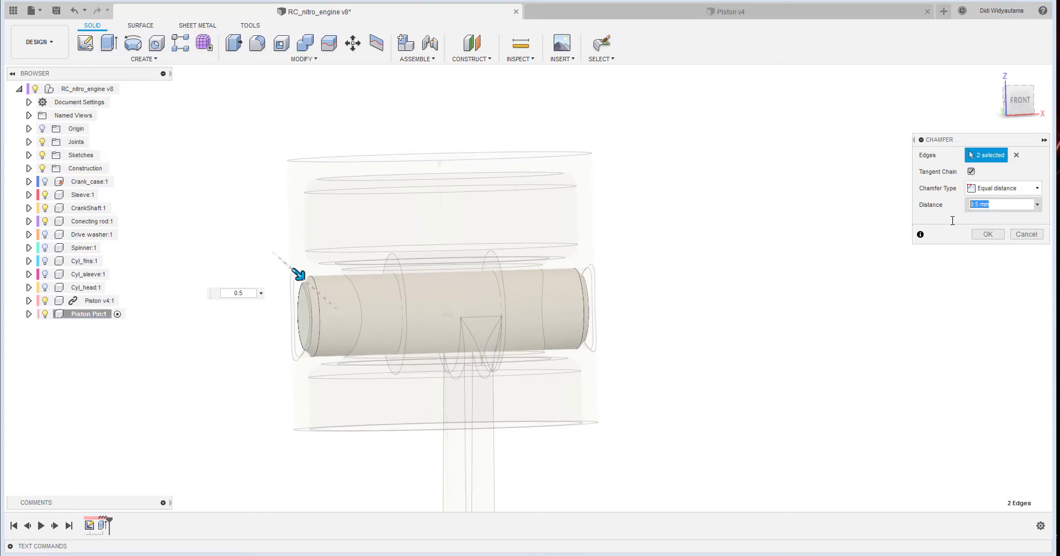
pyautogui.keyDown('shift'); pyautogui.moveTo(822, 270); pyautogui.dragTo(933, 263, button='middle'); pyautogui.keyUp('shift')
pyautogui.keyDown('shift'); pyautogui.moveTo(309, 338); pyautogui.dragTo(301, 361, button='middle'); pyautogui.keyUp('shift')
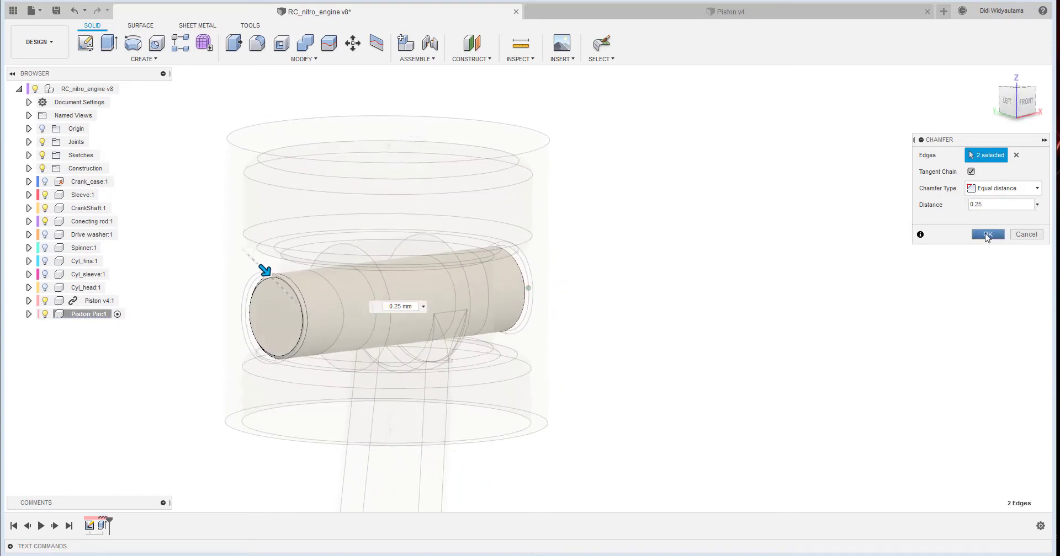
pyautogui.click(986, 235)
# - Activate the top-level RC_nitro_engine assembly
pyautogui.keyDown('shift'); pyautogui.moveTo(504, 310); pyautogui.dragTo(706, 371, button='middle'); pyautogui.keyUp('shift')
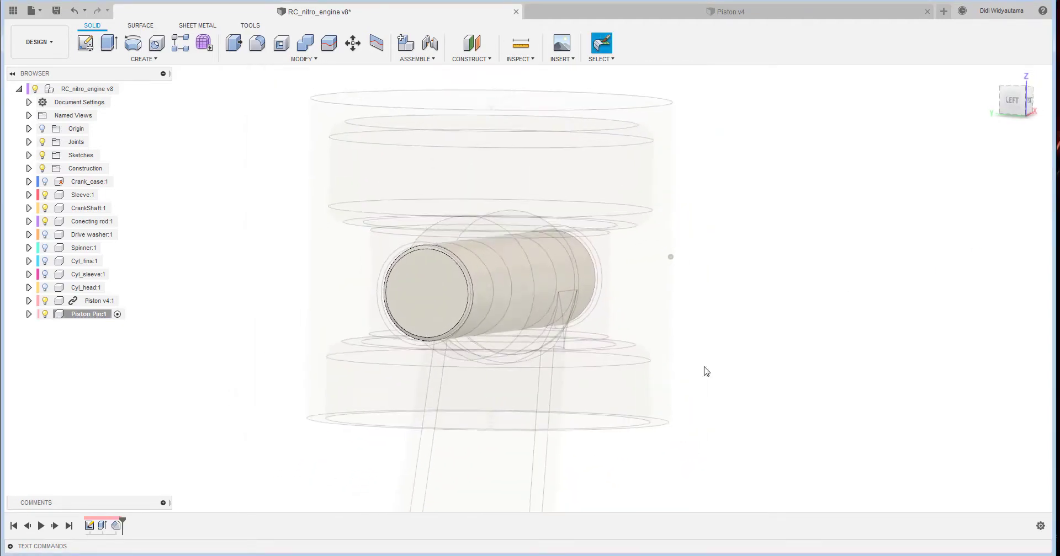
pyautogui.keyDown('shift'); pyautogui.moveTo(163, 408); pyautogui.dragTo(139, 301, button='middle'); pyautogui.keyUp('shift')
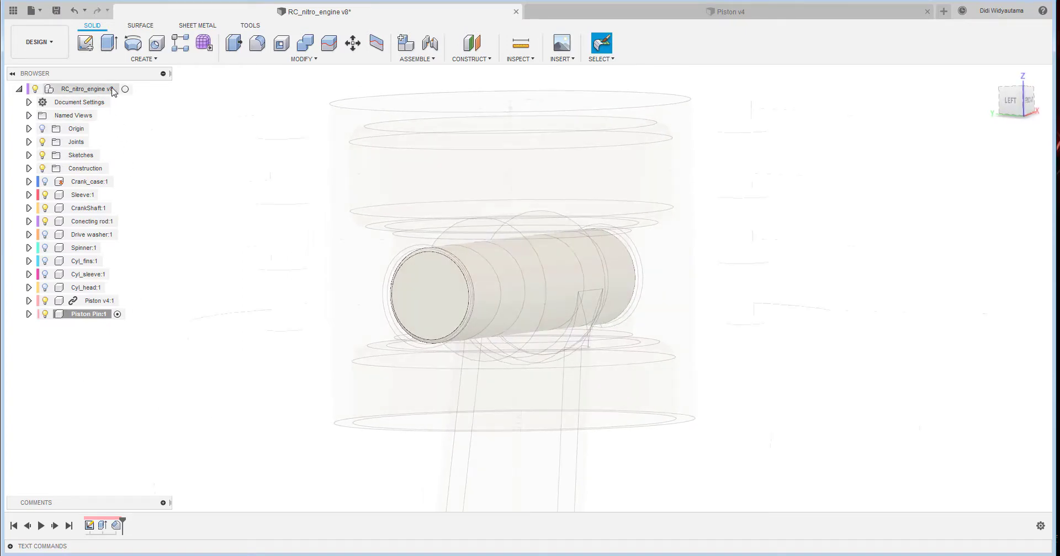
pyautogui.click(126, 89)
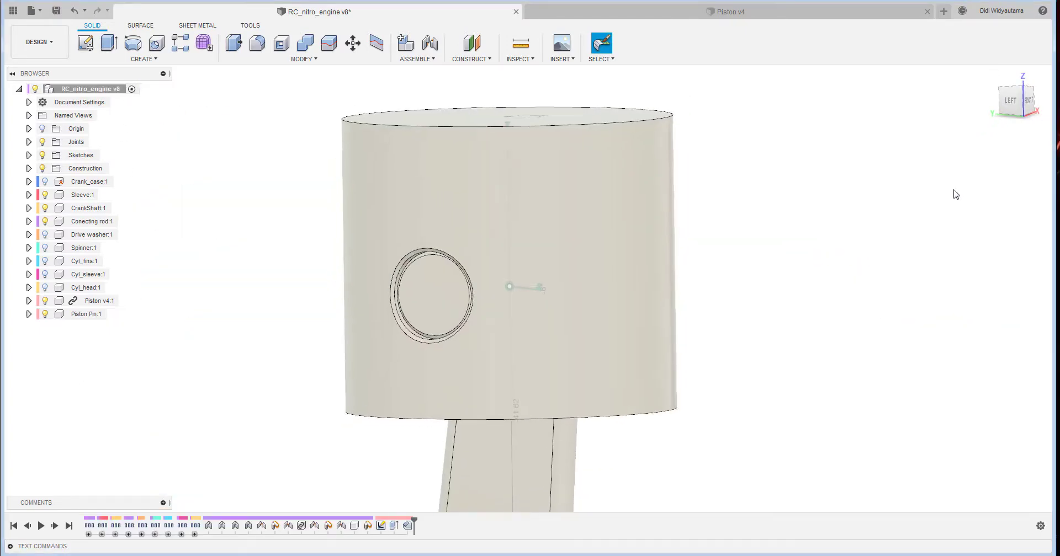
# - Delete the captured Position3 feature between the Piston Pin component and its sketch in the timeline
pyautogui.scroll(-5, 568, 314)
pyautogui.keyDown('shift'); pyautogui.moveTo(568, 315); pyautogui.dragTo(813, 281, button='middle'); pyautogui.keyUp('shift')
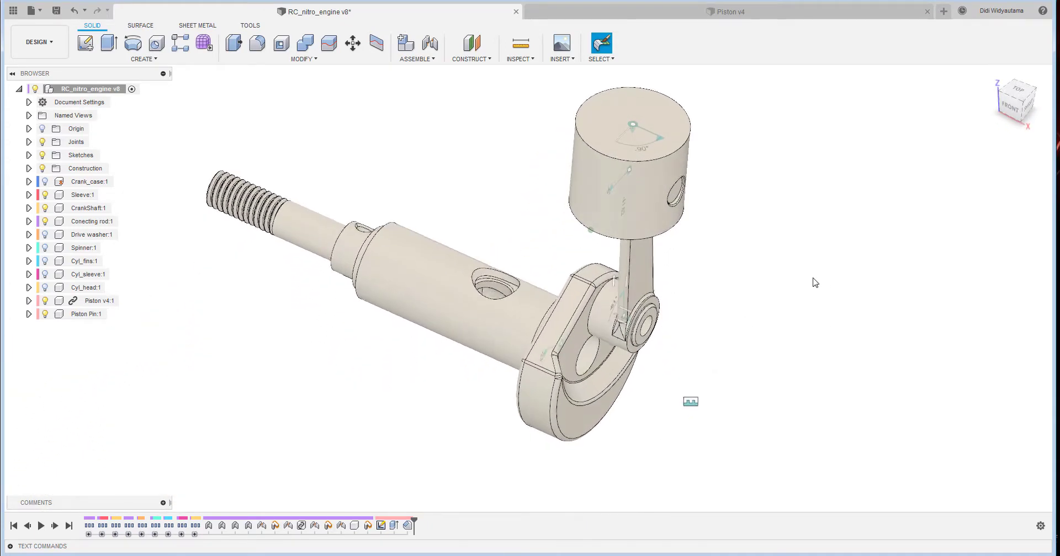
pyautogui.scroll(4, 825, 283)
pyautogui.keyDown('shift'); pyautogui.moveTo(687, 357); pyautogui.dragTo(768, 369, button='middle'); pyautogui.keyUp('shift')
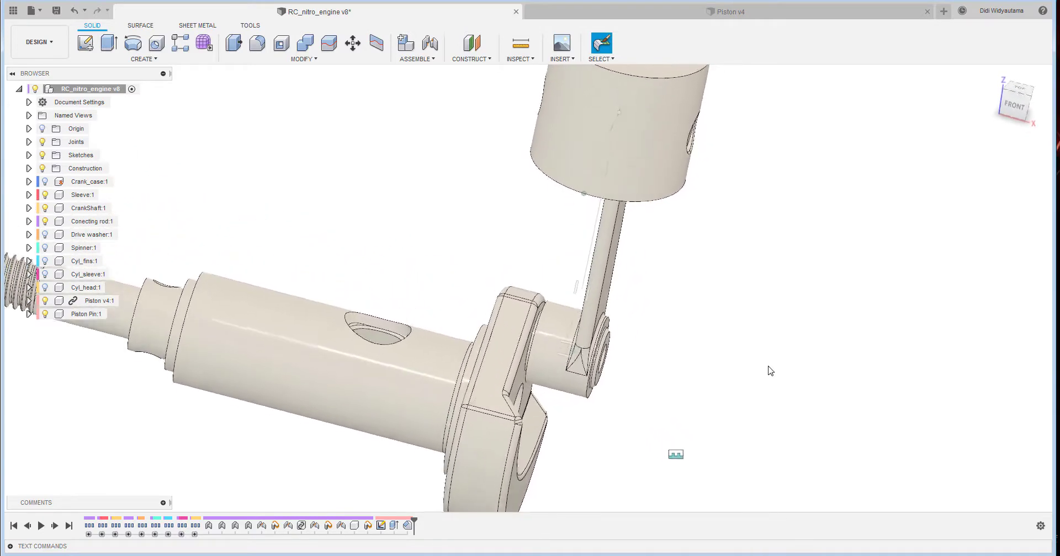
pyautogui.keyDown('shift'); pyautogui.moveTo(388, 302); pyautogui.dragTo(233, 501, button='middle'); pyautogui.keyUp('shift')
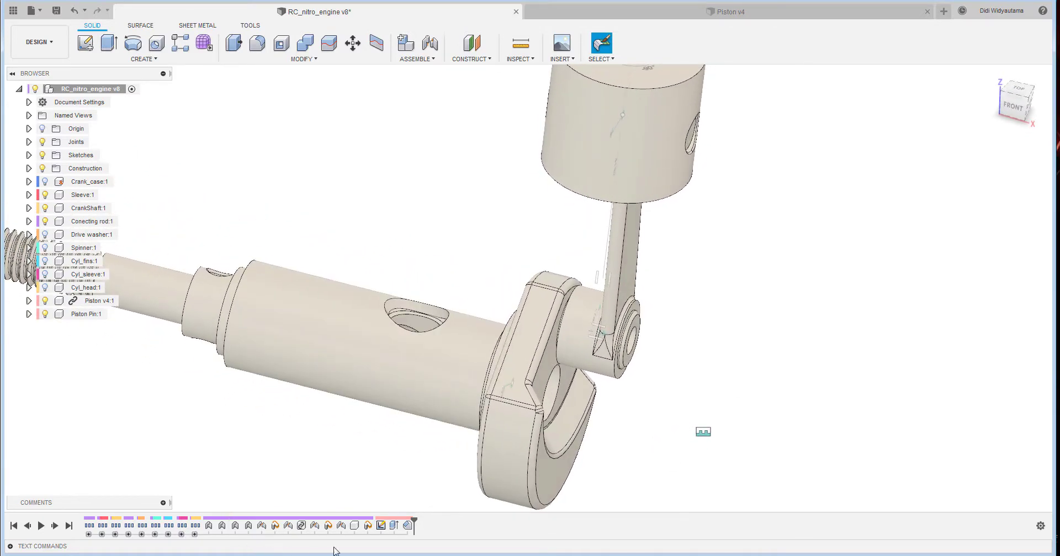
pyautogui.click(353, 527)
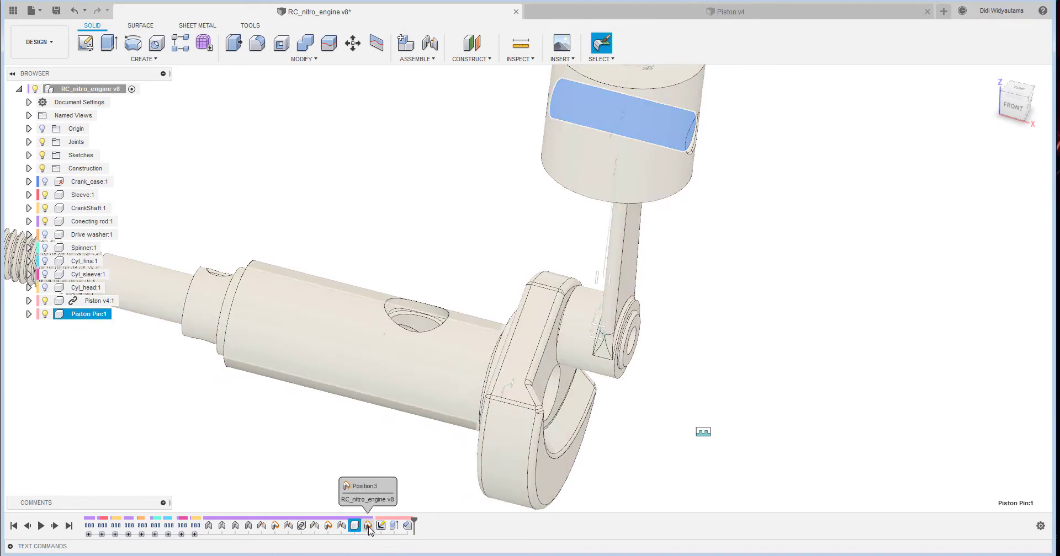
pyautogui.click(368, 527)
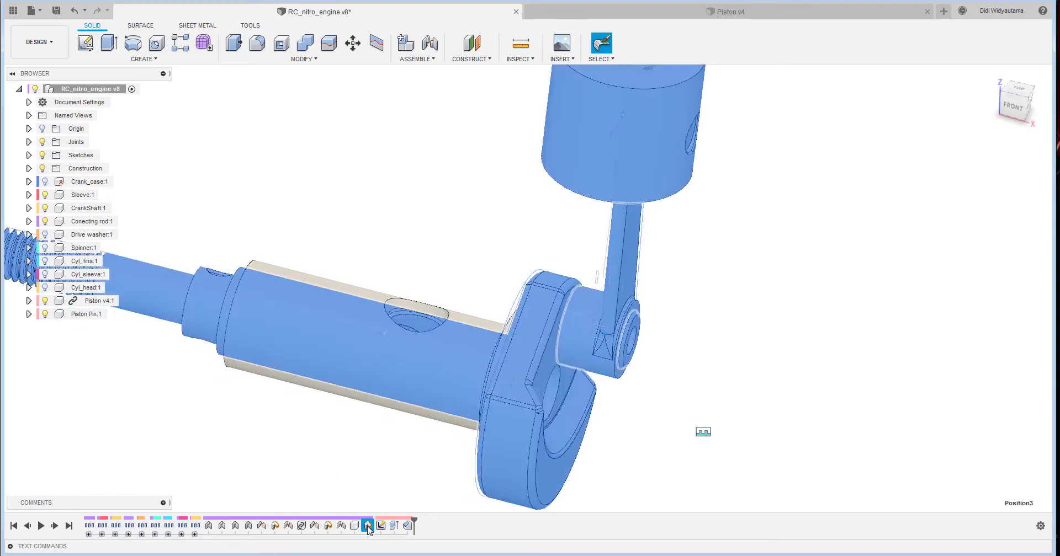
pyautogui.rightClick(369, 528)
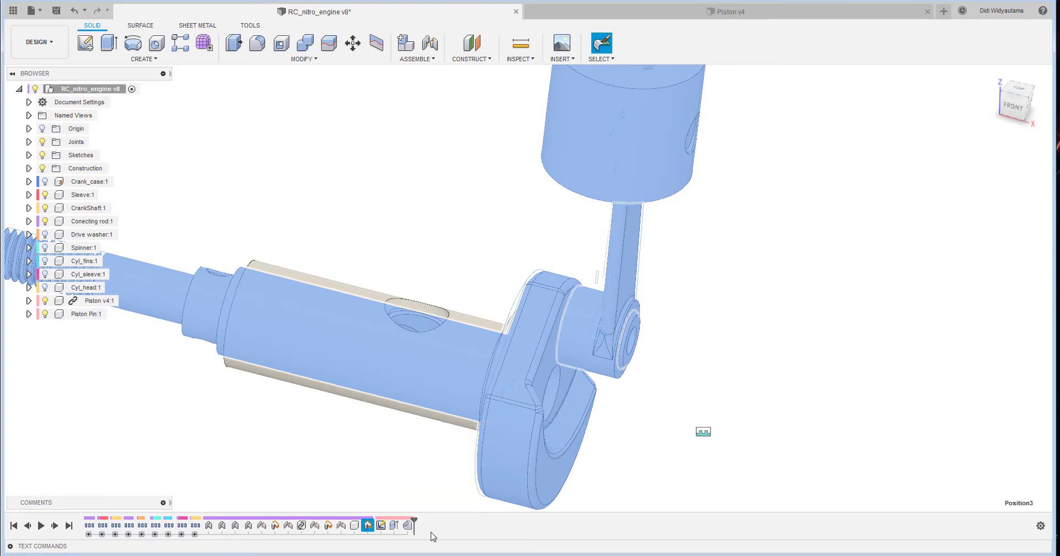
pyautogui.press('Delete')
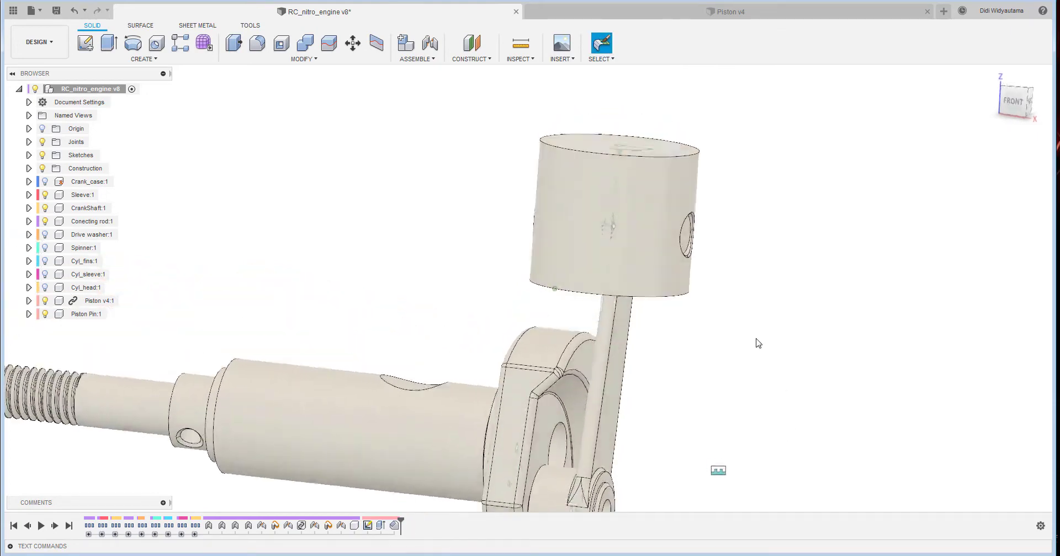
# - Group the timeline features of the piston pin, from the Piston Pin component through its sketch, extrusion and chamfer
pyautogui.click(355, 526)
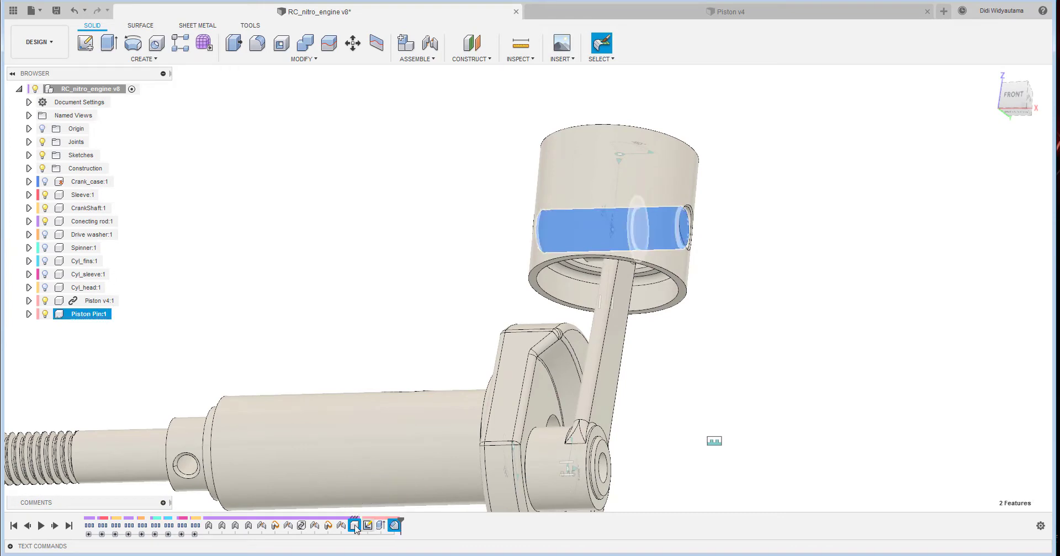
pyautogui.click(352, 527)
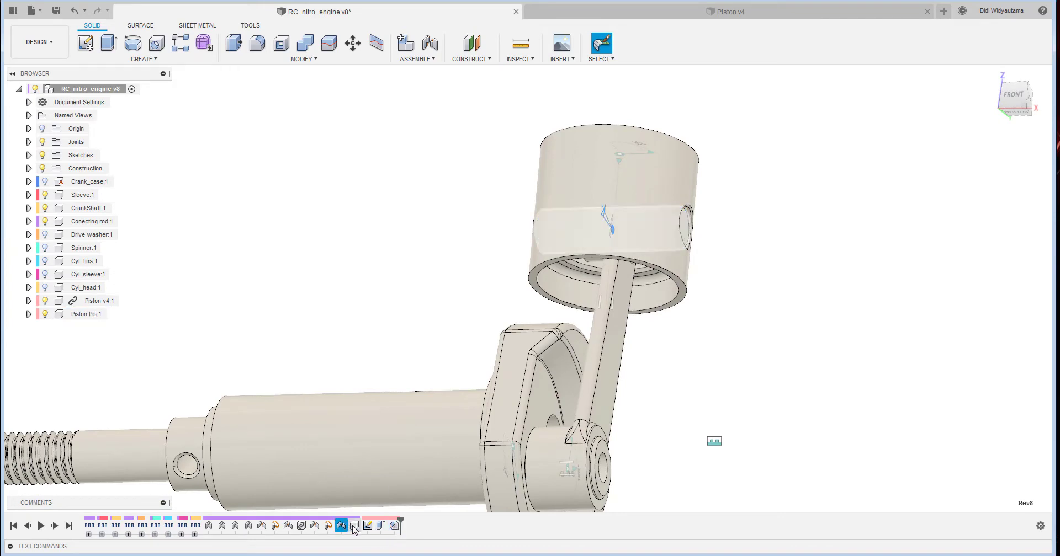
pyautogui.rightClick(394, 527)
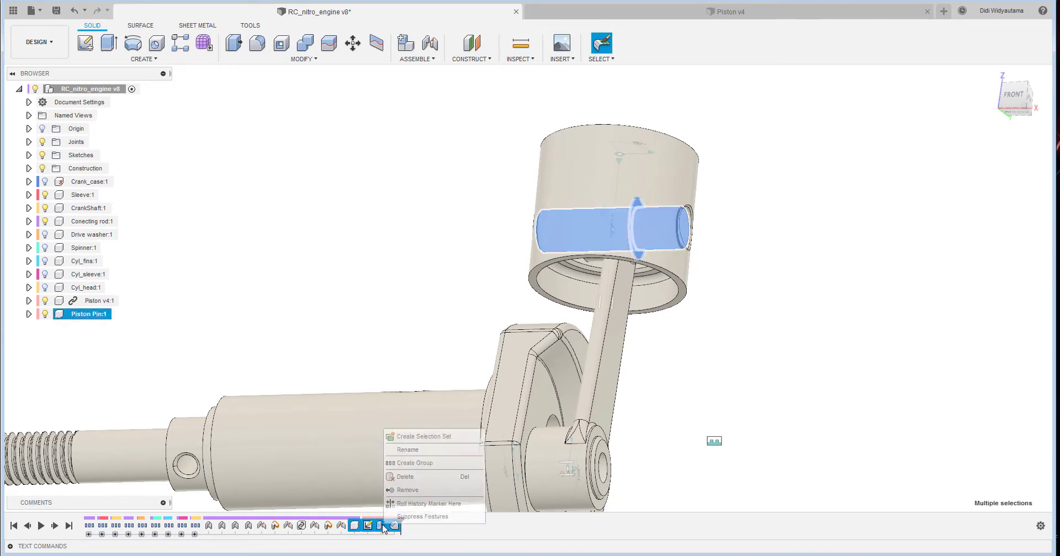
pyautogui.click(440, 463)
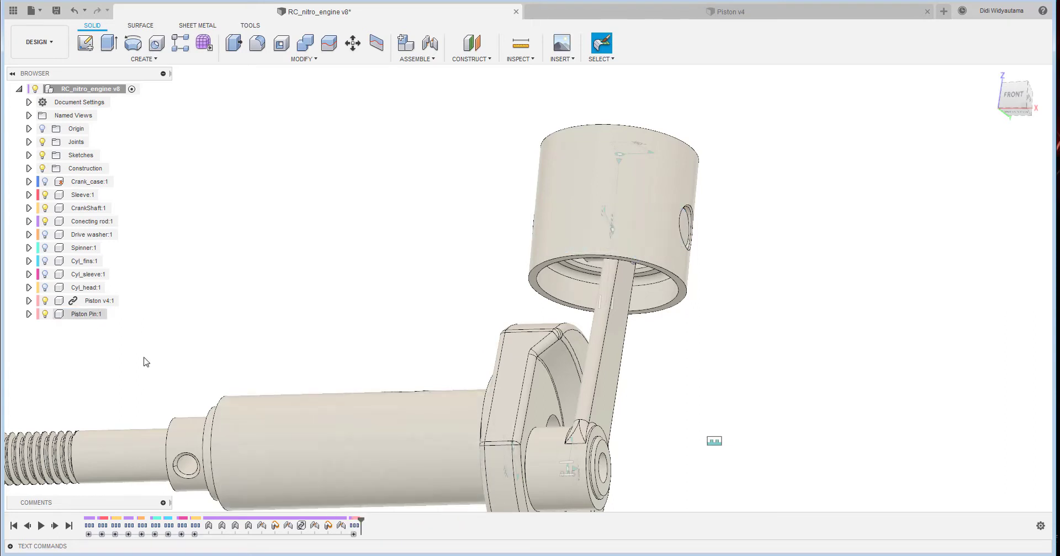
# - Rename the new timeline group as Piston Pin
pyautogui.rightClick(356, 527)
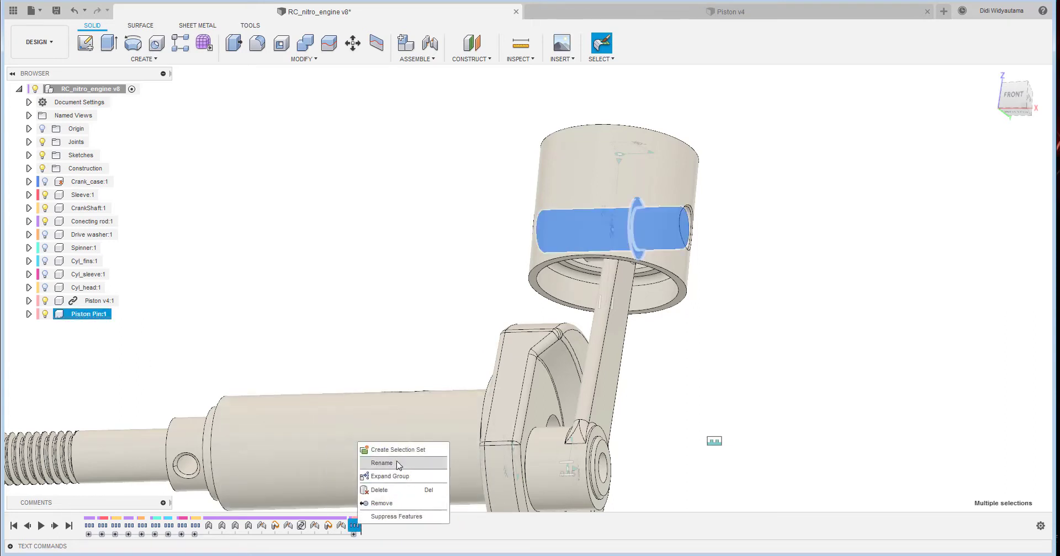
pyautogui.click(399, 464)
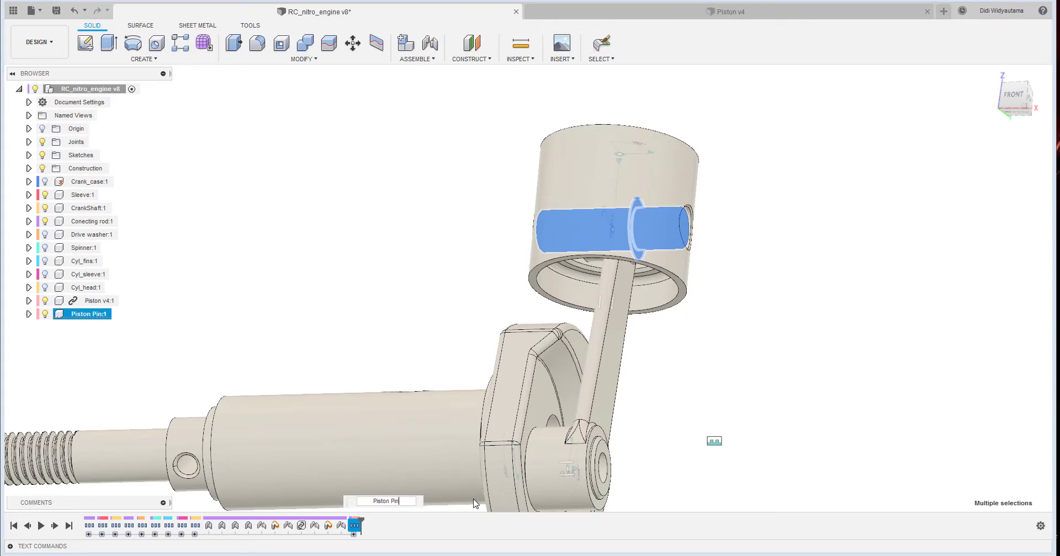
pyautogui.press('Return')
pyautogui.click(374, 213)
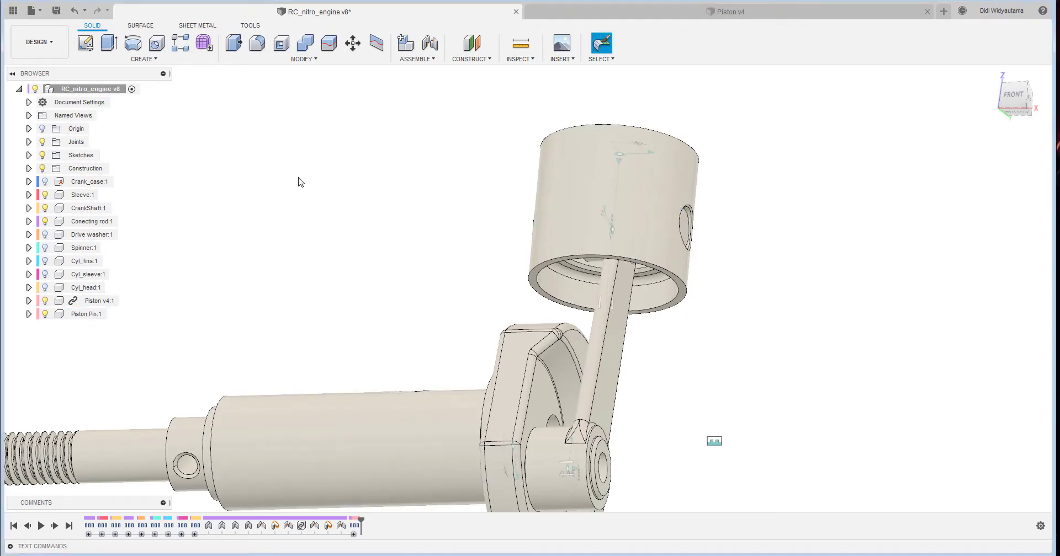
# - Show the Crank_case component around the crankshaft, connecting rod and piston
pyautogui.click(47, 184)
pyautogui.scroll(-4, 376, 200)
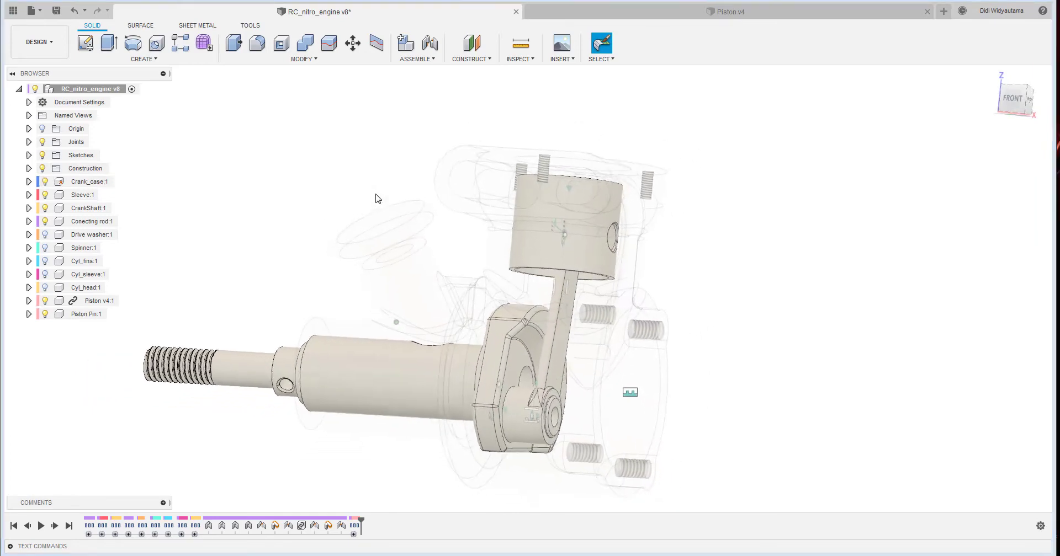
pyautogui.keyDown('shift'); pyautogui.moveTo(700, 199); pyautogui.dragTo(752, 247, button='middle'); pyautogui.keyUp('shift')
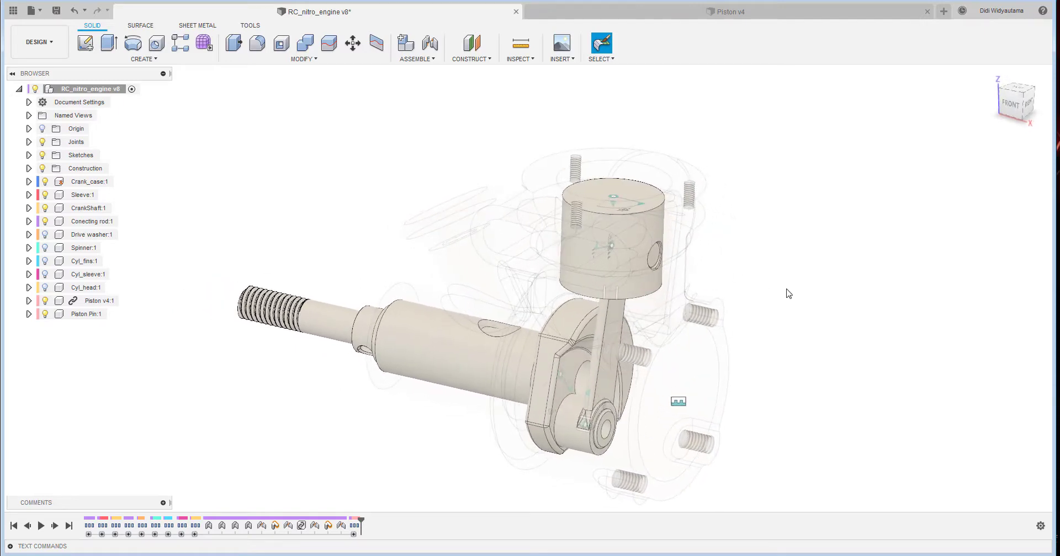
pyautogui.click(1023, 97)
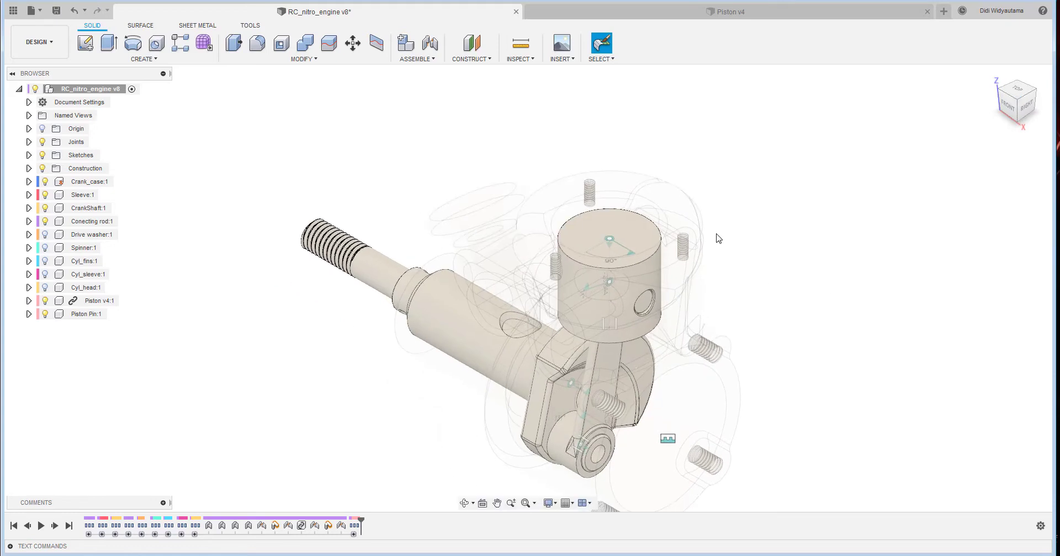
pyautogui.moveTo(871, 291); pyautogui.dragTo(812, 267, button='middle')
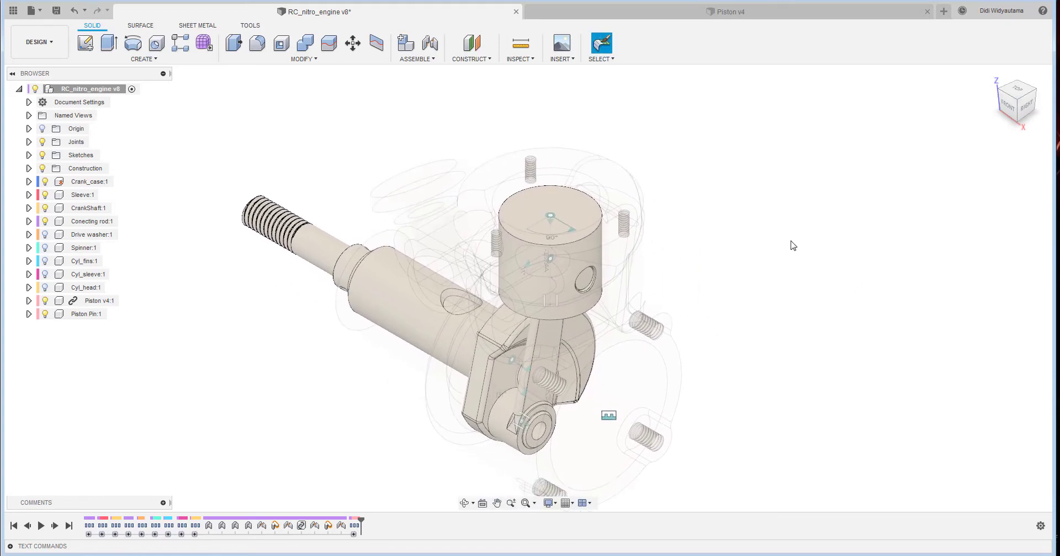
# - Show the Cyl_fins, Cyl_sleeve and Cyl_head components above the crankcase
pyautogui.click(45, 261)
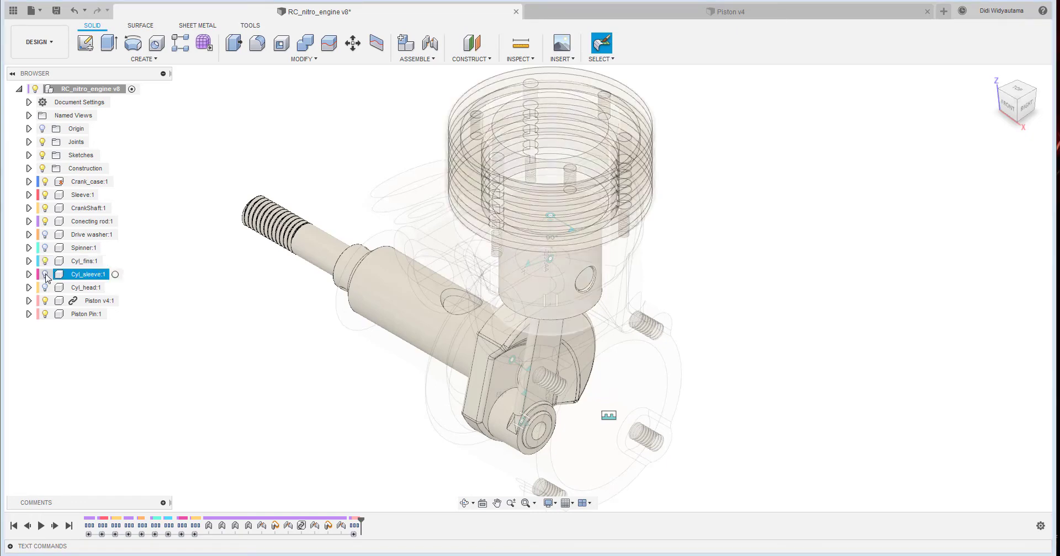
pyautogui.click(46, 274)
pyautogui.click(45, 288)
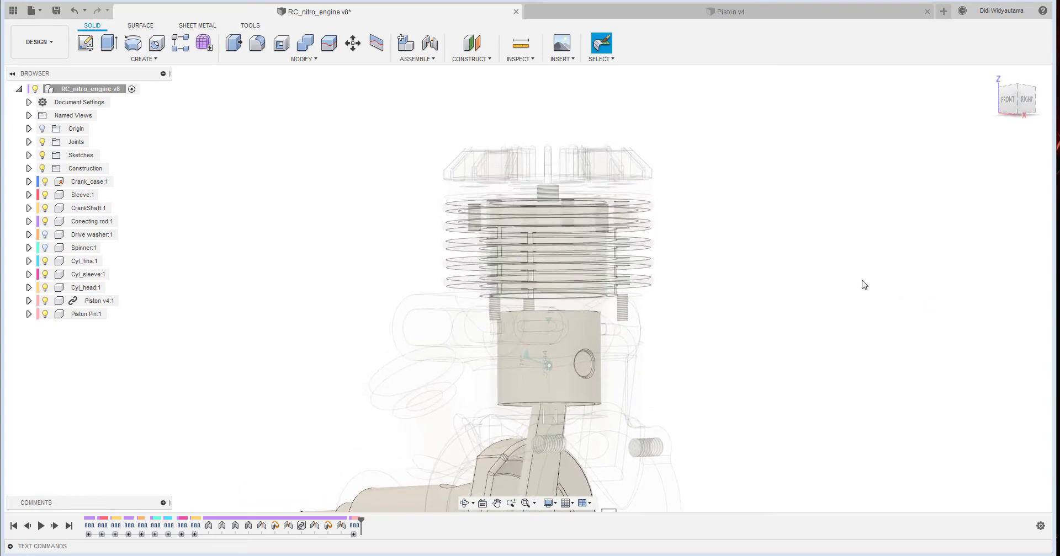
pyautogui.scroll(5, 863, 284)
pyautogui.keyDown('shift'); pyautogui.moveTo(863, 283); pyautogui.dragTo(863, 260, button='middle'); pyautogui.keyUp('shift')
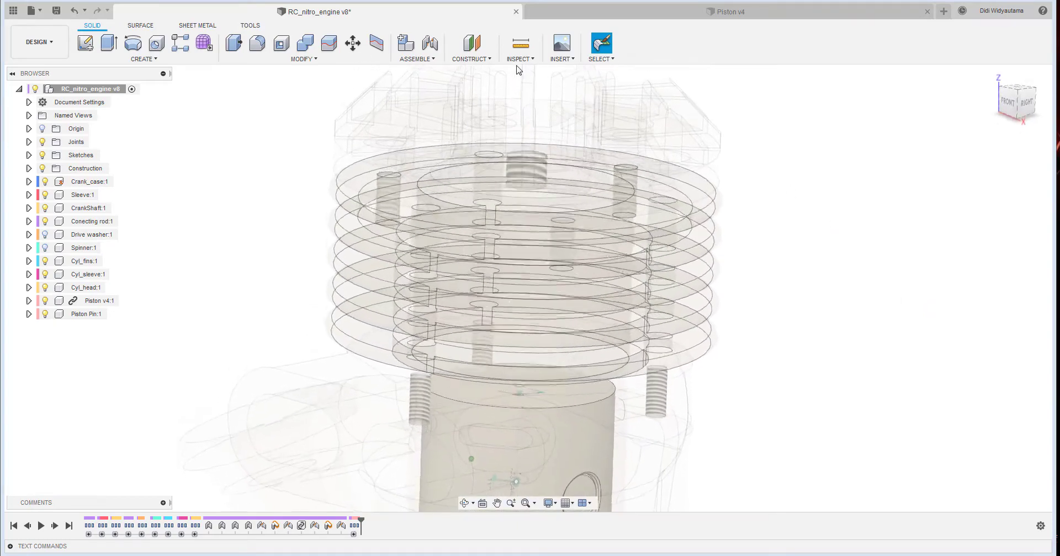
pyautogui.click(521, 43)
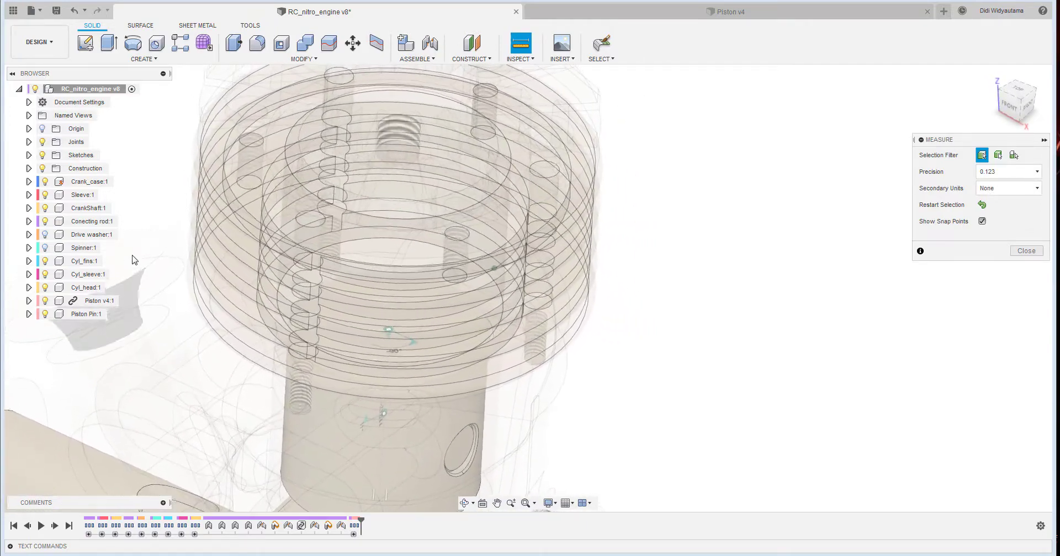
pyautogui.click(78, 264)
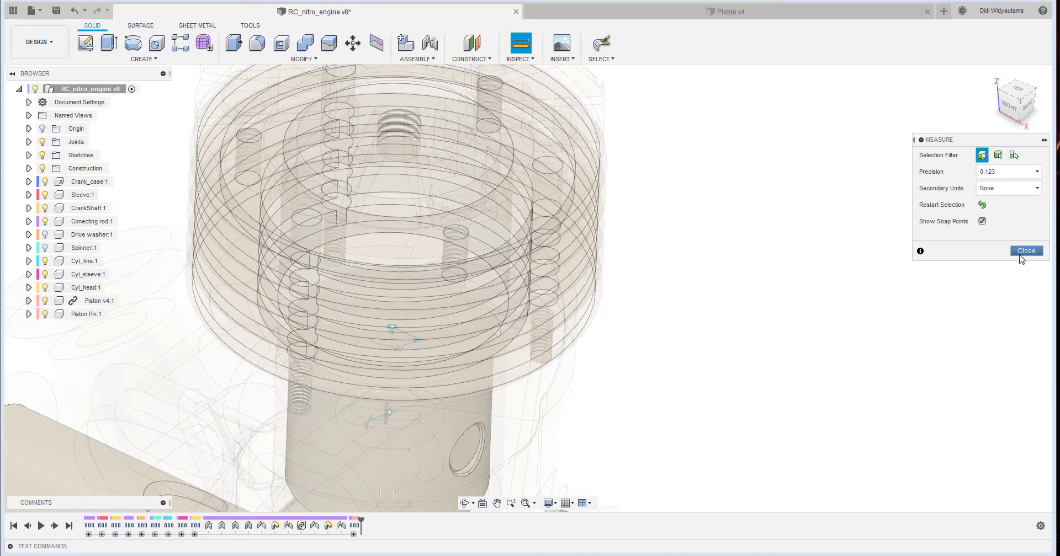
pyautogui.click(1025, 251)
# - Raise the opacity of the Cyl_fins and Cyl_head components
pyautogui.rightClick(82, 261)
pyautogui.moveTo(158, 307)
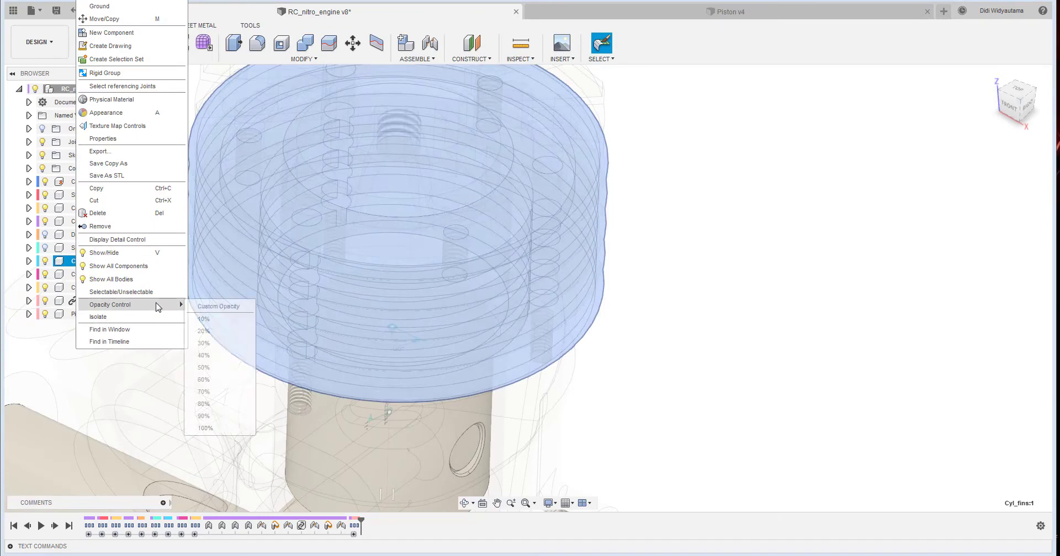
pyautogui.click(212, 409)
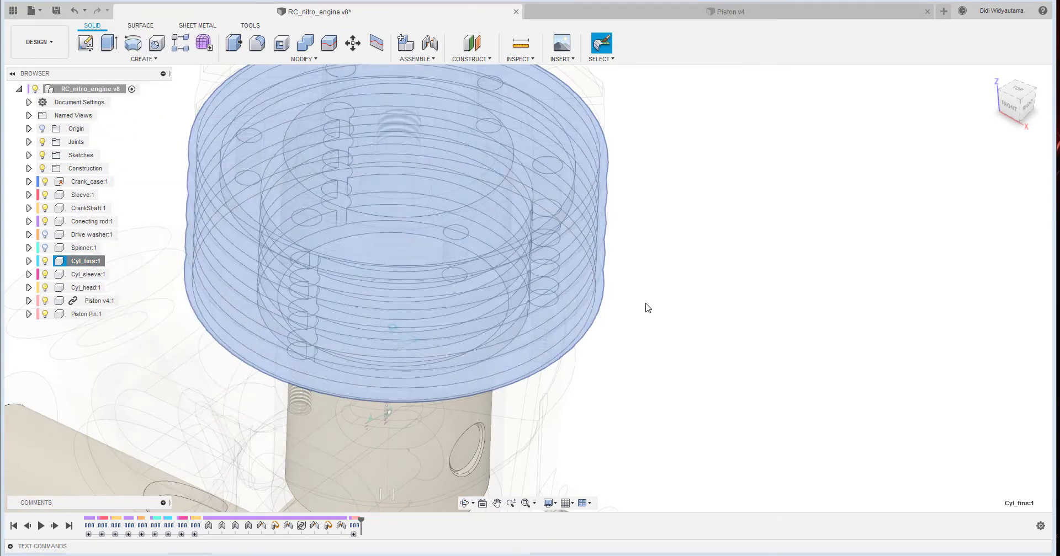
pyautogui.rightClick(88, 274)
pyautogui.moveTo(183, 307)
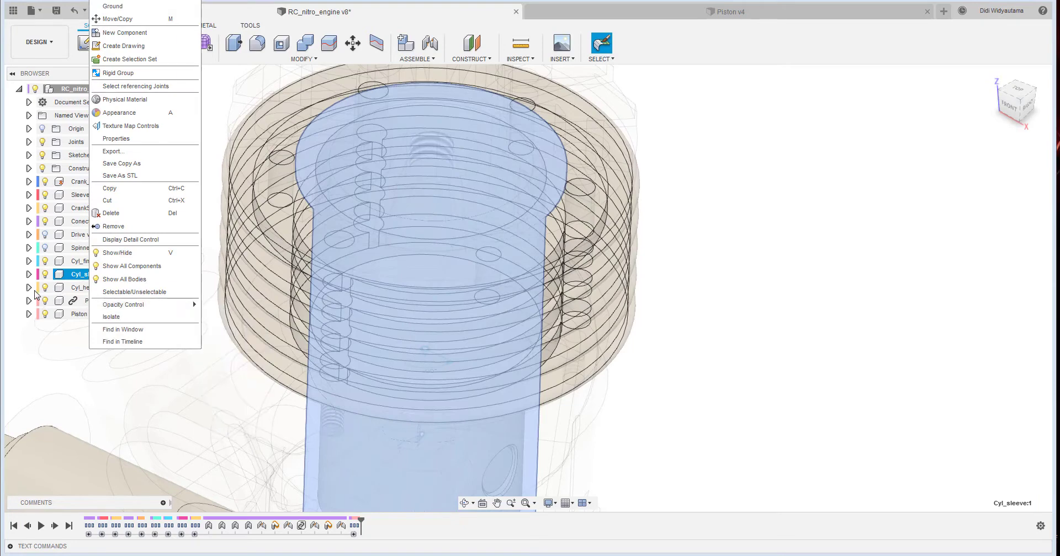
pyautogui.click(72, 289)
pyautogui.rightClick(75, 288)
pyautogui.moveTo(171, 310)
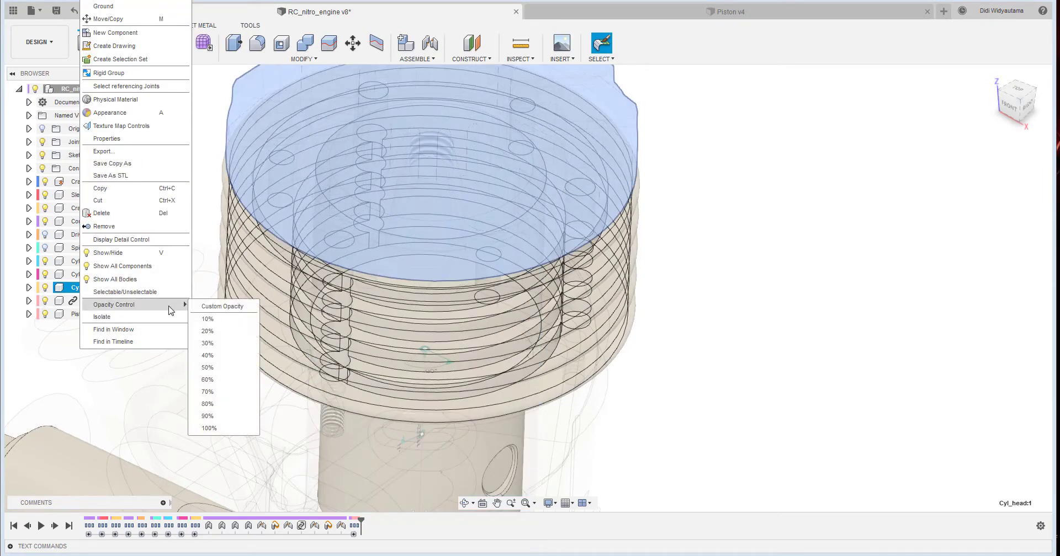
pyautogui.click(228, 413)
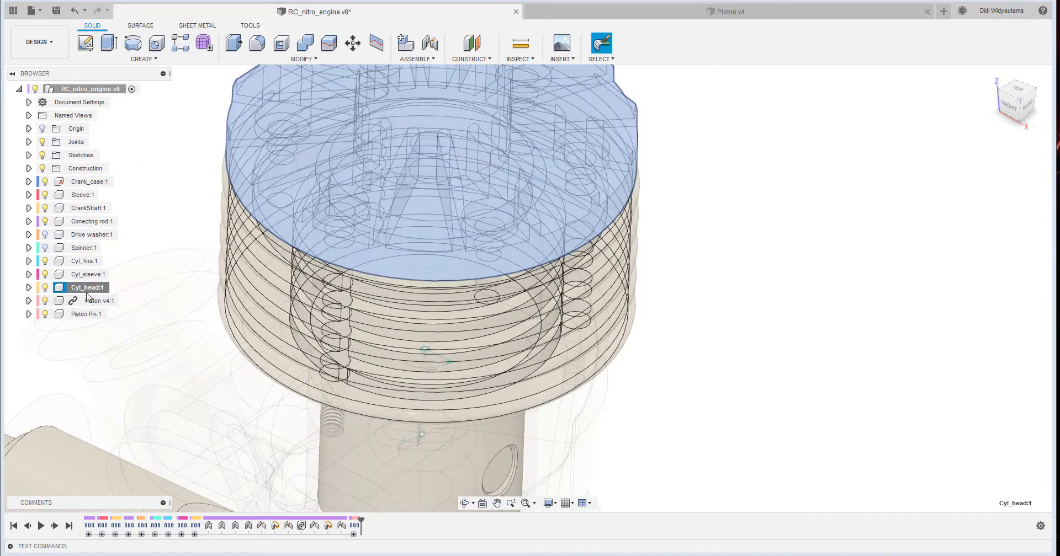
# - Make the Crank_case component opaque
pyautogui.rightClick(83, 183)
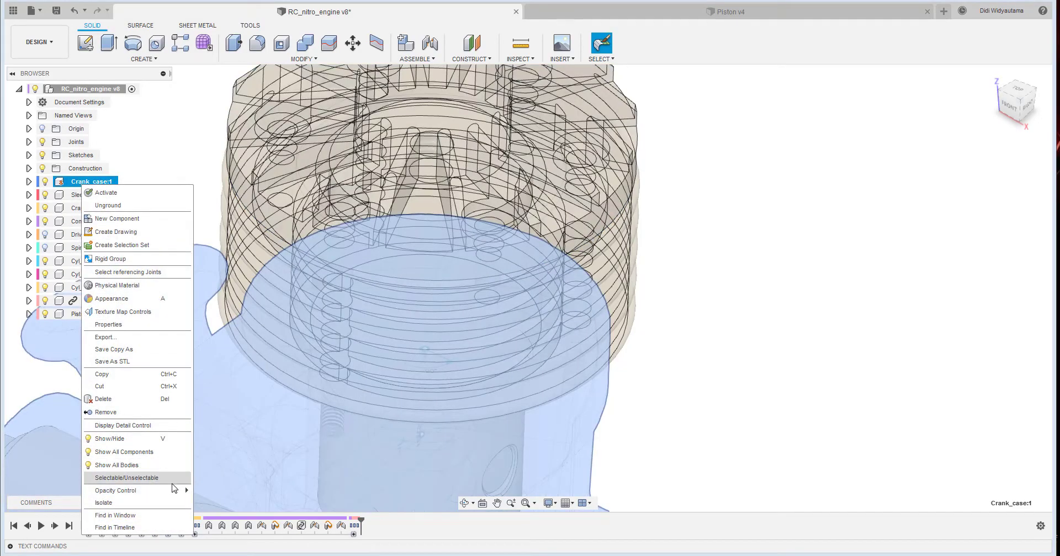
pyautogui.moveTo(173, 494)
pyautogui.click(221, 555)
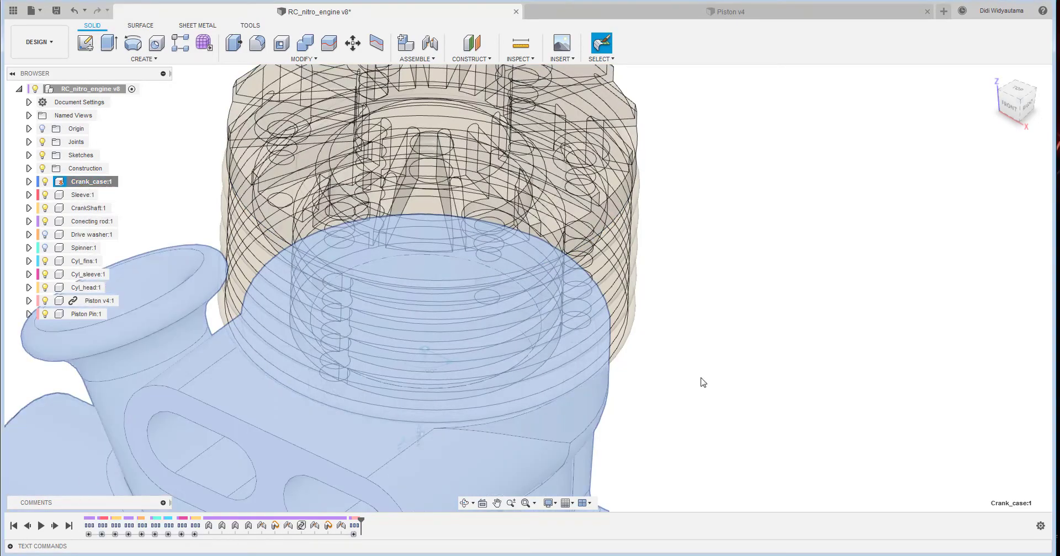
pyautogui.click(835, 256)
# - Set the opacity of the Cyl_head and Cyl_fins components to 100%
pyautogui.keyDown('shift'); pyautogui.moveTo(834, 253); pyautogui.dragTo(468, 123, button='middle'); pyautogui.keyUp('shift')
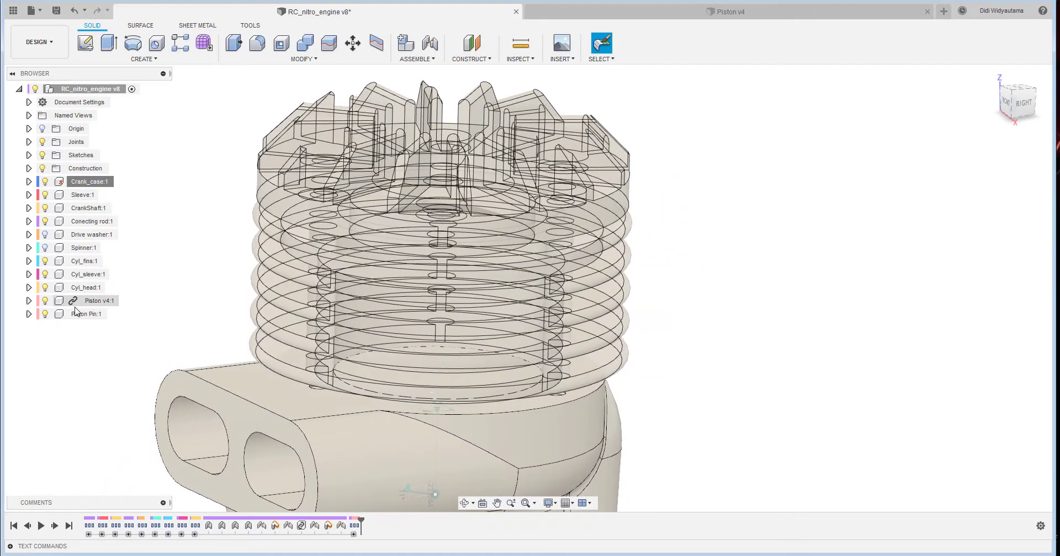
pyautogui.rightClick(85, 288)
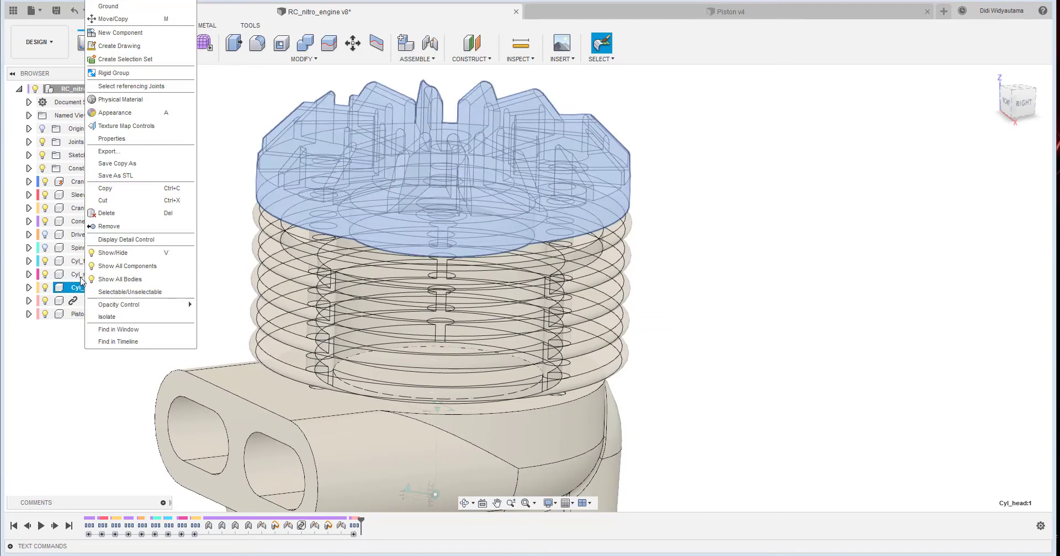
pyautogui.moveTo(150, 307)
pyautogui.click(228, 430)
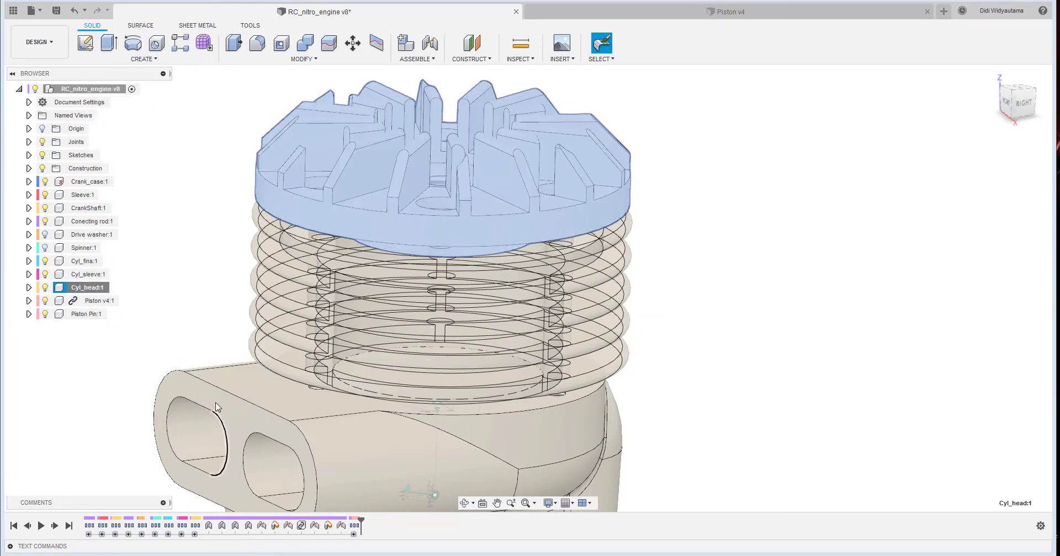
pyautogui.click(89, 274)
pyautogui.rightClick(89, 267)
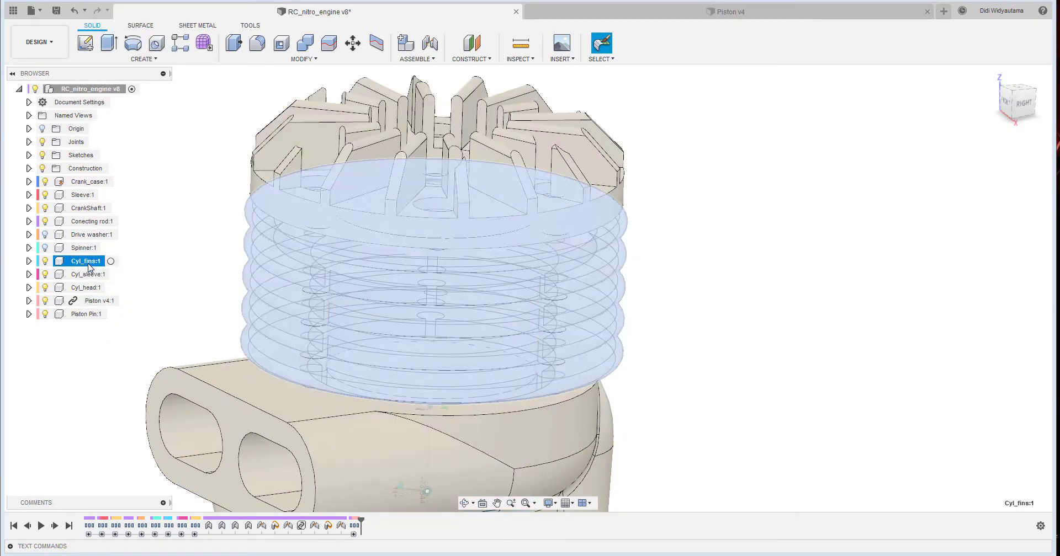
pyautogui.moveTo(169, 307)
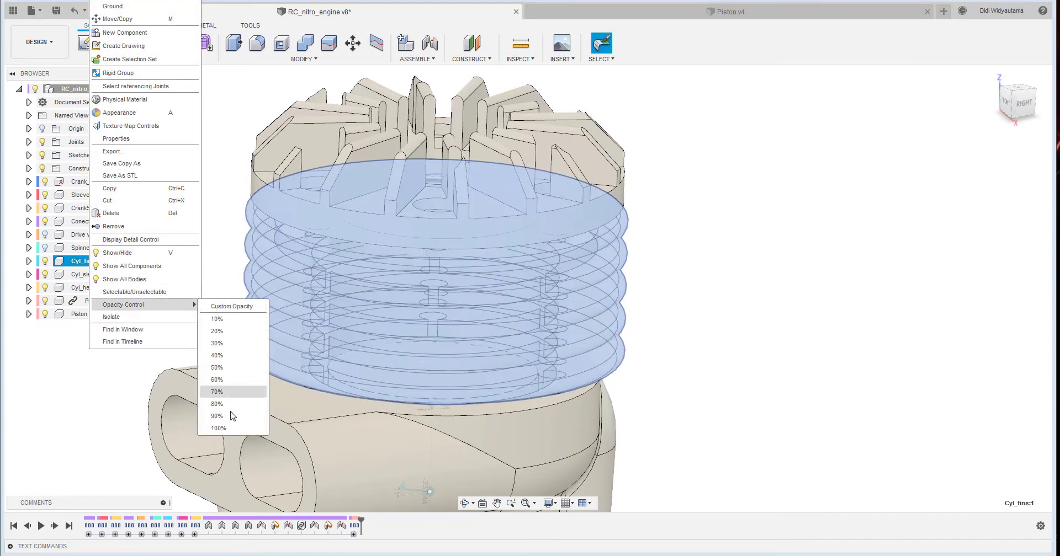
pyautogui.click(279, 421)
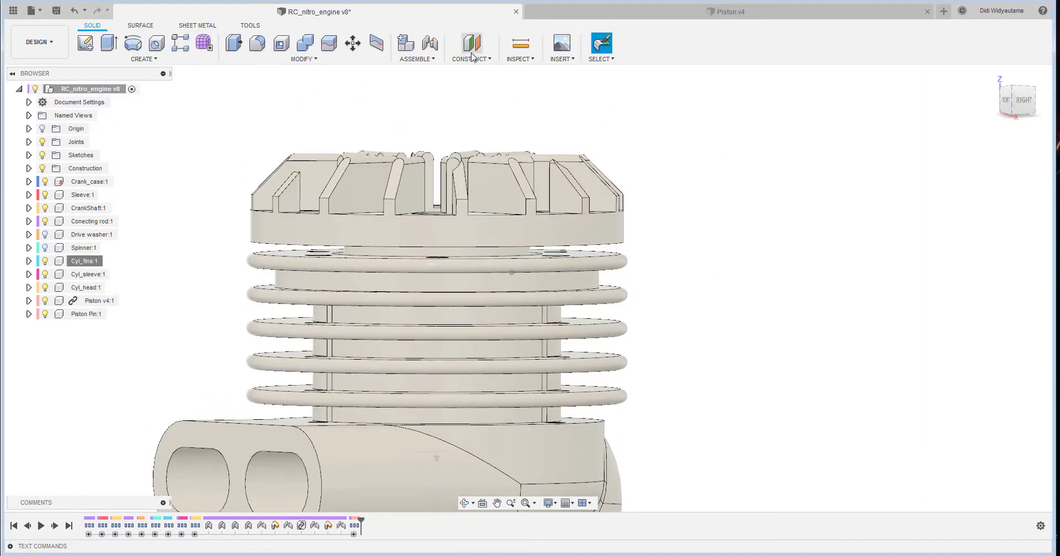
# - Measure the distance from the screw seat face in the cylinder head to the underside of the second cooling fin
pyautogui.click(522, 48)
pyautogui.keyDown('shift'); pyautogui.moveTo(458, 205); pyautogui.dragTo(461, 281, button='middle'); pyautogui.keyUp('shift')
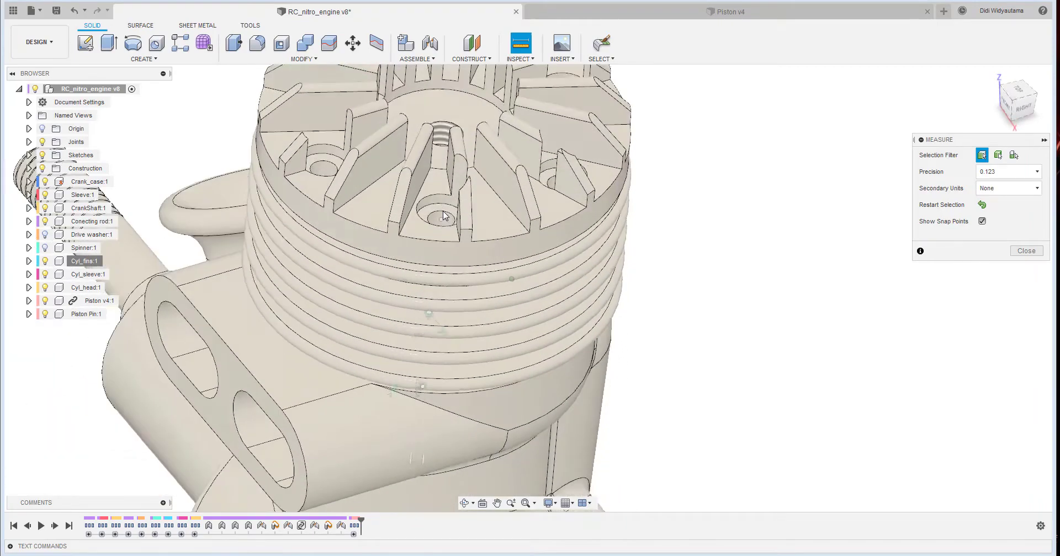
pyautogui.scroll(4, 443, 212)
pyautogui.click(443, 214)
pyautogui.keyDown('shift'); pyautogui.moveTo(591, 197); pyautogui.dragTo(490, 355, button='middle'); pyautogui.keyUp('shift')
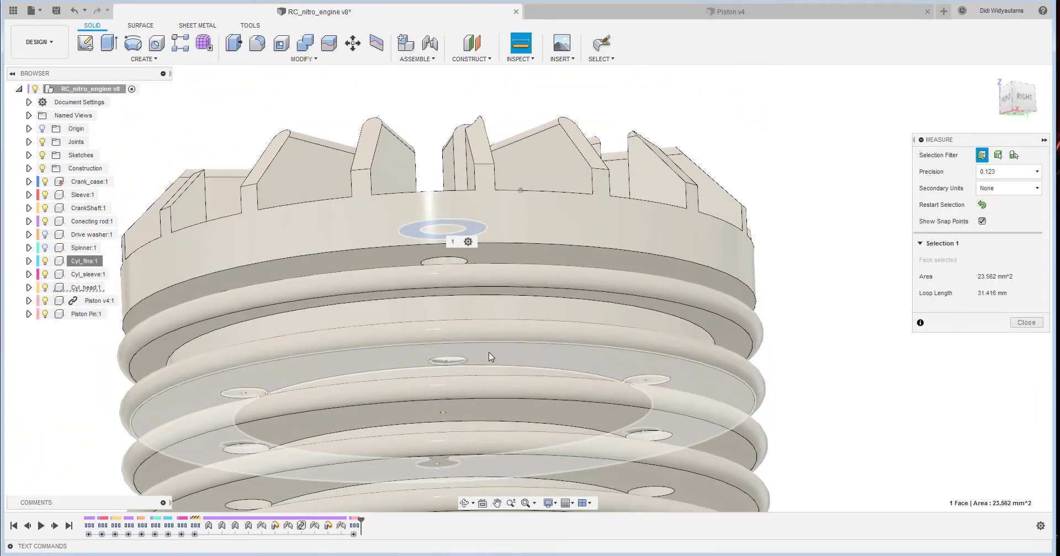
pyautogui.click(489, 354)
pyautogui.keyDown('shift'); pyautogui.moveTo(635, 279); pyautogui.dragTo(667, 343, button='middle'); pyautogui.keyUp('shift')
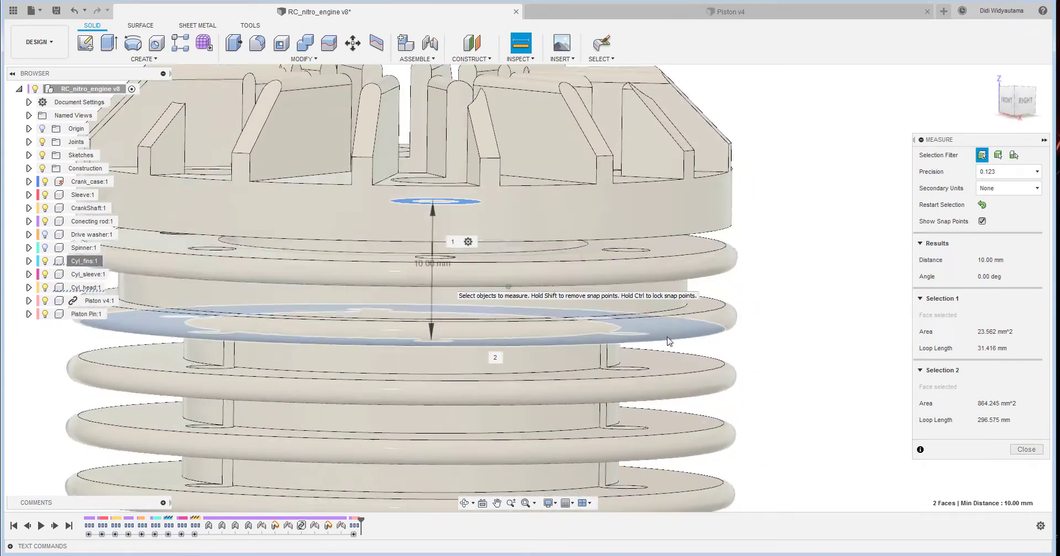
pyautogui.scroll(-3, 665, 337)
pyautogui.click(982, 204)
pyautogui.keyDown('shift'); pyautogui.moveTo(773, 243); pyautogui.dragTo(712, 301, button='middle'); pyautogui.keyUp('shift')
pyautogui.keyDown('shift'); pyautogui.moveTo(660, 215); pyautogui.dragTo(641, 251, button='middle'); pyautogui.keyUp('shift')
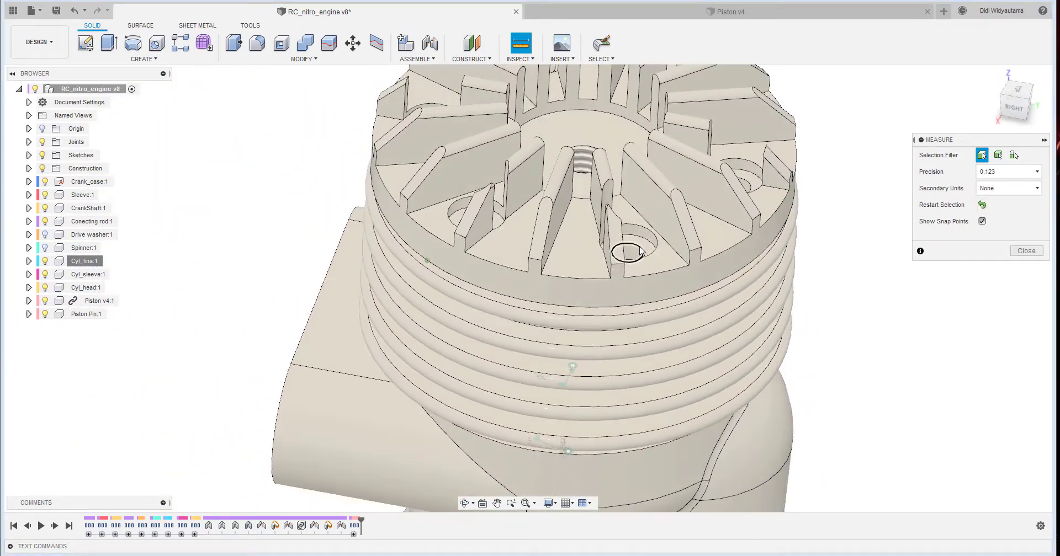
pyautogui.click(643, 249)
pyautogui.keyDown('shift'); pyautogui.moveTo(821, 239); pyautogui.dragTo(508, 308, button='middle'); pyautogui.keyUp('shift')
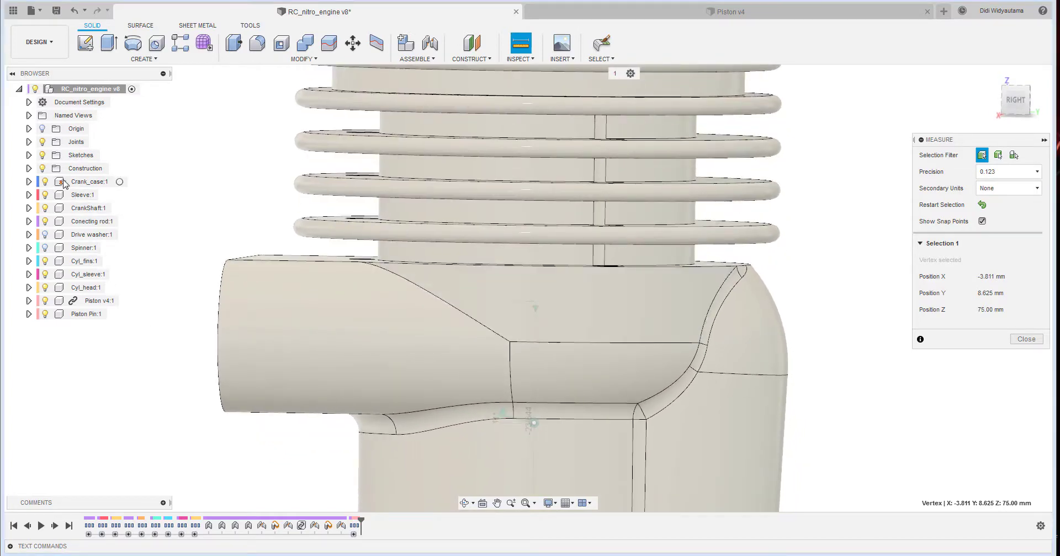
pyautogui.press('Escape')
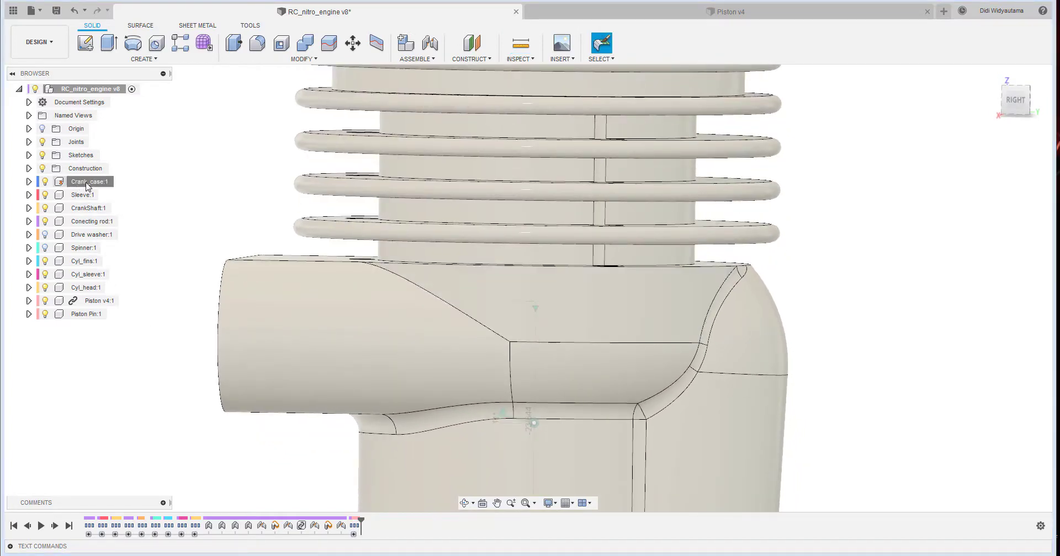
# - Set the opacity of the Crank_case component to 30%
pyautogui.rightClick(81, 183)
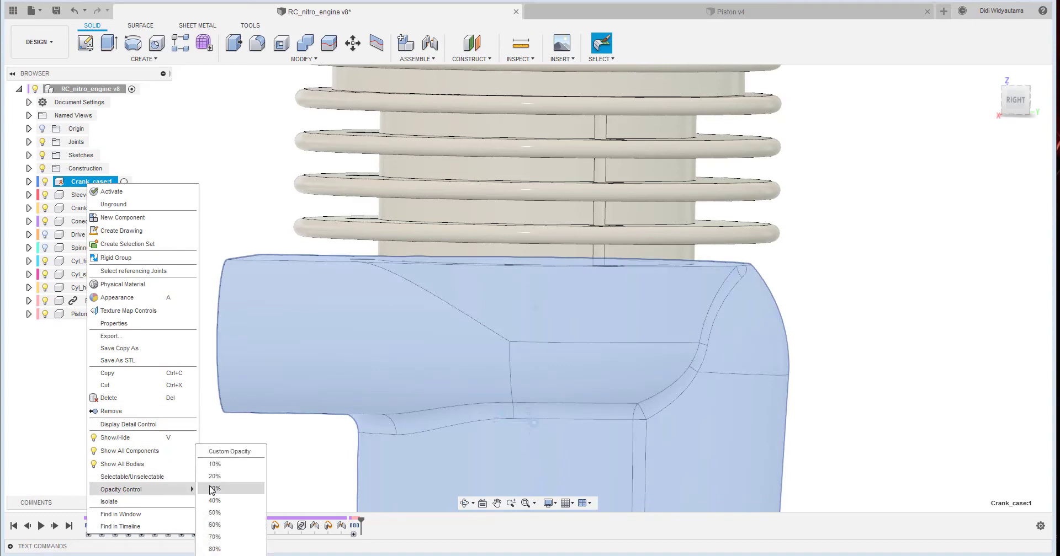
pyautogui.click(216, 490)
pyautogui.keyDown('shift'); pyautogui.moveTo(263, 180); pyautogui.dragTo(256, 182, button='middle'); pyautogui.keyUp('shift')
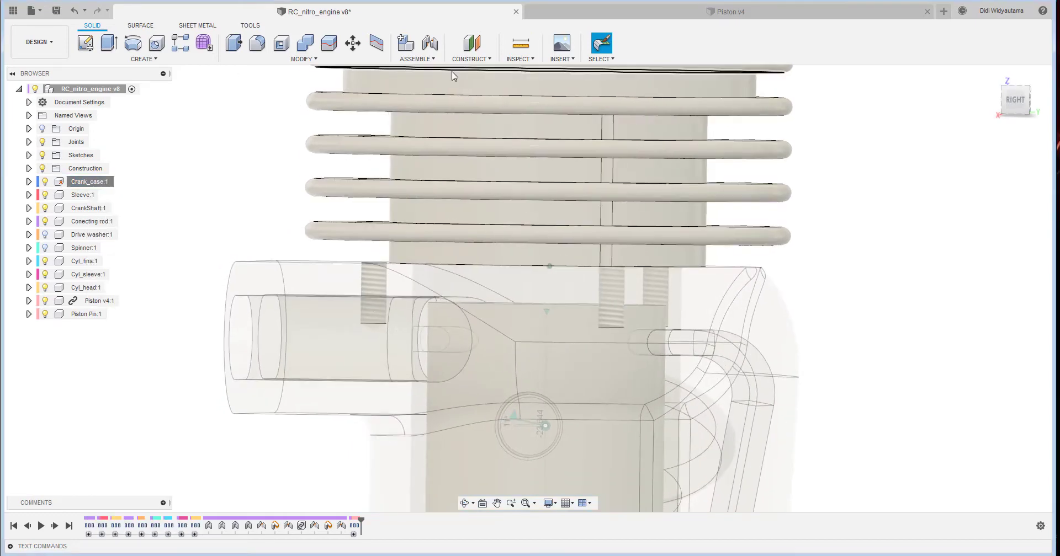
# - Measure the distance from a screw hole edge in the cylinder head to the bottom edge of the matching threaded hole in the crankcase
pyautogui.click(514, 50)
pyautogui.keyDown('shift'); pyautogui.moveTo(726, 164); pyautogui.dragTo(605, 405, button='middle'); pyautogui.keyUp('shift')
pyautogui.click(622, 151)
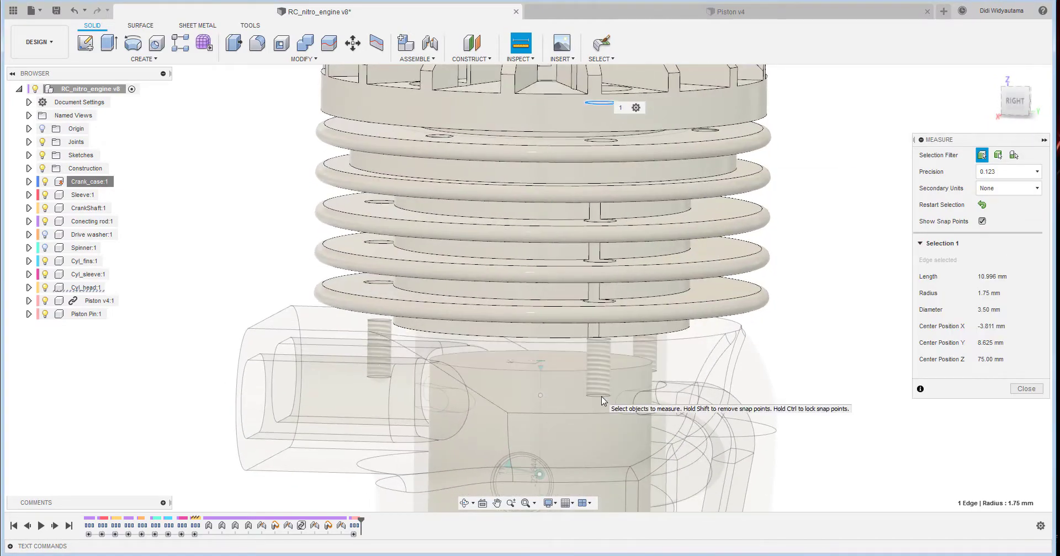
pyautogui.click(605, 411)
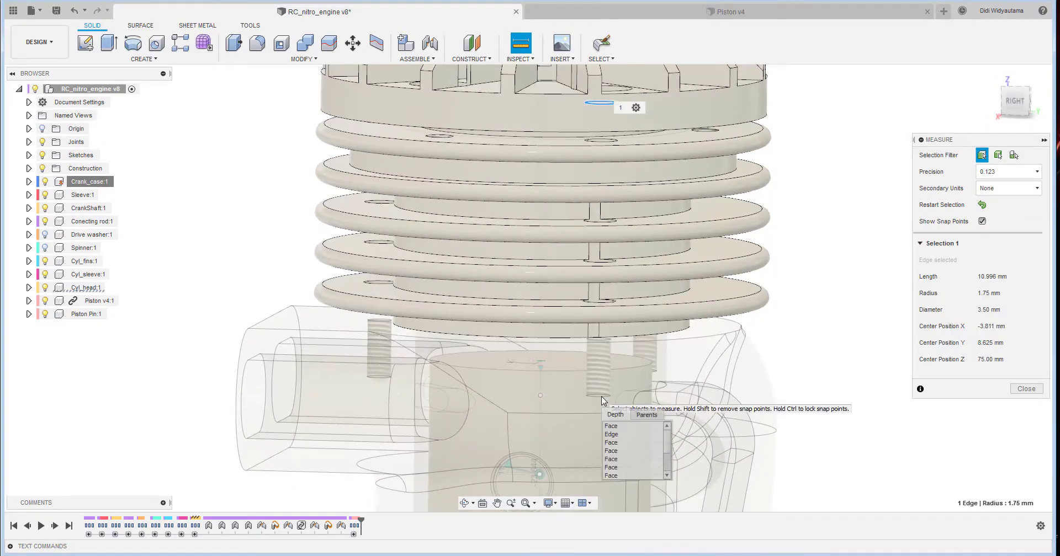
pyautogui.click(619, 435)
pyautogui.keyDown('shift'); pyautogui.moveTo(607, 331); pyautogui.dragTo(567, 247, button='middle'); pyautogui.keyUp('shift')
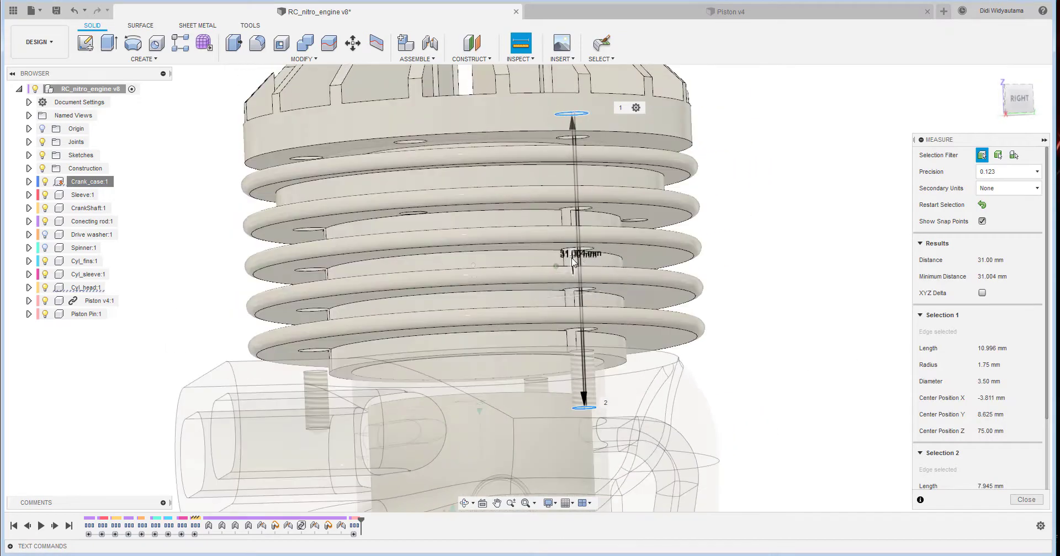
pyautogui.click(1023, 501)
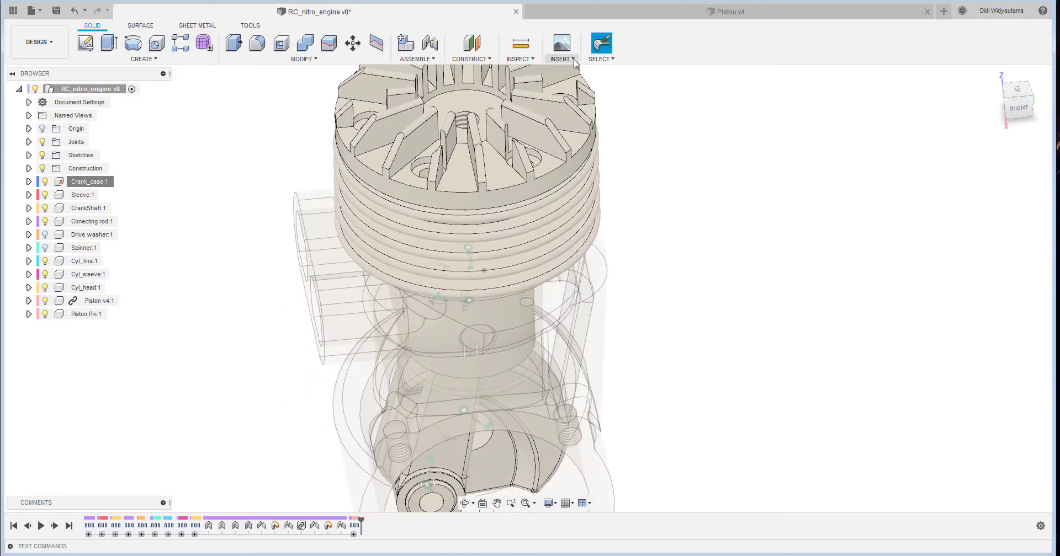
# - Measure the diameter of a screw hole in the cylinder head
pyautogui.click(529, 48)
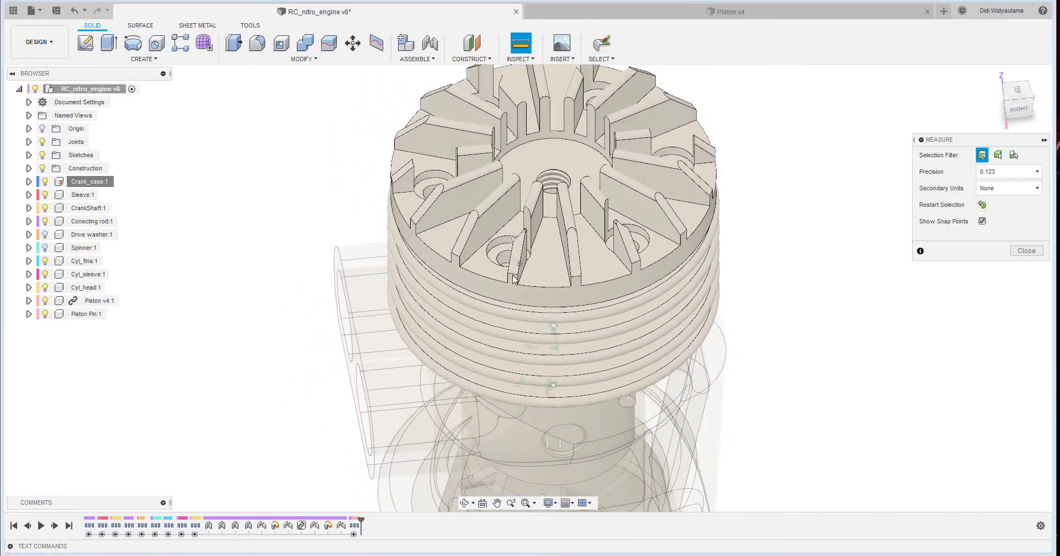
pyautogui.click(508, 234)
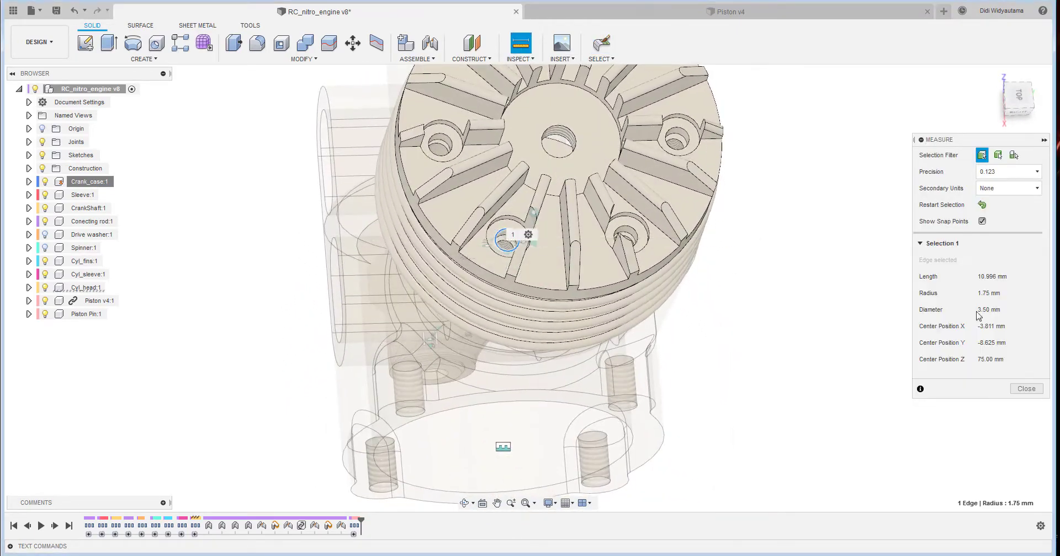
pyautogui.click(1028, 389)
# - Start inserting a McMaster-Carr component and narrow the screws catalog to metric socket head screws
pyautogui.click(519, 59)
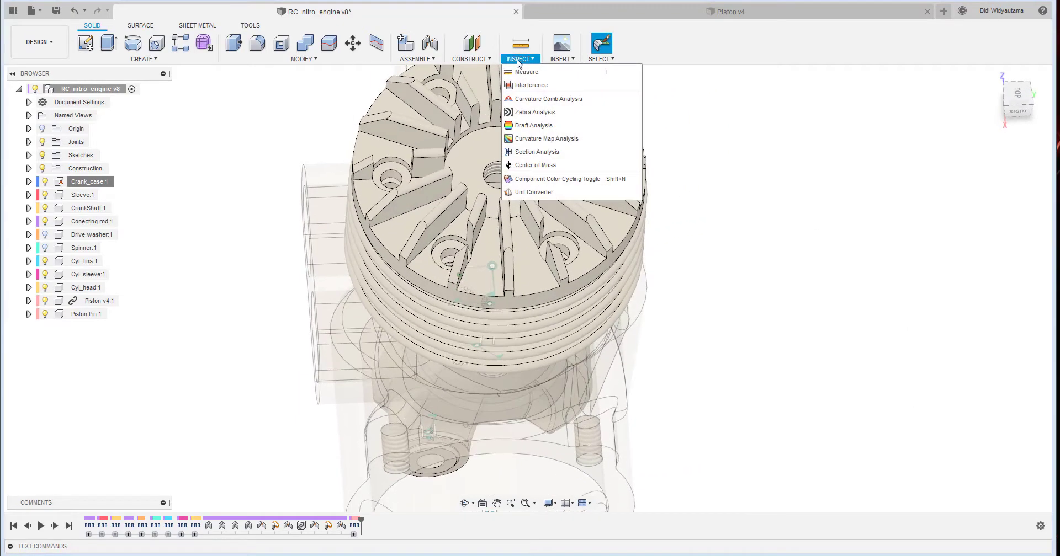
pyautogui.moveTo(554, 59)
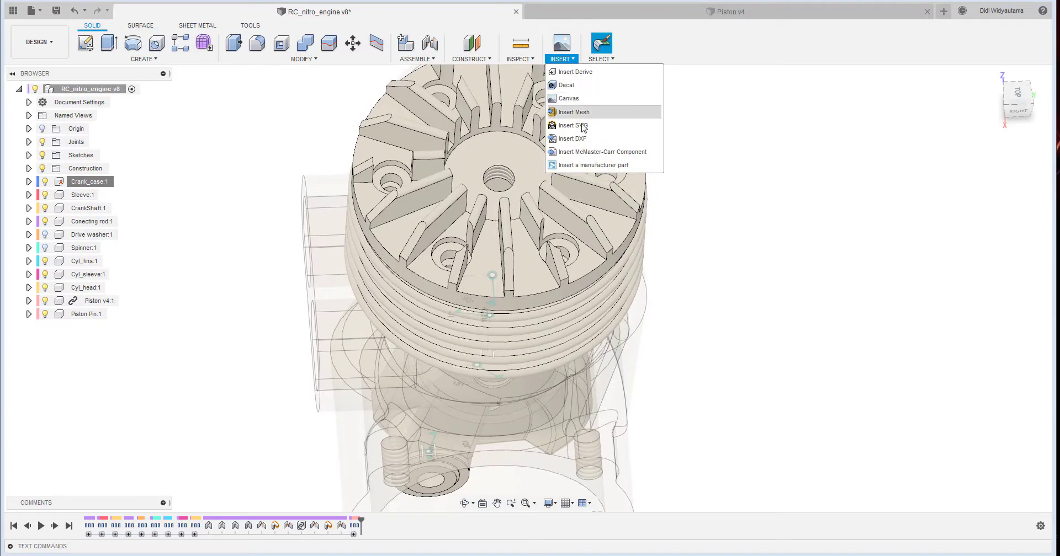
pyautogui.click(602, 152)
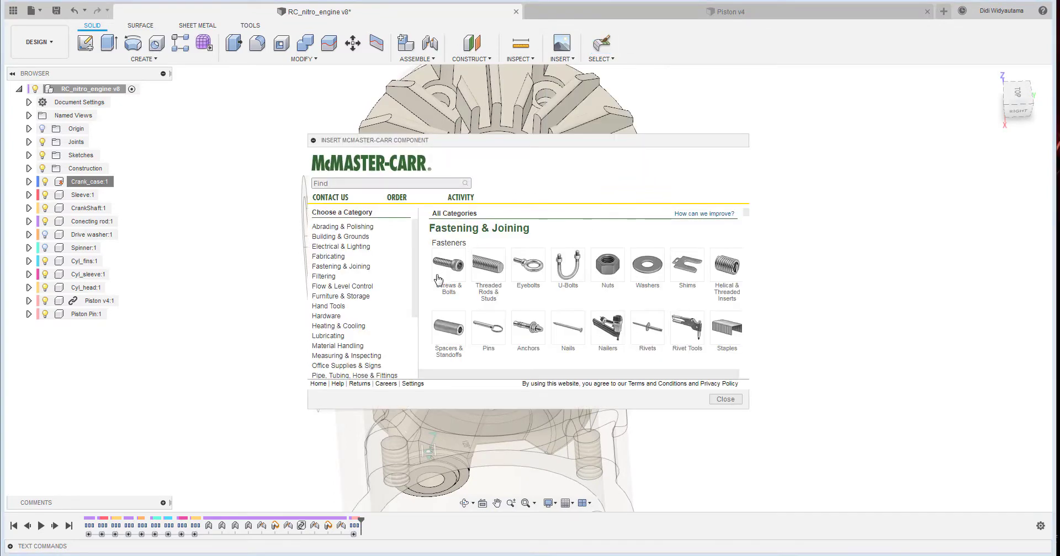
pyautogui.click(453, 269)
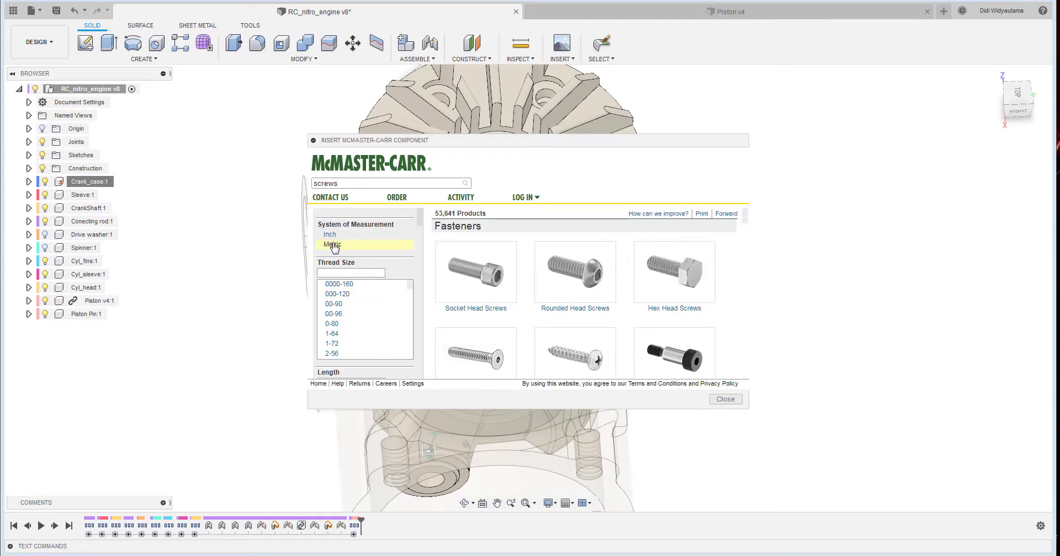
pyautogui.click(332, 245)
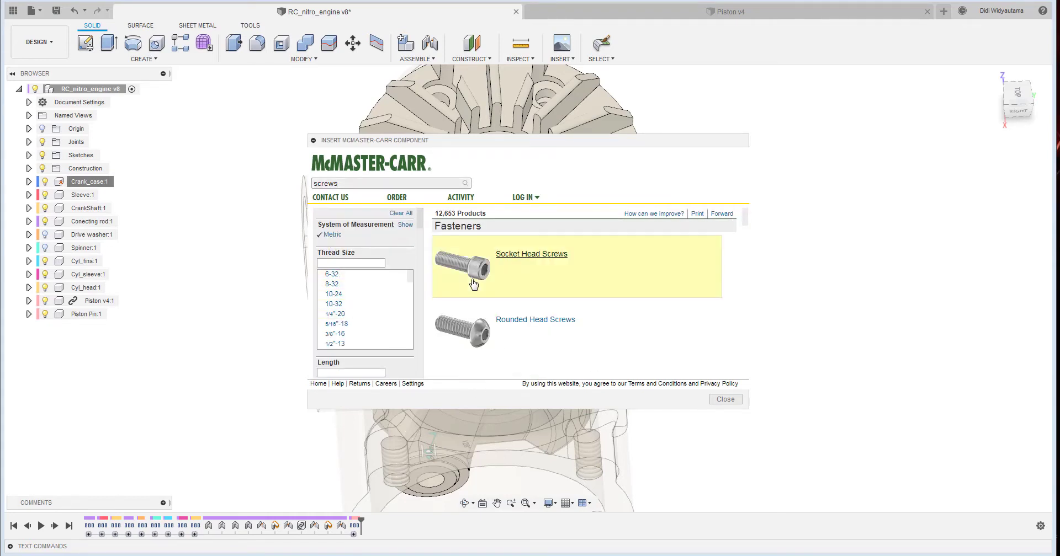
pyautogui.click(549, 255)
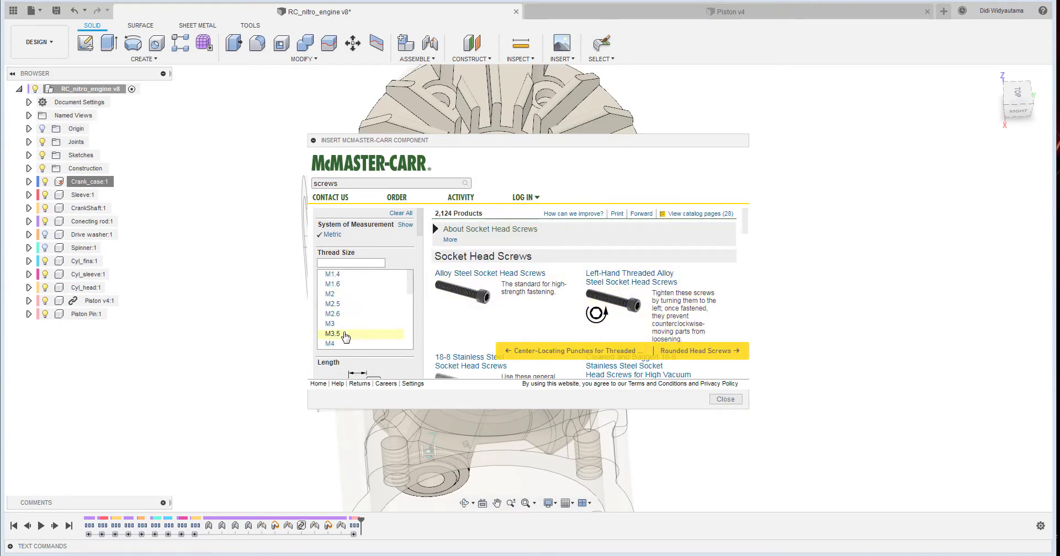
# - Filter the socket head screws to thread size M3.5, length 10 mm and head diameter 6.2 mm
pyautogui.click(333, 334)
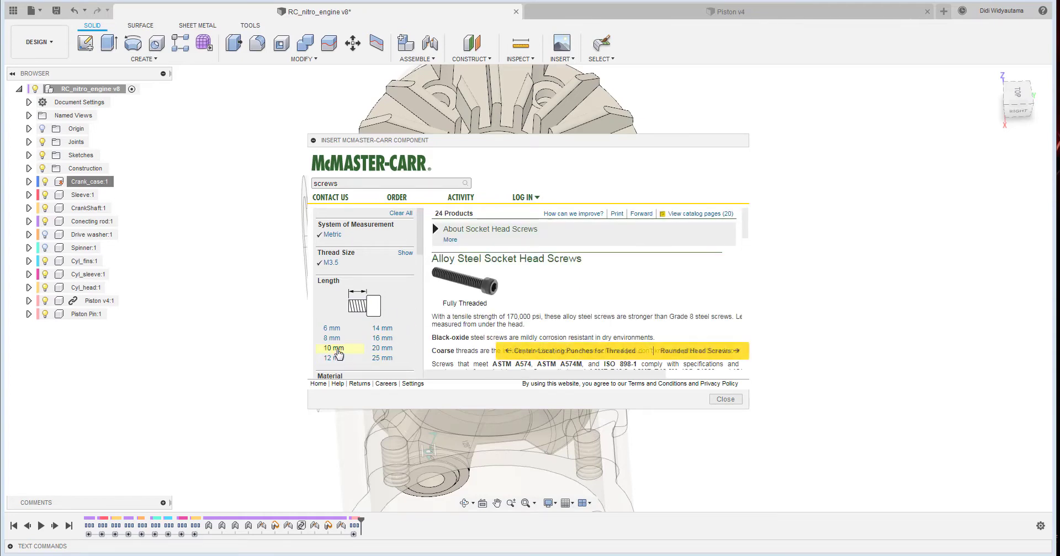
pyautogui.click(336, 348)
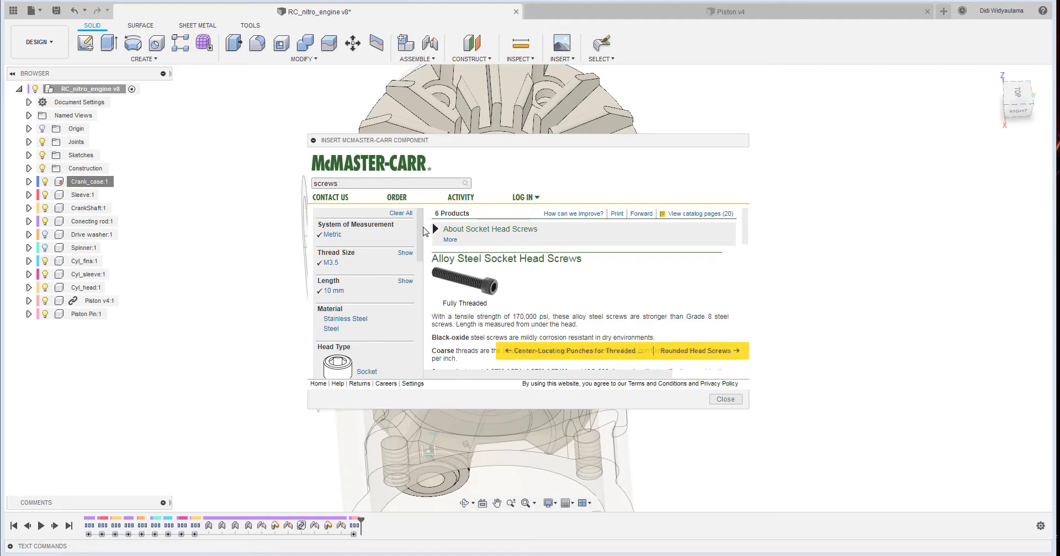
pyautogui.scroll(-3, 420, 232)
pyautogui.scroll(-5, 483, 295)
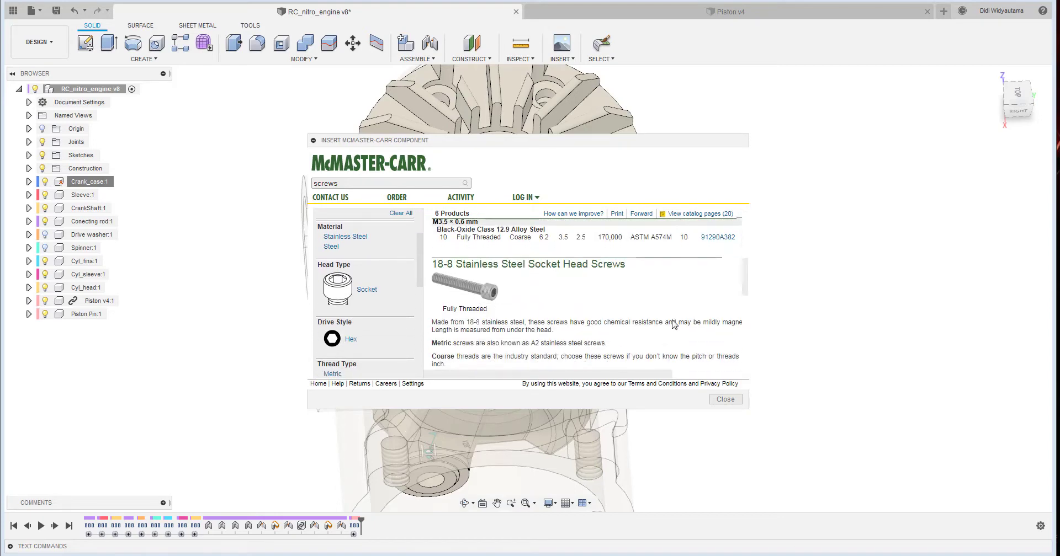
pyautogui.scroll(-10, 668, 322)
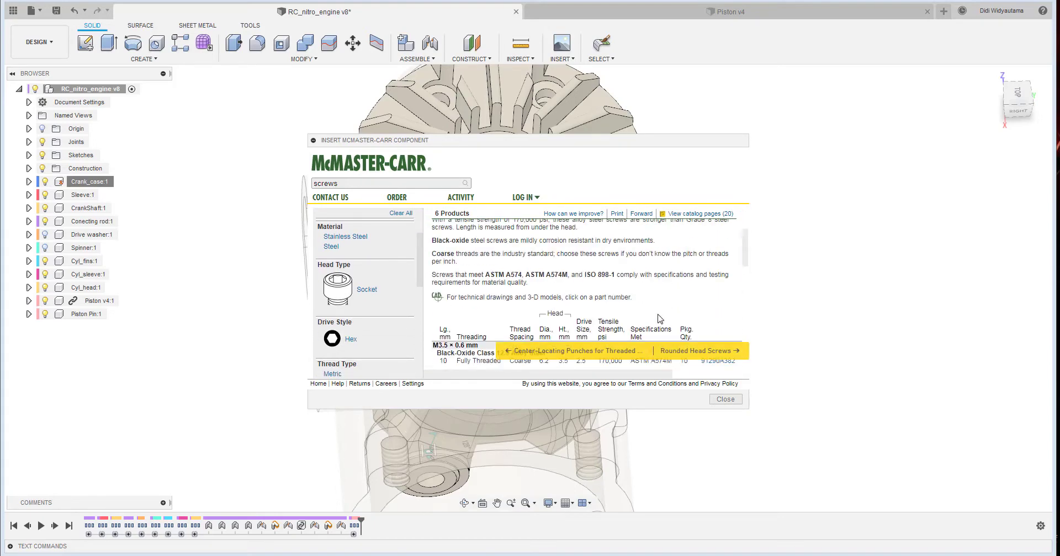
pyautogui.scroll(2, 660, 319)
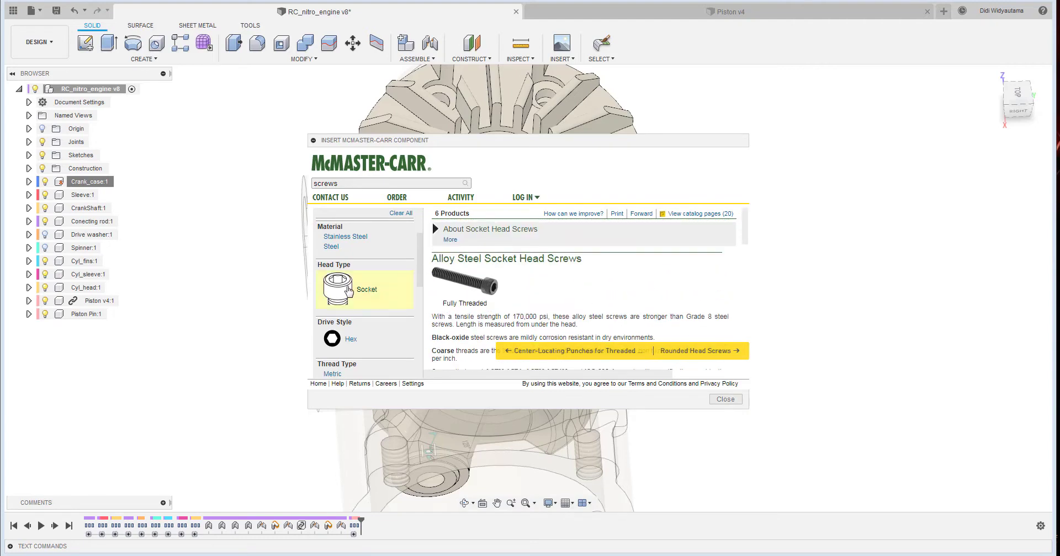
pyautogui.scroll(-2, 386, 291)
pyautogui.scroll(-1, 348, 282)
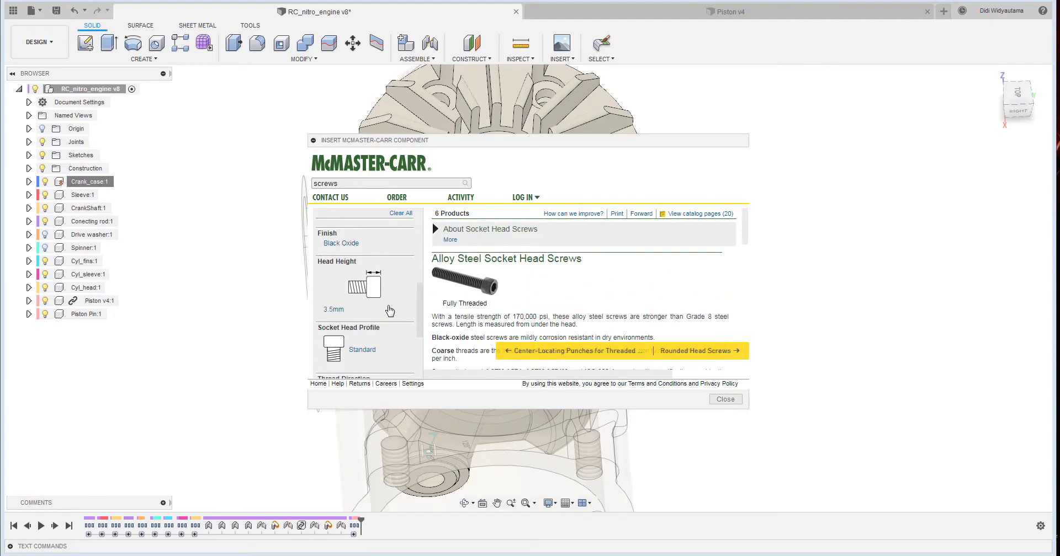
pyautogui.scroll(-2, 409, 332)
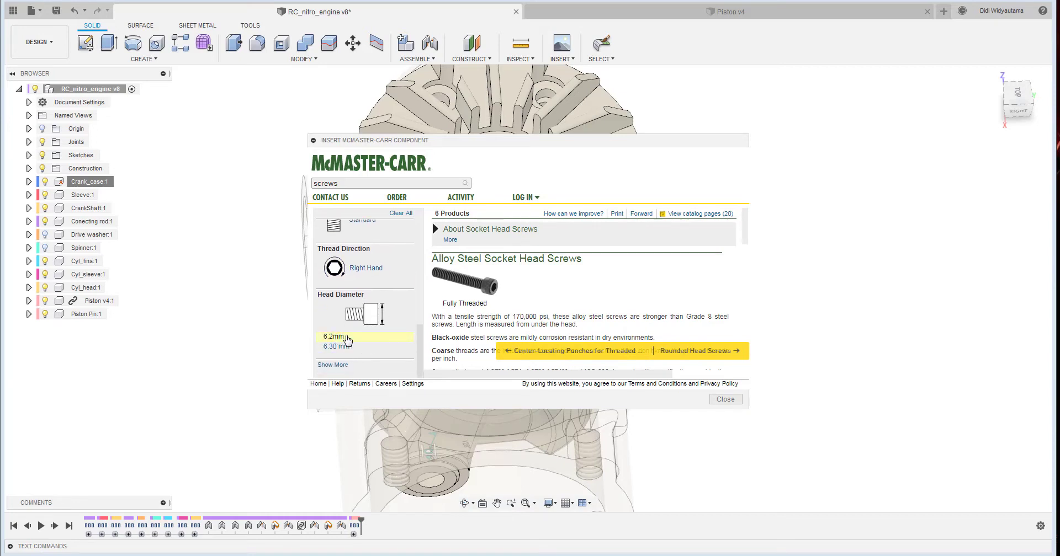
pyautogui.click(333, 336)
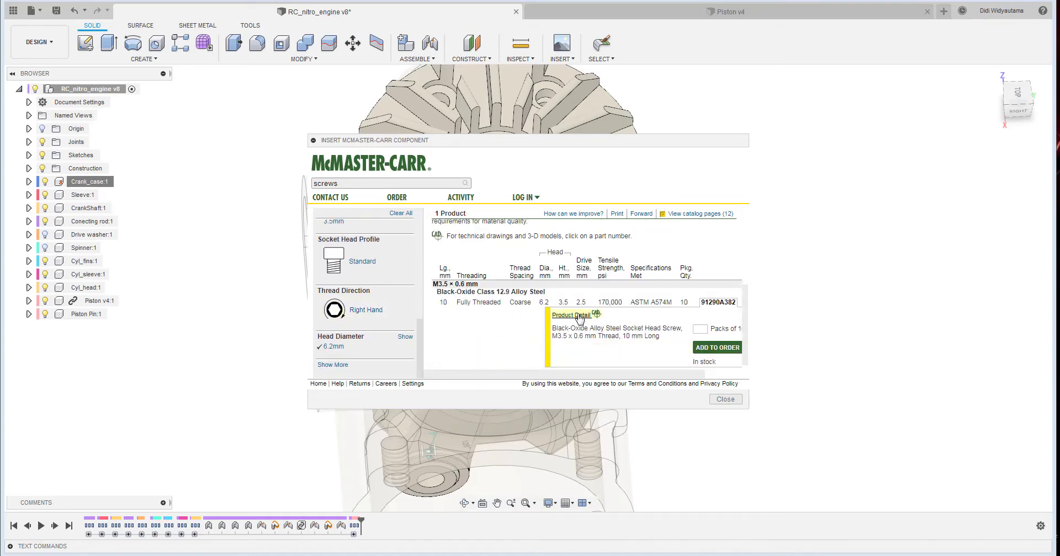
# - Open the product details of black-oxide alloy steel socket head screw 91290A382 and go to its 3-D model download options
pyautogui.click(578, 316)
pyautogui.scroll(-10, 658, 281)
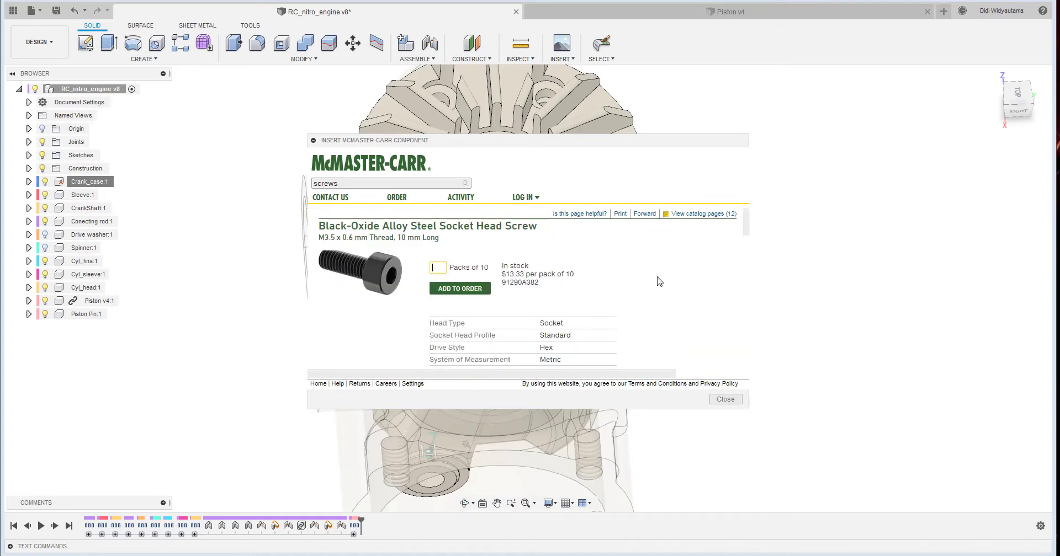
pyautogui.scroll(-2, 658, 281)
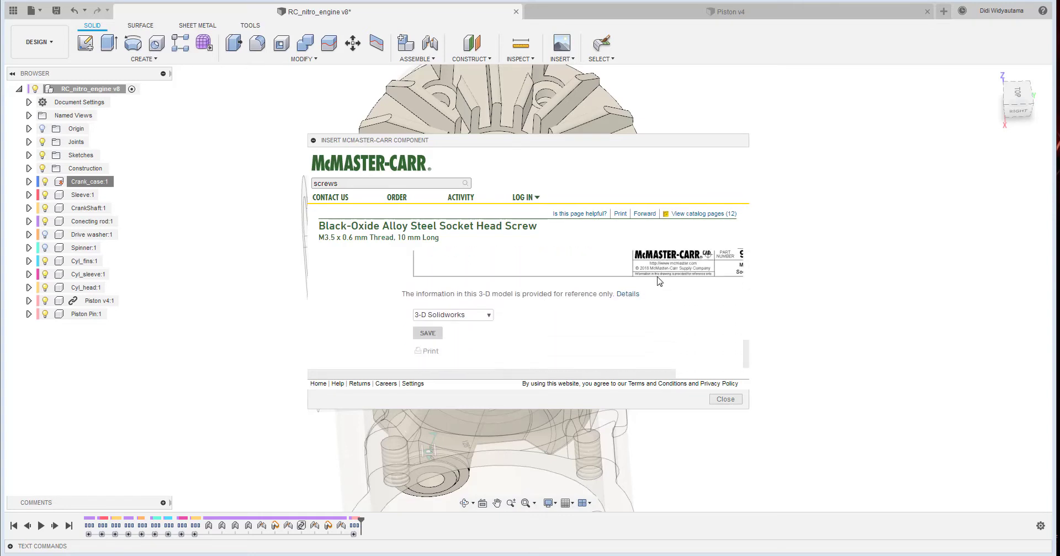
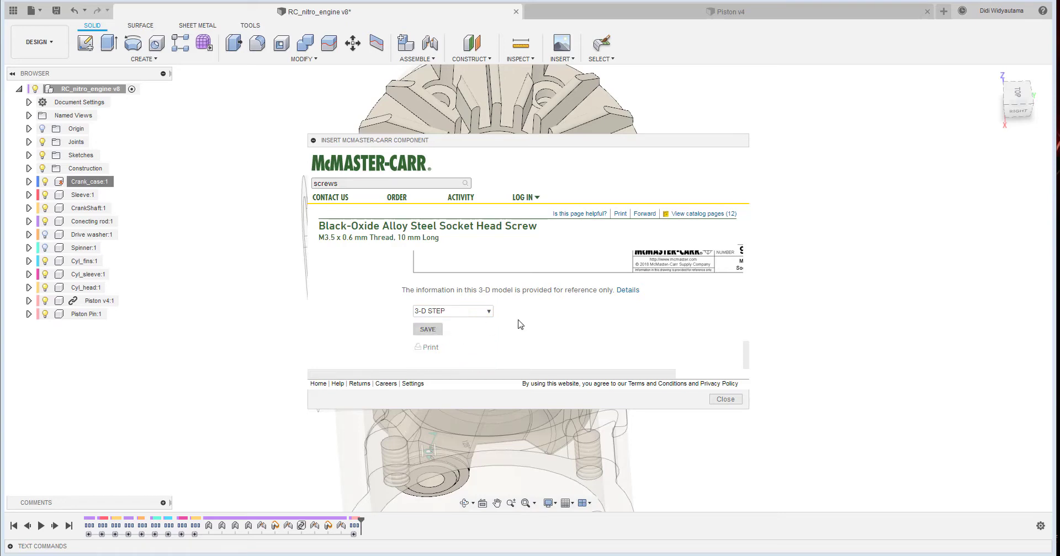
# - Insert the 10 mm socket head screw 91290A382 as a 3-D STEP model and accept its default position
pyautogui.click(429, 330)
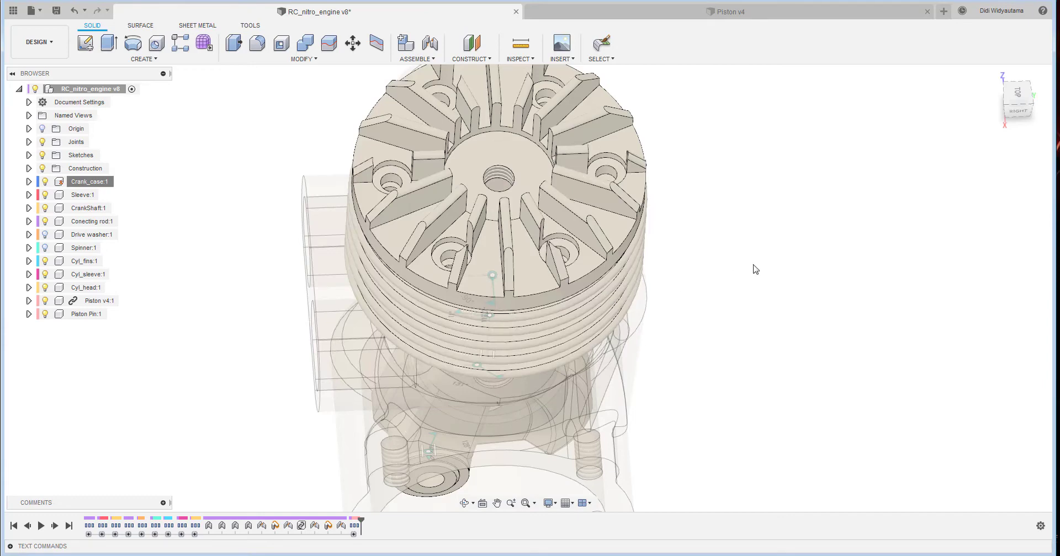
pyautogui.scroll(10, 639, 424)
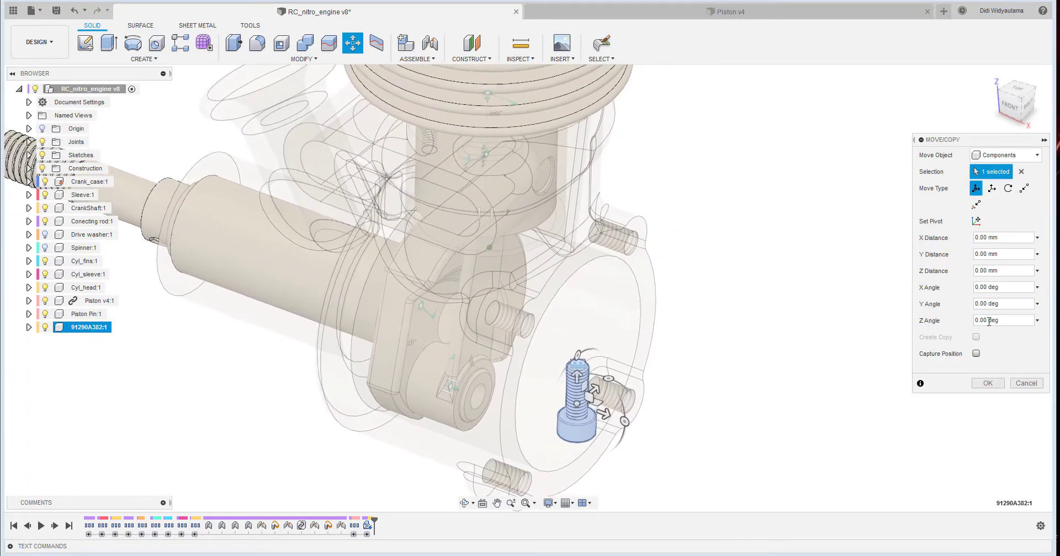
pyautogui.click(987, 383)
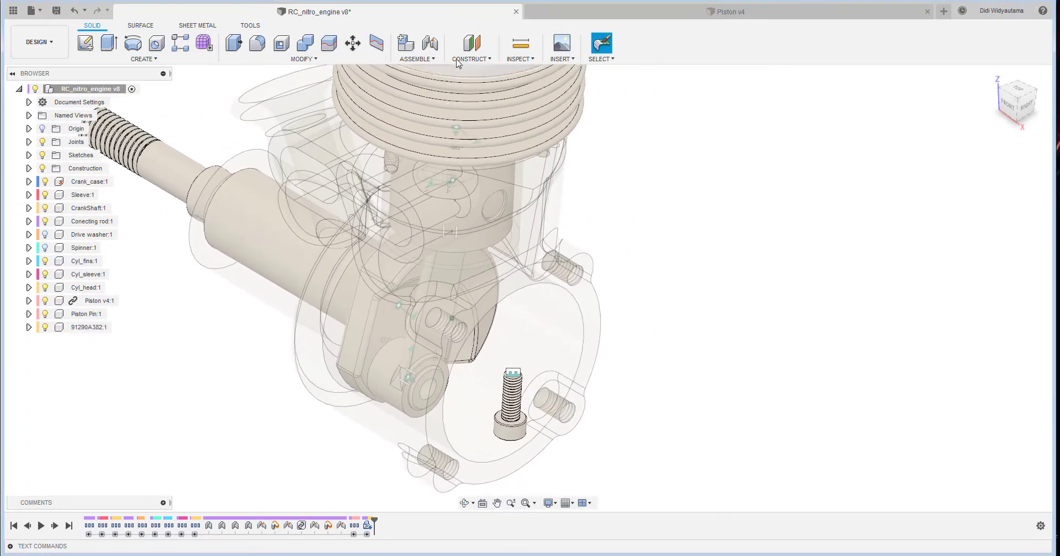
# - Join the underside of the 10 mm screw's head to a counterbored cylinder head hole with a rigid joint, flipped so the thread points down
pyautogui.click(430, 43)
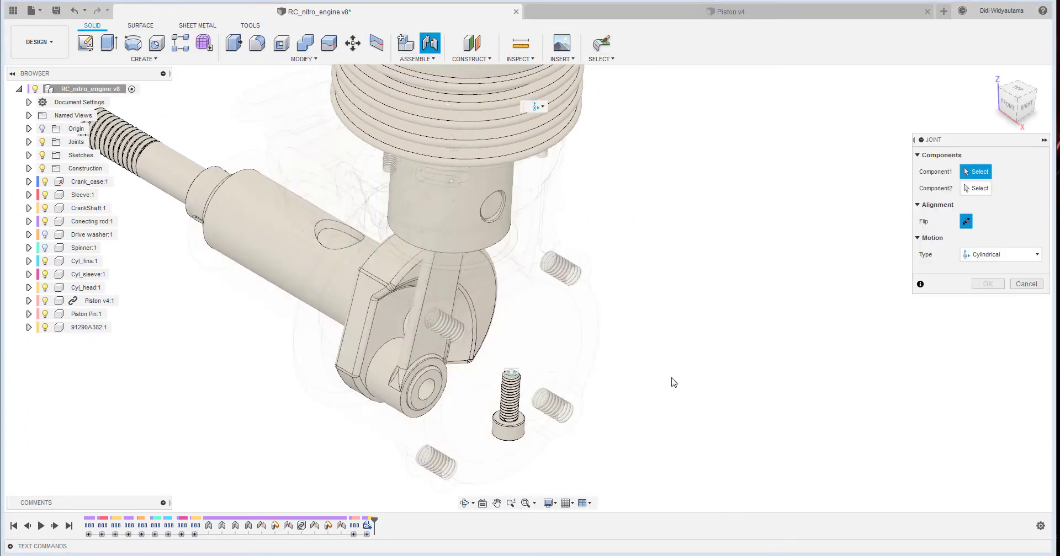
pyautogui.click(1005, 255)
pyautogui.click(990, 274)
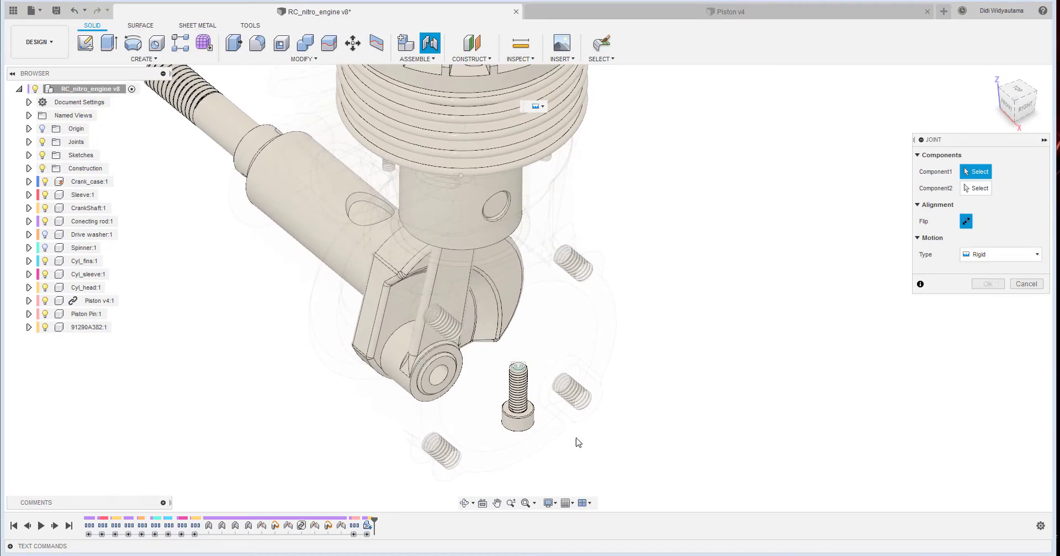
pyautogui.scroll(3, 524, 417)
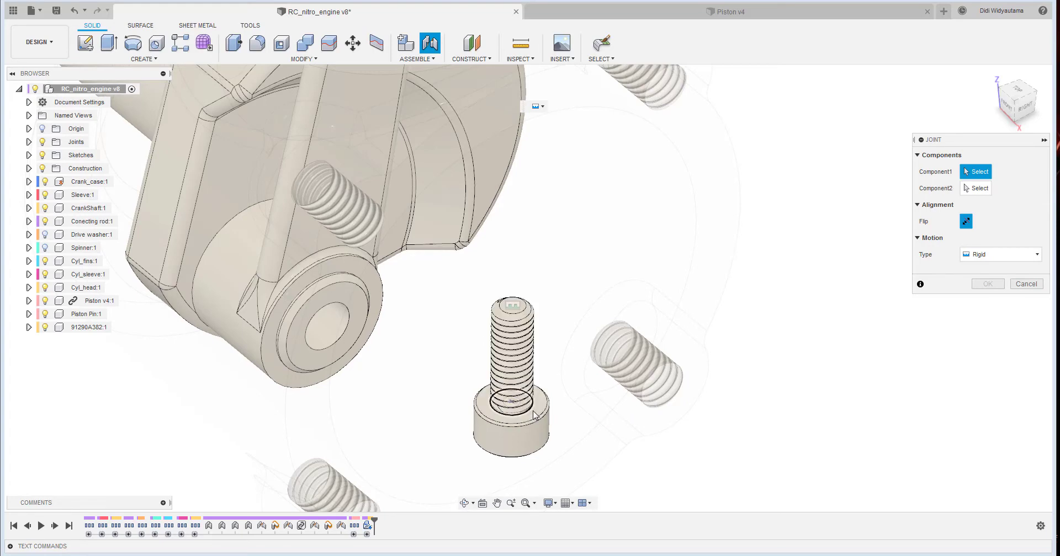
pyautogui.scroll(4, 533, 415)
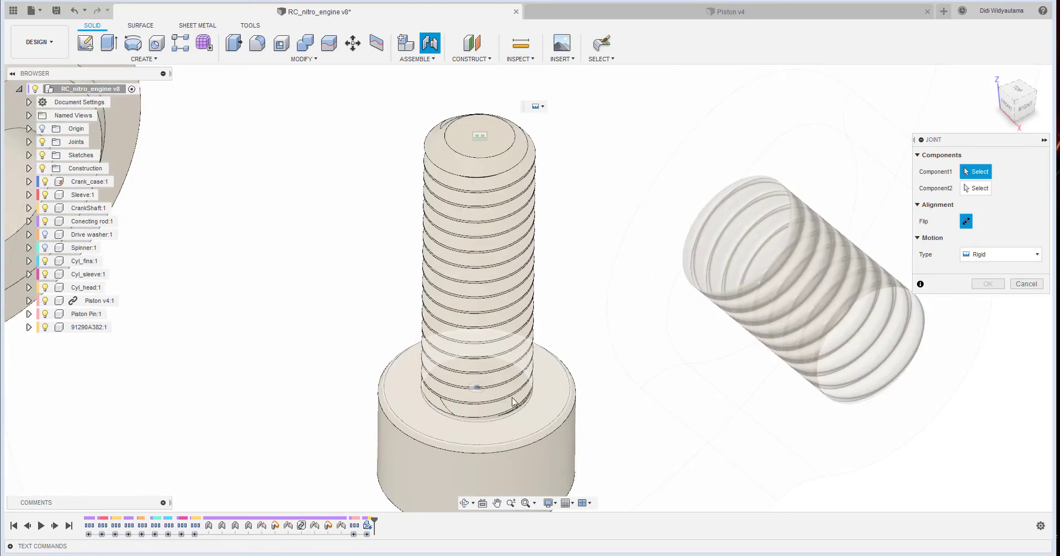
pyautogui.click(478, 388)
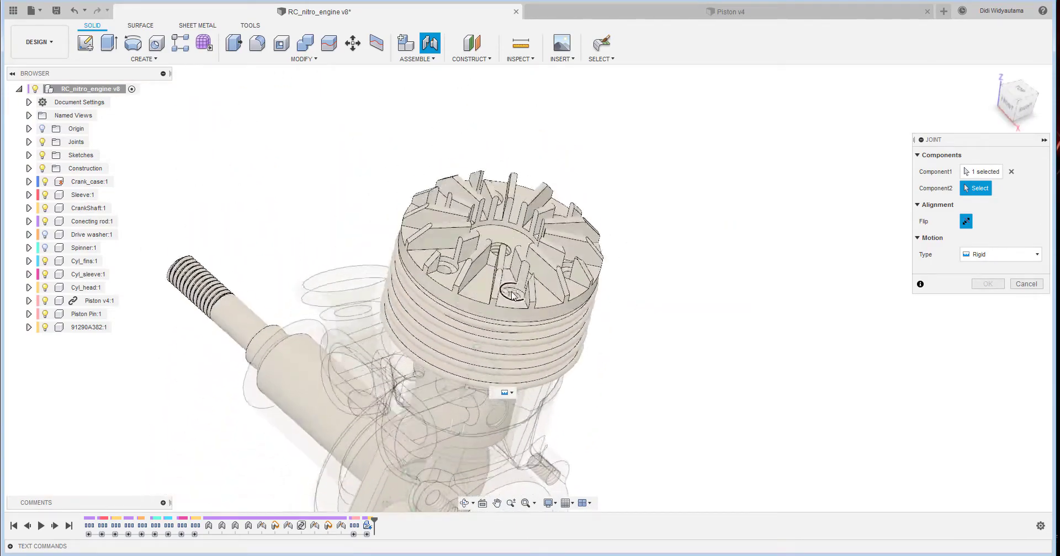
pyautogui.click(508, 340)
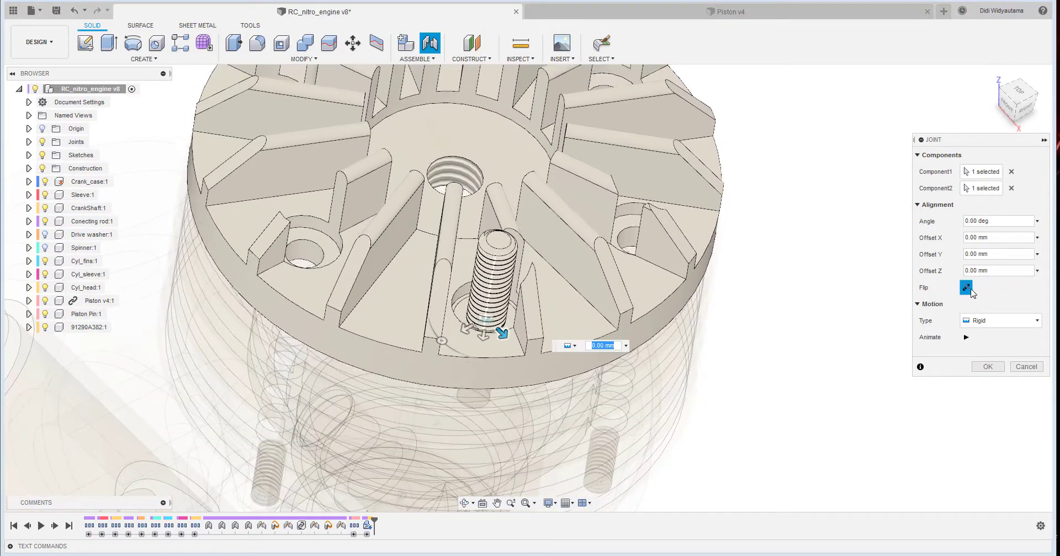
pyautogui.click(966, 288)
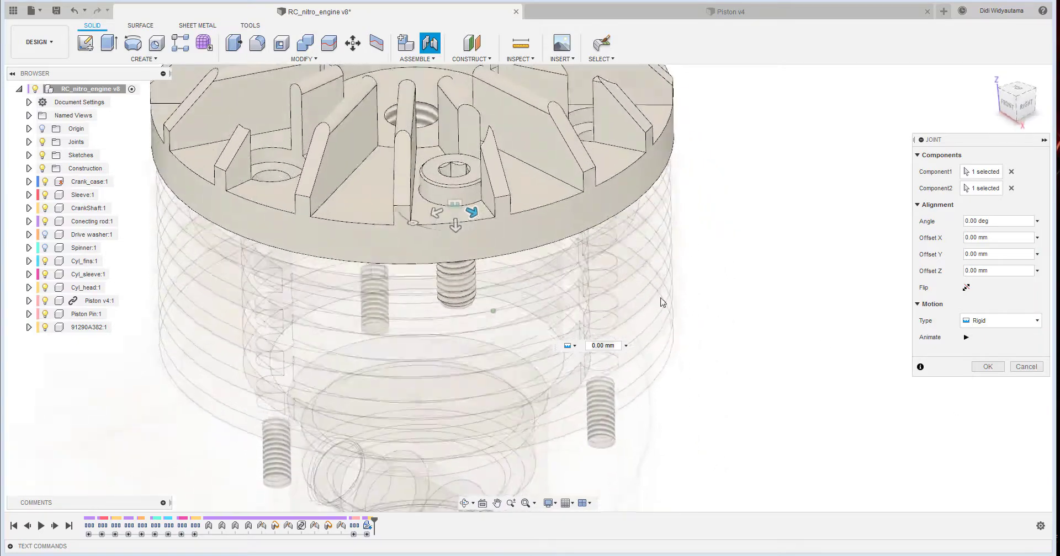
pyautogui.keyDown('shift'); pyautogui.moveTo(457, 255); pyautogui.dragTo(496, 318, button='middle'); pyautogui.keyUp('shift')
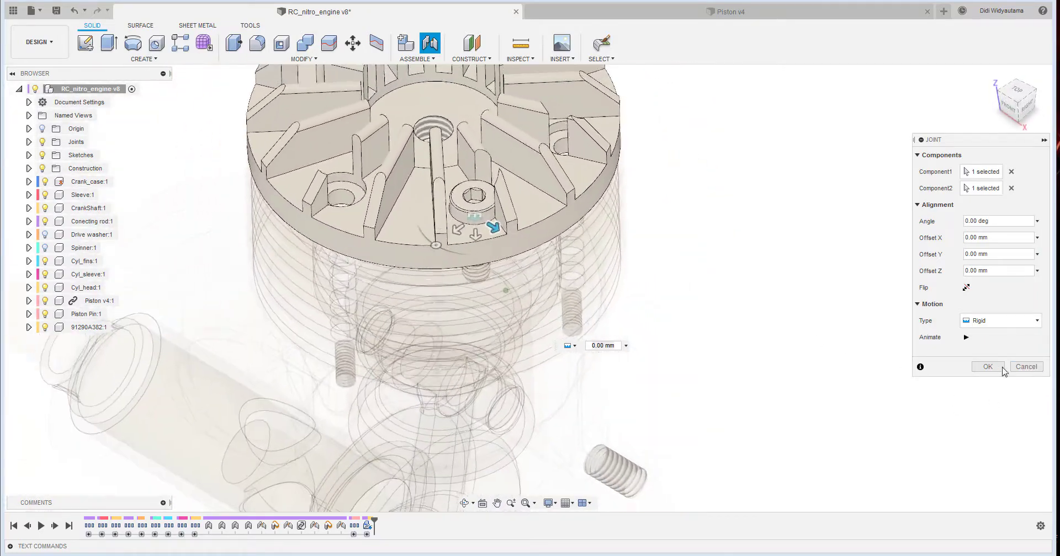
pyautogui.click(991, 367)
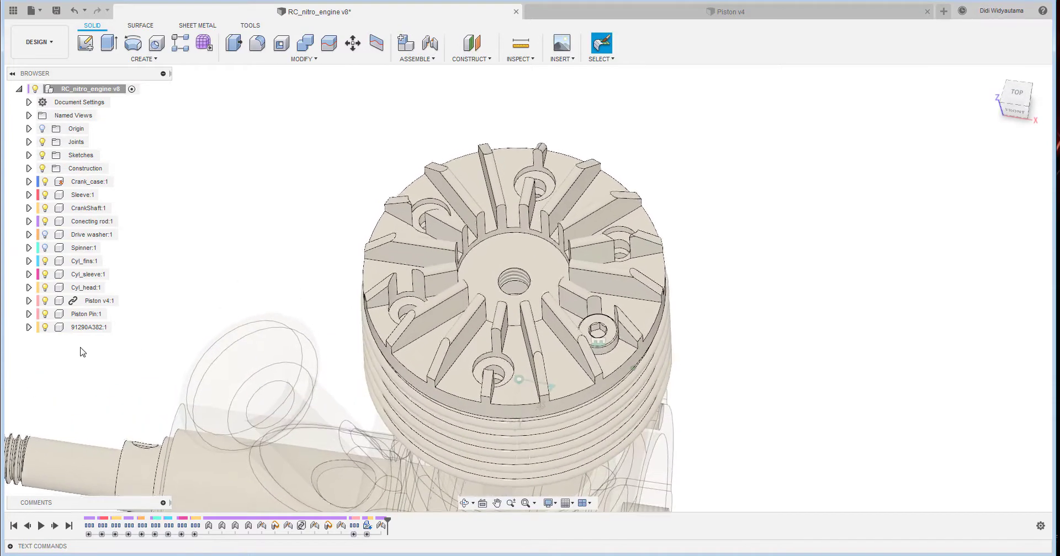
# - Pattern the 91290A382 screw component in a full circle around the cylinder head's axis with a quantity of 3
pyautogui.click(87, 328)
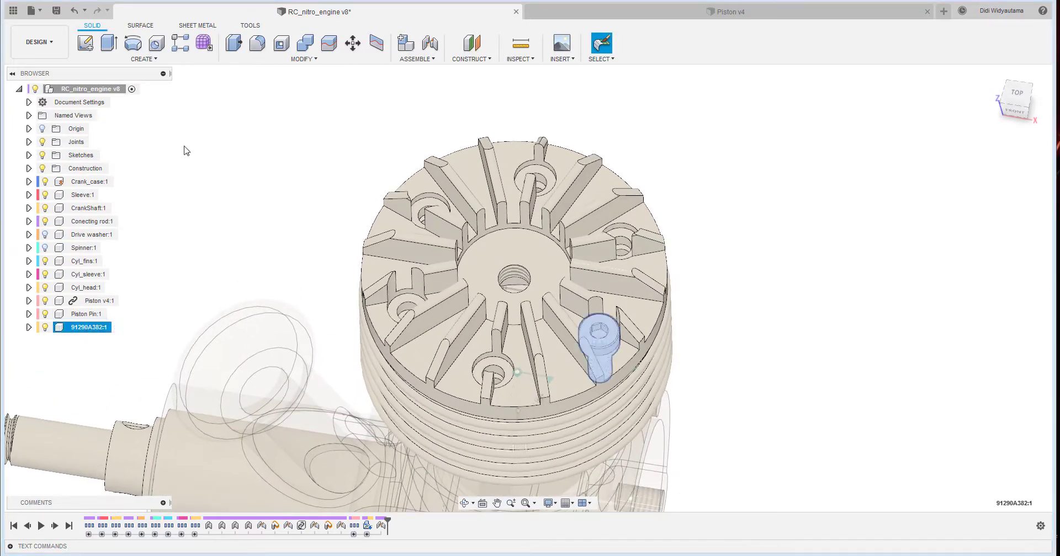
pyautogui.click(163, 59)
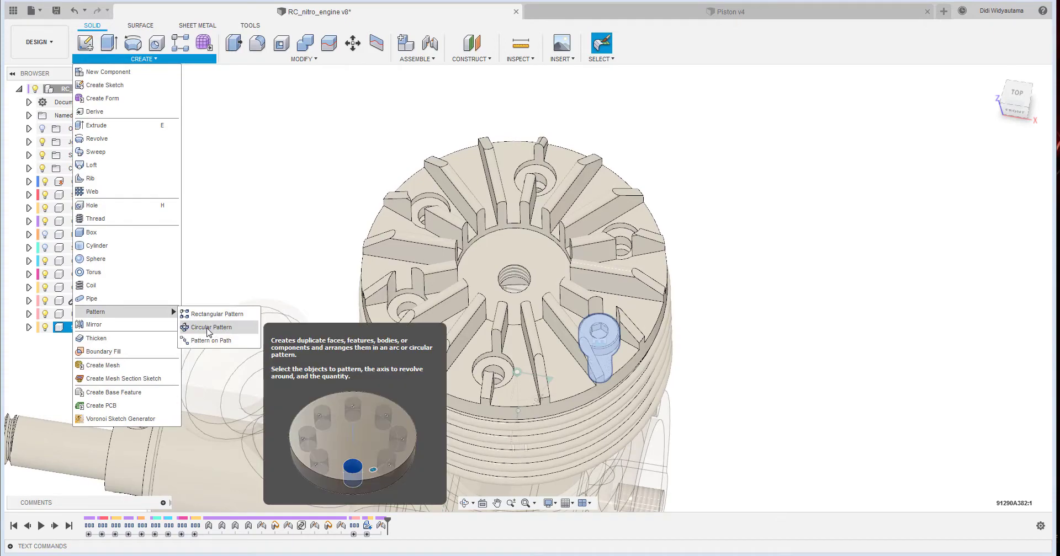
pyautogui.click(209, 330)
pyautogui.keyDown('shift'); pyautogui.moveTo(789, 384); pyautogui.dragTo(803, 348, button='middle'); pyautogui.keyUp('shift')
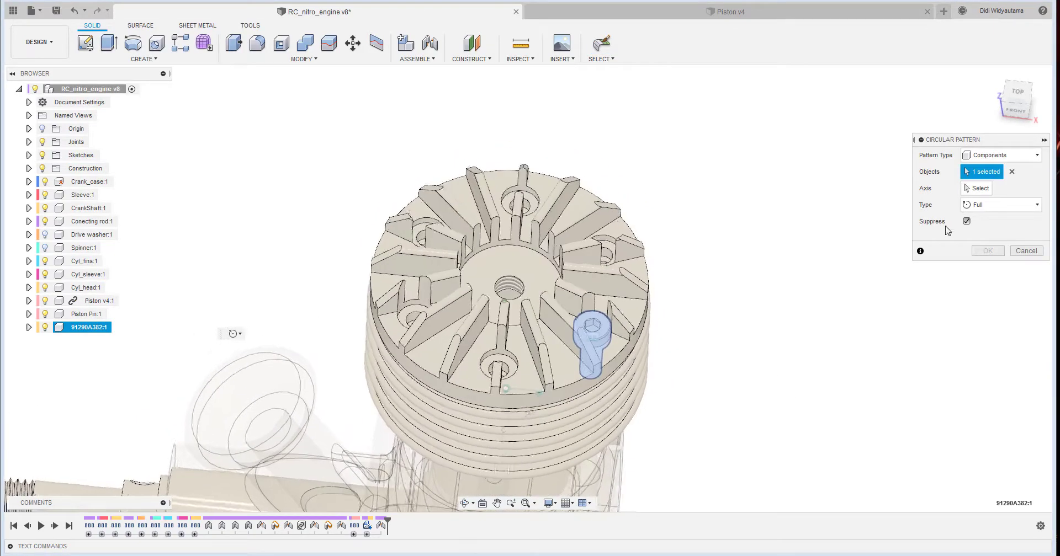
pyautogui.click(1009, 156)
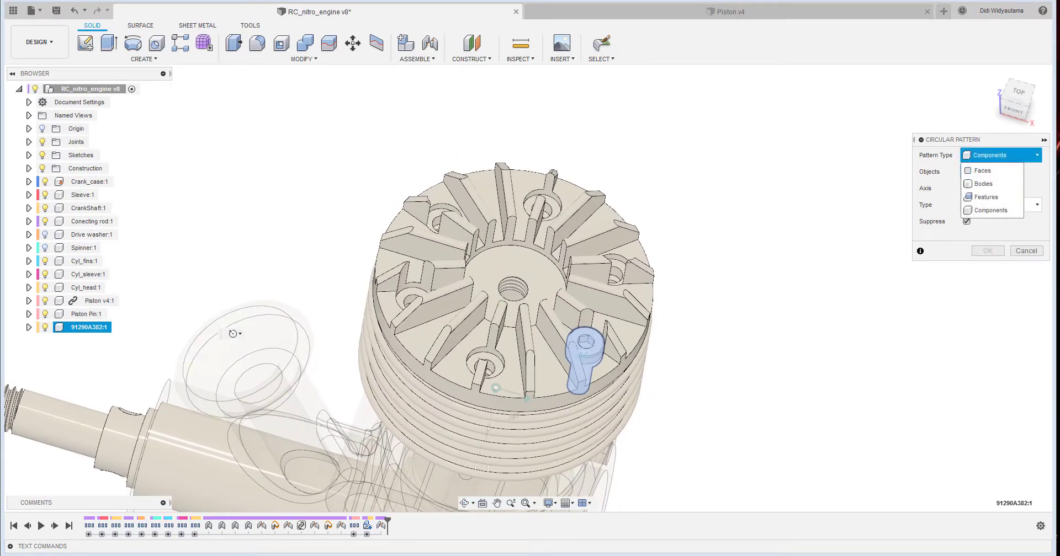
pyautogui.click(991, 211)
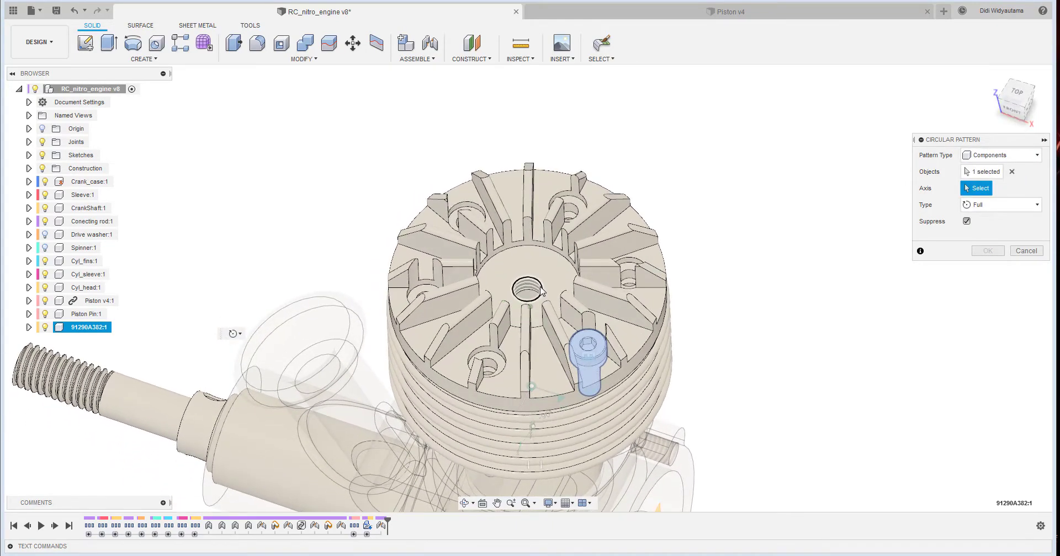
pyautogui.click(600, 320)
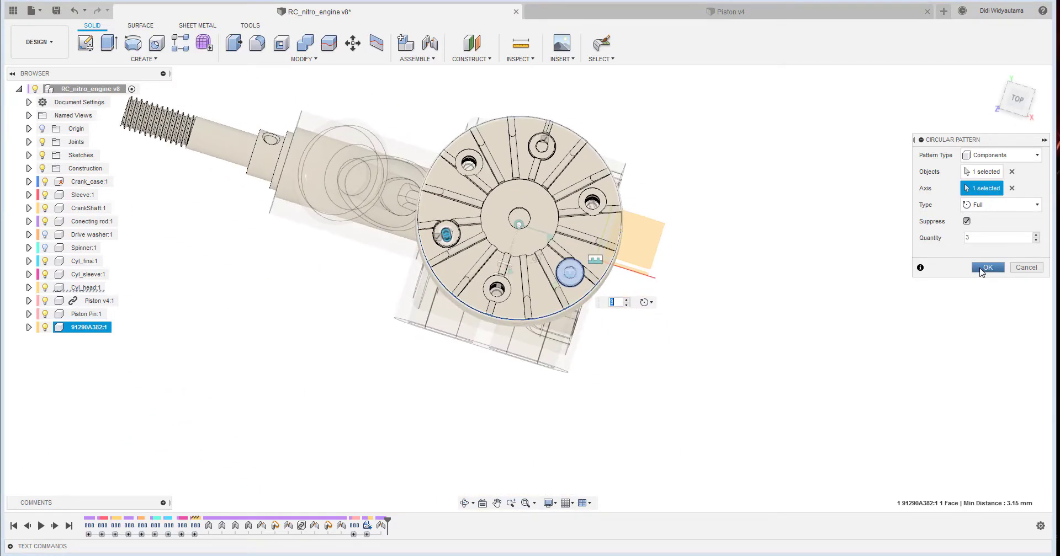
pyautogui.click(983, 270)
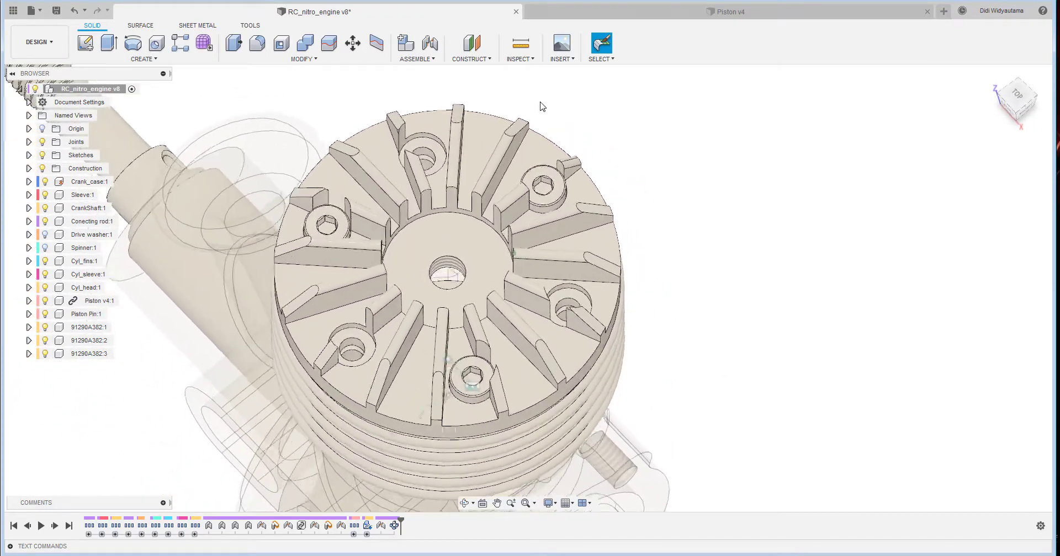
# - Start inserting another McMaster-Carr component and narrow the screws catalog to metric socket head screws
pyautogui.click(556, 58)
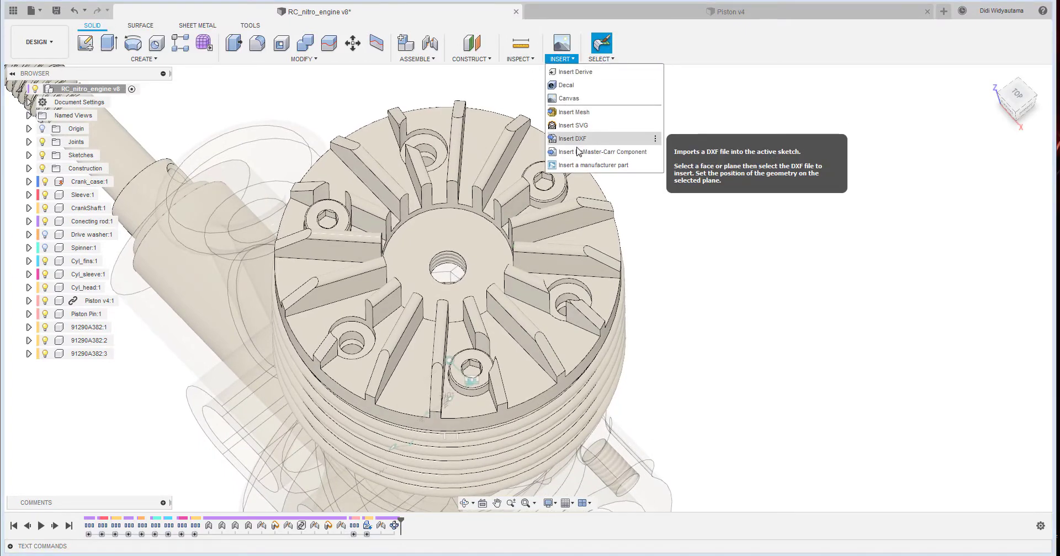
pyautogui.click(579, 146)
pyautogui.click(456, 270)
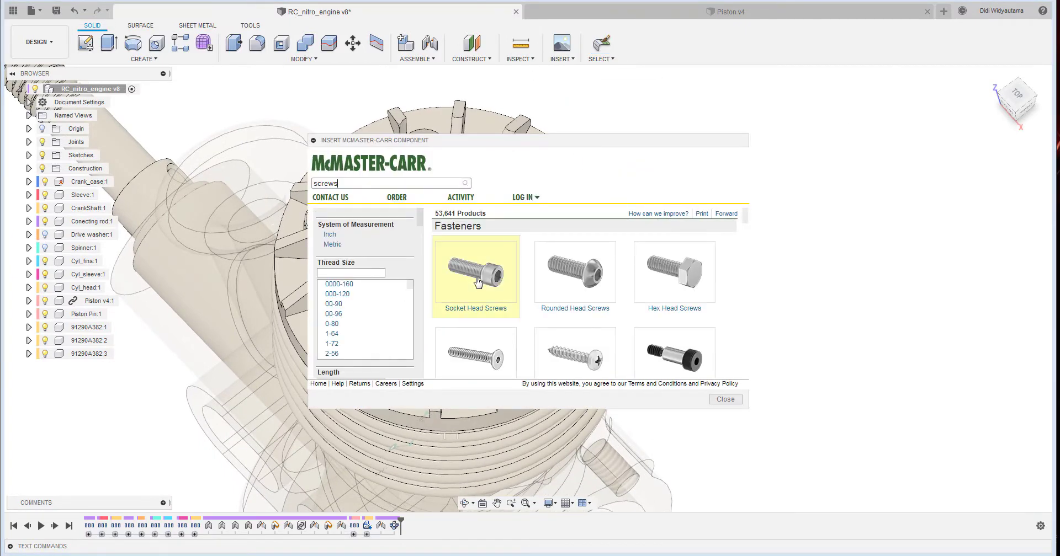
pyautogui.click(332, 245)
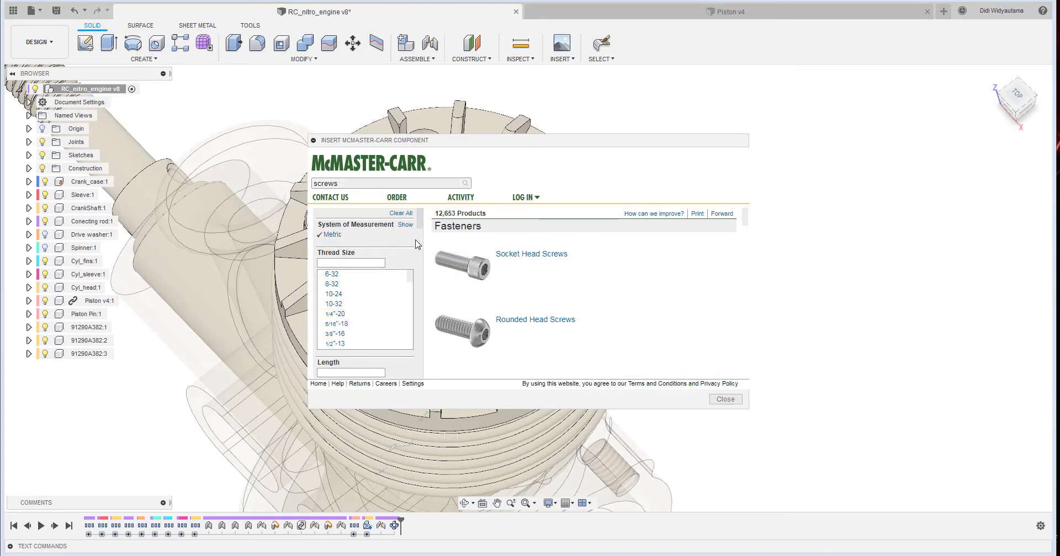
pyautogui.click(514, 254)
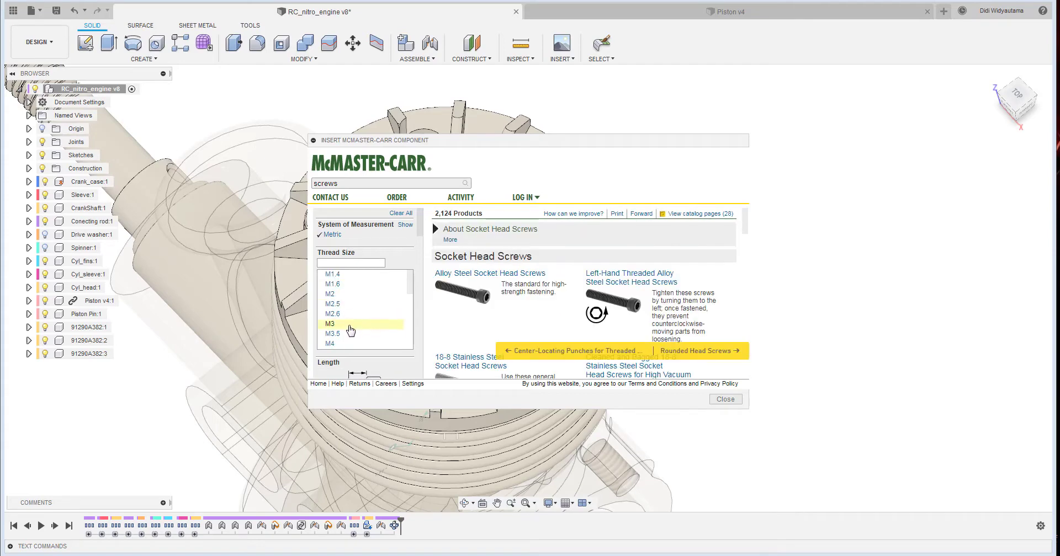
# - Filter the socket head screws to thread size M3.5, length 25 mm and head diameter 6.2 mm
pyautogui.click(341, 335)
pyautogui.scroll(-3, 411, 332)
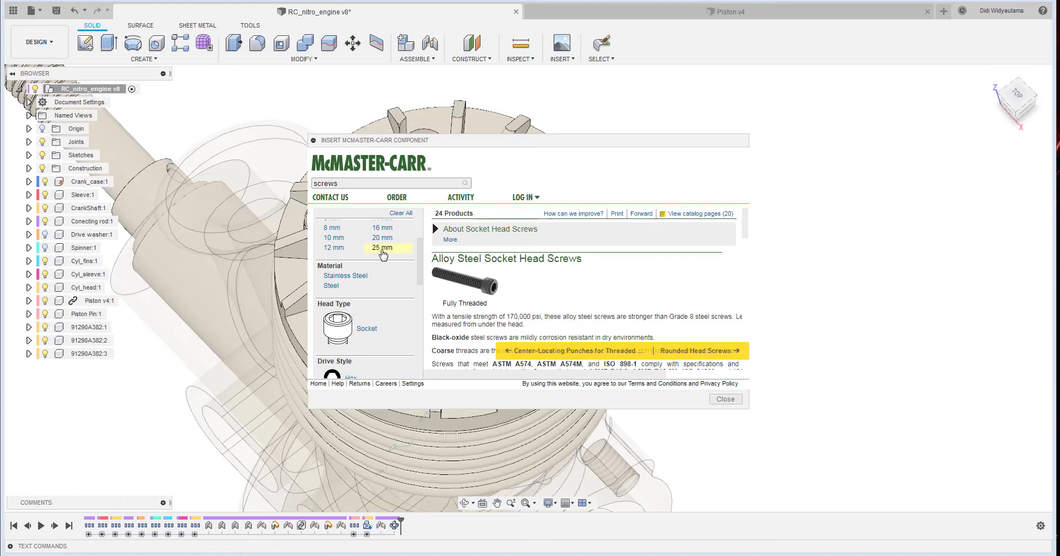
pyautogui.click(377, 249)
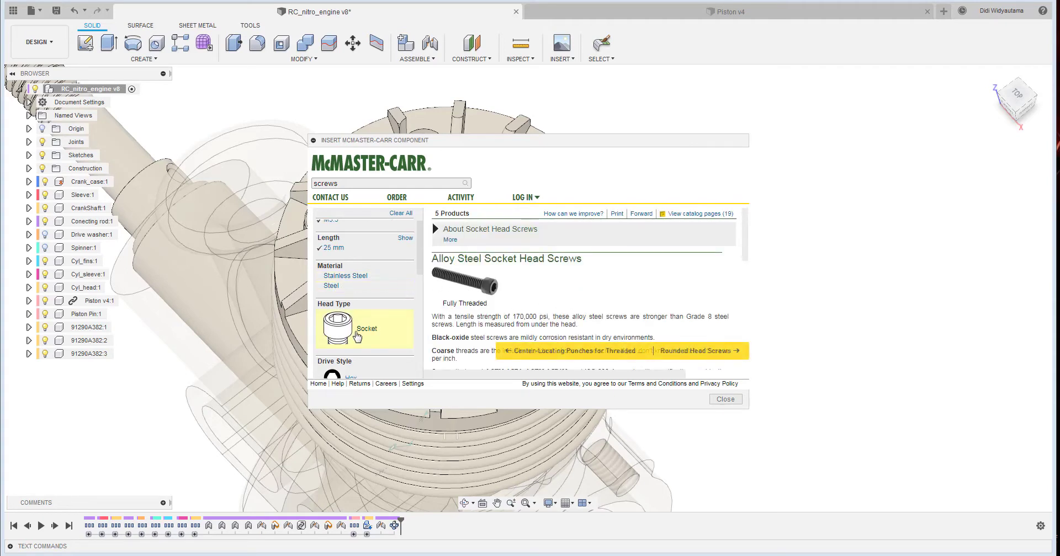
pyautogui.scroll(-3, 357, 337)
pyautogui.scroll(-3, 360, 321)
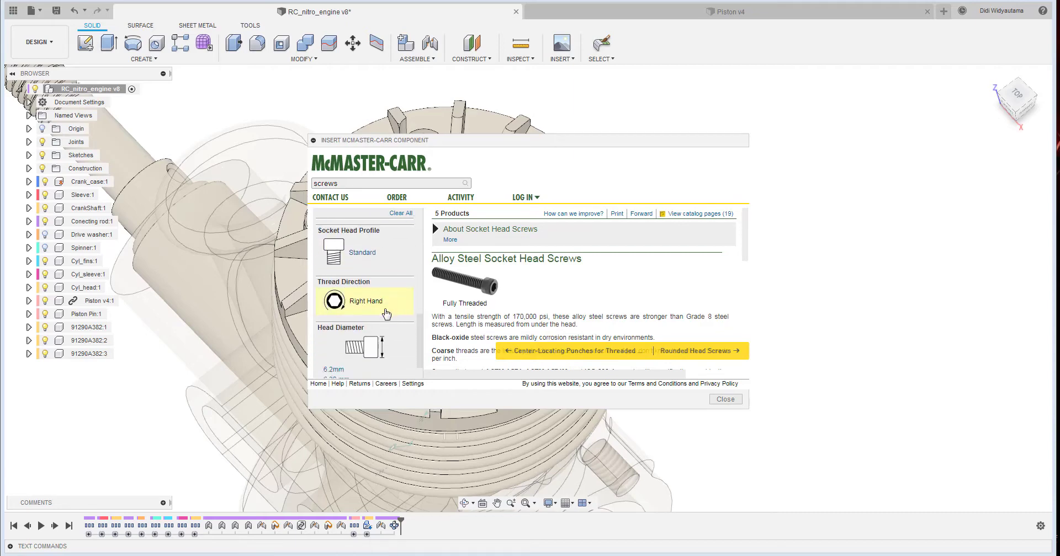
pyautogui.scroll(3, 393, 314)
pyautogui.scroll(-3, 392, 331)
pyautogui.scroll(-1, 395, 342)
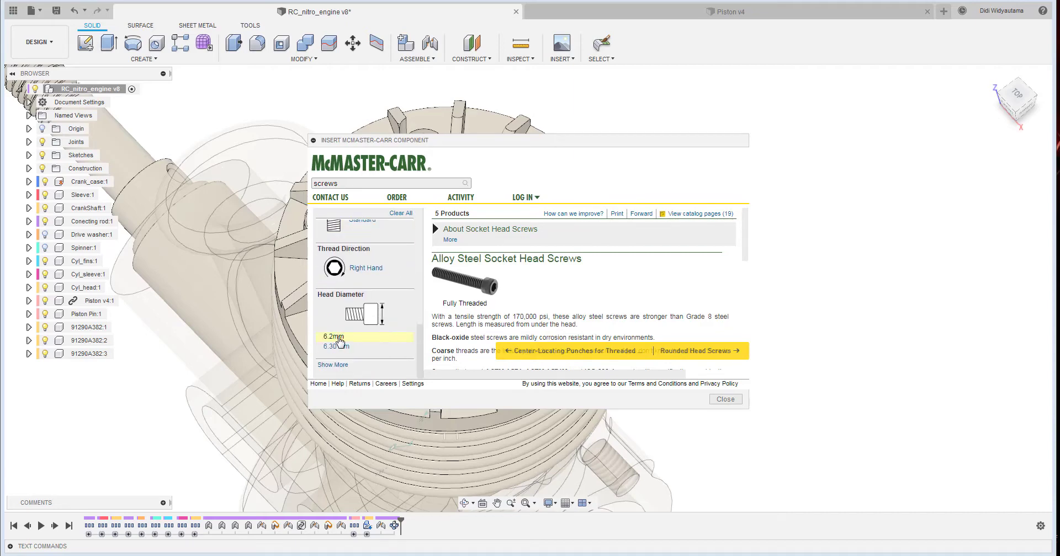
pyautogui.click(338, 338)
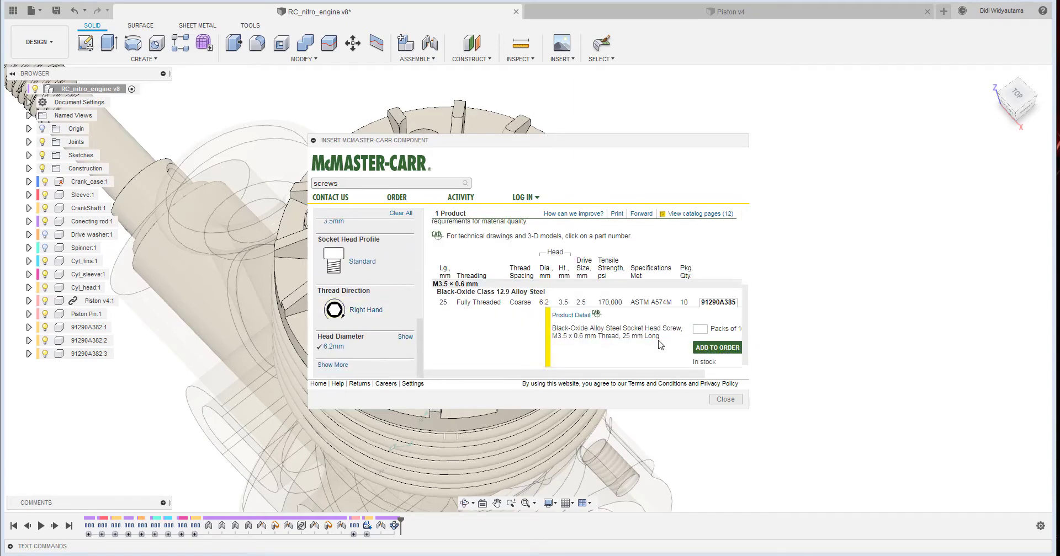
# - Insert black-oxide alloy steel socket head screw 91290A385 from its product details as a 3-D STEP model, accepting its default position
pyautogui.click(574, 309)
pyautogui.scroll(-3, 658, 305)
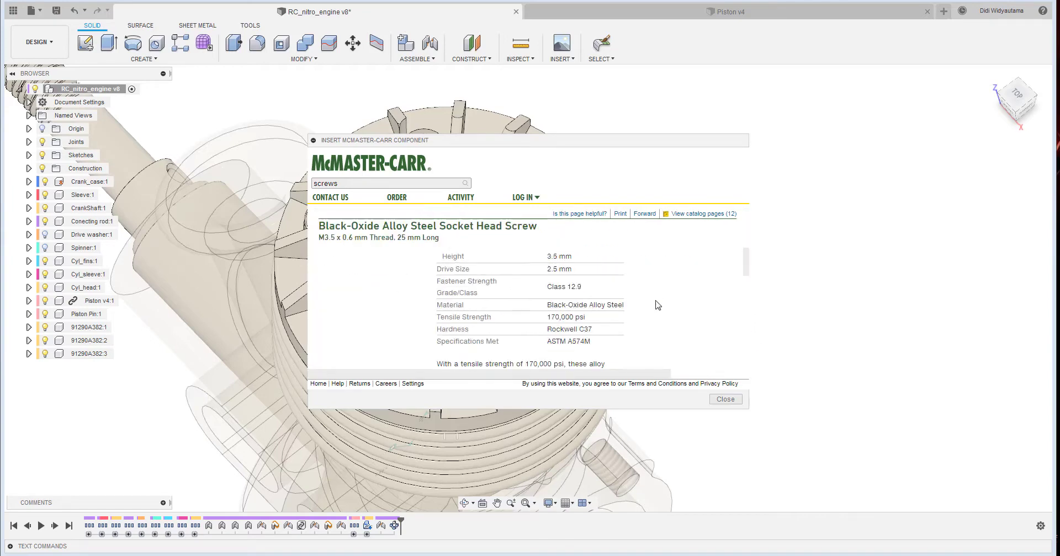
pyautogui.scroll(-5, 658, 305)
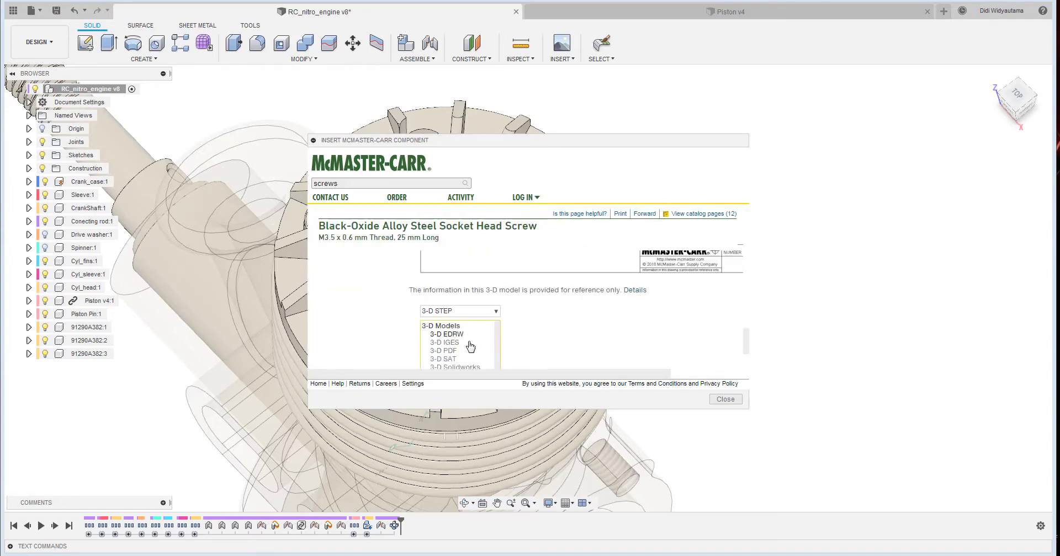
pyautogui.scroll(-2, 542, 334)
pyautogui.click(457, 285)
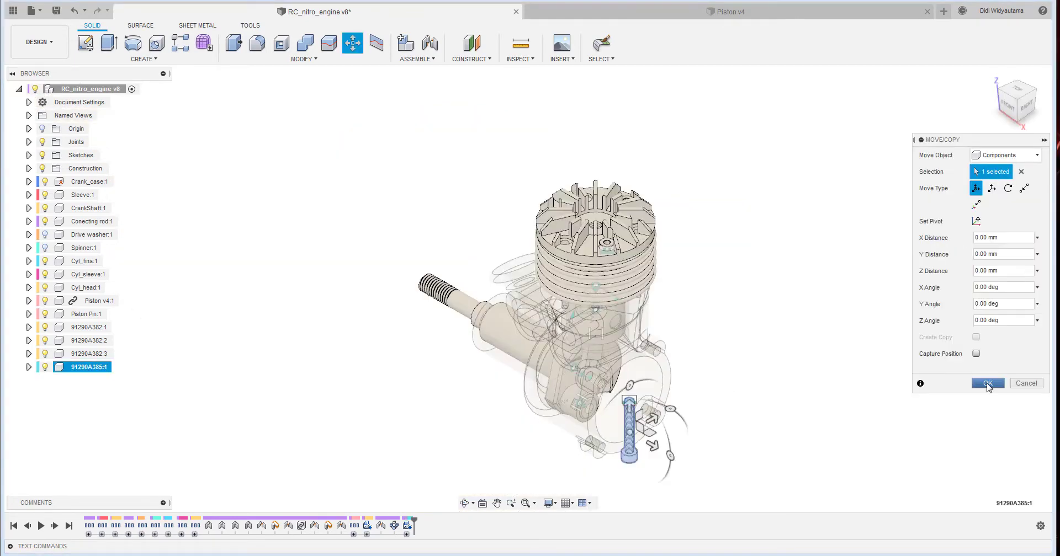
pyautogui.click(987, 384)
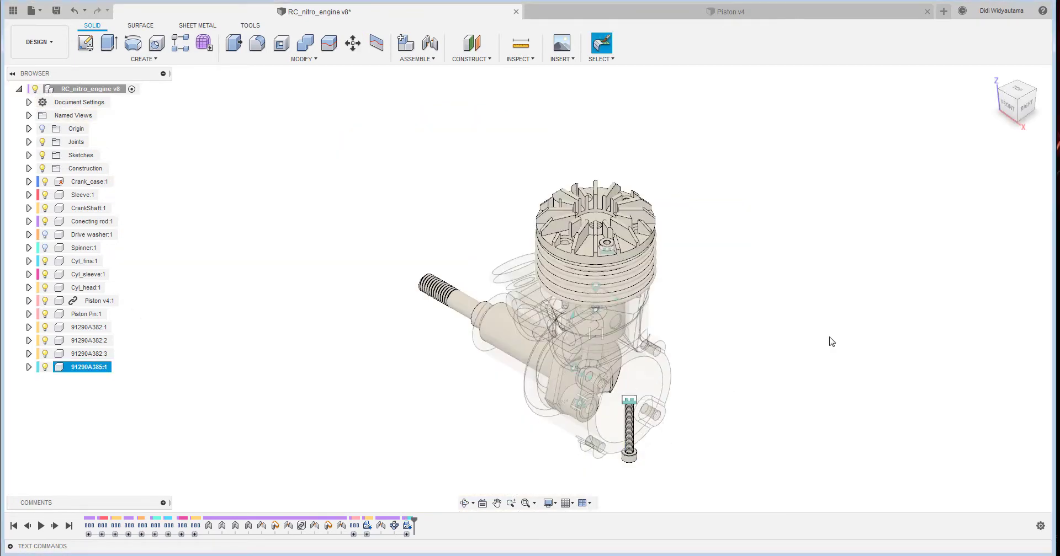
# - Try to rigidly joint the 91290A385 screw's head underside to an empty counterbored cylinder head hole, with the direction flipped
pyautogui.click(430, 59)
pyautogui.click(422, 93)
pyautogui.scroll(5, 596, 433)
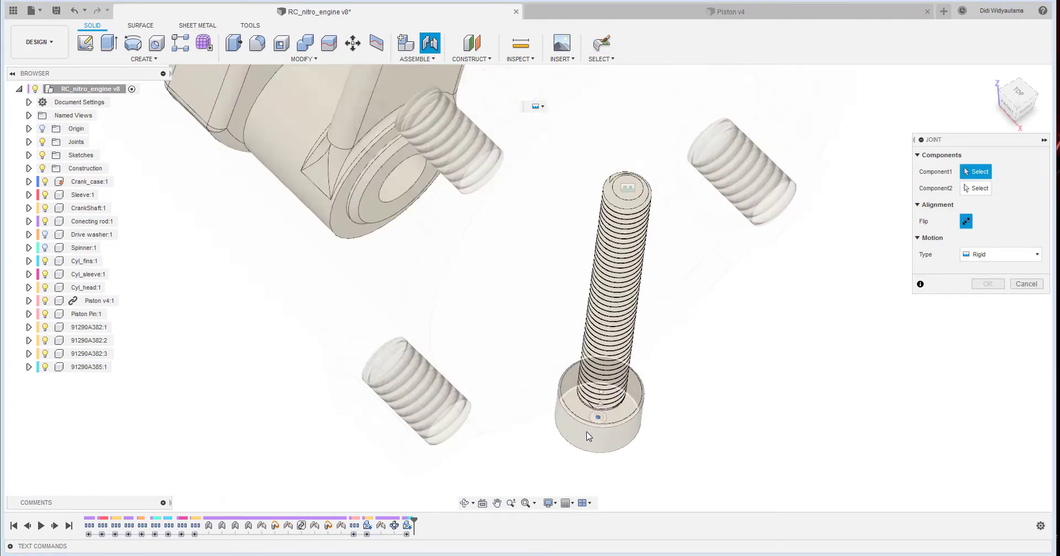
pyautogui.scroll(3, 589, 437)
pyautogui.click(662, 392)
pyautogui.scroll(-10, 717, 329)
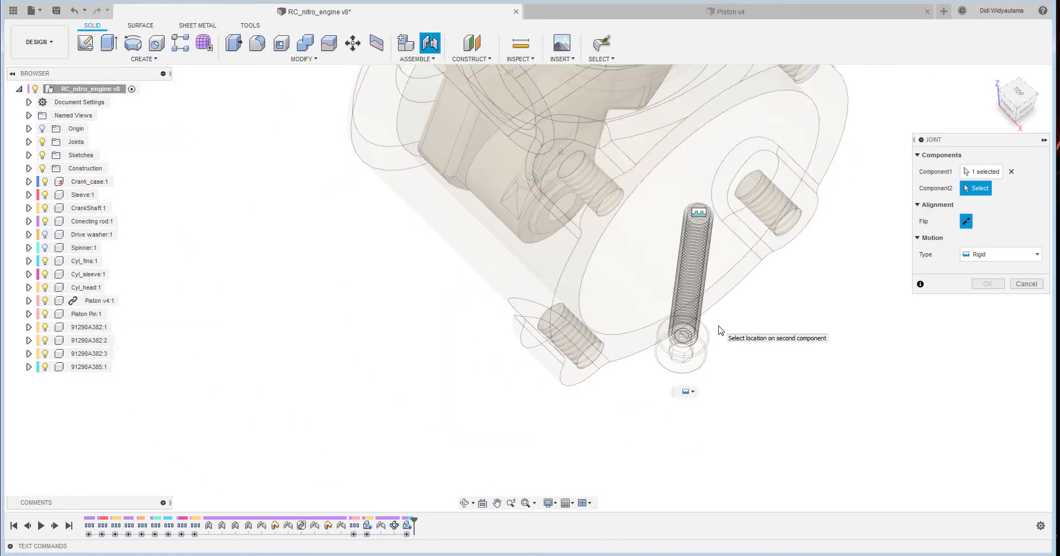
pyautogui.keyDown('shift'); pyautogui.moveTo(623, 250); pyautogui.dragTo(646, 268, button='middle'); pyautogui.keyUp('shift')
pyautogui.scroll(5, 496, 229)
pyautogui.click(482, 220)
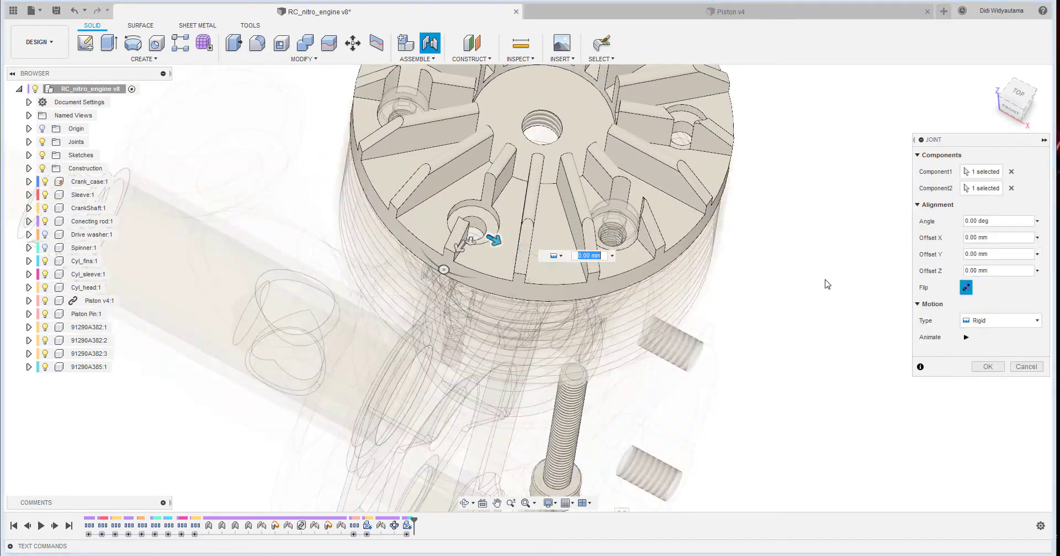
pyautogui.click(966, 288)
# - Examine from the side how far the 25 mm screw reaches into the crankcase threads, and cancel the joint
pyautogui.keyDown('shift'); pyautogui.moveTo(864, 401); pyautogui.dragTo(800, 296, button='middle'); pyautogui.keyUp('shift')
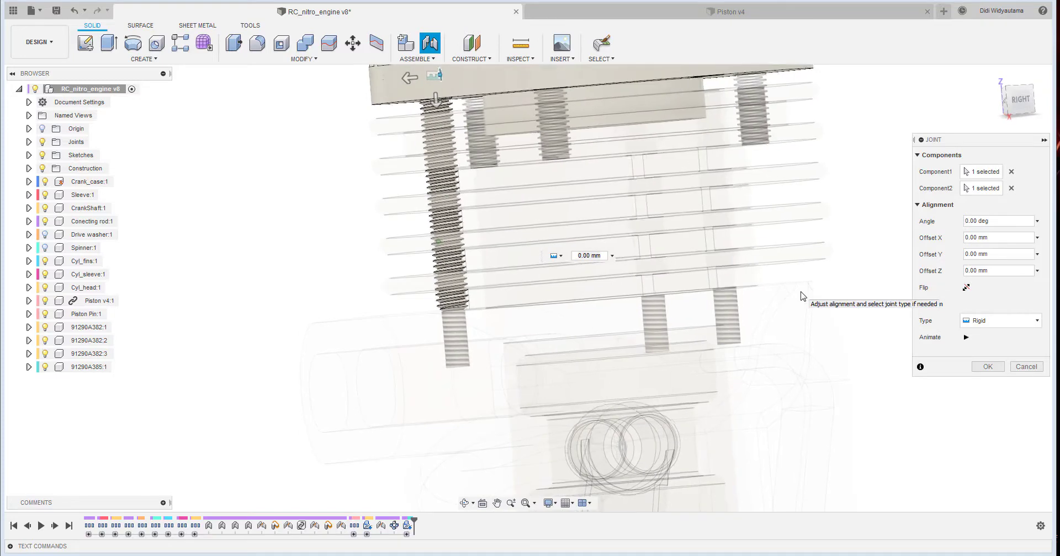
pyautogui.click(1029, 99)
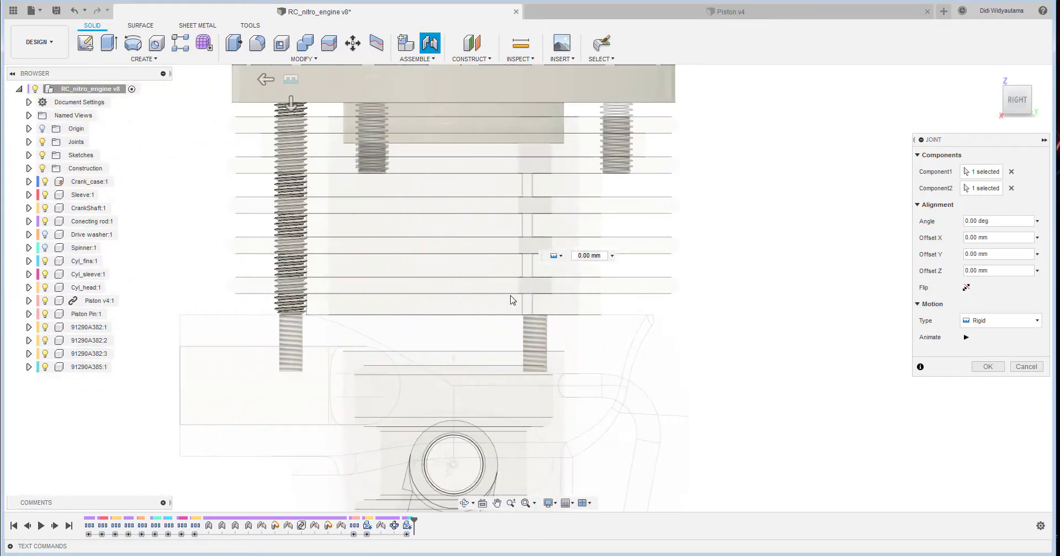
pyautogui.moveTo(323, 245); pyautogui.dragTo(442, 310, button='middle')
pyautogui.scroll(4, 422, 213)
pyautogui.keyDown('shift'); pyautogui.moveTo(720, 221); pyautogui.dragTo(756, 292, button='middle'); pyautogui.keyUp('shift')
pyautogui.keyDown('shift'); pyautogui.moveTo(396, 144); pyautogui.dragTo(419, 196, button='middle'); pyautogui.keyUp('shift')
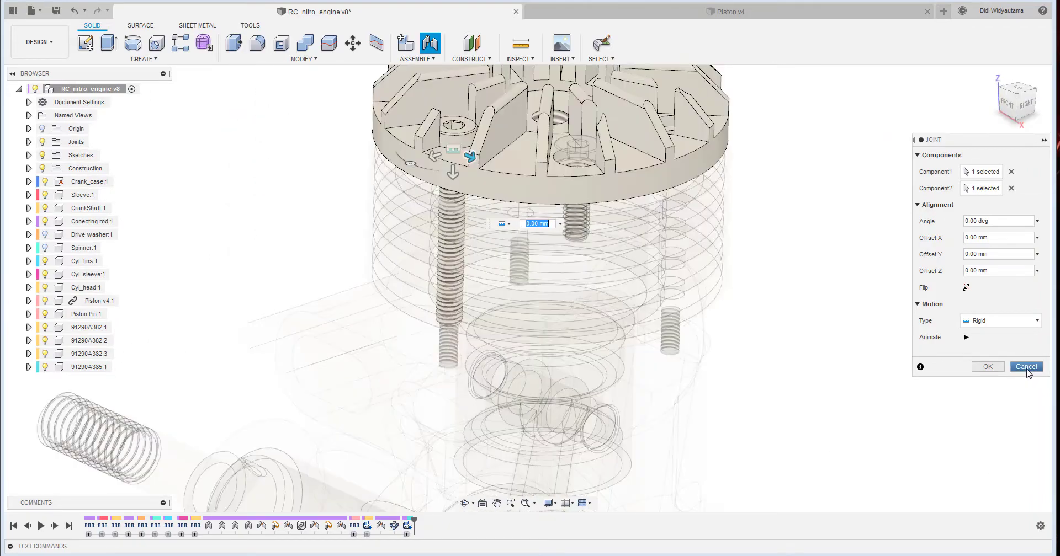
pyautogui.click(1026, 367)
pyautogui.scroll(-3, 896, 399)
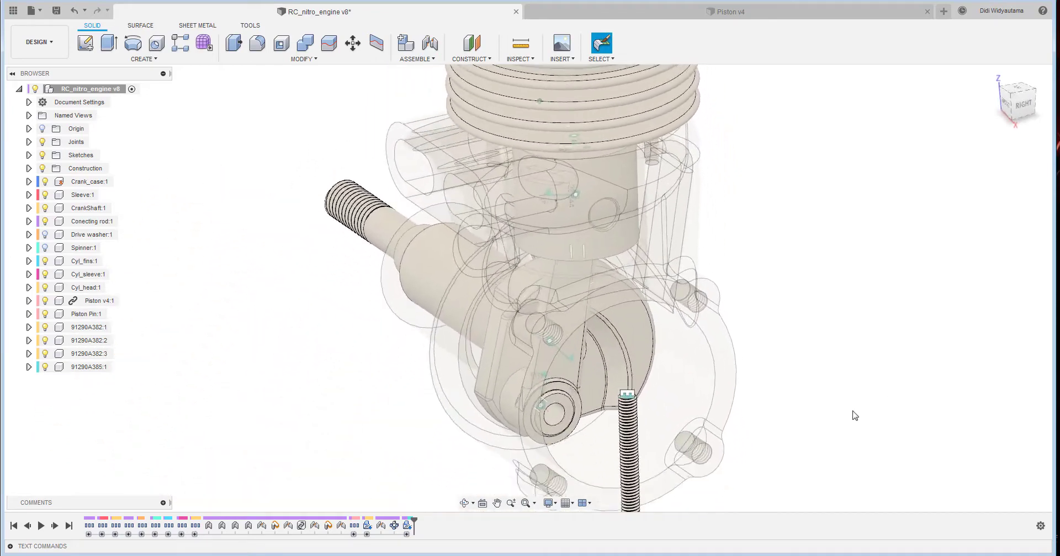
# - Delete the 91290A385 screw component from the assembly
pyautogui.keyDown('shift'); pyautogui.moveTo(606, 398); pyautogui.dragTo(580, 382, button='middle'); pyautogui.keyUp('shift')
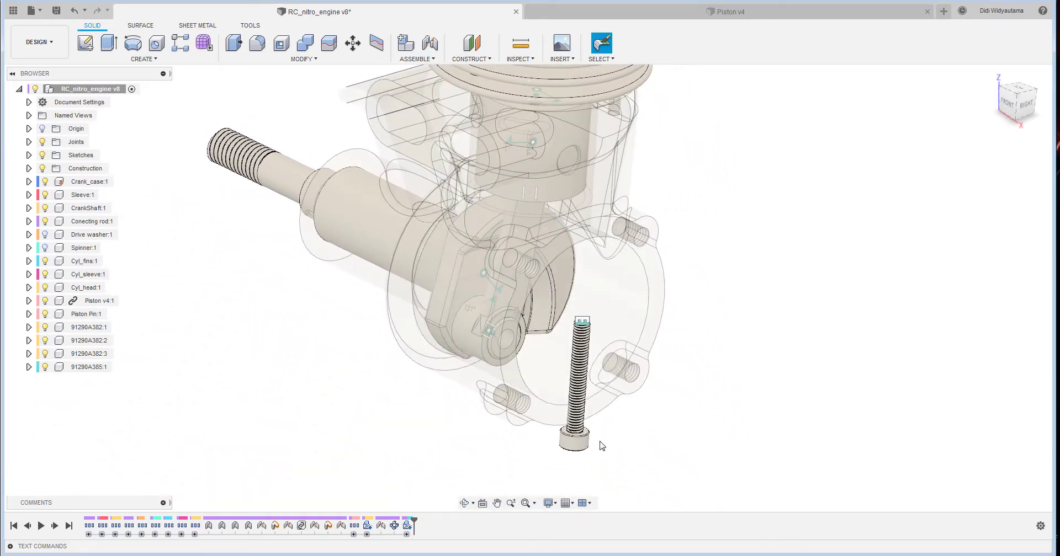
pyautogui.keyDown('shift'); pyautogui.moveTo(602, 446); pyautogui.dragTo(510, 436, button='middle'); pyautogui.keyUp('shift')
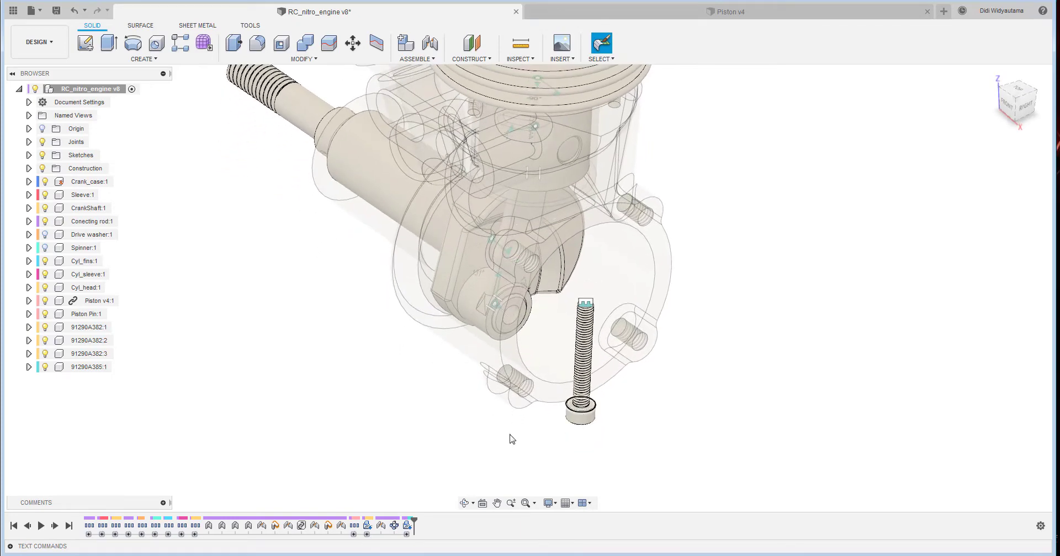
pyautogui.click(83, 369)
pyautogui.rightClick(84, 370)
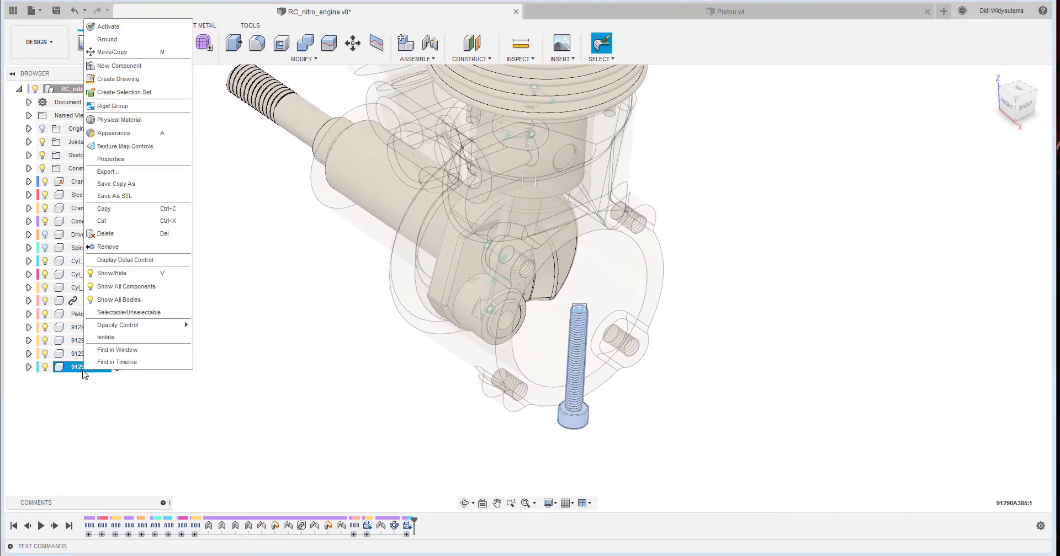
pyautogui.click(131, 235)
pyautogui.click(499, 301)
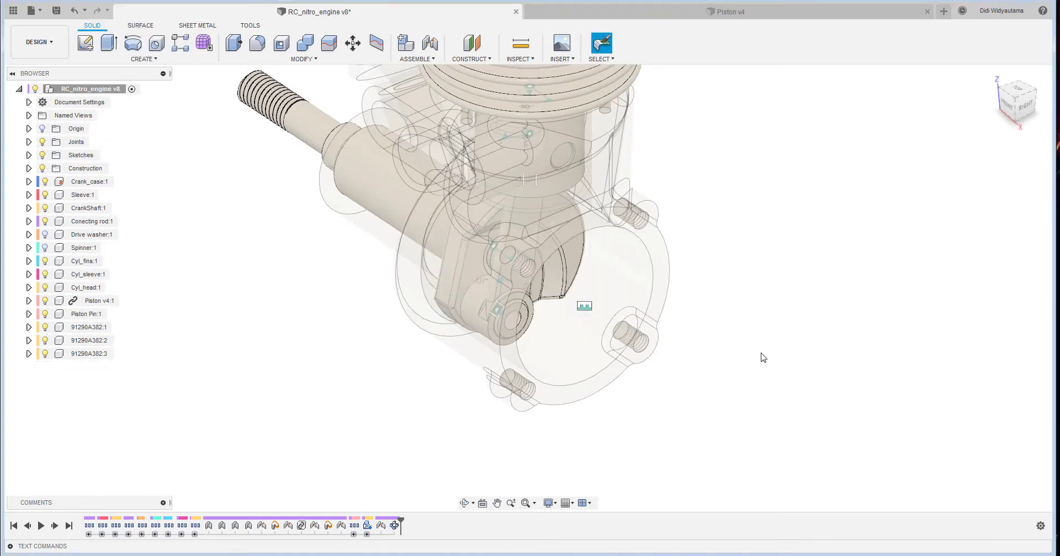
# - Start inserting a McMaster-Carr component and narrow the screws catalog to partially threaded alloy steel socket head screws
pyautogui.click(562, 55)
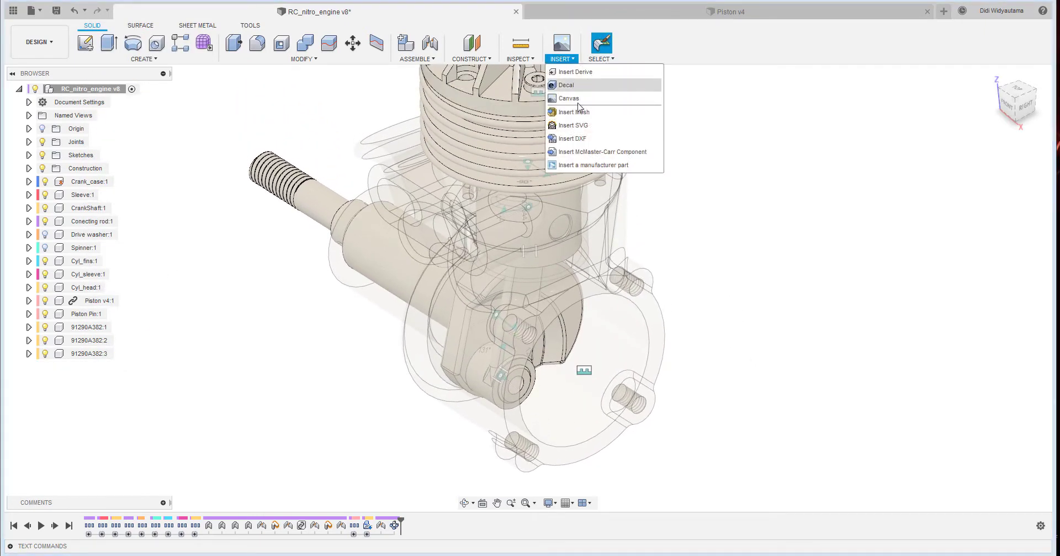
pyautogui.click(604, 159)
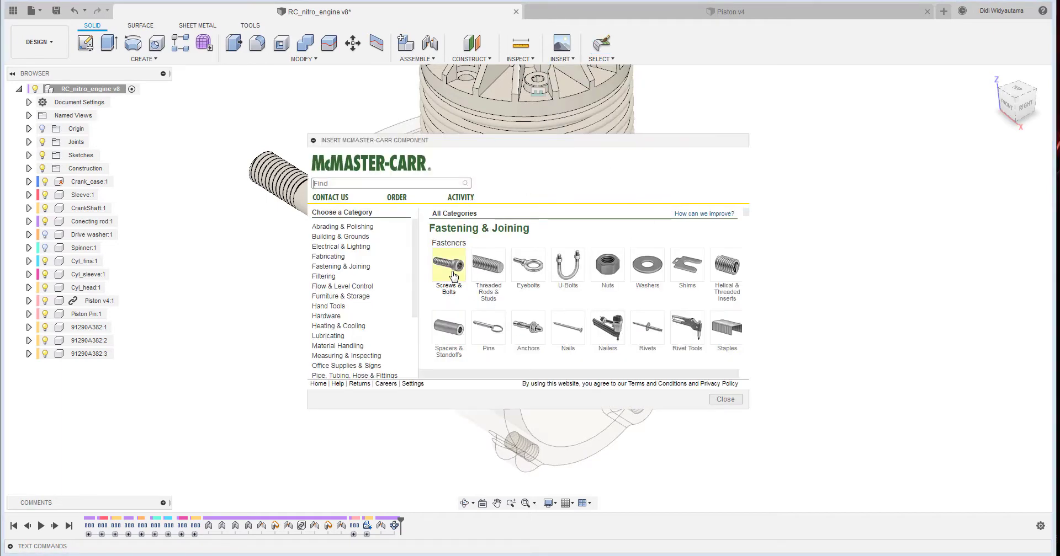
pyautogui.click(471, 286)
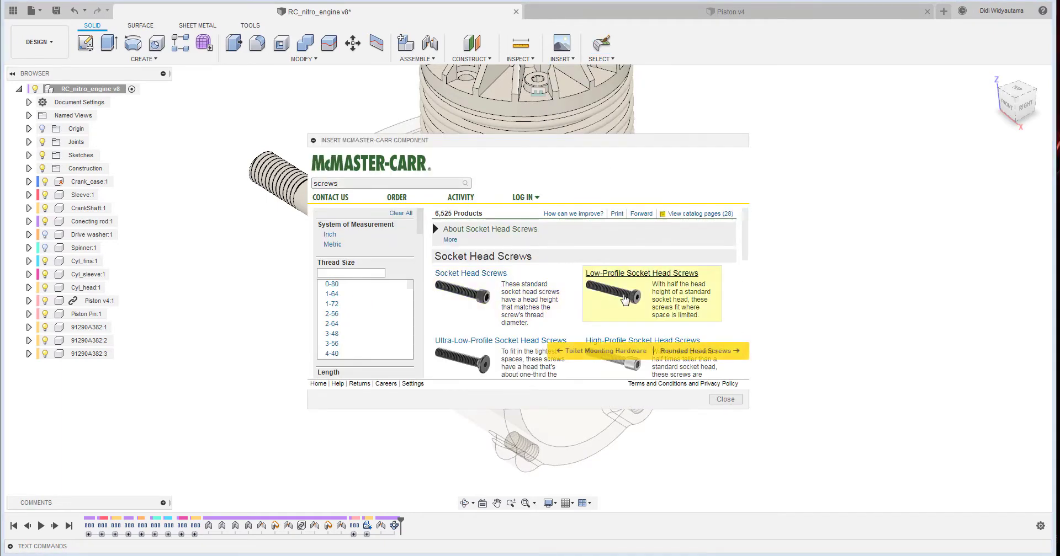
pyautogui.click(471, 282)
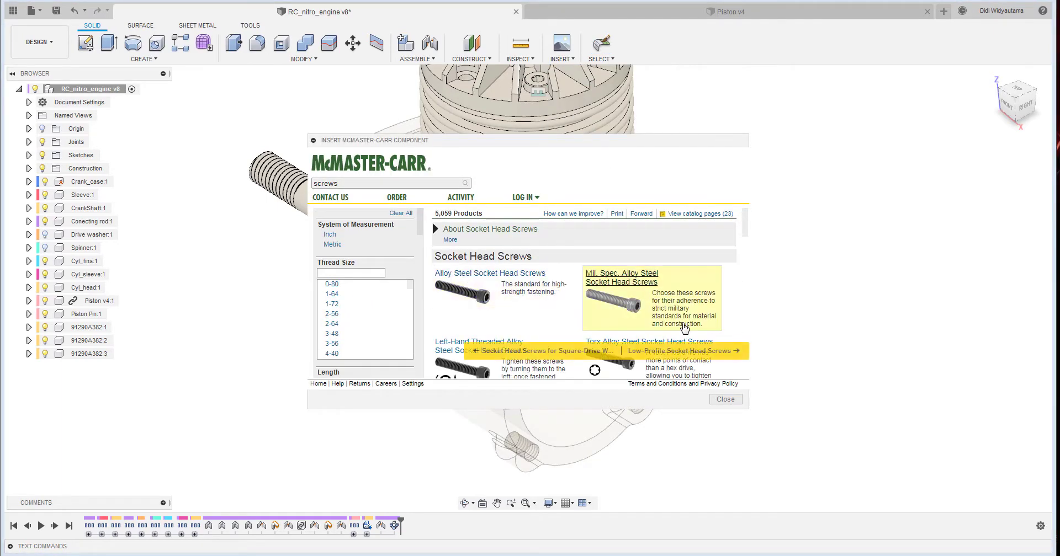
pyautogui.click(494, 279)
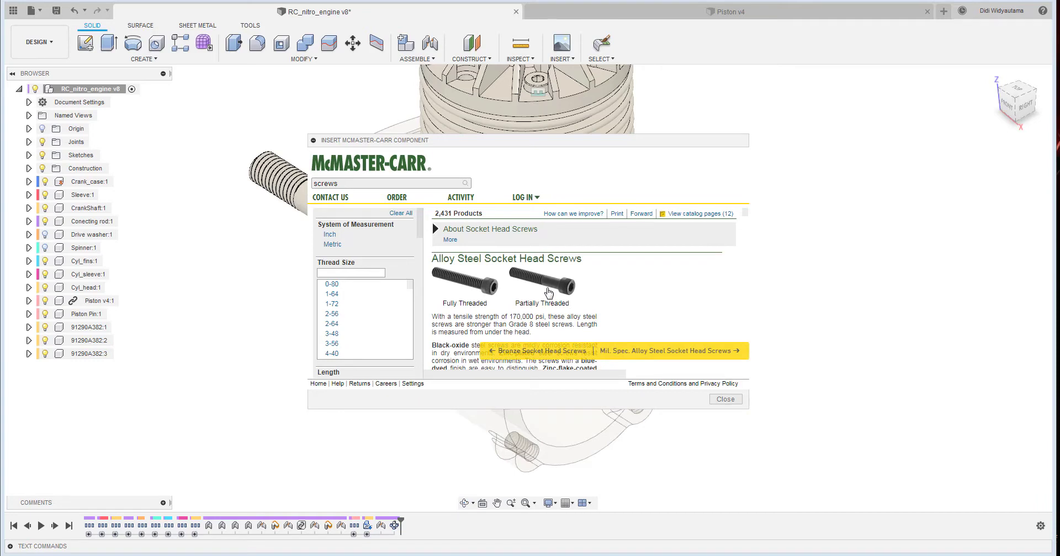
pyautogui.moveTo(548, 285)
pyautogui.click(564, 288)
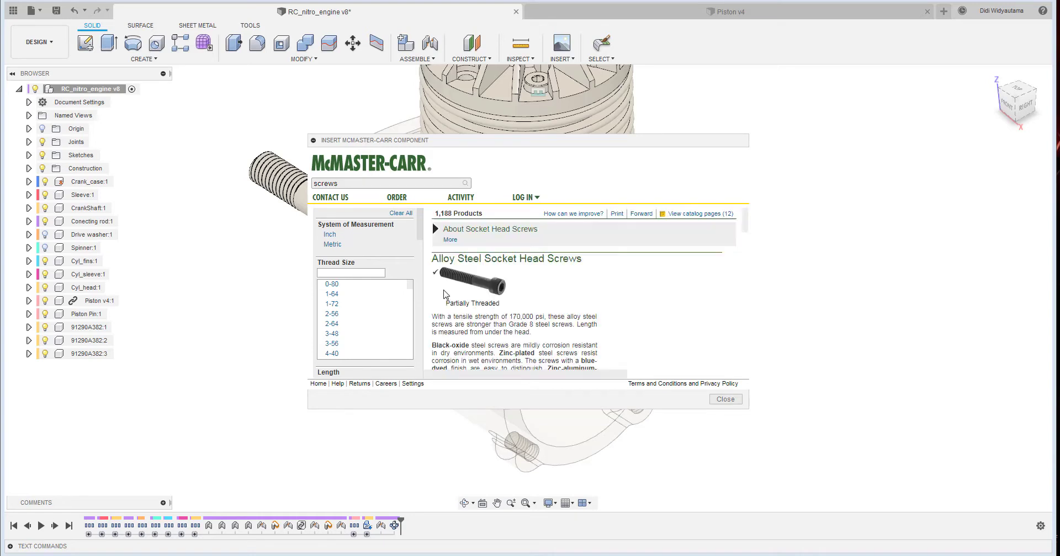
# - Filter the screws to metric, thread size M3, length 30 mm and head diameter 5.50 mm
pyautogui.click(333, 245)
pyautogui.click(327, 265)
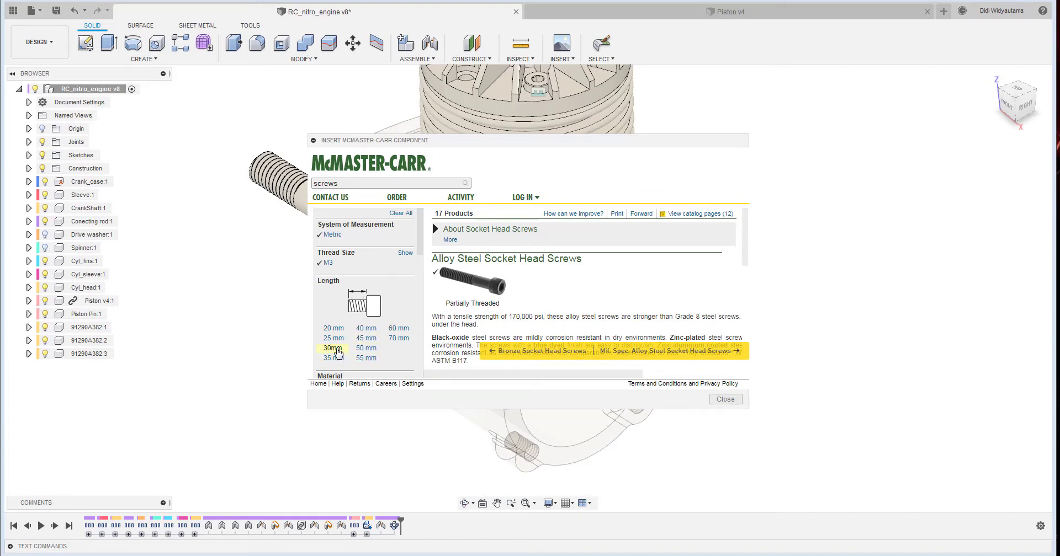
pyautogui.click(335, 349)
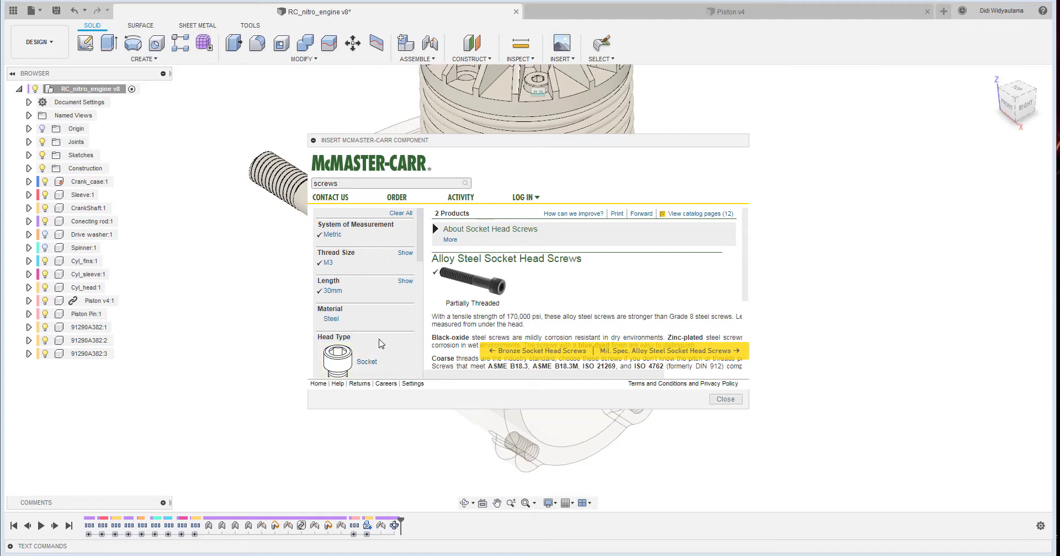
pyautogui.scroll(-5, 379, 344)
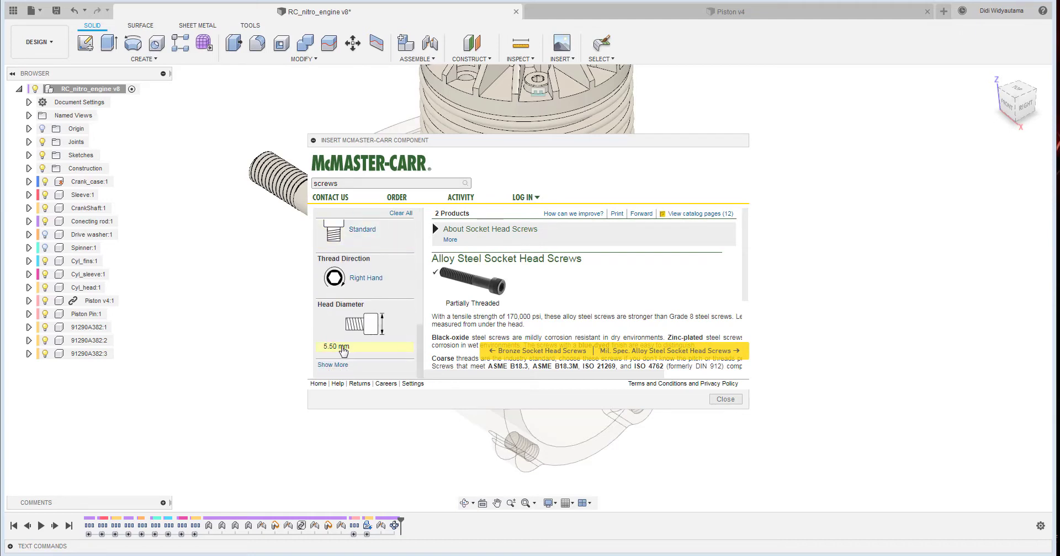
pyautogui.click(338, 346)
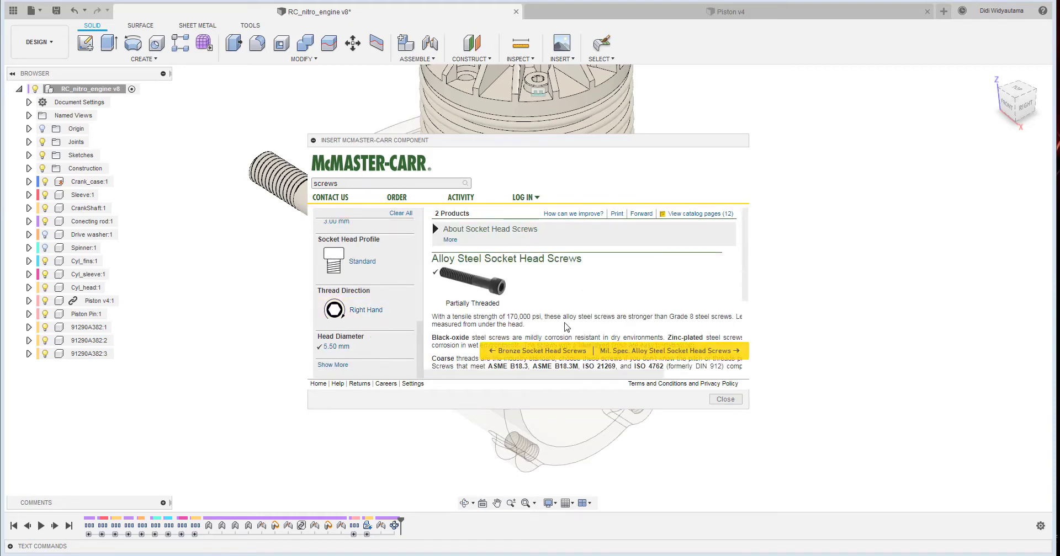
# - Insert black-oxide alloy steel socket head screw 91290A130 from its product details, accepting its default position
pyautogui.scroll(-3, 566, 327)
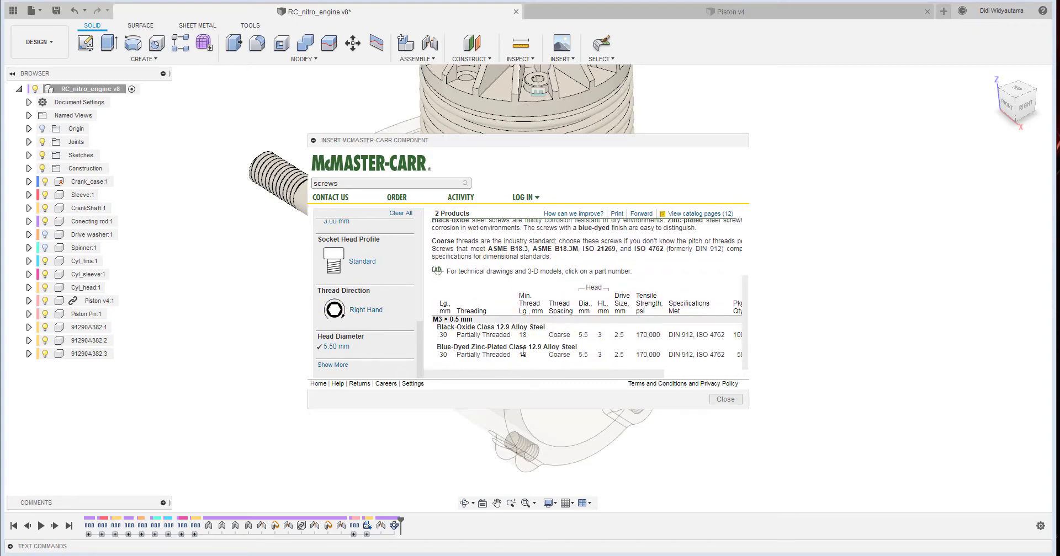
pyautogui.click(493, 335)
pyautogui.click(539, 303)
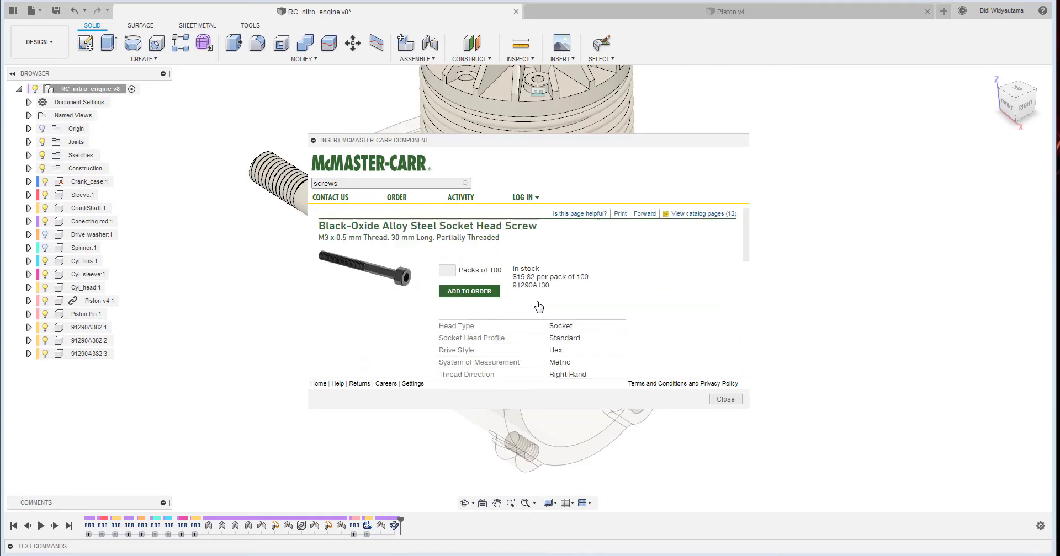
pyautogui.scroll(-5, 607, 278)
pyautogui.scroll(-5, 581, 298)
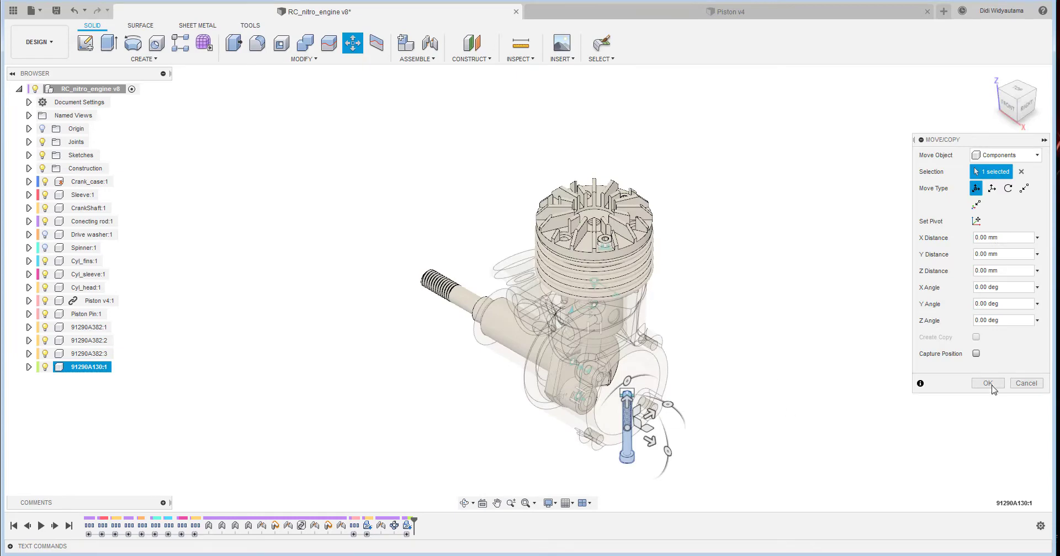
pyautogui.click(986, 386)
# - Rigidly joint the 91290A130 screw's head underside to an empty counterbored cylinder head hole, flipping it so the thread points downward
pyautogui.keyDown('shift'); pyautogui.moveTo(653, 479); pyautogui.dragTo(476, 37, button='middle'); pyautogui.keyUp('shift')
pyautogui.press('j')
pyautogui.scroll(6, 626, 385)
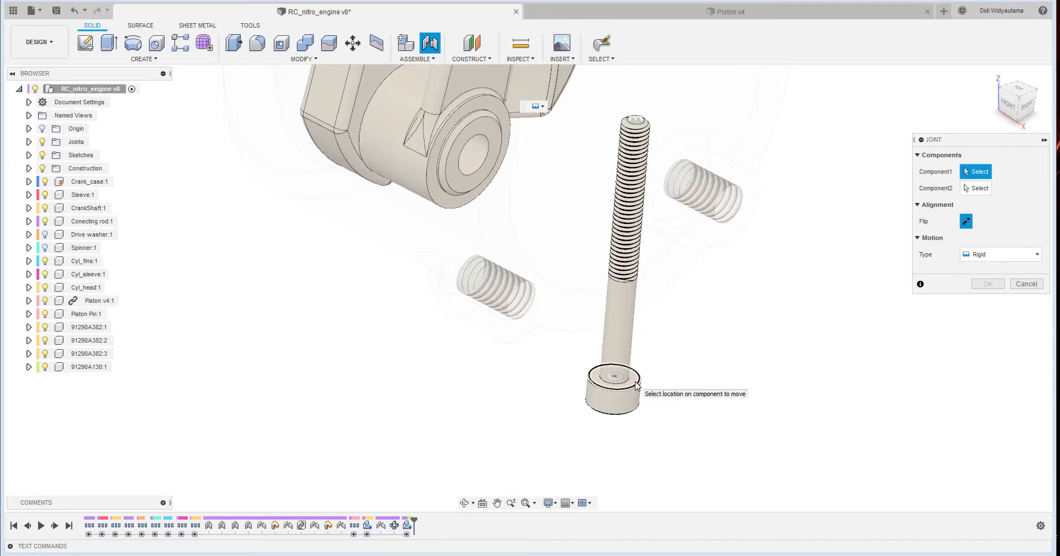
pyautogui.click(637, 386)
pyautogui.scroll(-6, 700, 244)
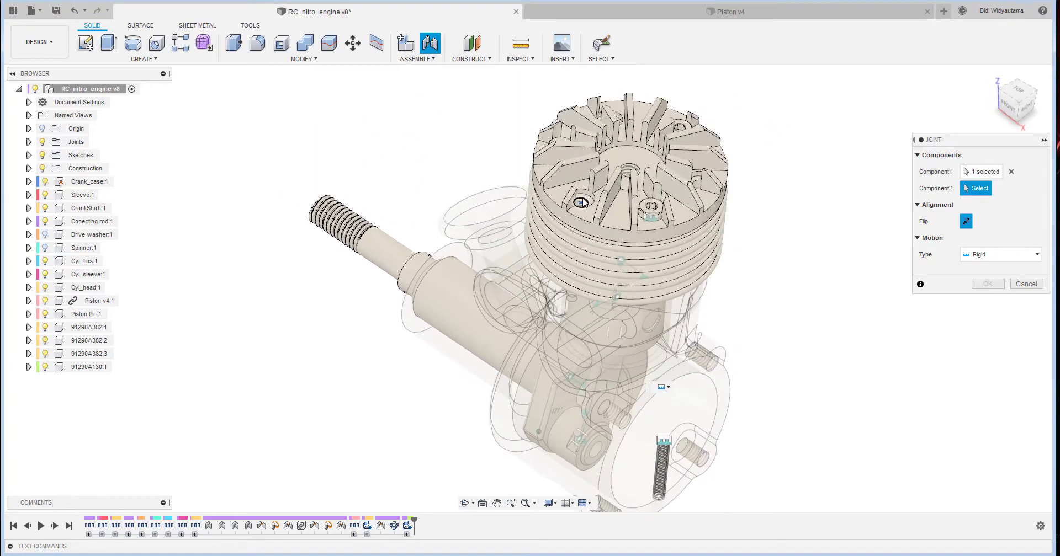
pyautogui.click(581, 203)
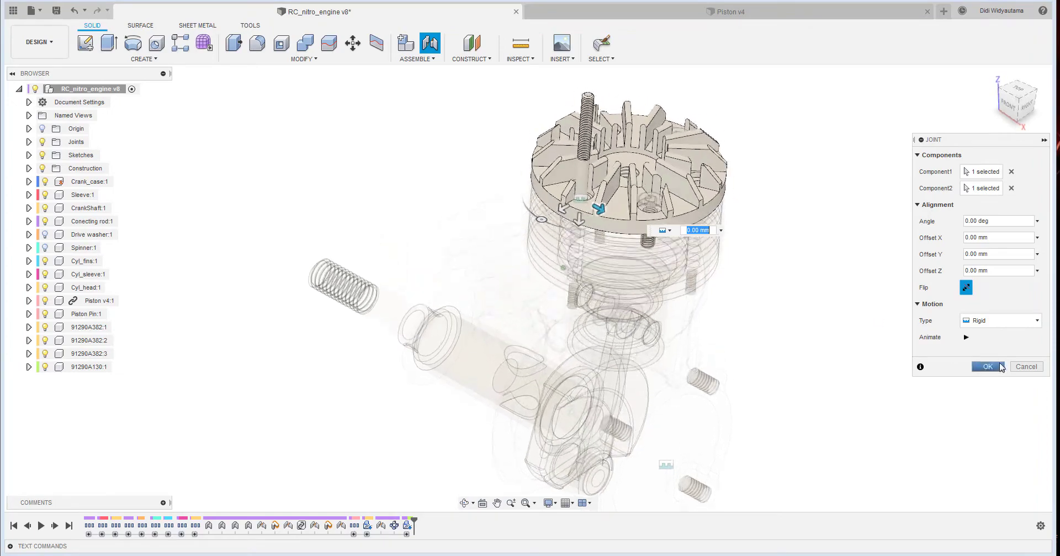
pyautogui.keyDown('shift'); pyautogui.moveTo(861, 316); pyautogui.dragTo(624, 360, button='middle'); pyautogui.keyUp('shift')
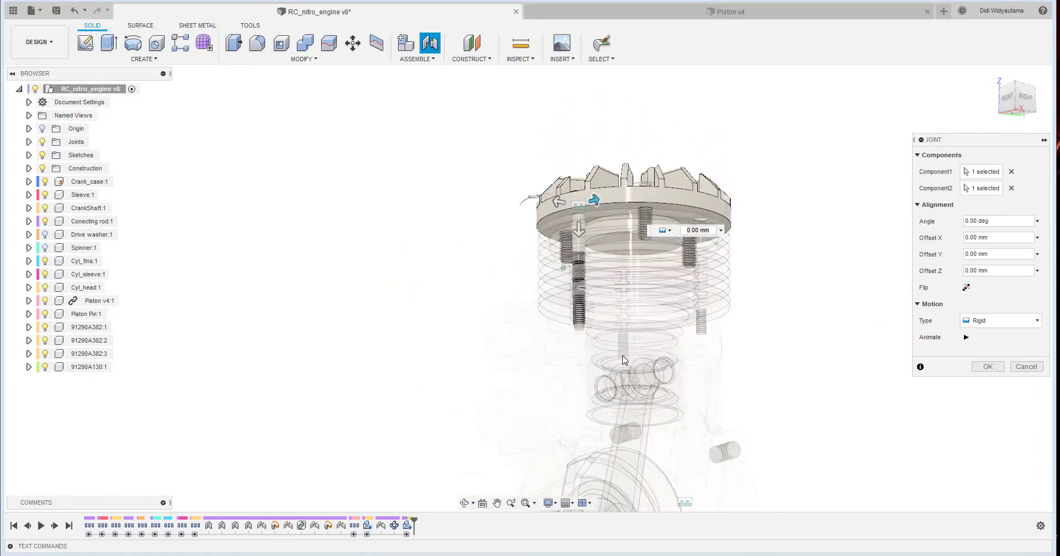
pyautogui.scroll(4, 584, 343)
pyautogui.keyDown('shift'); pyautogui.moveTo(600, 300); pyautogui.dragTo(608, 274, button='middle'); pyautogui.keyUp('shift')
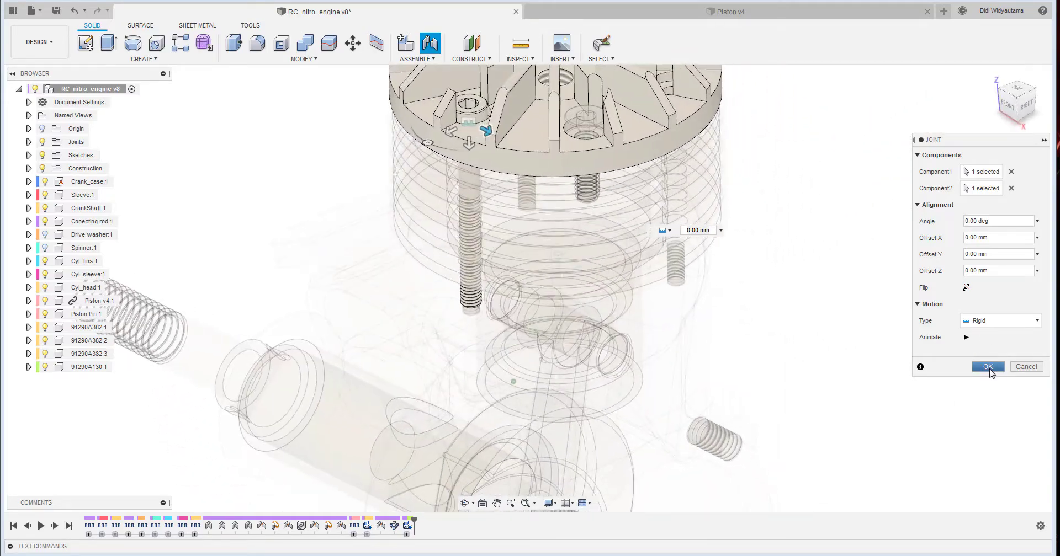
pyautogui.click(988, 367)
# - Pattern the 91290A130 screw component in a full circle around the cylinder head's axis with a quantity of 3
pyautogui.keyDown('shift'); pyautogui.moveTo(542, 191); pyautogui.dragTo(629, 243, button='middle'); pyautogui.keyUp('shift')
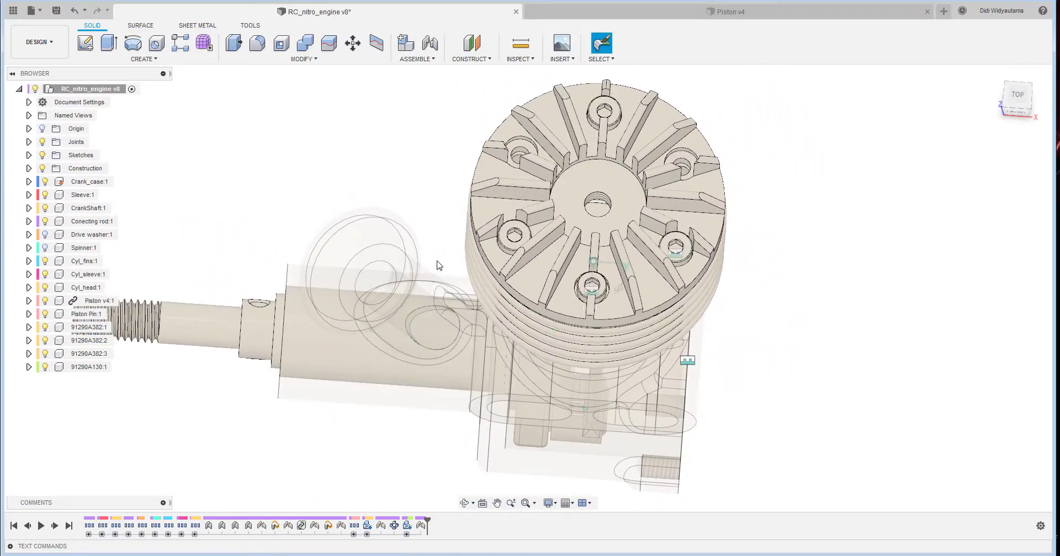
pyautogui.click(184, 58)
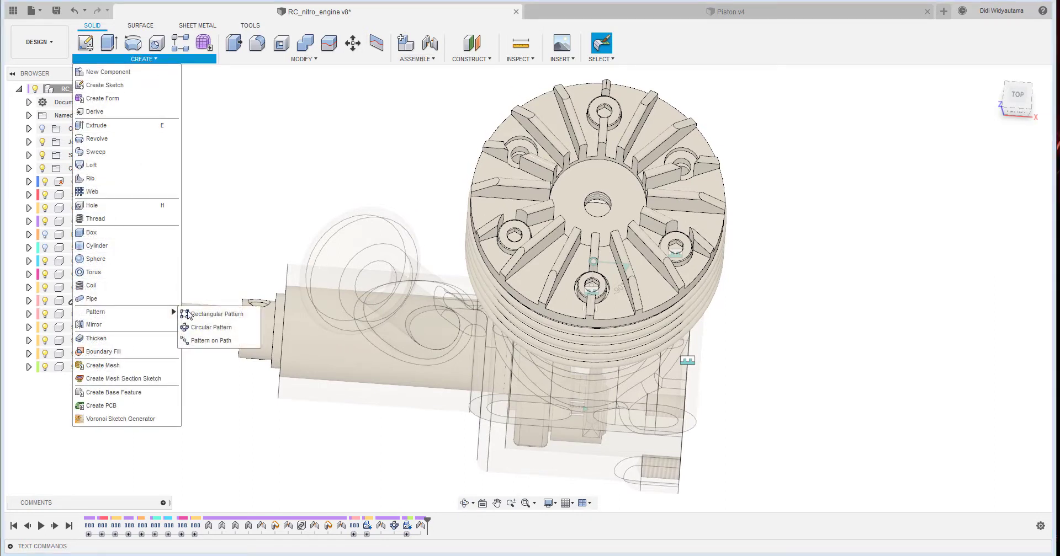
pyautogui.click(207, 329)
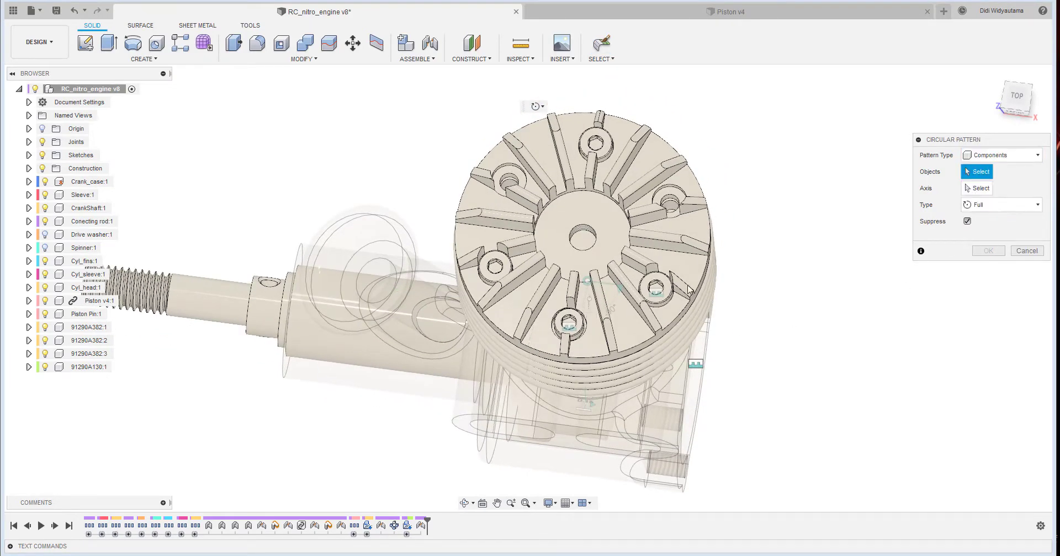
pyautogui.click(977, 189)
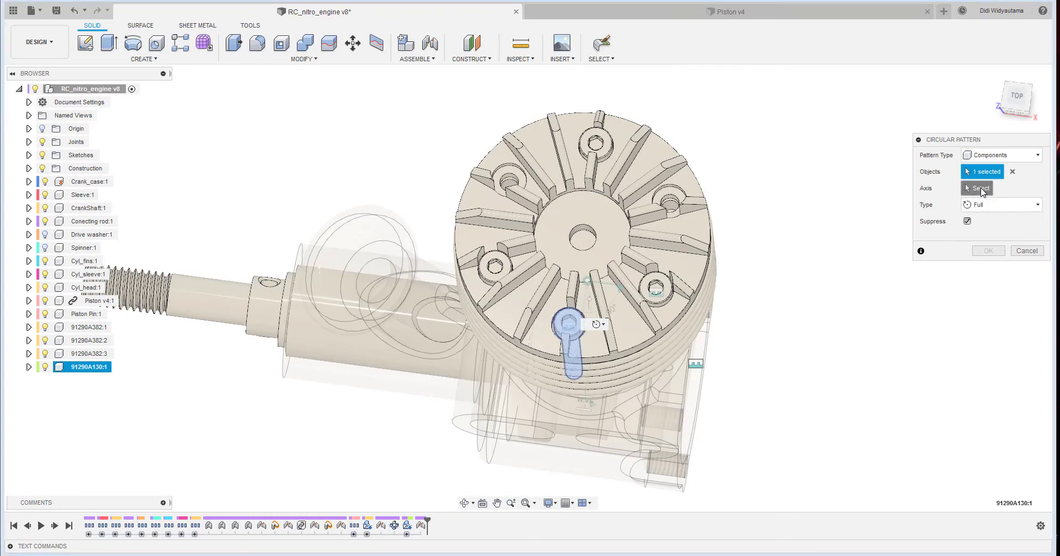
pyautogui.click(651, 177)
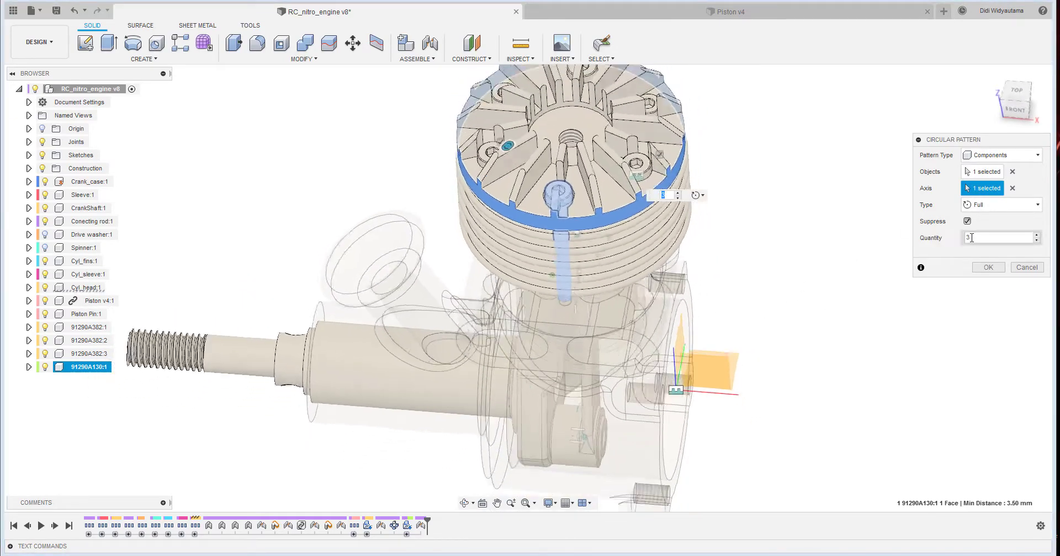
pyautogui.click(989, 268)
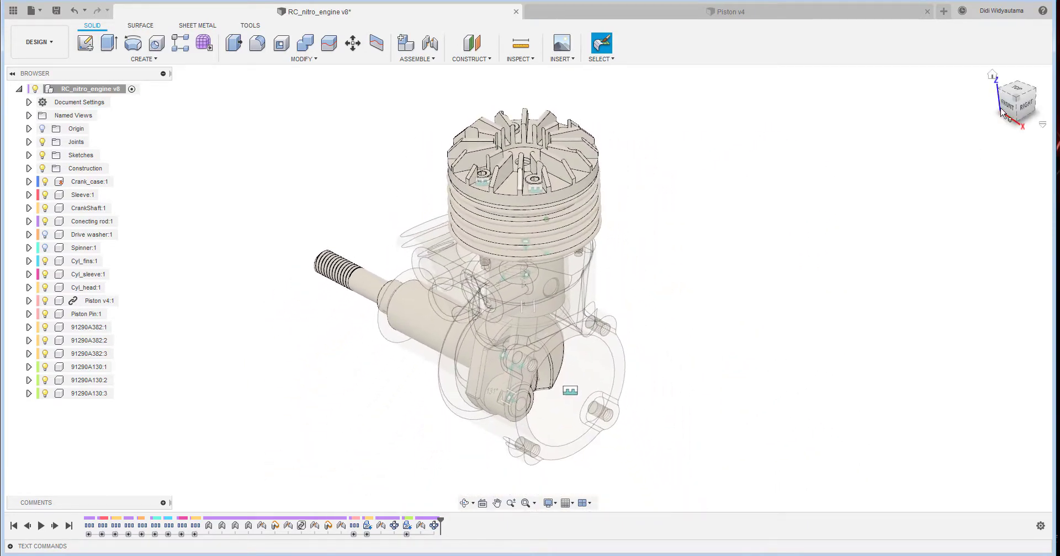
# - Make the hidden drive washer component visible and keep the spinner hidden
pyautogui.click(992, 74)
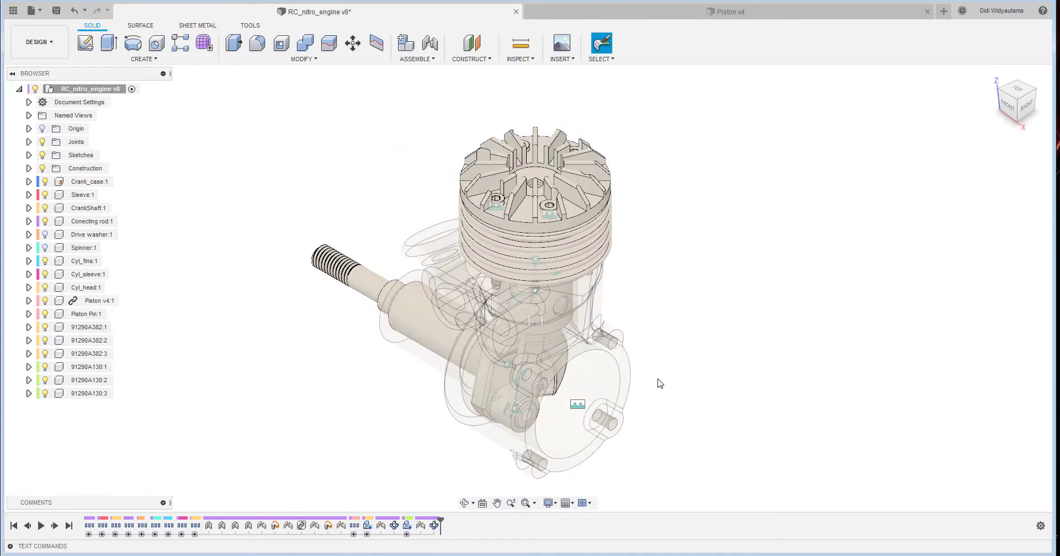
pyautogui.keyDown('shift'); pyautogui.moveTo(559, 395); pyautogui.dragTo(545, 336, button='middle'); pyautogui.keyUp('shift')
pyautogui.moveTo(699, 384); pyautogui.dragTo(702, 354, button='middle')
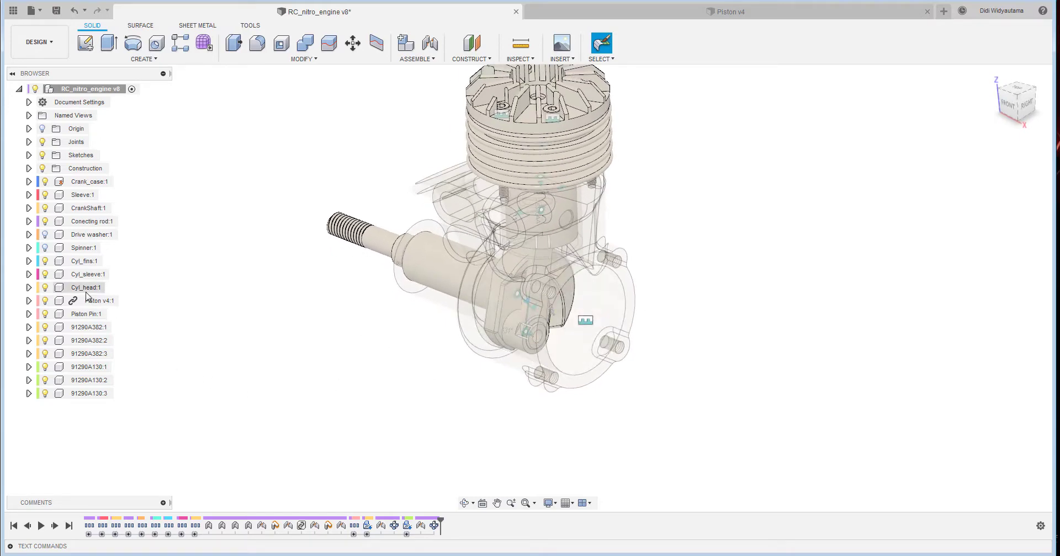
pyautogui.click(47, 249)
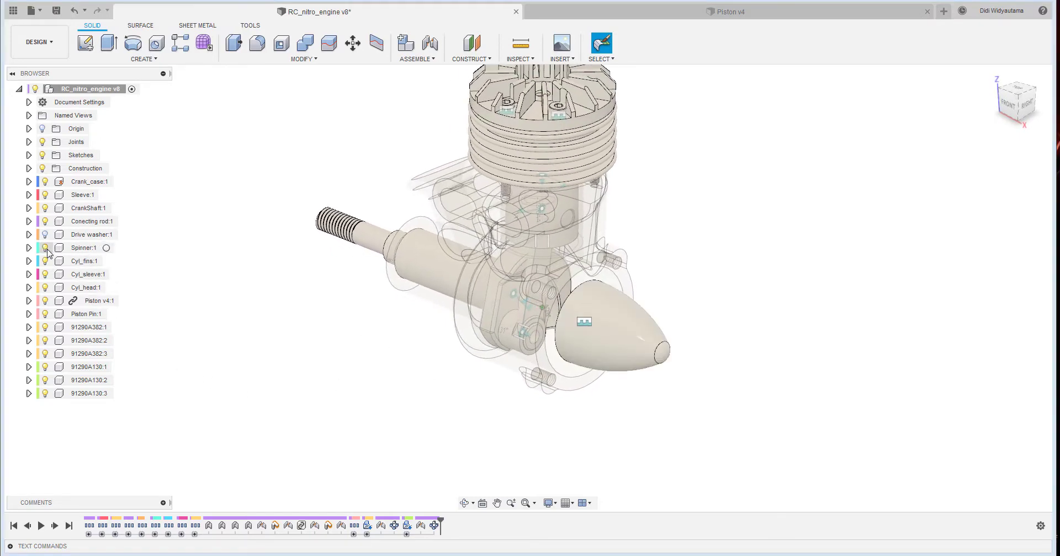
pyautogui.keyDown('shift'); pyautogui.moveTo(330, 319); pyautogui.dragTo(383, 329, button='middle'); pyautogui.keyUp('shift')
pyautogui.keyDown('shift'); pyautogui.moveTo(654, 330); pyautogui.dragTo(705, 319, button='middle'); pyautogui.keyUp('shift')
pyautogui.click(45, 237)
# - Rigidly joint the centre of the drive washer's bore to the crankshaft shoulder at the front of the crankcase, with zero offsets
pyautogui.scroll(5, 475, 270)
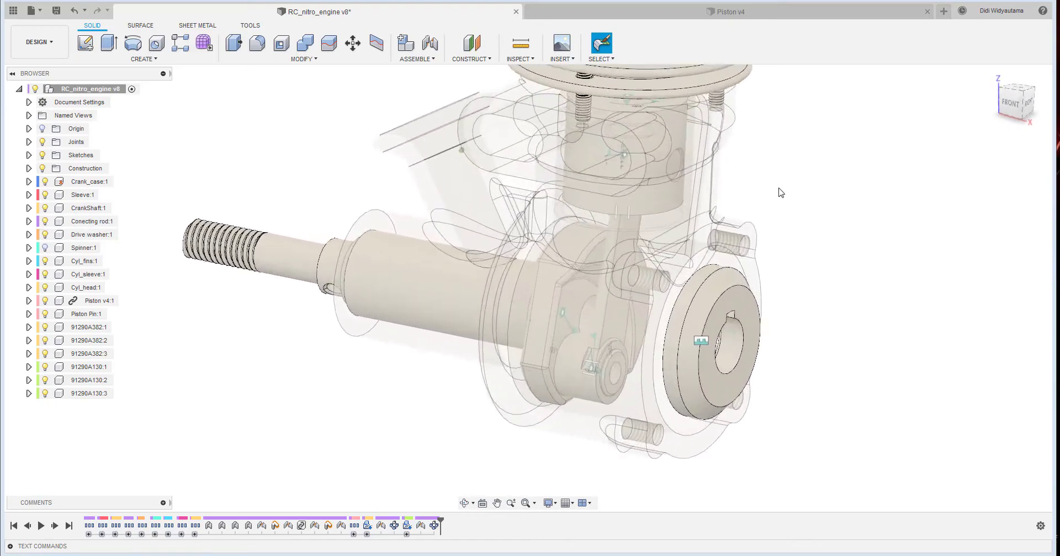
pyautogui.keyDown('shift'); pyautogui.moveTo(226, 329); pyautogui.dragTo(398, 271, button='middle'); pyautogui.keyUp('shift')
pyautogui.keyDown('shift'); pyautogui.moveTo(382, 152); pyautogui.dragTo(348, 142, button='middle'); pyautogui.keyUp('shift')
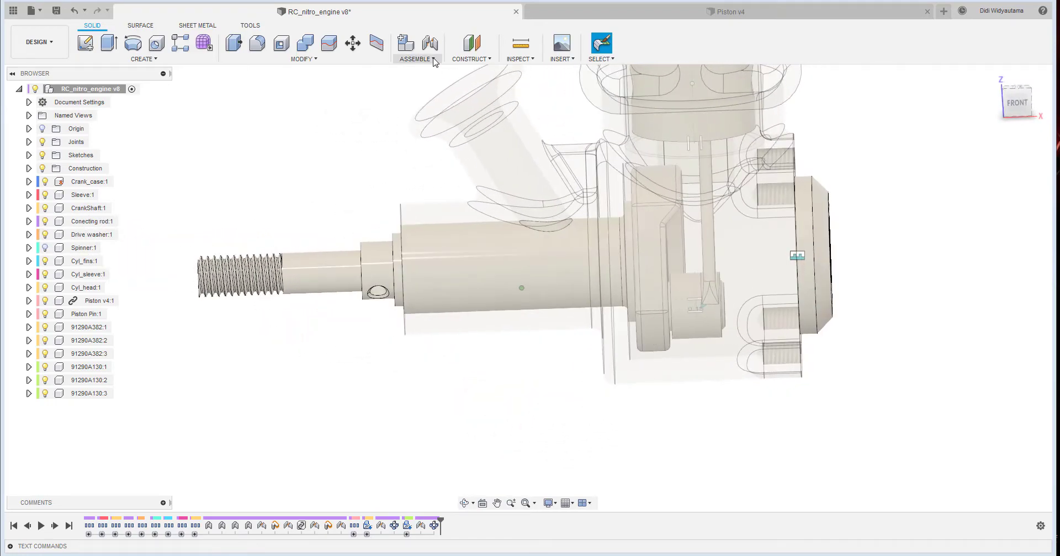
pyautogui.click(432, 91)
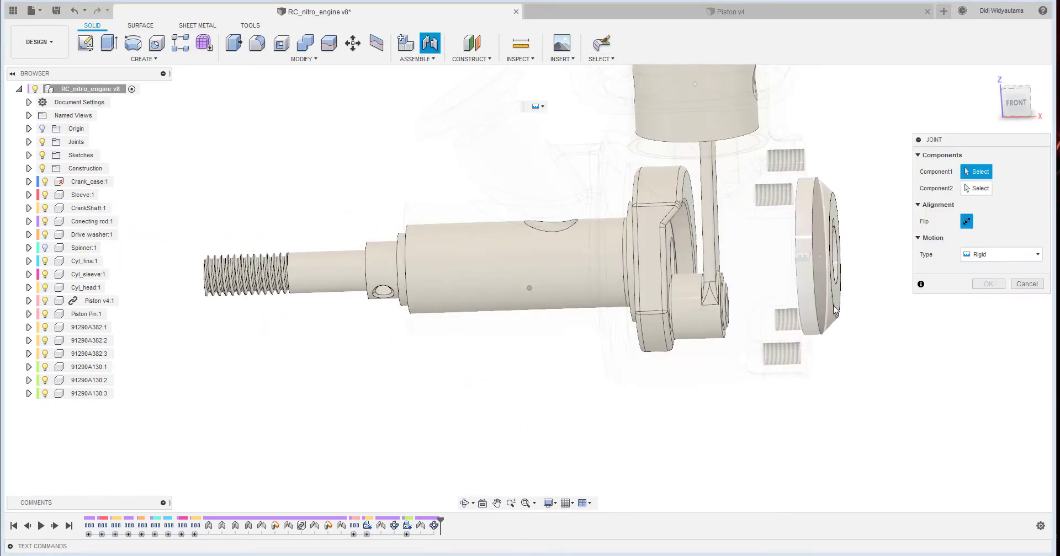
pyautogui.keyDown('shift'); pyautogui.moveTo(817, 331); pyautogui.dragTo(730, 296, button='middle'); pyautogui.keyUp('shift')
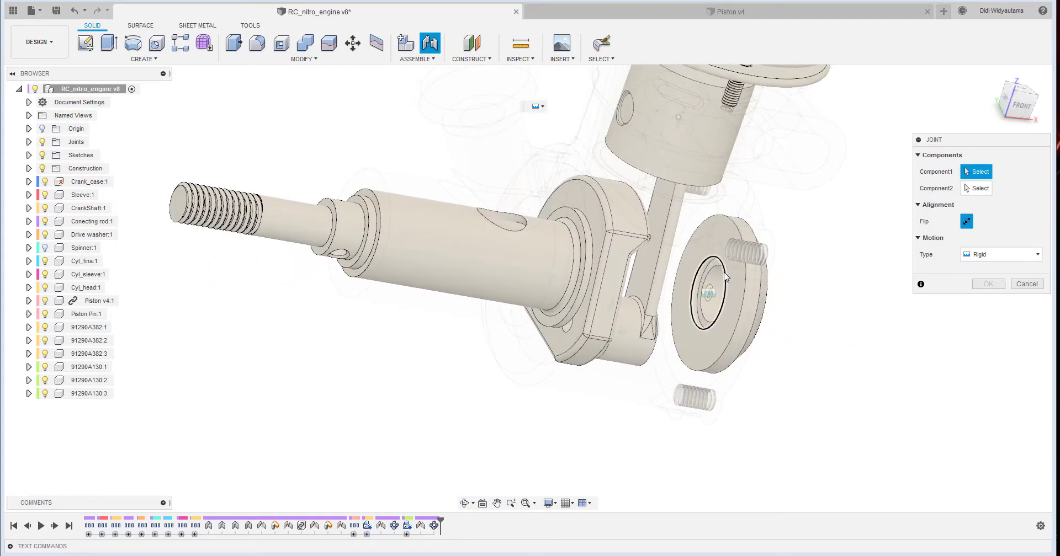
pyautogui.click(712, 276)
pyautogui.scroll(-4, 826, 303)
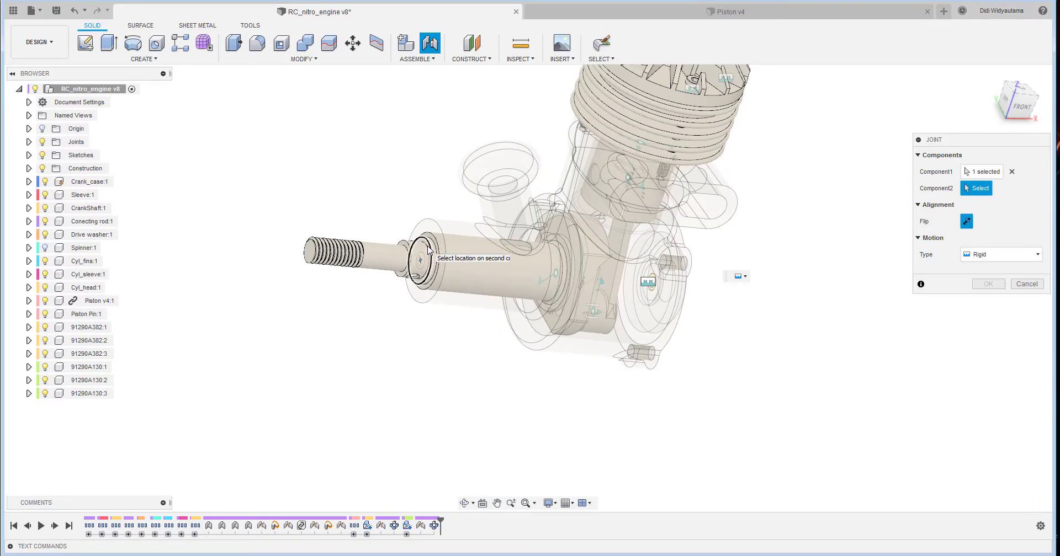
pyautogui.click(428, 249)
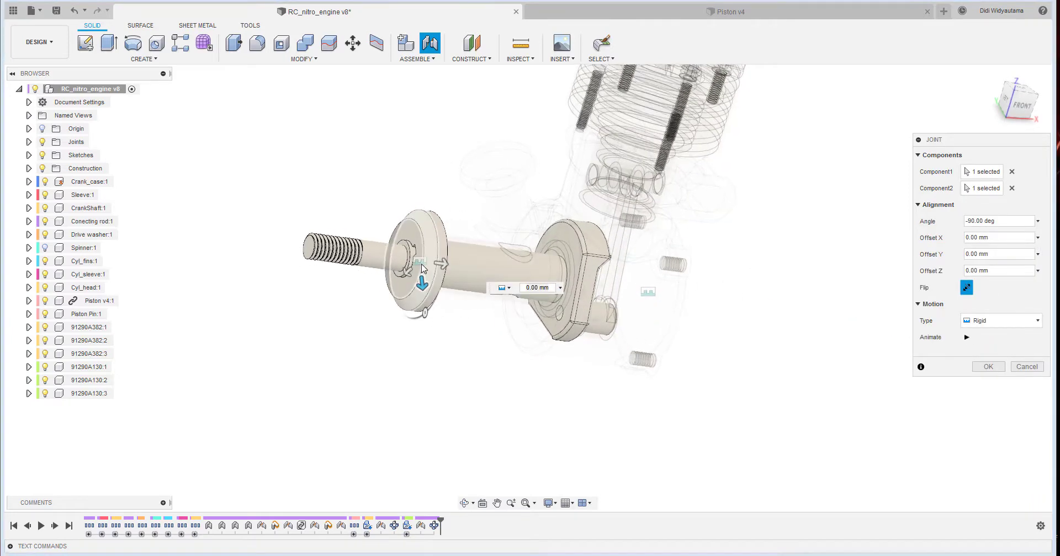
pyautogui.click(988, 366)
# - Set the drive washer component's opacity to 30%
pyautogui.scroll(3, 430, 309)
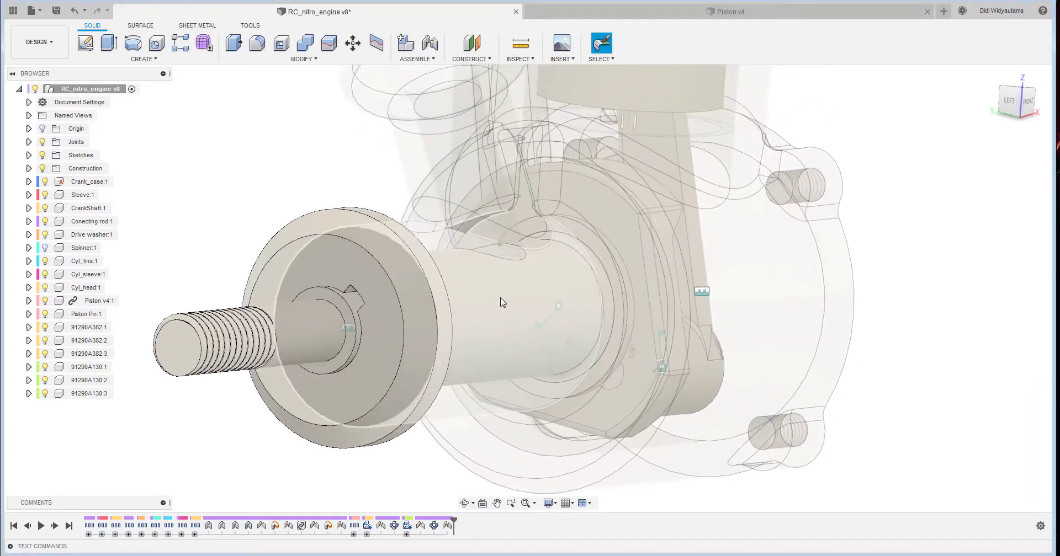
pyautogui.keyDown('shift'); pyautogui.moveTo(441, 334); pyautogui.dragTo(514, 395, button='middle'); pyautogui.keyUp('shift')
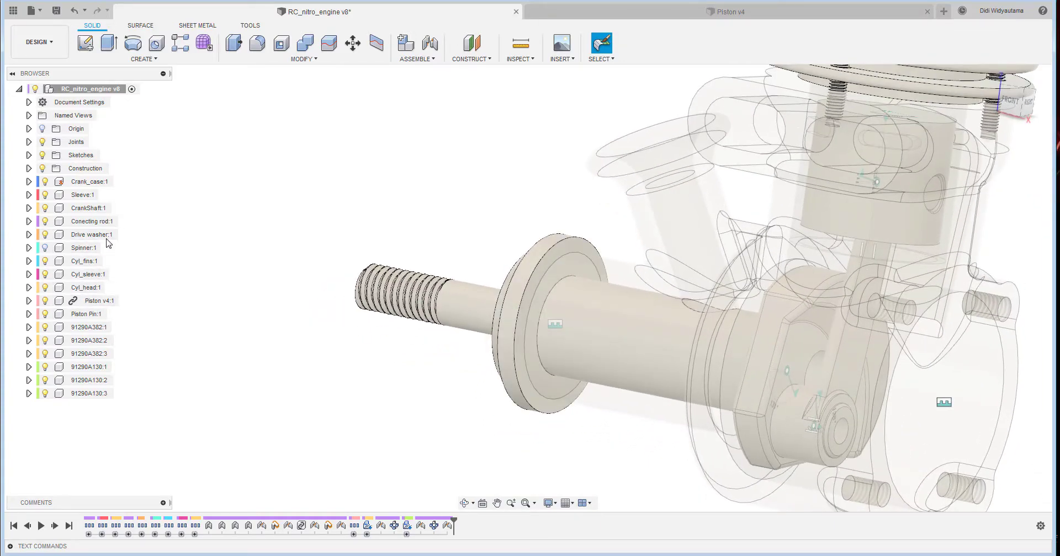
pyautogui.click(100, 235)
pyautogui.rightClick(102, 235)
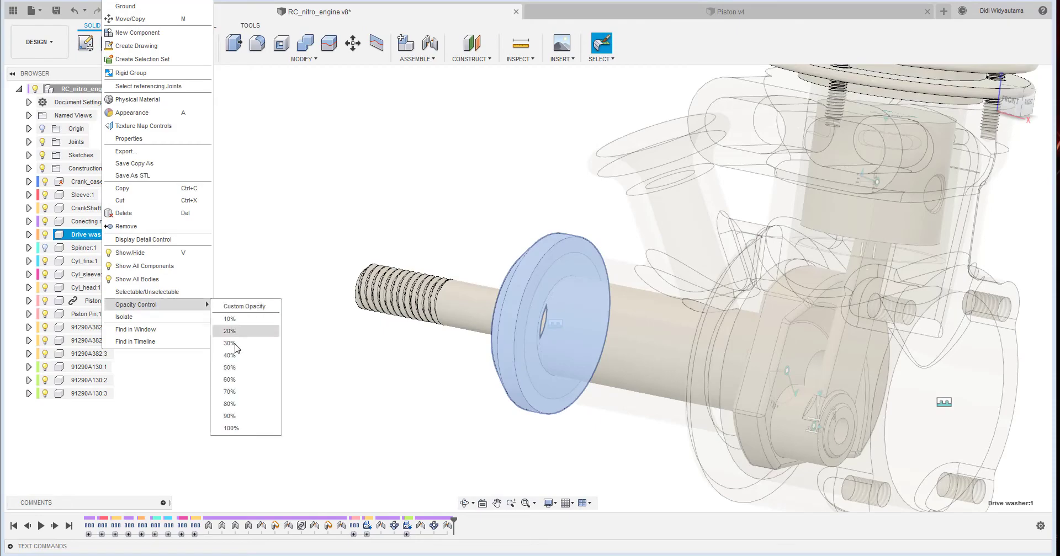
pyautogui.click(232, 346)
pyautogui.click(317, 386)
pyautogui.scroll(3, 514, 382)
pyautogui.keyDown('shift'); pyautogui.moveTo(515, 382); pyautogui.dragTo(467, 423, button='middle'); pyautogui.keyUp('shift')
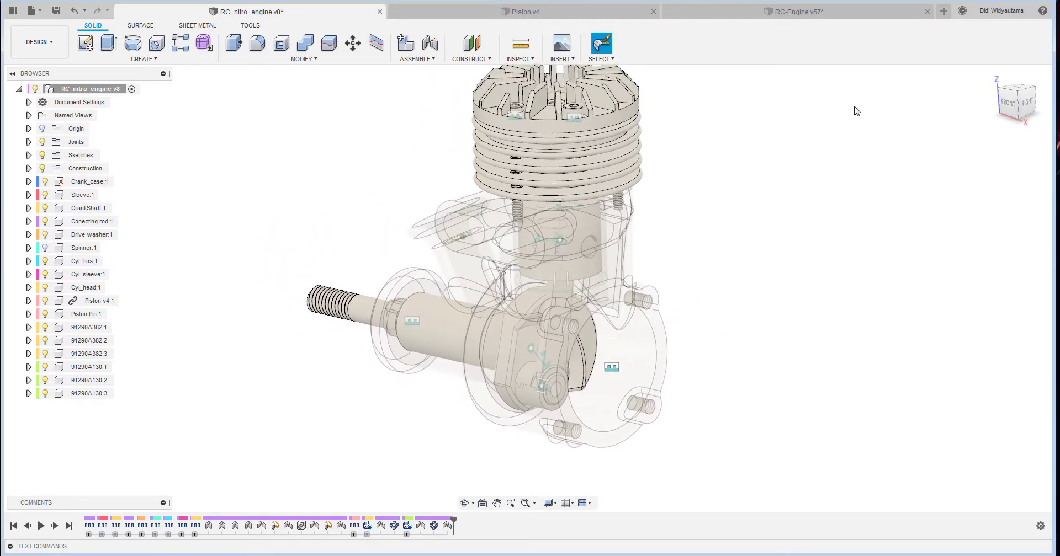
# - Switch to the RC-Engine v57 design and export its BackPlate component as a Fusion f3d file to the DIY_ku cloud folder
pyautogui.click(825, 17)
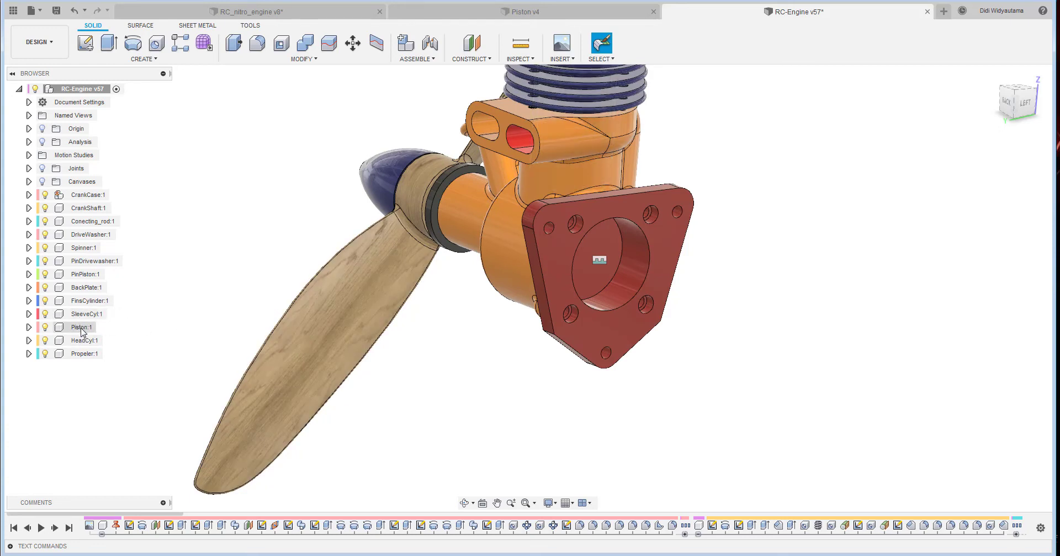
pyautogui.click(77, 290)
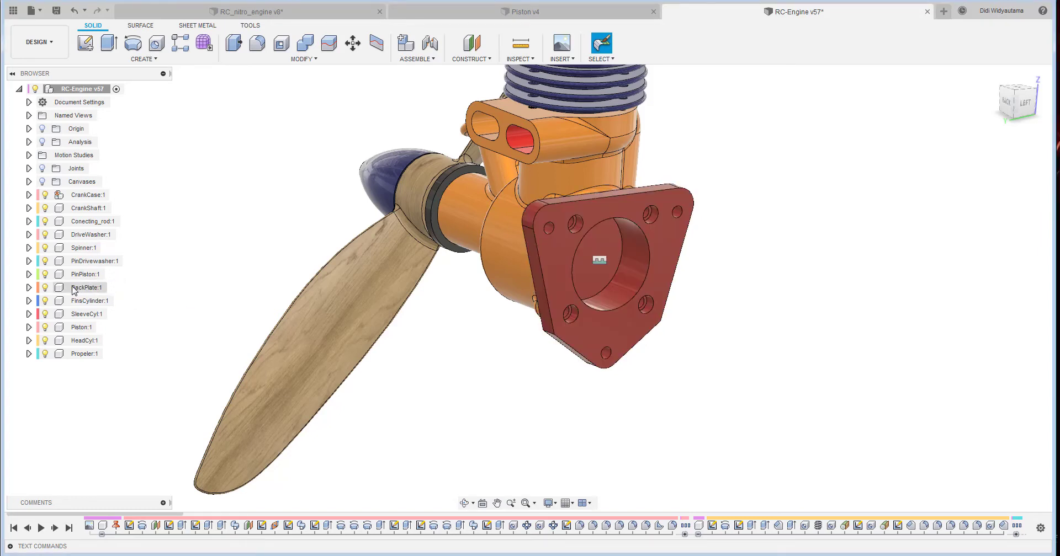
pyautogui.rightClick(74, 291)
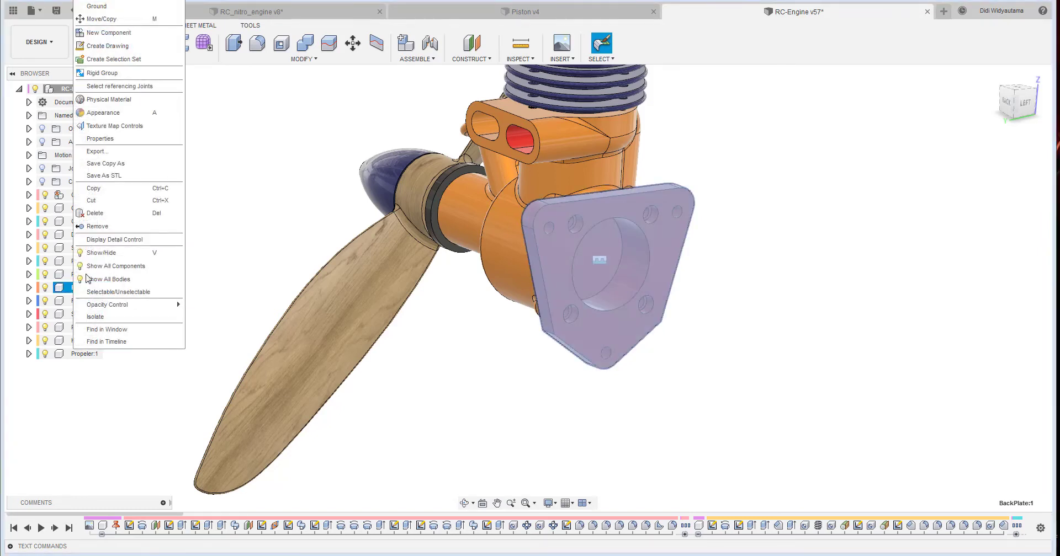
pyautogui.click(131, 153)
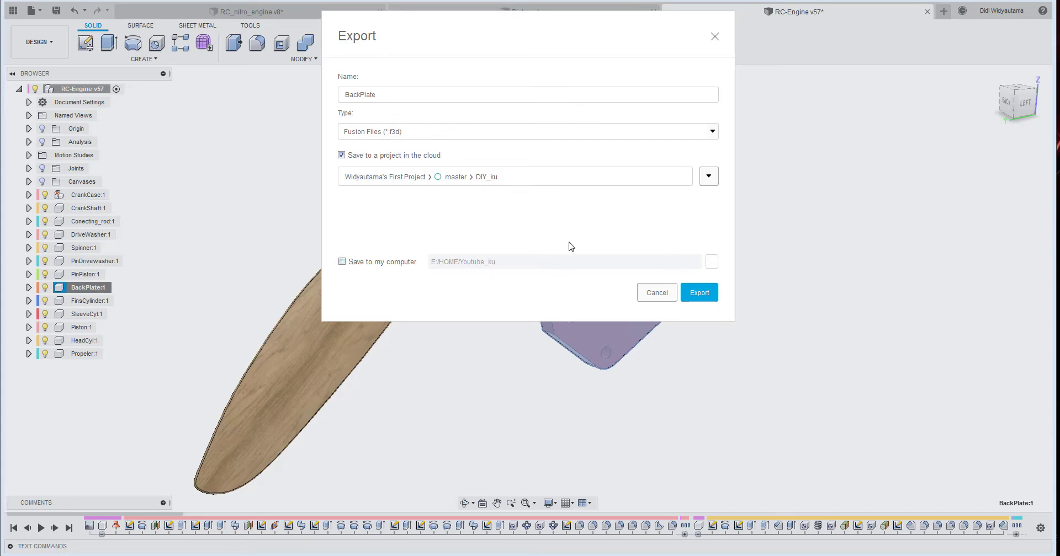
pyautogui.click(699, 296)
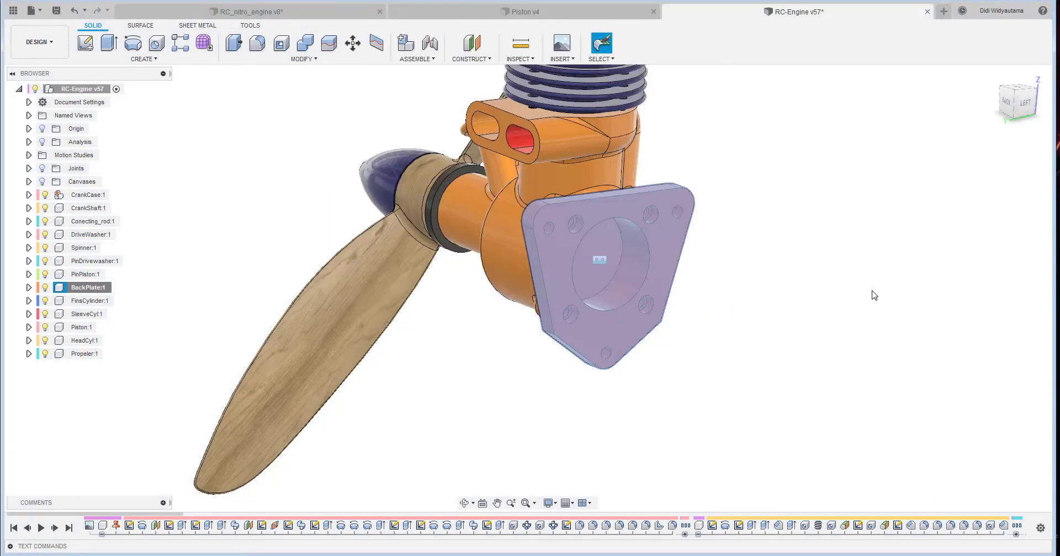
pyautogui.click(874, 306)
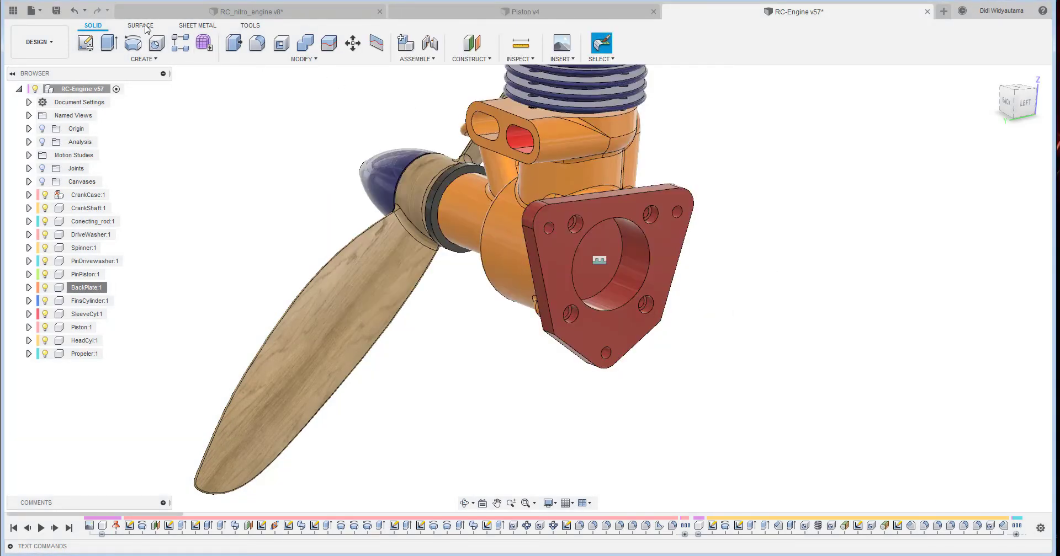
# - Return to the RC_nitro_engine design and insert the exported BackPlate from the DIY_ku folder, accepting its default position
pyautogui.click(309, 16)
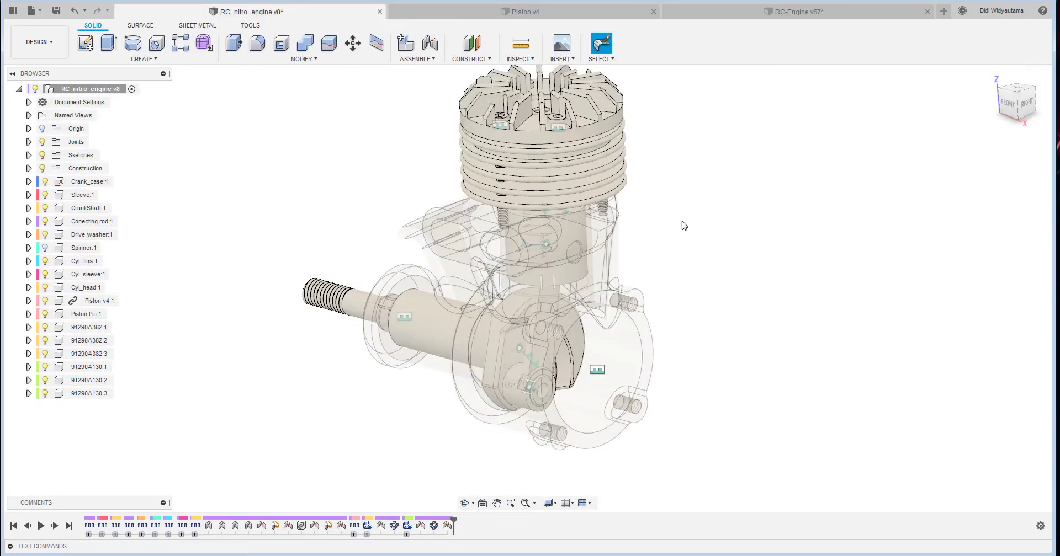
pyautogui.click(14, 11)
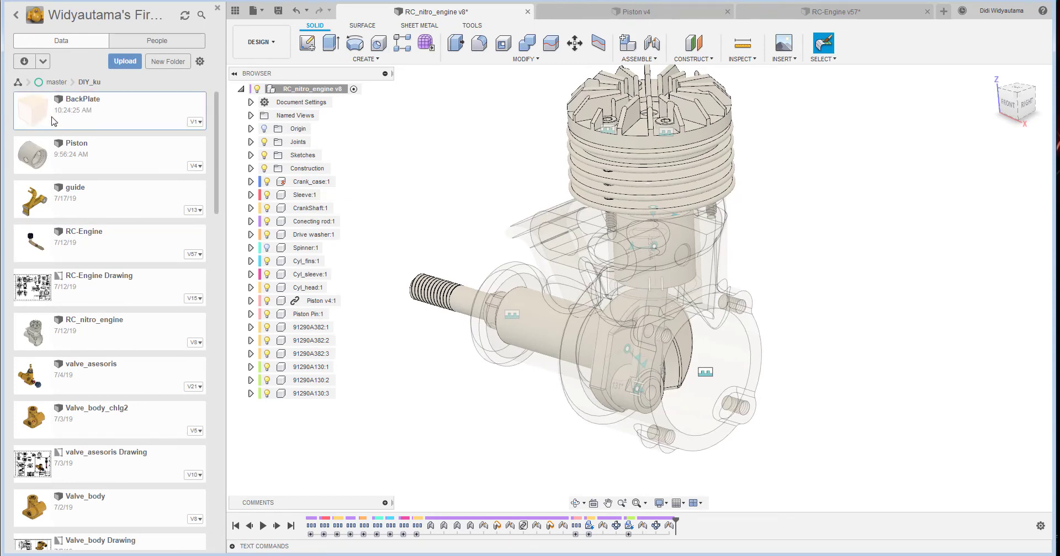
pyautogui.rightClick(143, 114)
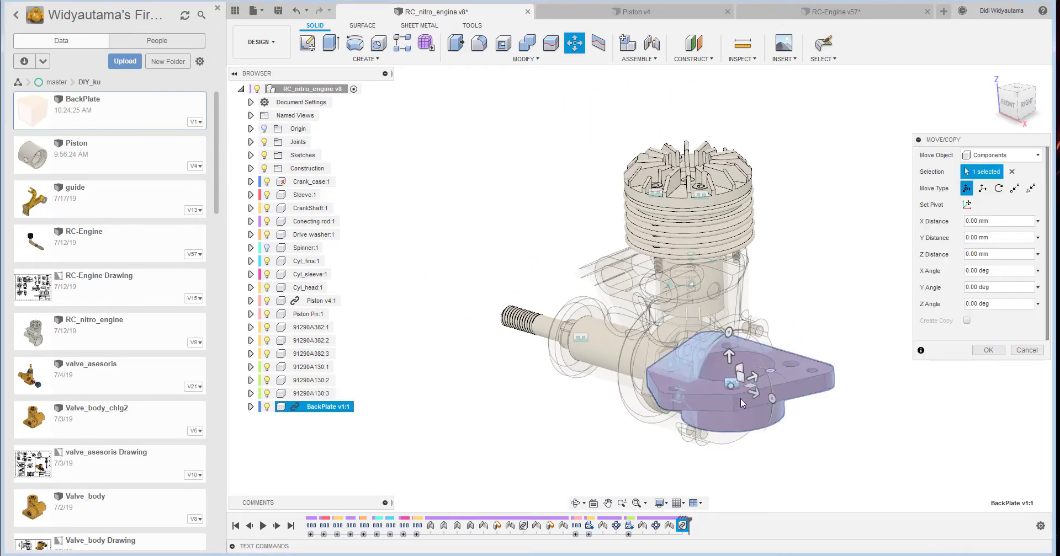
pyautogui.keyDown('shift'); pyautogui.moveTo(906, 375); pyautogui.dragTo(958, 314, button='middle'); pyautogui.keyUp('shift')
pyautogui.click(991, 350)
# - Create a rigid joint between the centre of the backplate's round boss and the crankcase's rear circular opening
pyautogui.keyDown('shift'); pyautogui.moveTo(892, 317); pyautogui.dragTo(852, 234, button='middle'); pyautogui.keyUp('shift')
pyautogui.click(652, 44)
pyautogui.keyDown('shift'); pyautogui.moveTo(779, 293); pyautogui.dragTo(753, 275, button='middle'); pyautogui.keyUp('shift')
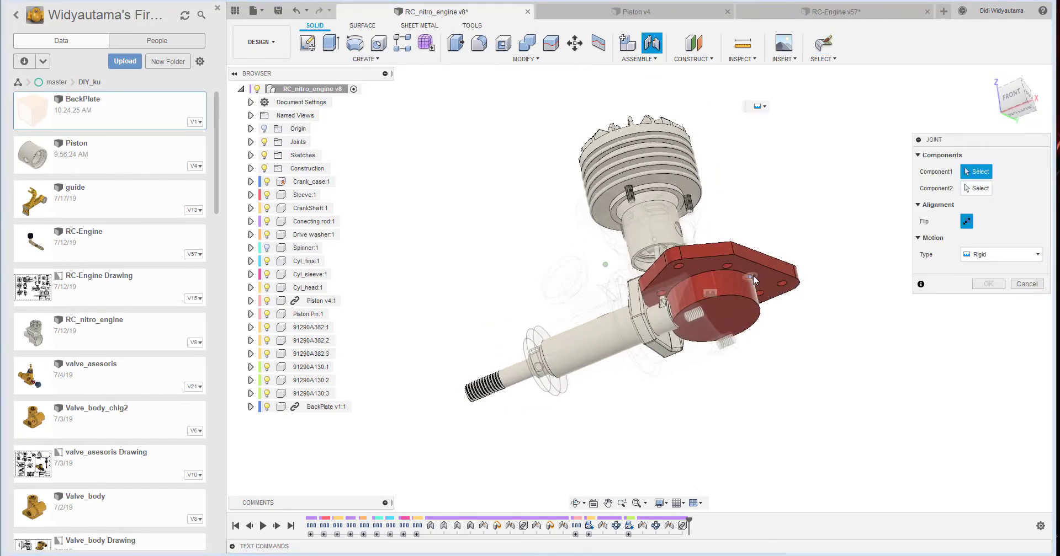
pyautogui.click(716, 292)
pyautogui.keyDown('shift'); pyautogui.moveTo(805, 301); pyautogui.dragTo(705, 336, button='middle'); pyautogui.keyUp('shift')
pyautogui.click(709, 343)
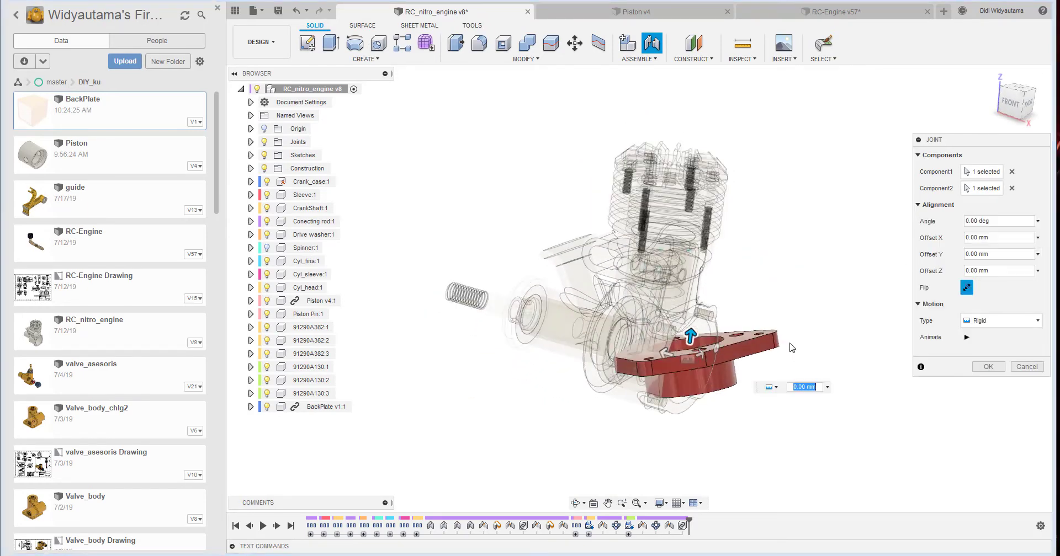
# - Flip the backplate in the joint so its boss enters the crankcase, and set the alignment angle to -90 degrees
pyautogui.click(967, 291)
pyautogui.moveTo(866, 338)
pyautogui.keyDown('shift'); pyautogui.mouseDown(button='middle')
pyautogui.moveTo(899, 326)
pyautogui.moveTo(883, 326)
pyautogui.moveTo(896, 317)
pyautogui.moveTo(862, 327)
pyautogui.mouseUp(button='middle'); pyautogui.keyUp('shift')
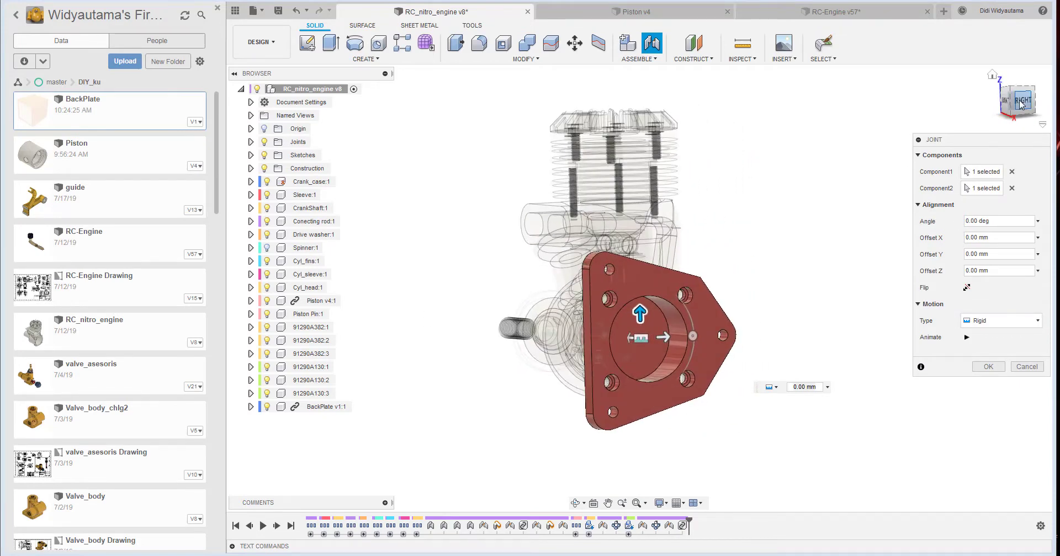
pyautogui.click(1019, 103)
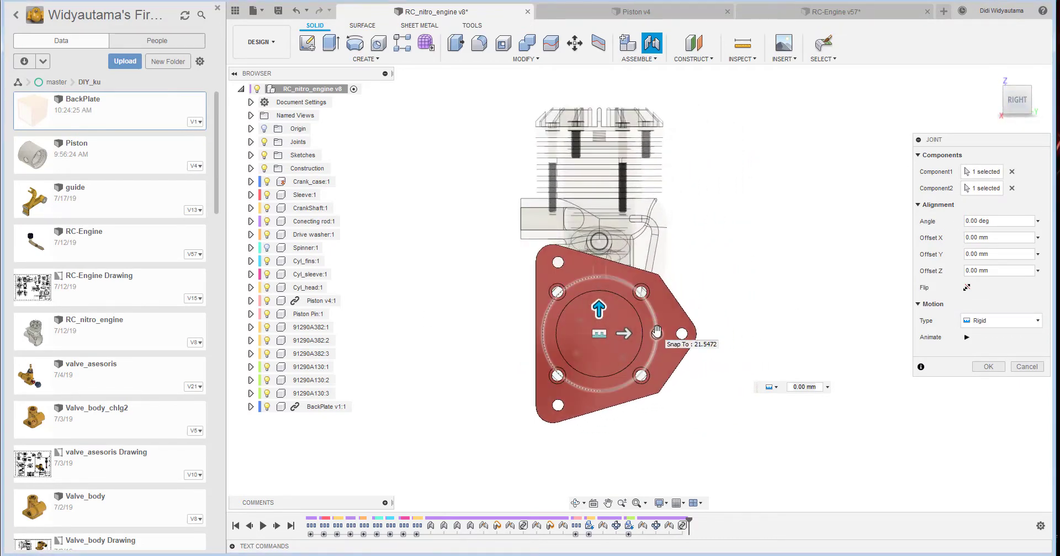
pyautogui.click(656, 331)
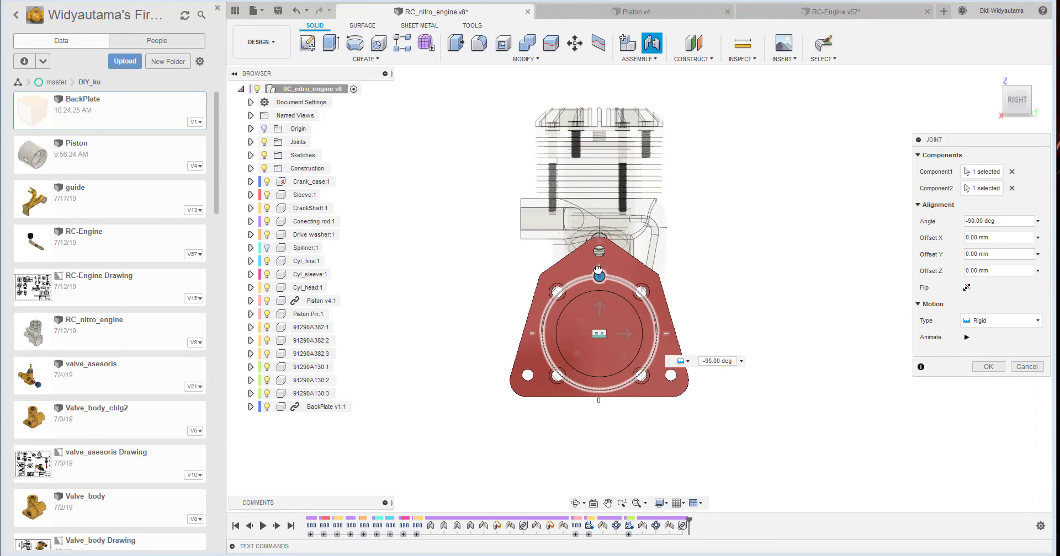
pyautogui.click(988, 367)
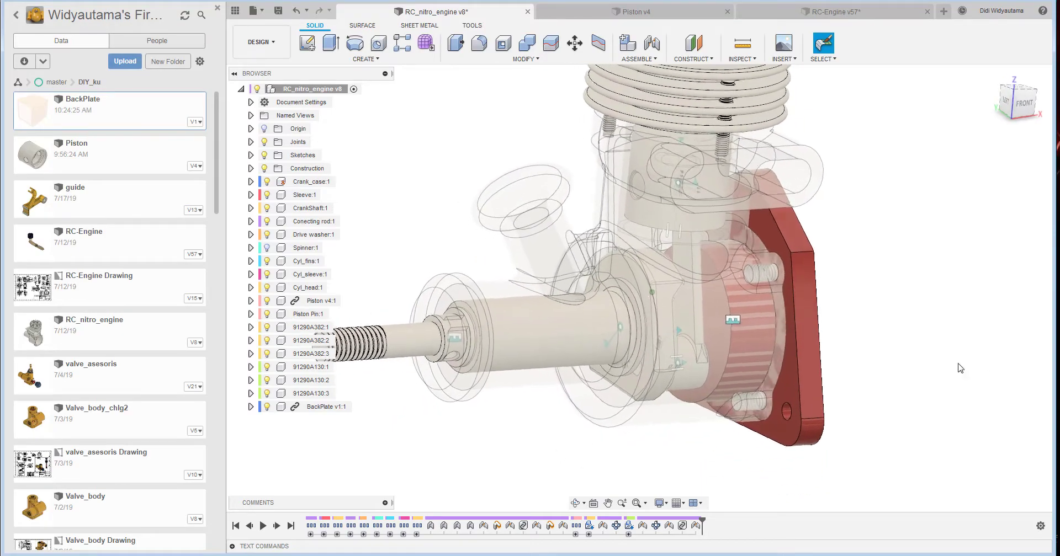
# - Insert the Propeler design from the DIY_ku folder into the engine assembly, accepting its default position
pyautogui.click(235, 11)
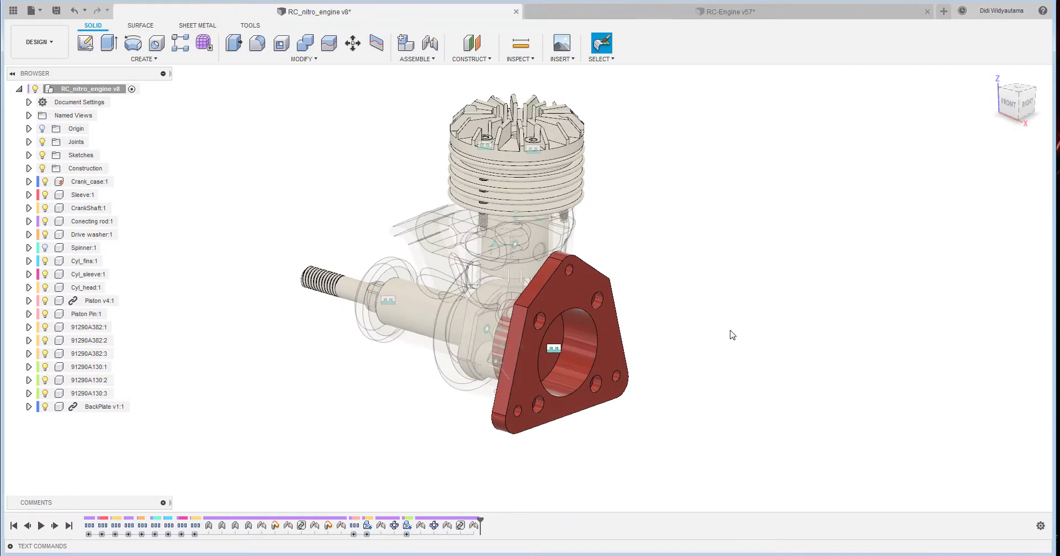
pyautogui.click(13, 12)
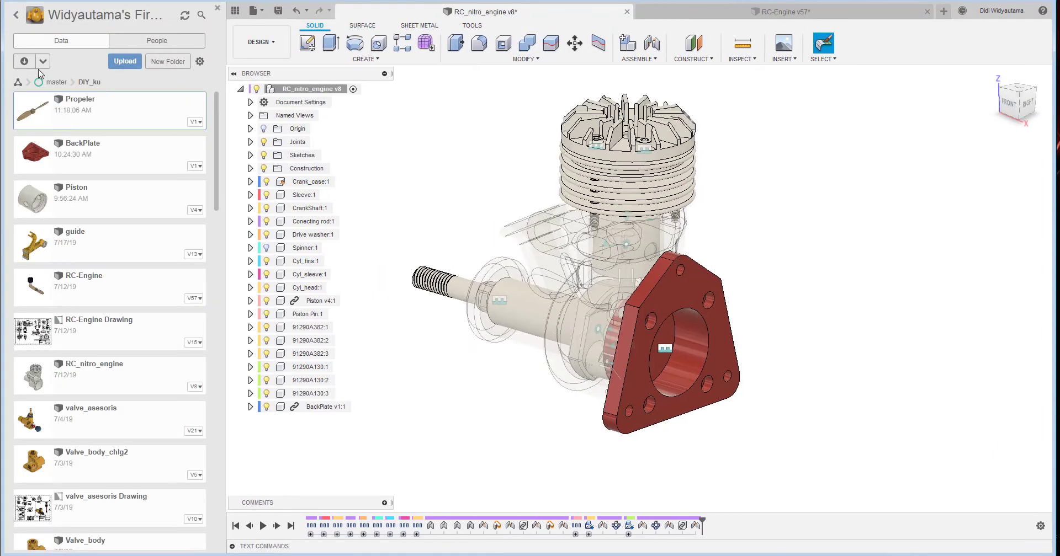
pyautogui.rightClick(60, 111)
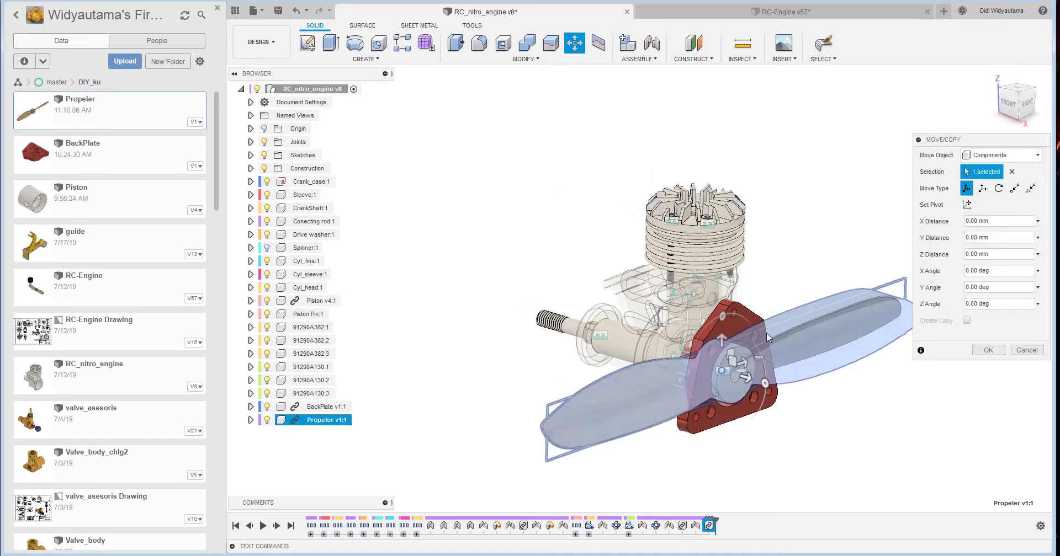
pyautogui.click(988, 350)
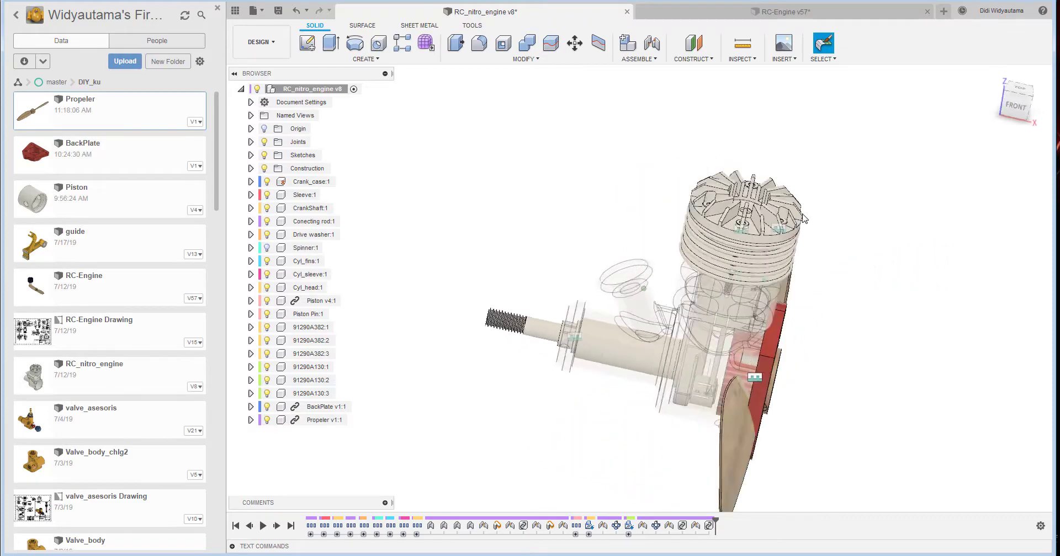
# - Move the propeller clear of the engine and rigidly joint its hub centre to the circular shoulder edge behind the crankshaft's thread
pyautogui.moveTo(786, 426); pyautogui.dragTo(958, 390)
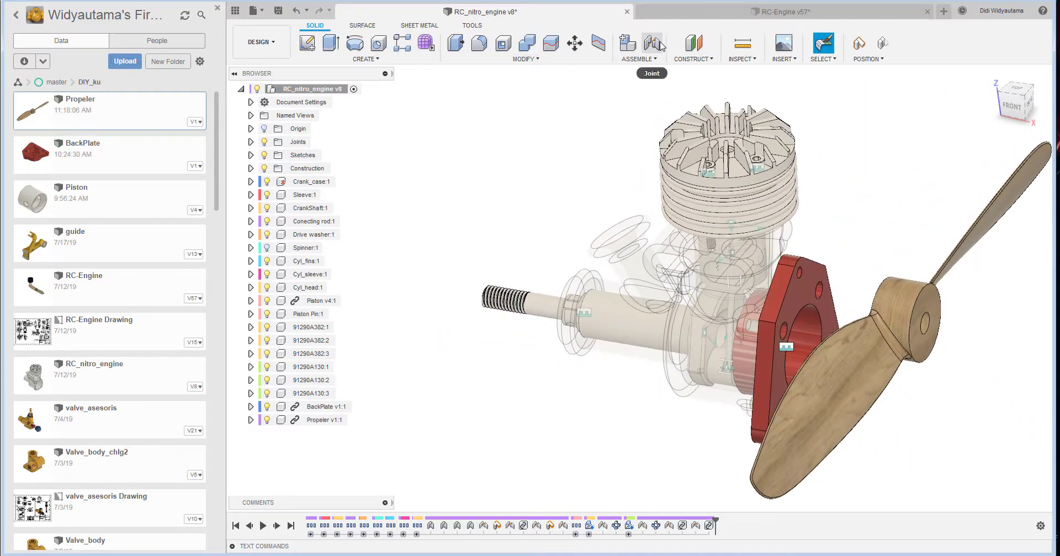
pyautogui.click(659, 45)
pyautogui.click(542, 295)
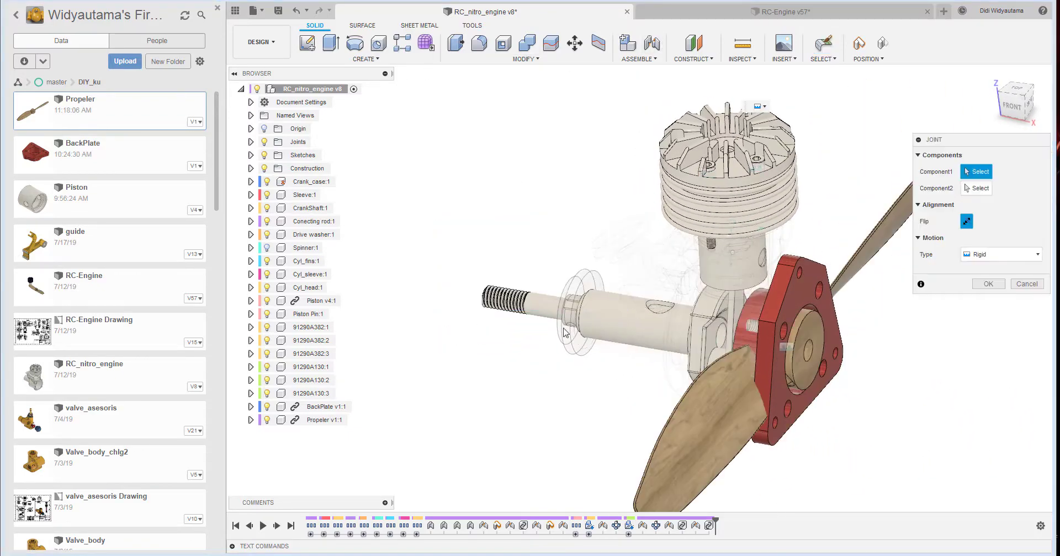
pyautogui.click(812, 347)
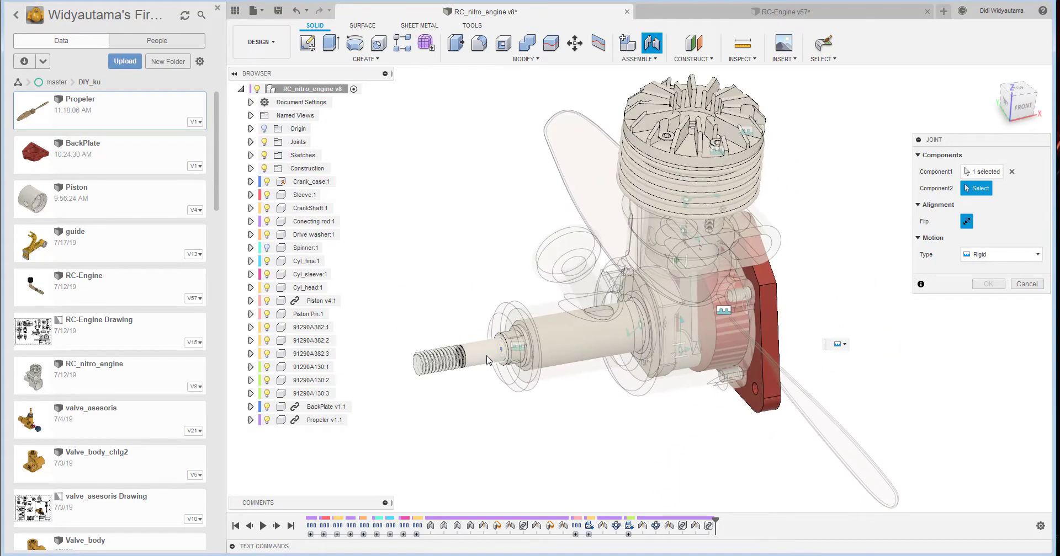
pyautogui.scroll(5, 488, 350)
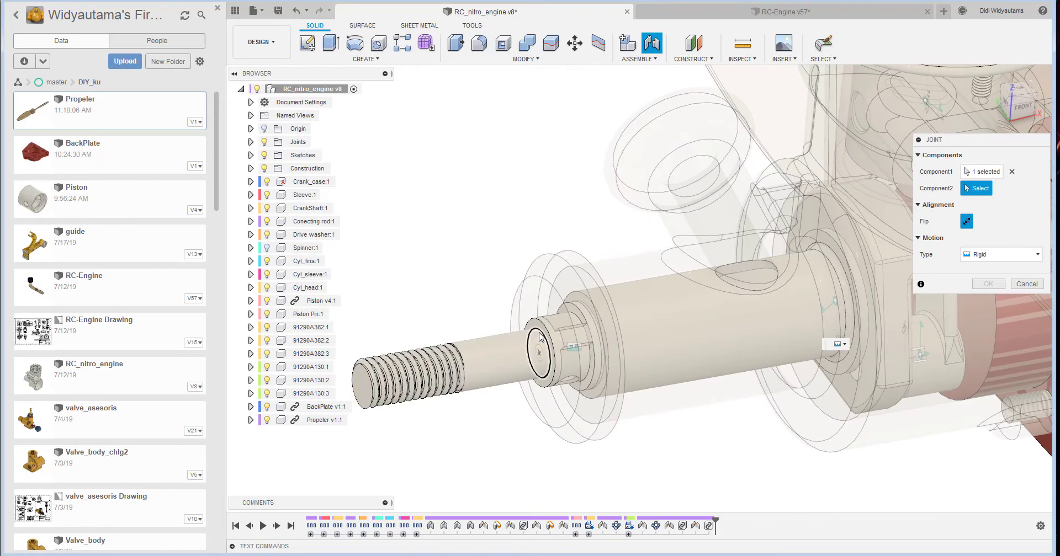
pyautogui.click(540, 337)
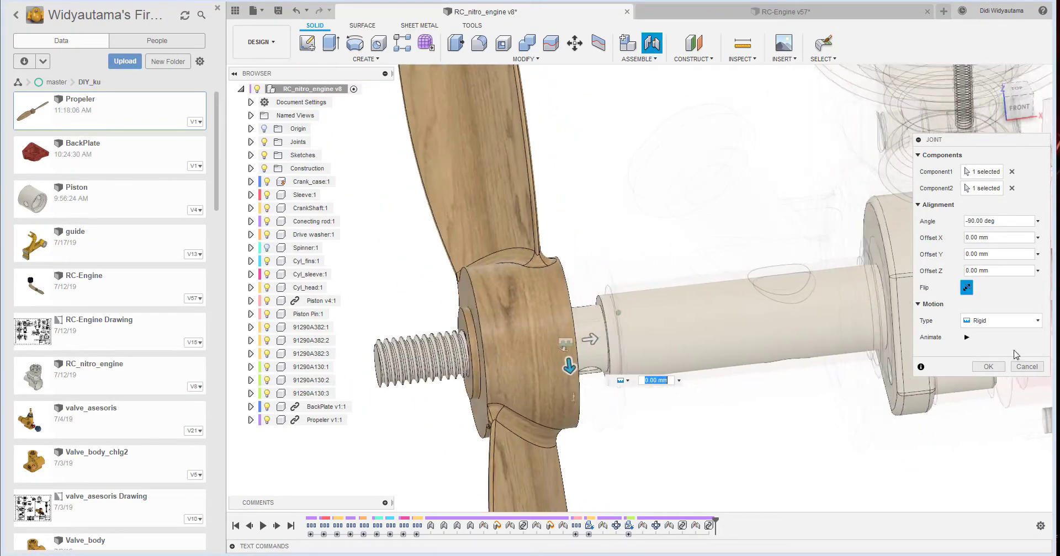
pyautogui.click(989, 367)
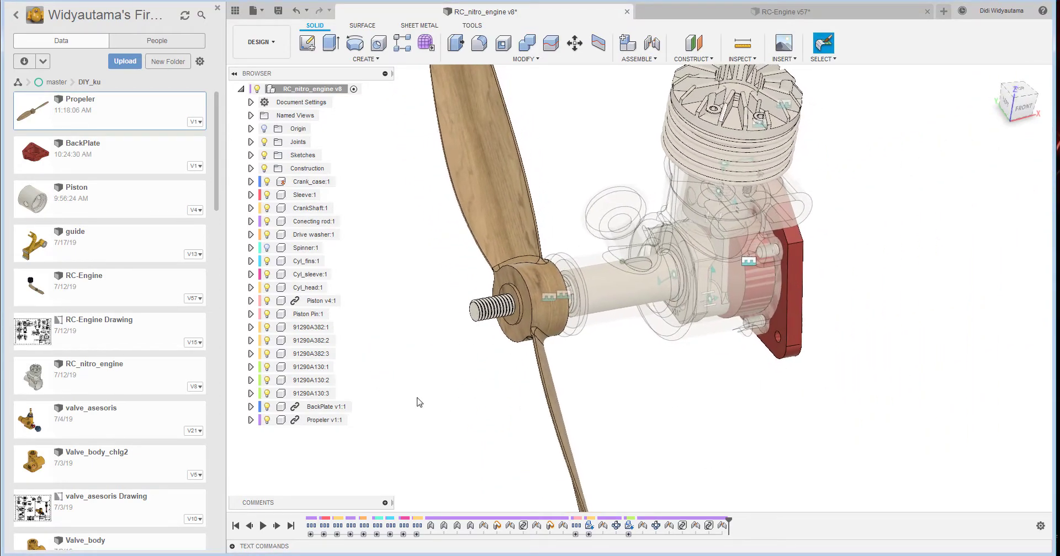
# - Show the Spinner component and move it out from behind the backplate so its threaded hole is accessible
pyautogui.click(269, 249)
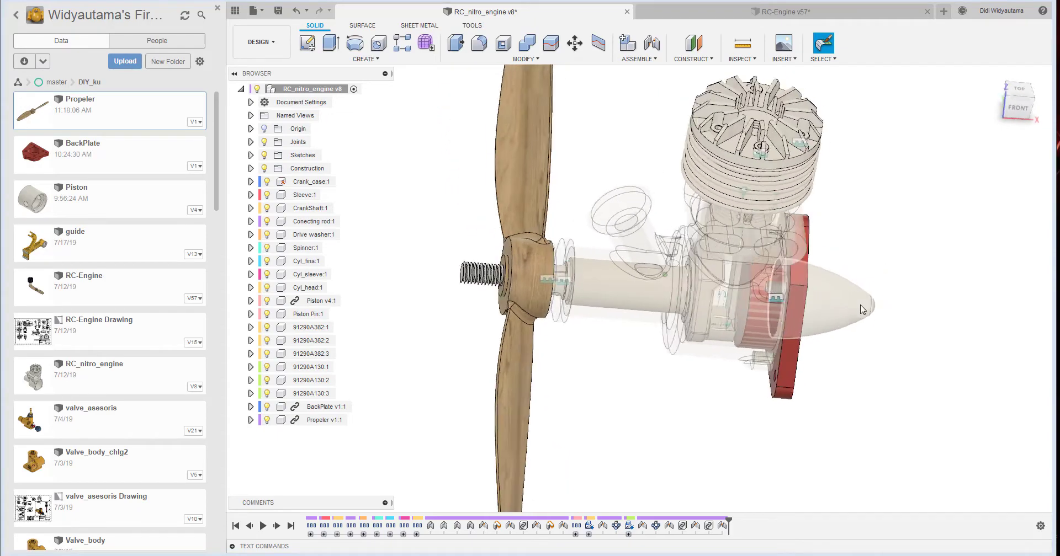
pyautogui.moveTo(812, 295); pyautogui.dragTo(962, 268)
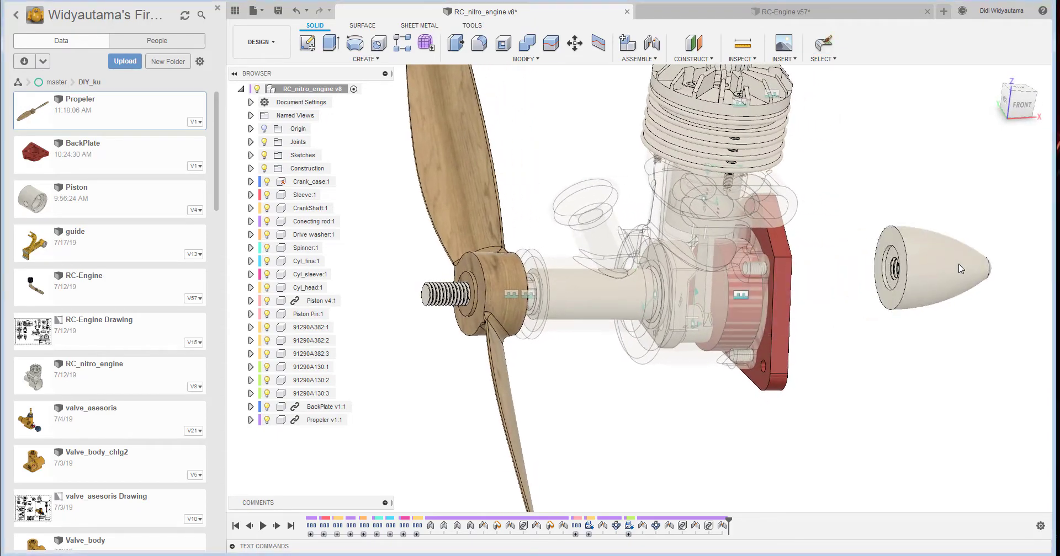
pyautogui.keyDown('shift'); pyautogui.moveTo(962, 269); pyautogui.dragTo(994, 262, button='middle'); pyautogui.keyUp('shift')
pyautogui.click(883, 45)
pyautogui.keyDown('shift'); pyautogui.moveTo(796, 194); pyautogui.dragTo(765, 208, button='middle'); pyautogui.keyUp('shift')
pyautogui.moveTo(813, 293); pyautogui.dragTo(911, 259)
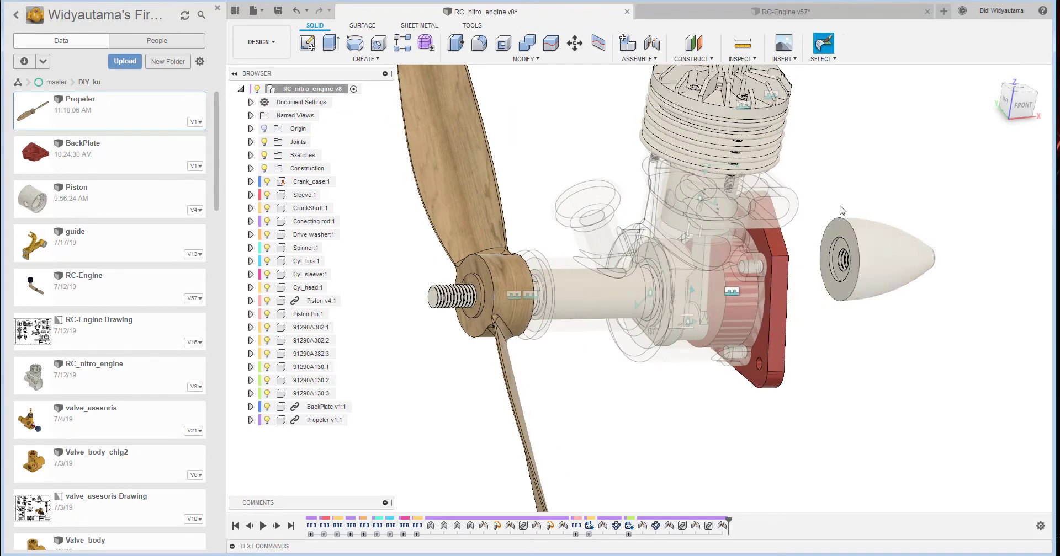
# - Create a rigid joint between the centre of the spinner's threaded hole and the front face of the propeller hub
pyautogui.click(649, 41)
pyautogui.click(589, 295)
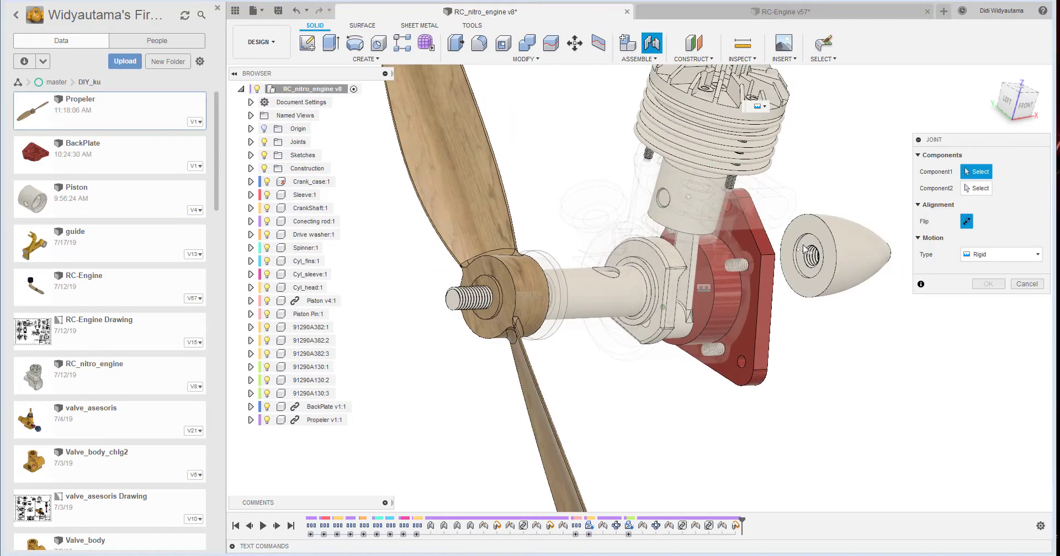
pyautogui.scroll(5, 810, 252)
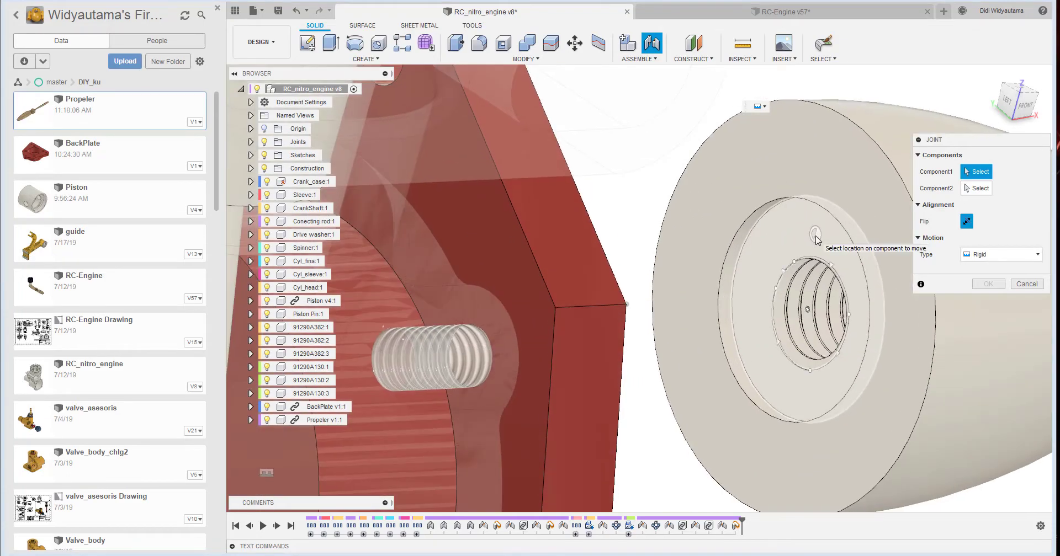
pyautogui.click(810, 312)
pyautogui.scroll(-5, 811, 313)
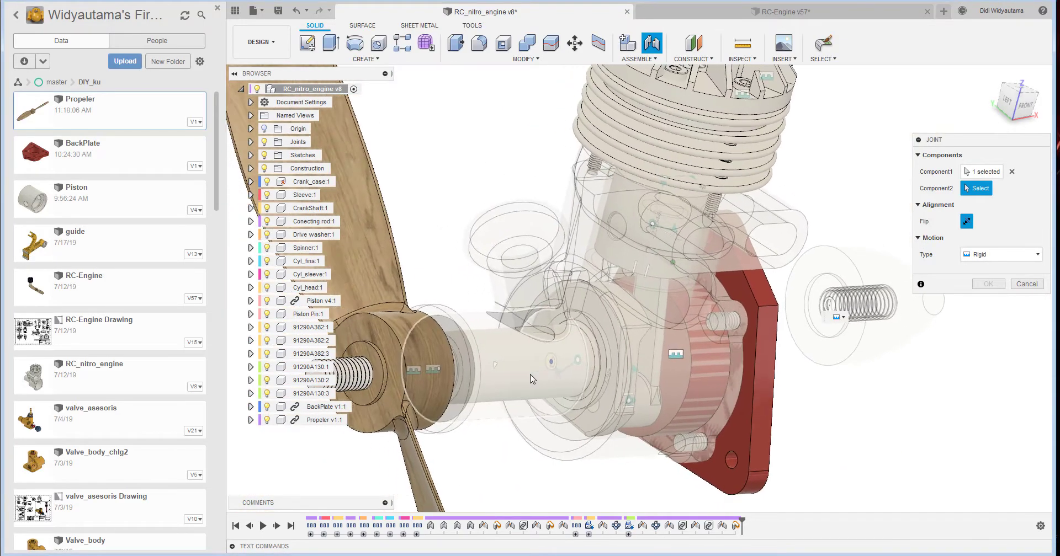
pyautogui.scroll(4, 452, 358)
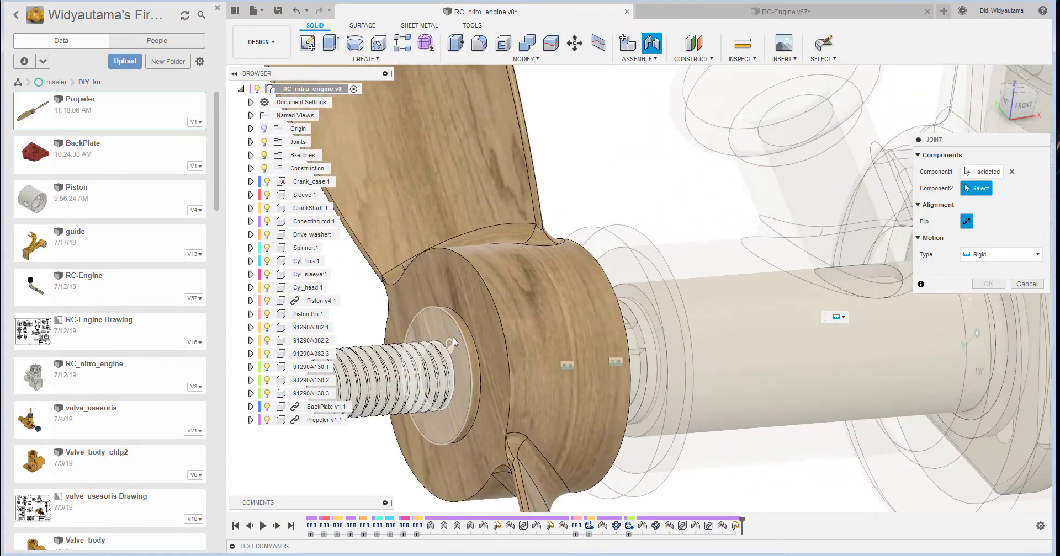
pyautogui.scroll(1, 451, 342)
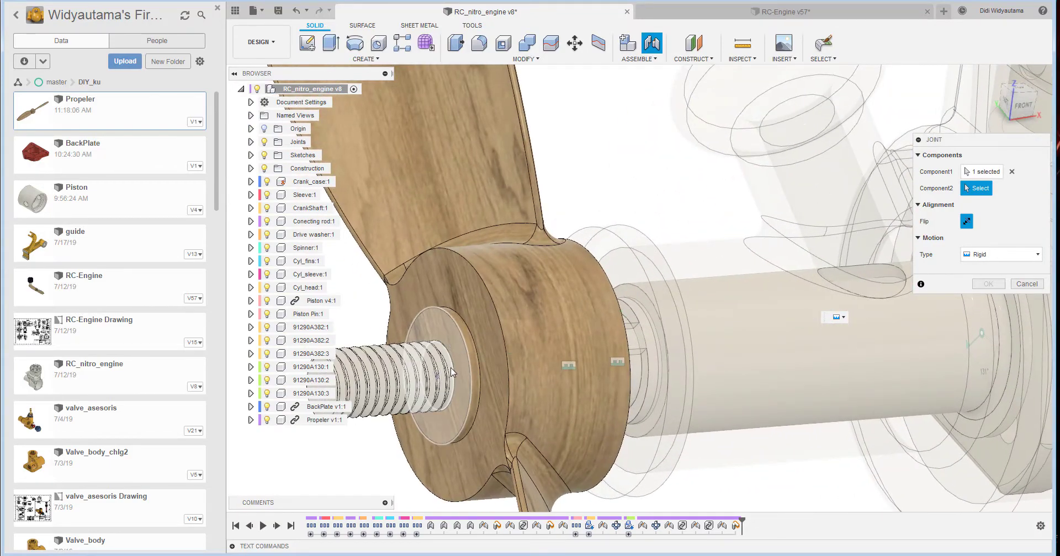
pyautogui.click(689, 357)
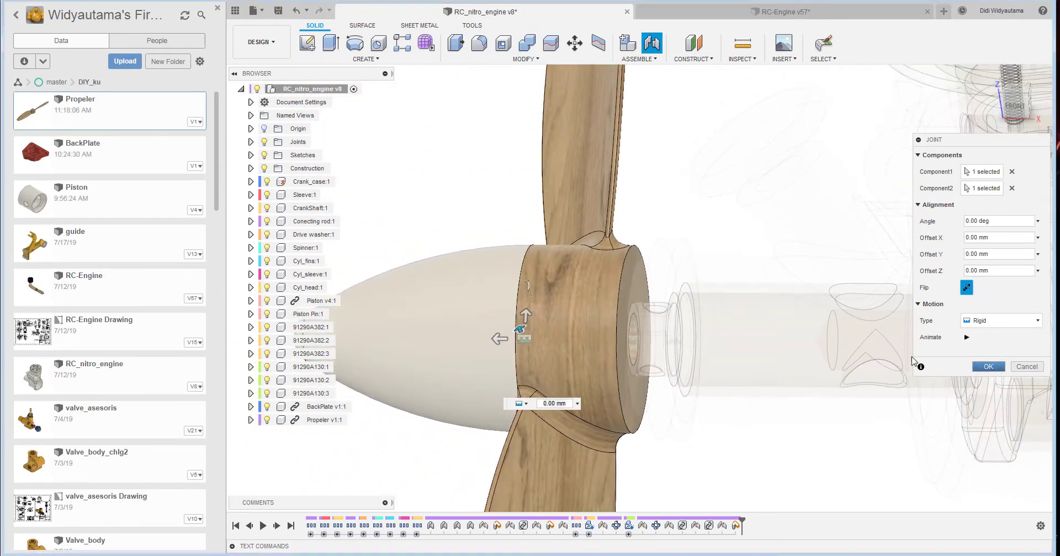
pyautogui.click(988, 366)
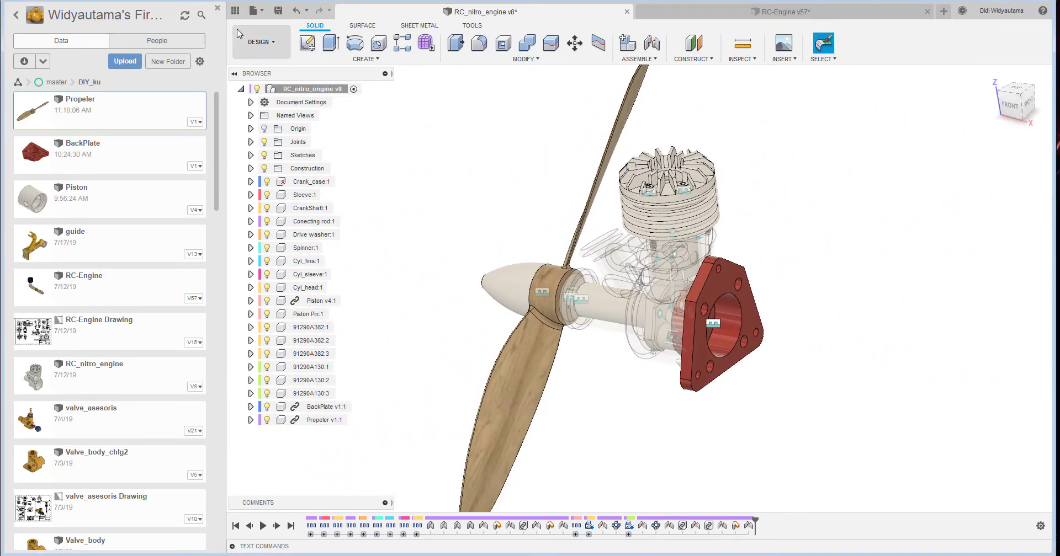
# - Hide the project data list and restore the Crank_case component to full opacity
pyautogui.click(235, 10)
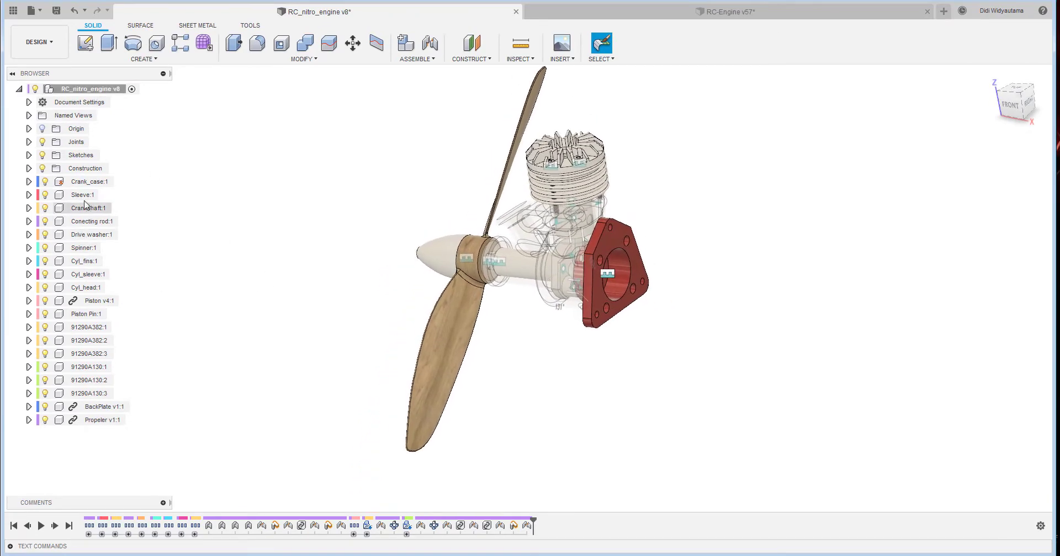
pyautogui.rightClick(84, 182)
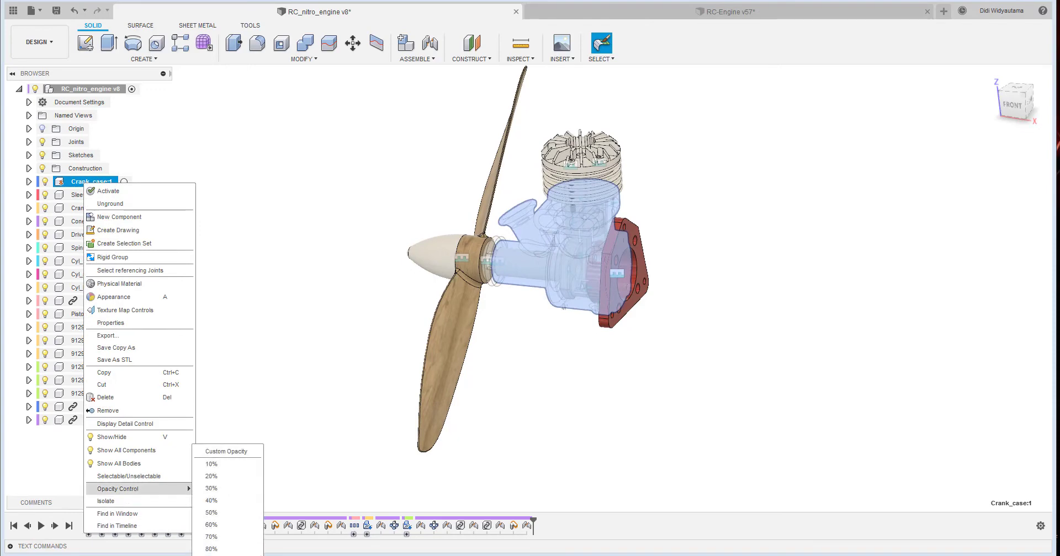
pyautogui.click(212, 555)
# - Turn the propeller to check the engine's motion and revert the parts to their captured position
pyautogui.click(742, 379)
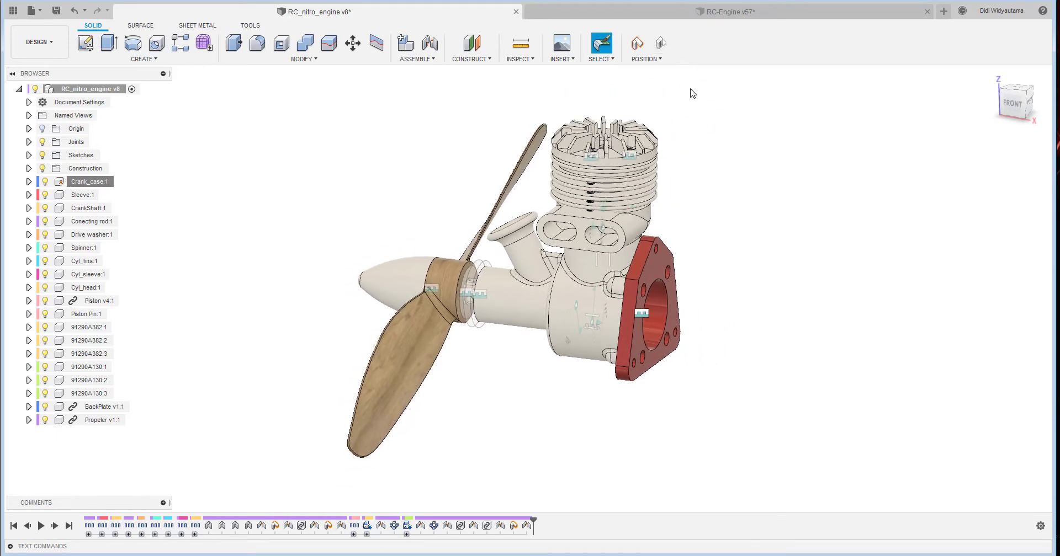
pyautogui.click(662, 44)
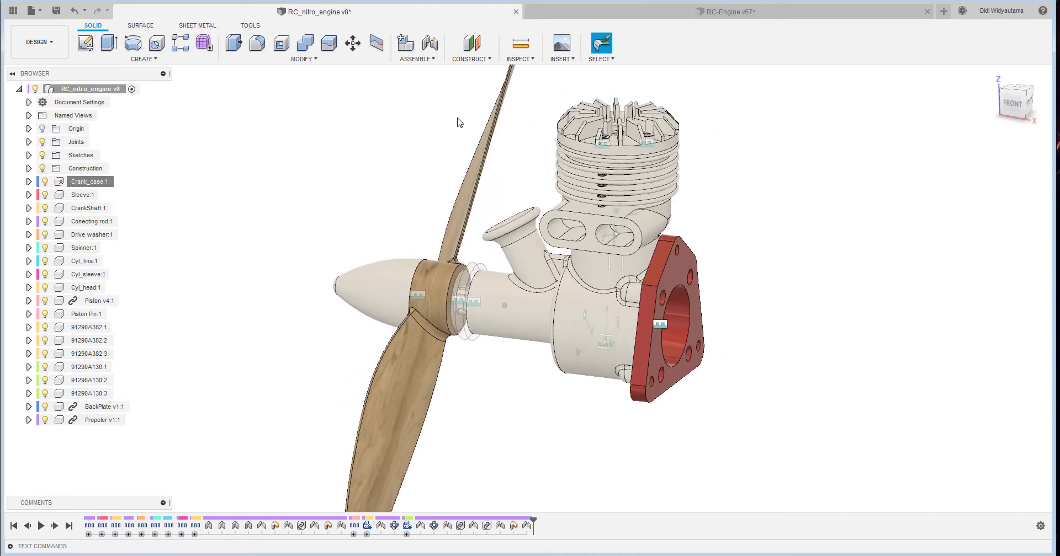
pyautogui.scroll(-4, 651, 348)
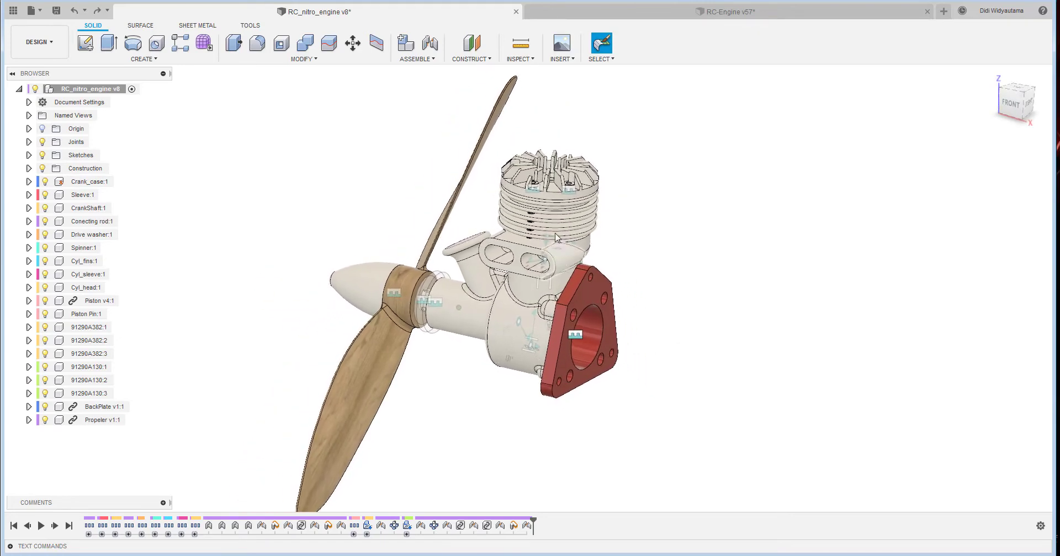
# - Create a section analysis from the backplate's outer face with a Y distance of -20 mm to cut through the cylinder
pyautogui.click(531, 60)
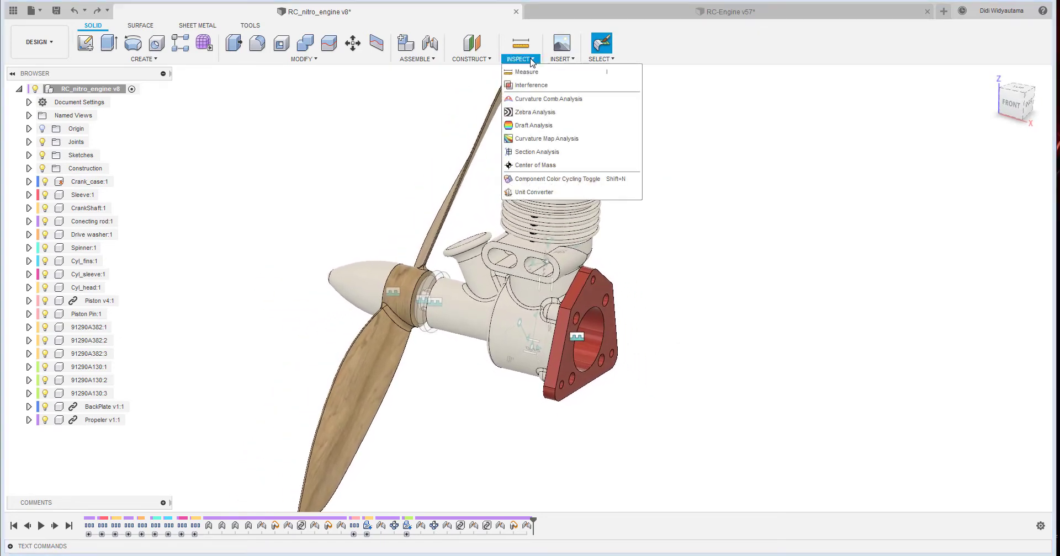
pyautogui.click(561, 152)
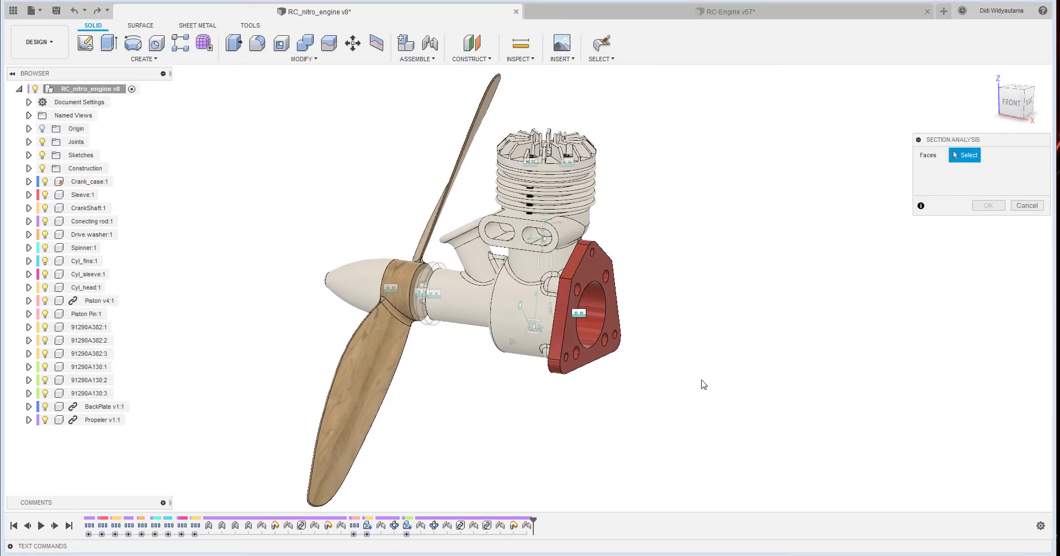
pyautogui.click(597, 266)
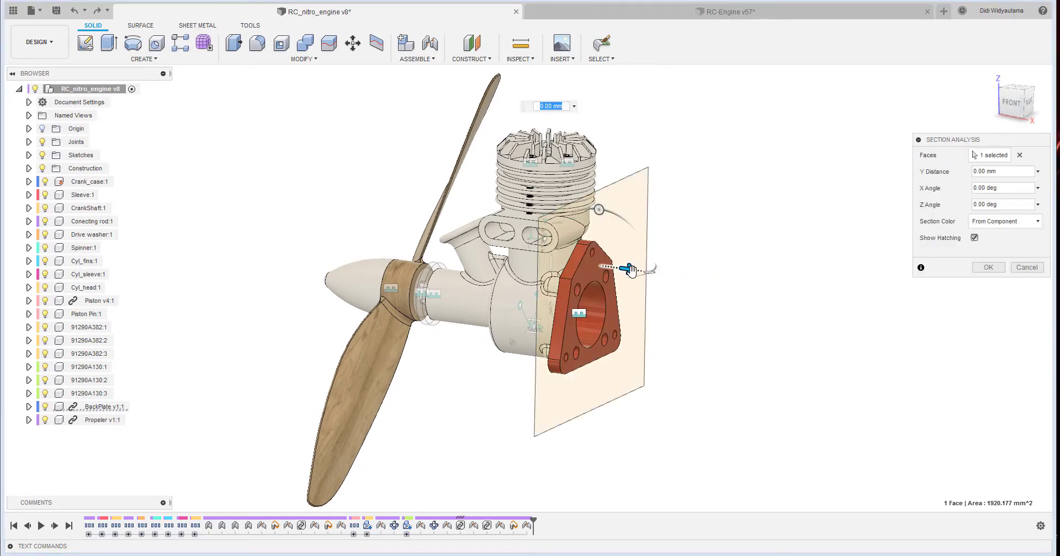
pyautogui.moveTo(627, 271); pyautogui.dragTo(598, 268)
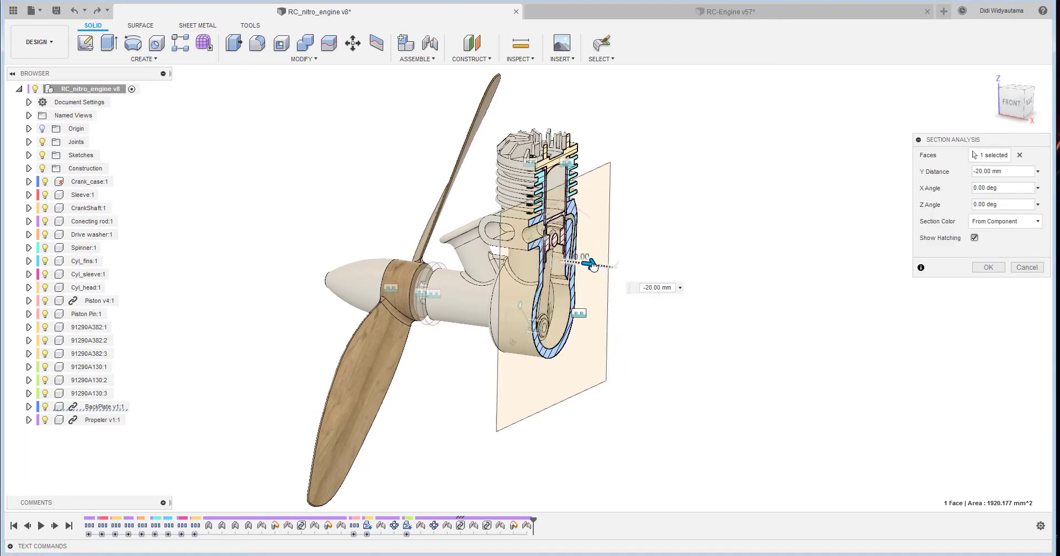
pyautogui.scroll(5, 723, 230)
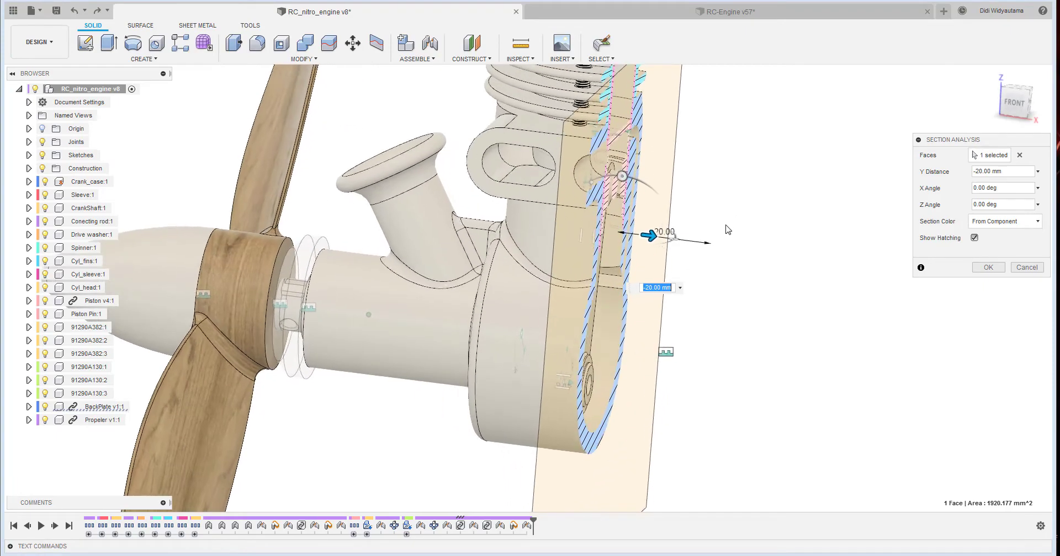
pyautogui.keyDown('shift'); pyautogui.moveTo(726, 225); pyautogui.dragTo(759, 230, button='middle'); pyautogui.keyUp('shift')
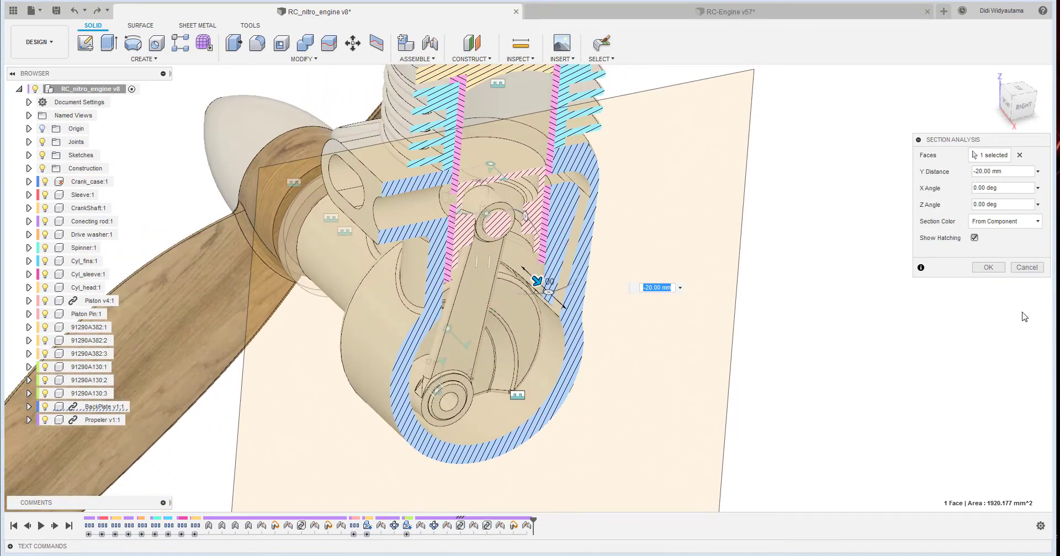
pyautogui.click(999, 269)
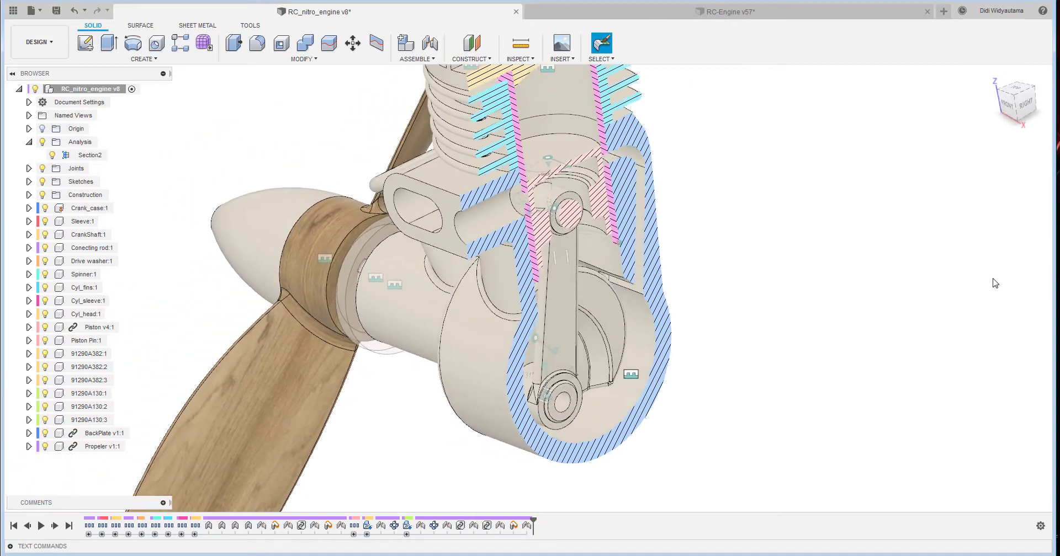
# - Turn the crankshaft through its crank pin to examine how the connecting rod and piston move in the section view
pyautogui.keyDown('shift'); pyautogui.moveTo(993, 283); pyautogui.dragTo(960, 315, button='middle'); pyautogui.keyUp('shift')
pyautogui.keyDown('shift'); pyautogui.moveTo(712, 338); pyautogui.dragTo(670, 348, button='middle'); pyautogui.keyUp('shift')
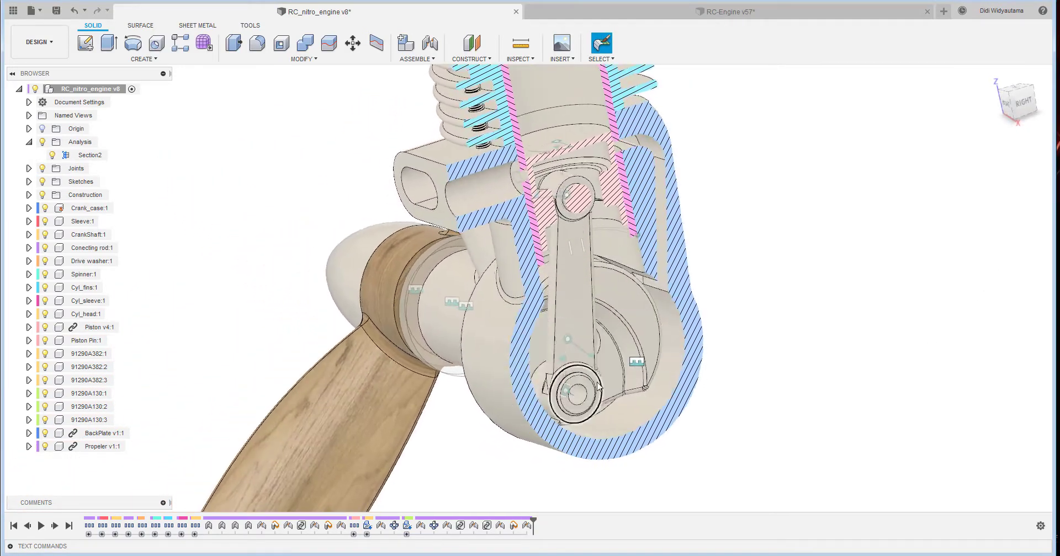
pyautogui.keyDown('shift'); pyautogui.moveTo(599, 386); pyautogui.dragTo(614, 385, button='middle'); pyautogui.keyUp('shift')
pyautogui.moveTo(577, 398); pyautogui.dragTo(623, 279)
pyautogui.scroll(-3, 701, 330)
pyautogui.keyDown('shift'); pyautogui.moveTo(706, 331); pyautogui.dragTo(715, 332, button='middle'); pyautogui.keyUp('shift')
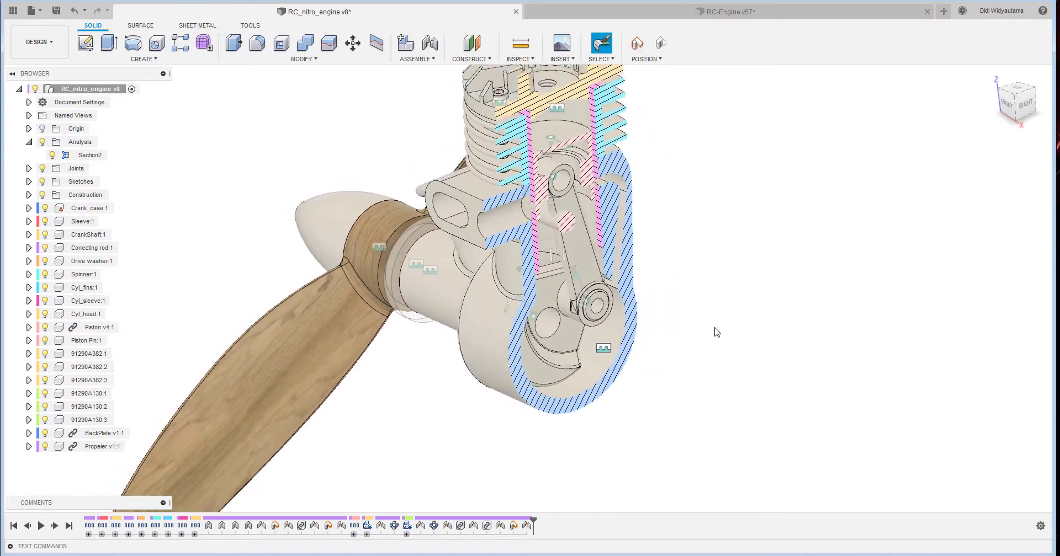
pyautogui.scroll(-2, 716, 331)
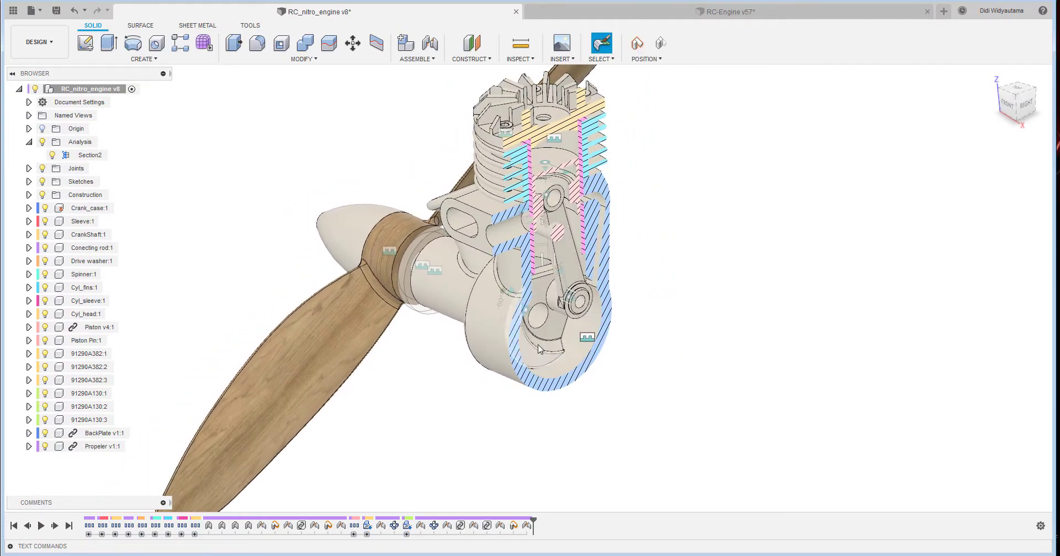
pyautogui.keyDown('shift'); pyautogui.moveTo(540, 349); pyautogui.dragTo(550, 327, button='middle'); pyautogui.keyUp('shift')
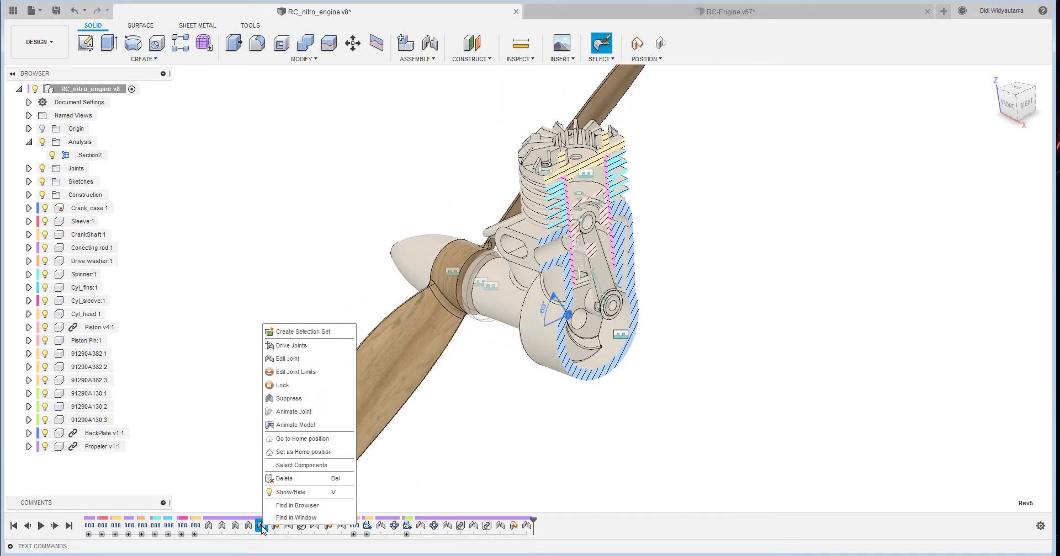
# - Animate the whole model from the crankshaft joint Rev5, end the animation and revert the parts to their captured position
pyautogui.click(326, 426)
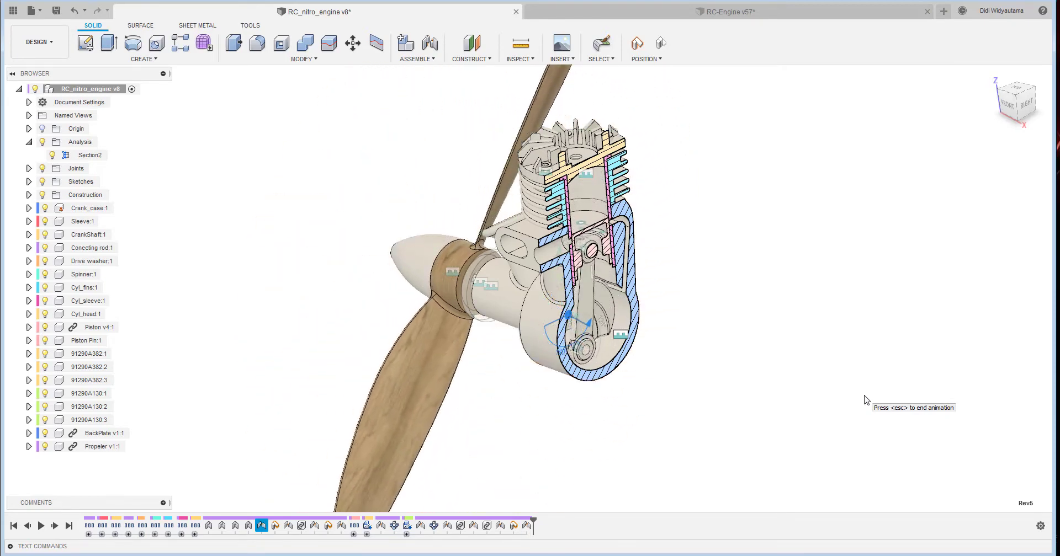
pyautogui.press('Escape')
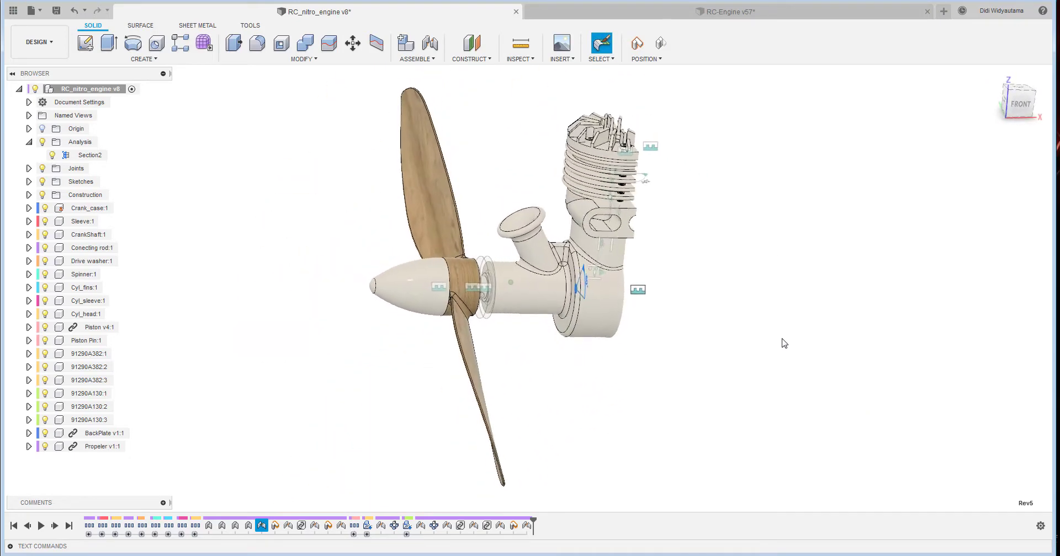
pyautogui.click(661, 43)
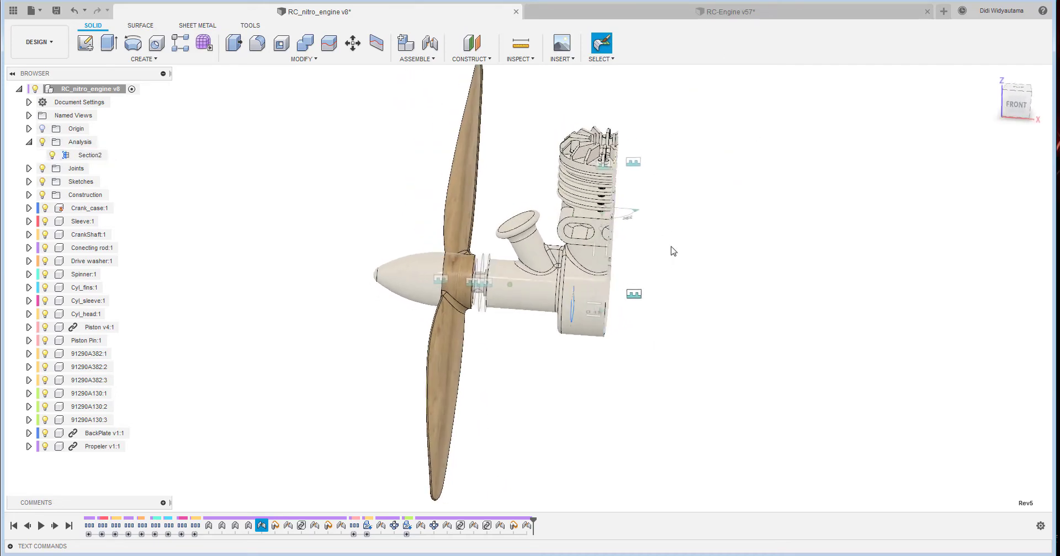
# - Hide the section analysis Section2 to show the whole engine again and collapse the Analysis folder
pyautogui.click(56, 156)
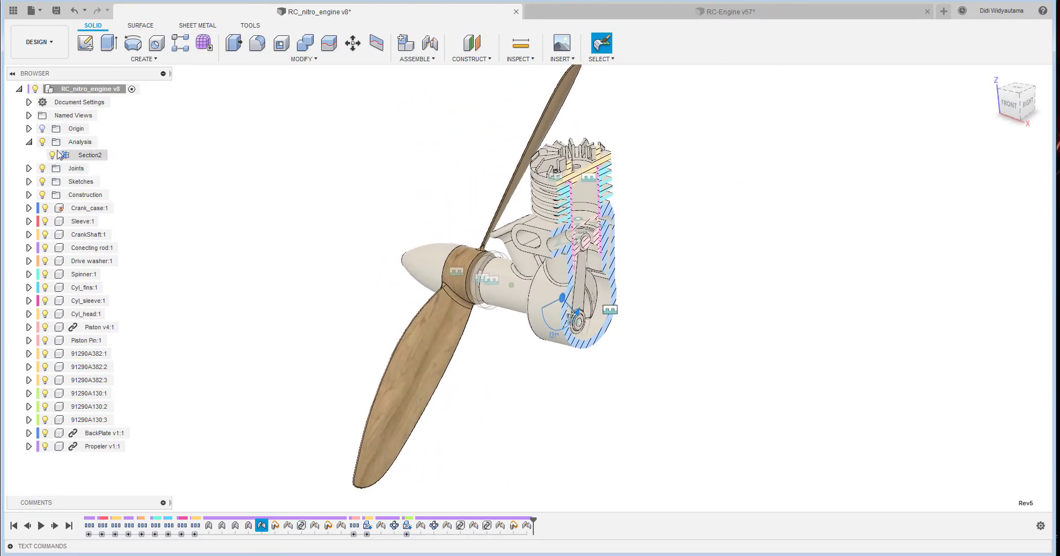
pyautogui.click(52, 155)
pyautogui.click(29, 142)
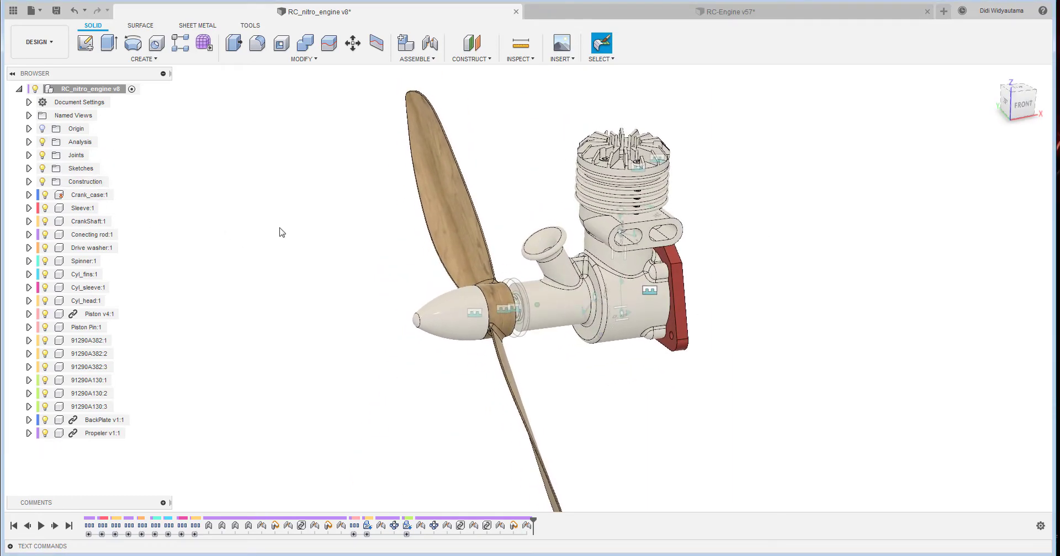
# - Start a motion study and add the crankshaft's revolute joint Rev5 to it
pyautogui.click(35, 42)
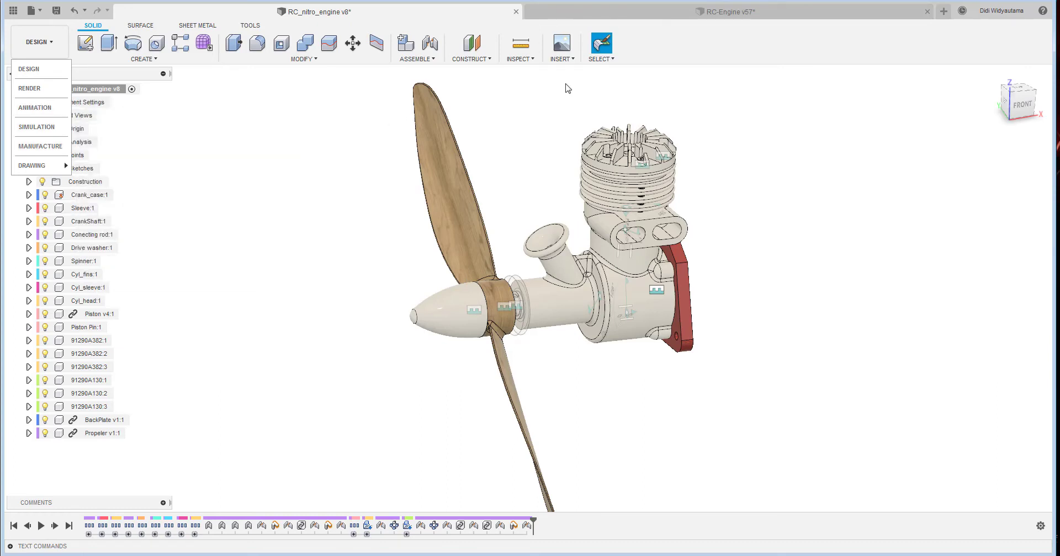
pyautogui.click(534, 59)
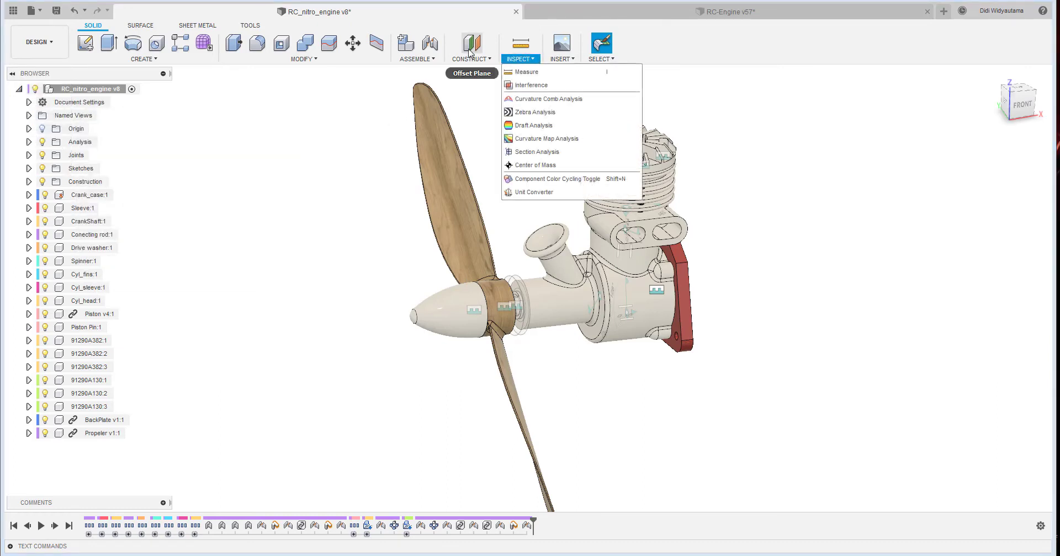
pyautogui.click(422, 60)
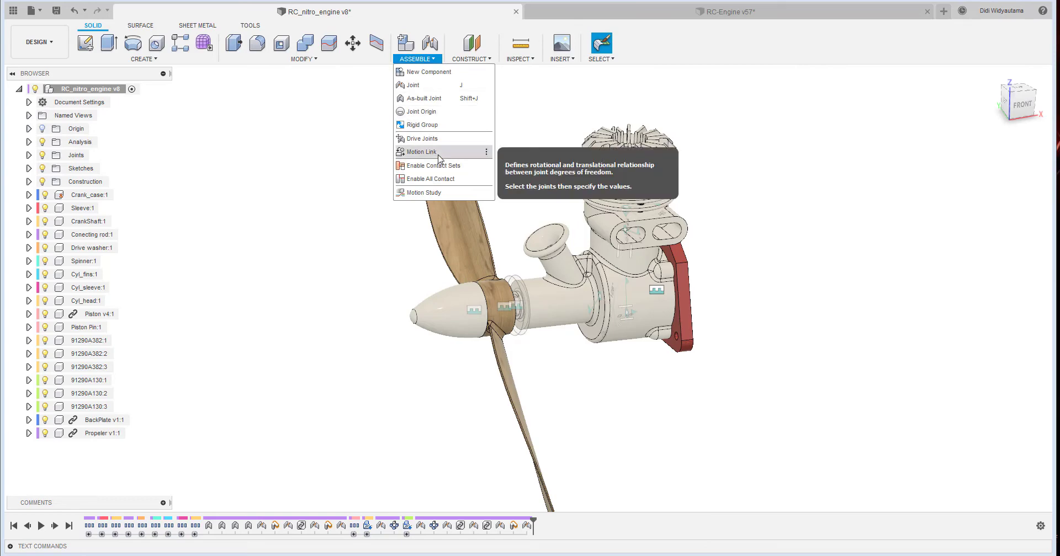
pyautogui.click(424, 193)
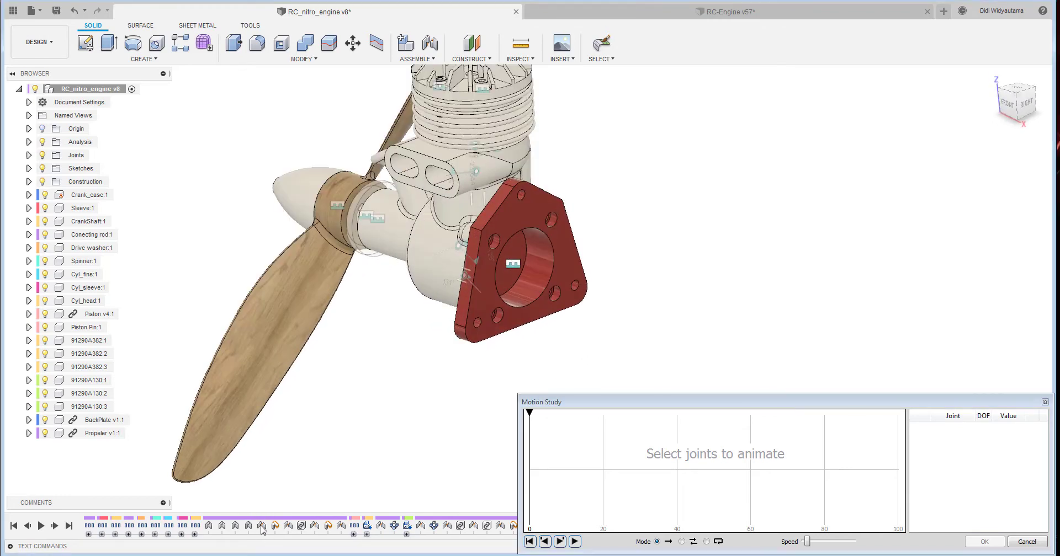
pyautogui.click(461, 247)
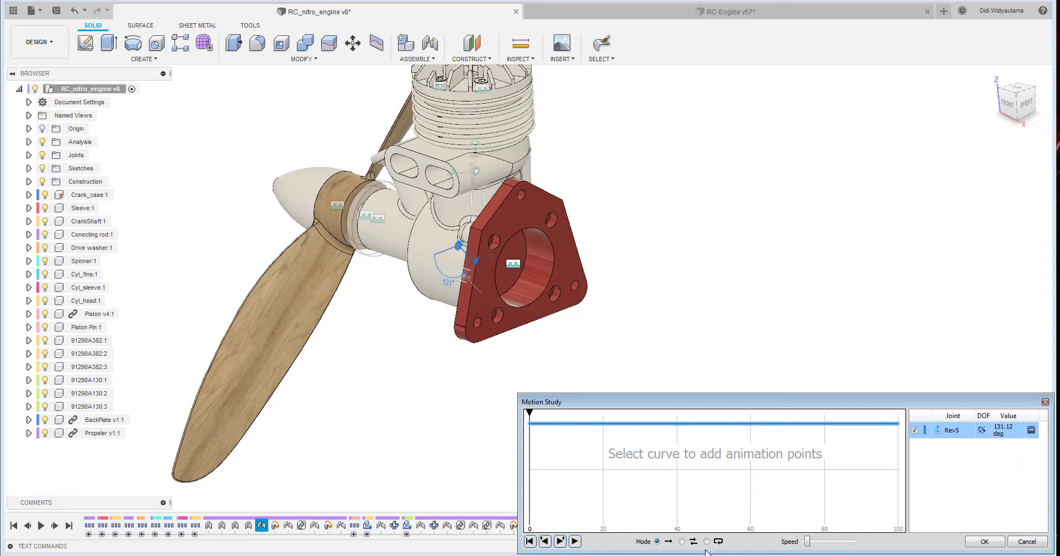
# - Add animation points to the Rev5 curve at step 5 with 100 deg and step 13 with 70 deg
pyautogui.click(549, 429)
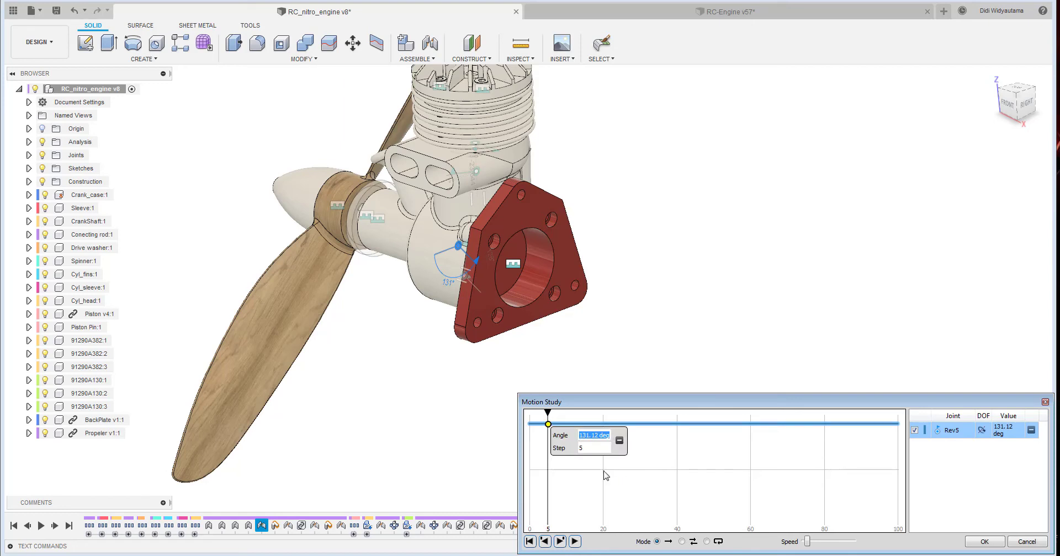
pyautogui.write('100')
pyautogui.press('Return')
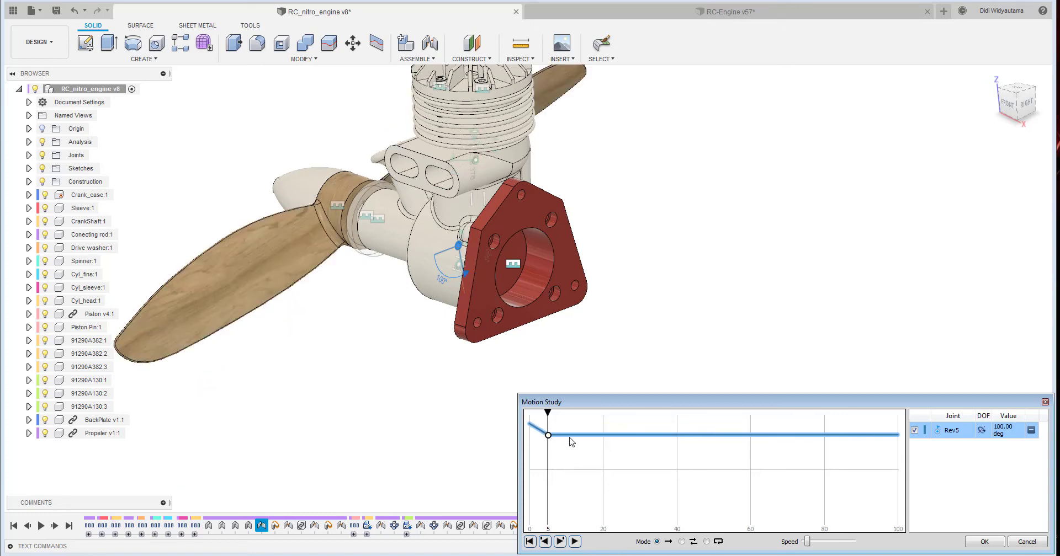
pyautogui.click(579, 436)
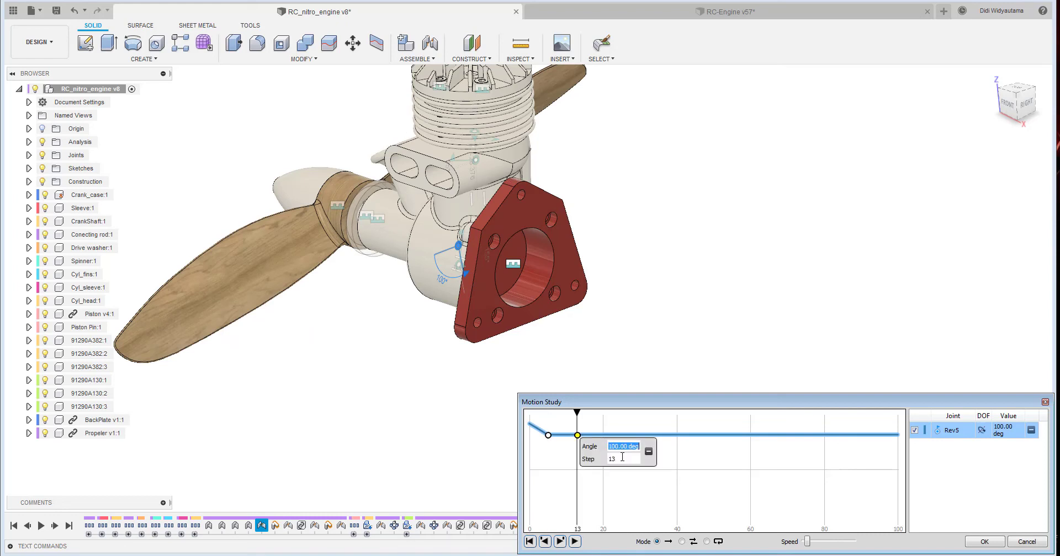
pyautogui.write('70')
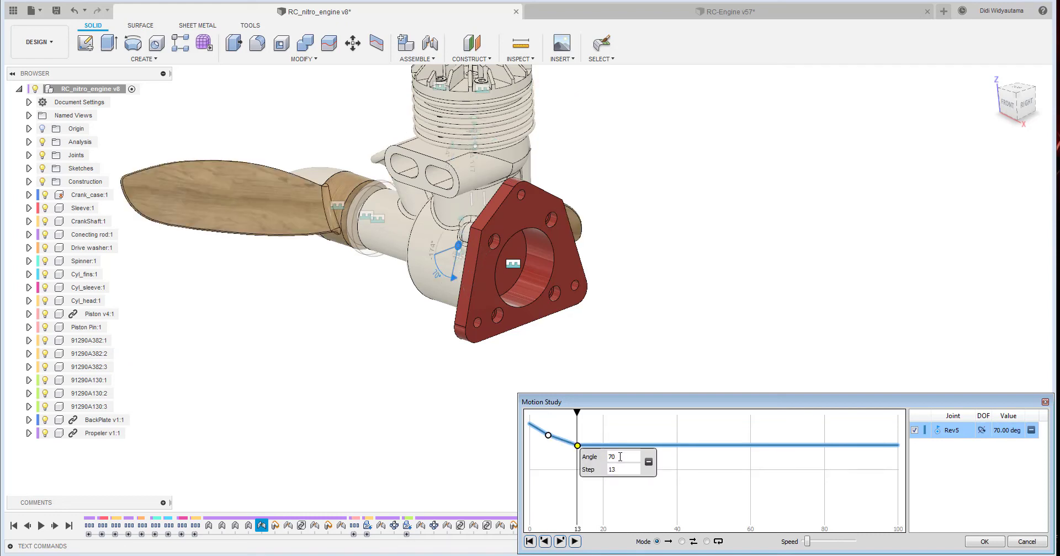
# - Add Rev5 animation points at step 20 with 50 deg and step 28 with 10 deg
pyautogui.click(608, 448)
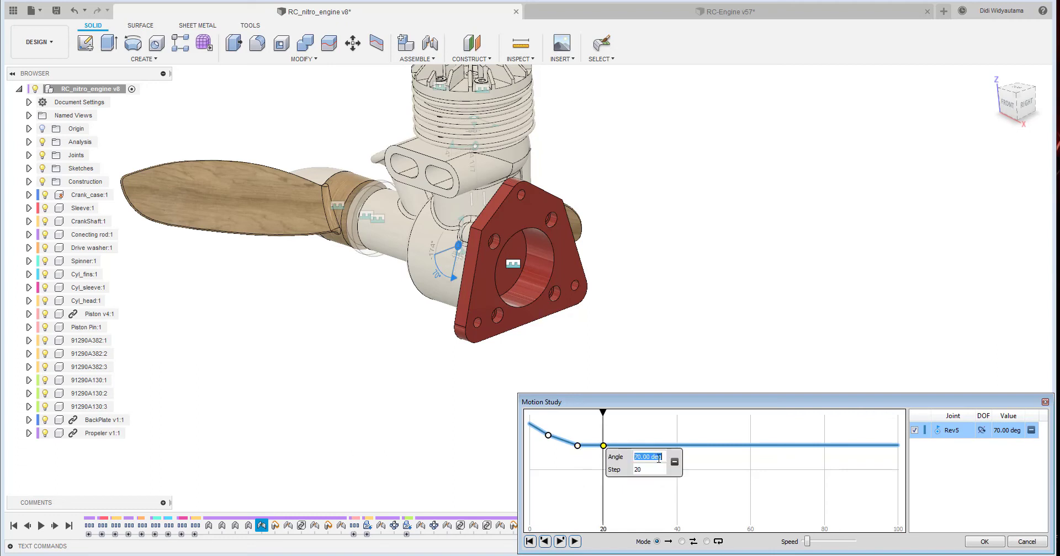
pyautogui.write('50')
pyautogui.press('Return')
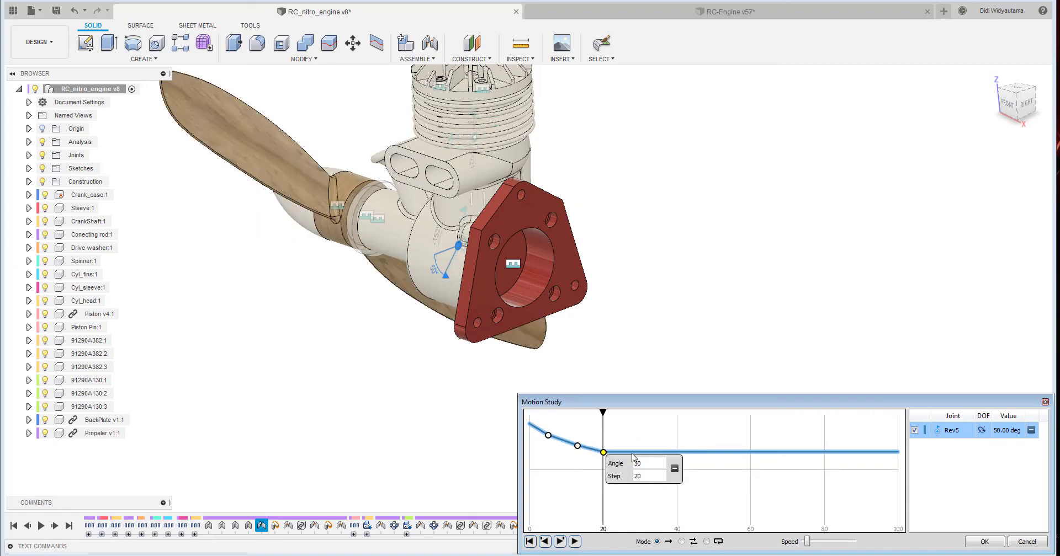
pyautogui.click(635, 454)
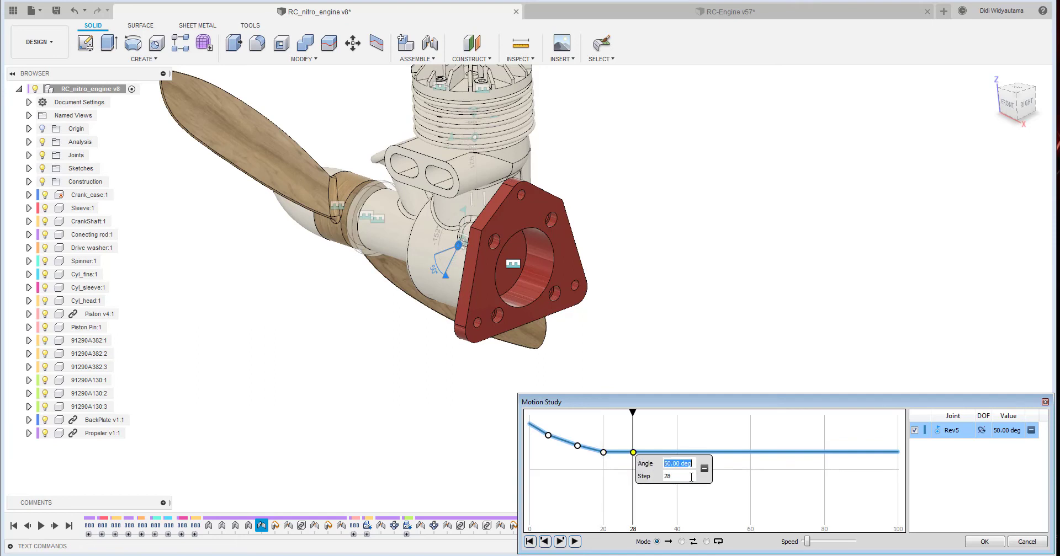
pyautogui.write('10')
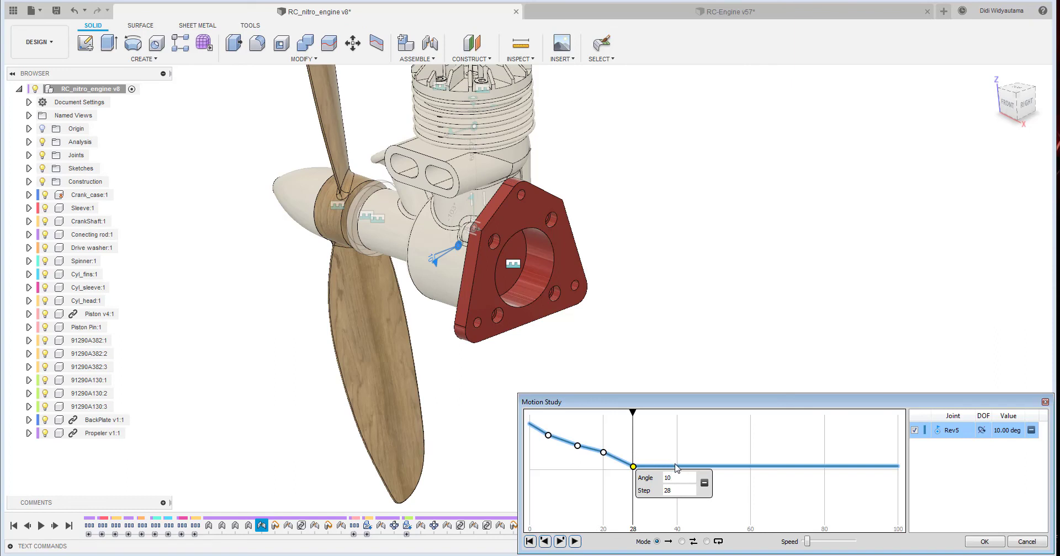
# - Add Rev5 animation points at step 40 with -20 deg and step 52 with -50 deg
pyautogui.click(677, 467)
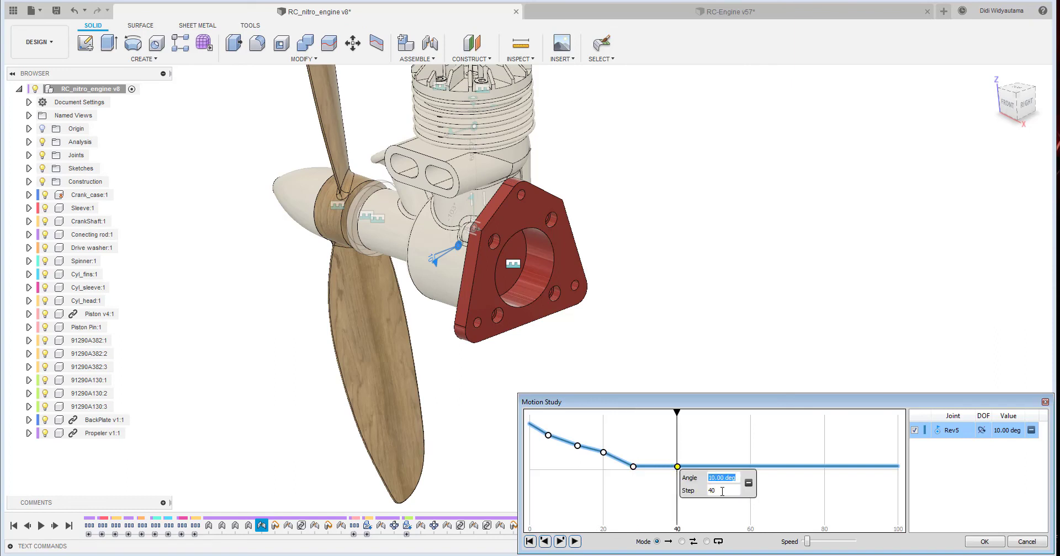
pyautogui.write('0-20')
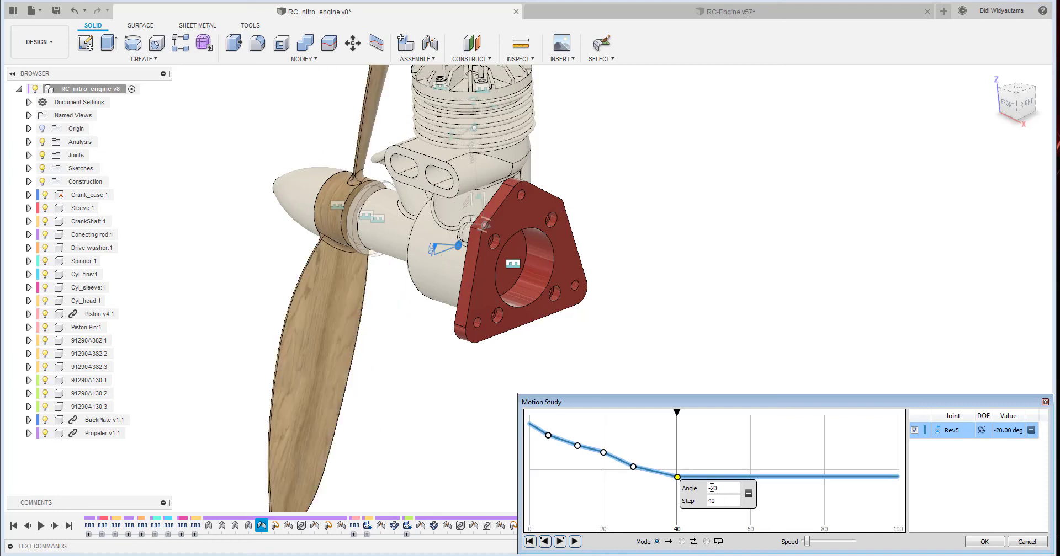
pyautogui.click(722, 477)
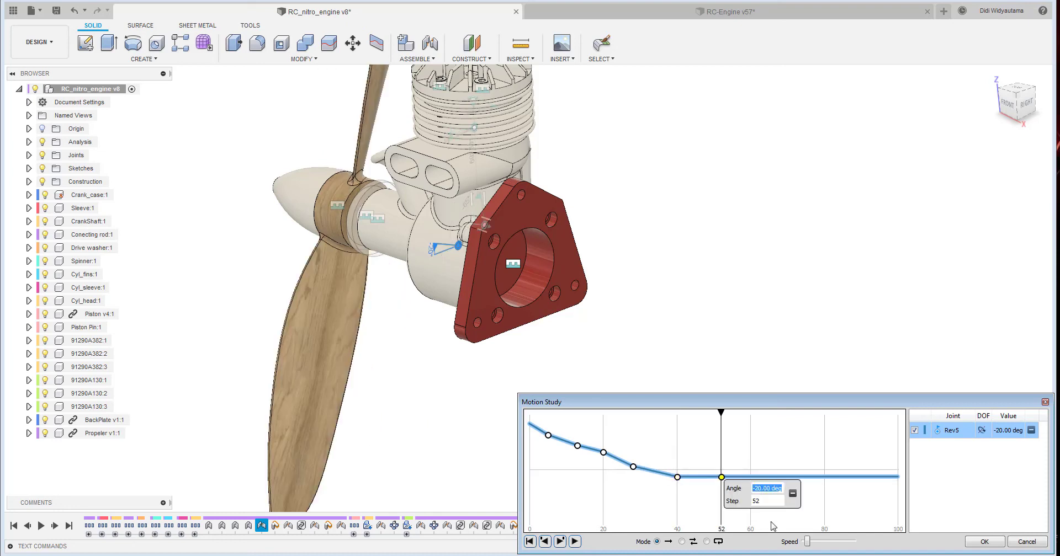
pyautogui.write('-50')
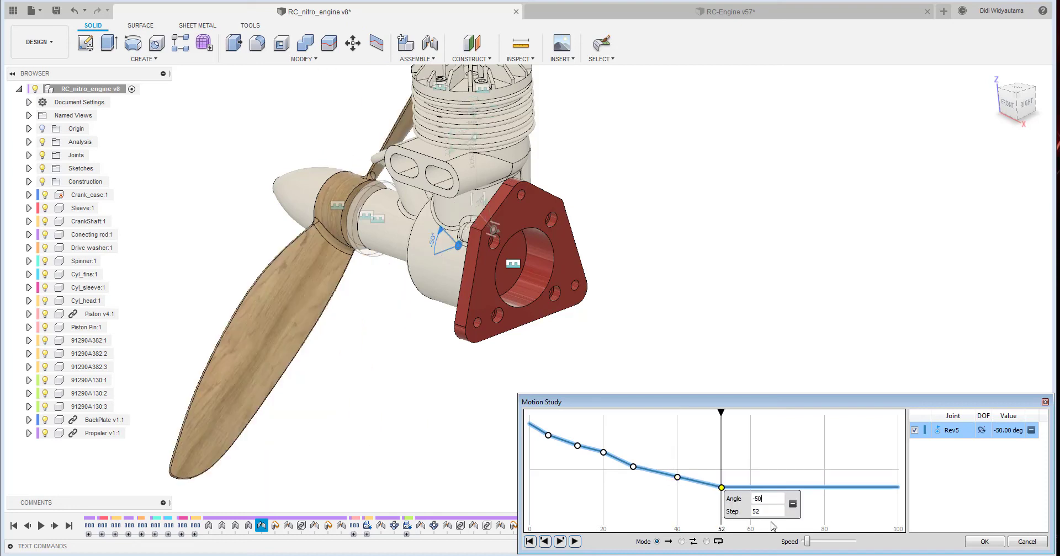
# - Add Rev5 animation points at step 65 with -80 deg and step 76 with -100 deg
pyautogui.click(770, 489)
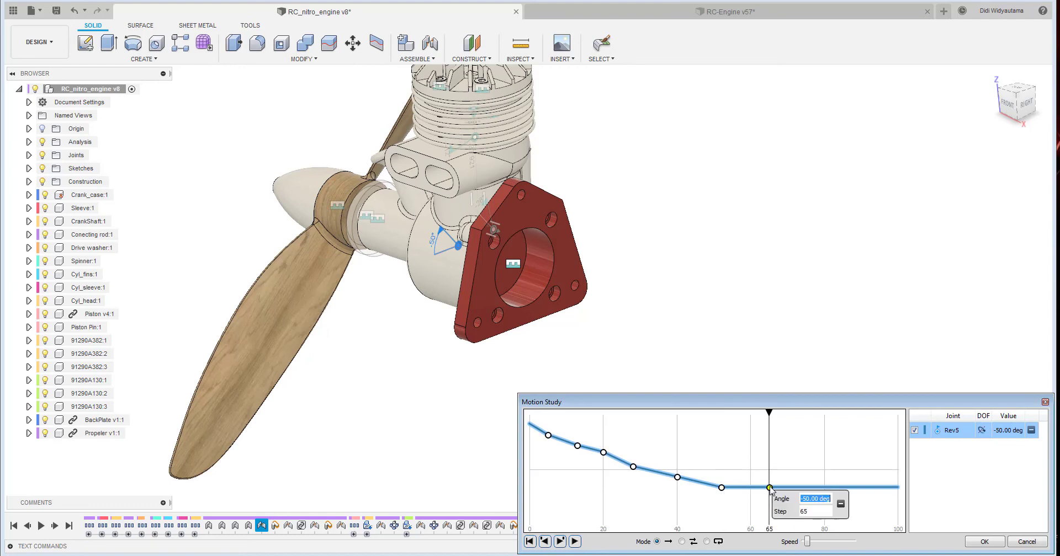
pyautogui.write('-80')
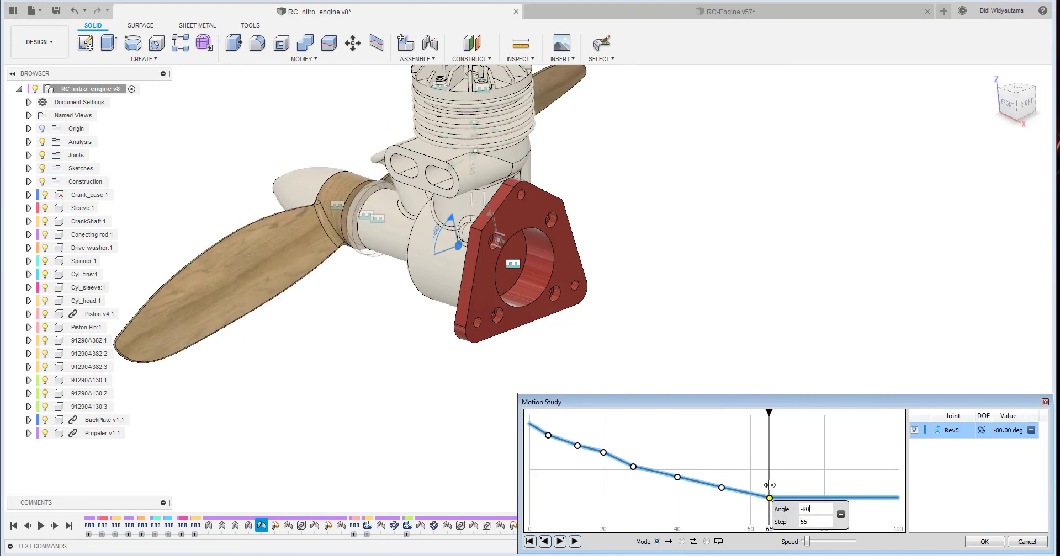
pyautogui.click(811, 499)
pyautogui.write('-100')
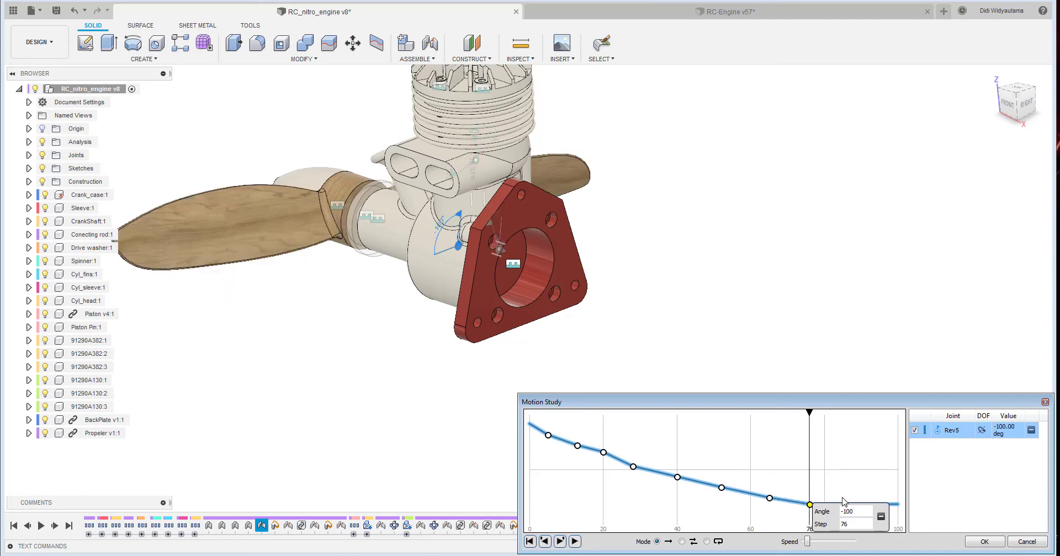
pyautogui.press('Return')
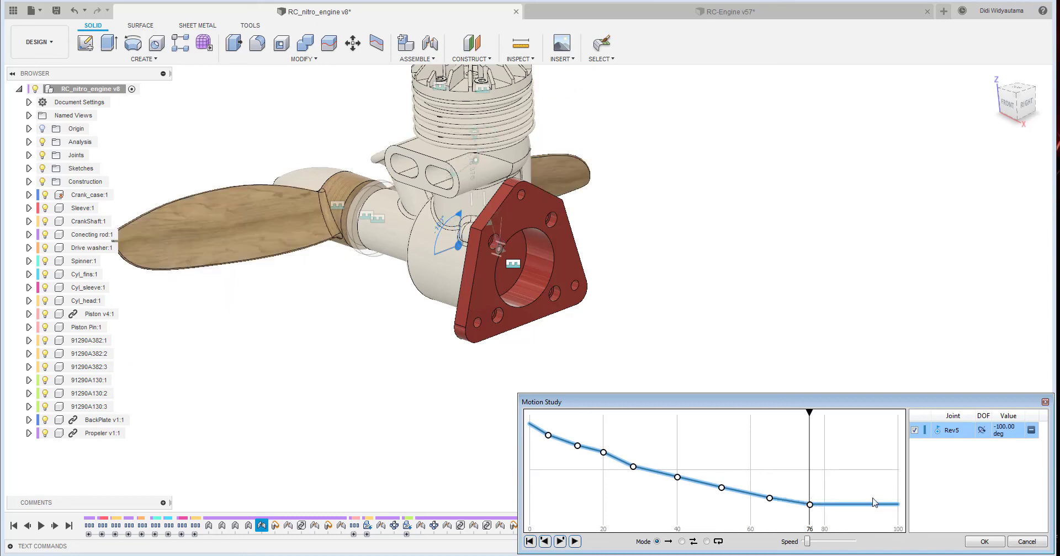
# - Complete the Rev5 curve with points at step 85 with -110 deg and step 100 with -131 deg
pyautogui.click(843, 504)
pyautogui.write('-110')
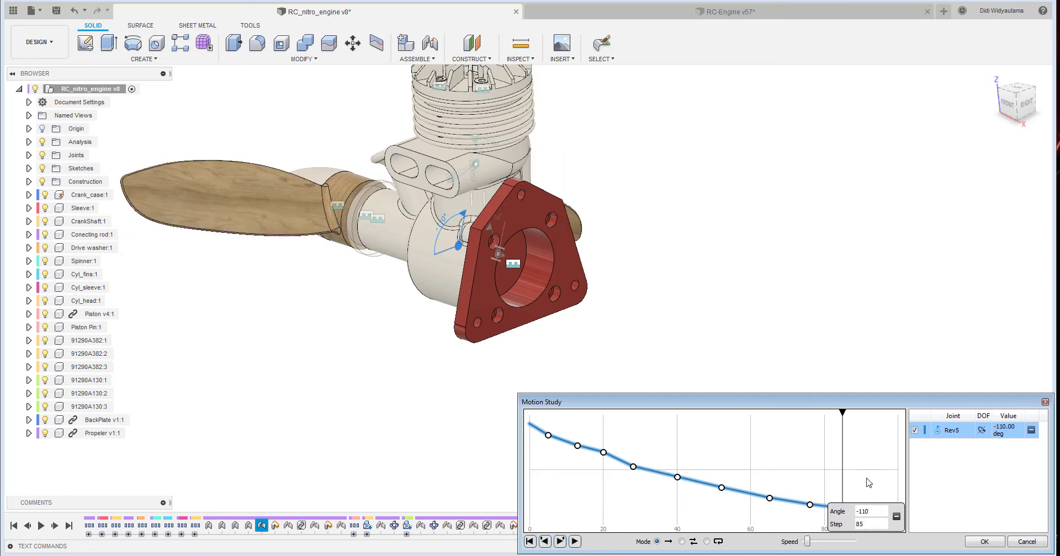
pyautogui.click(899, 513)
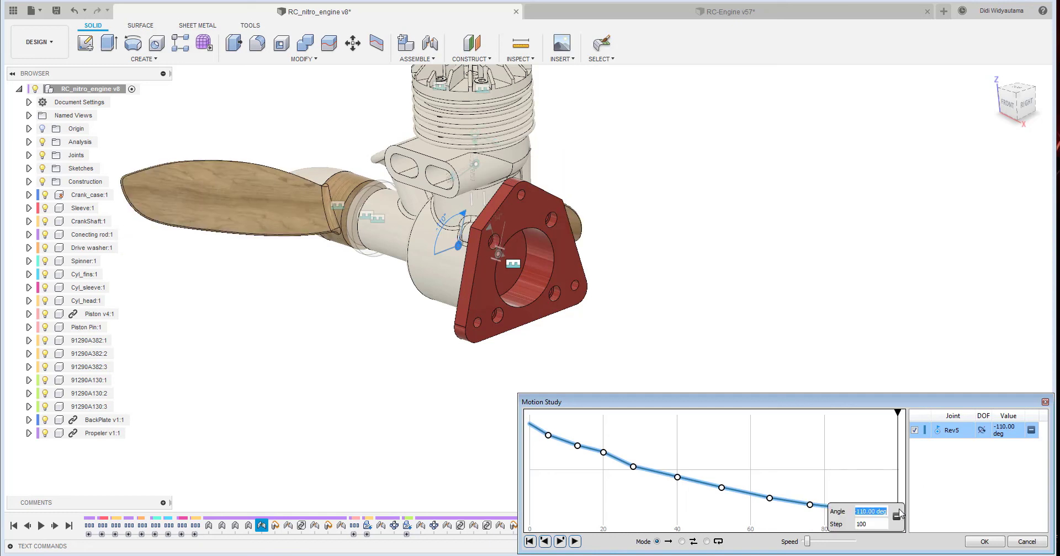
pyautogui.write('-131')
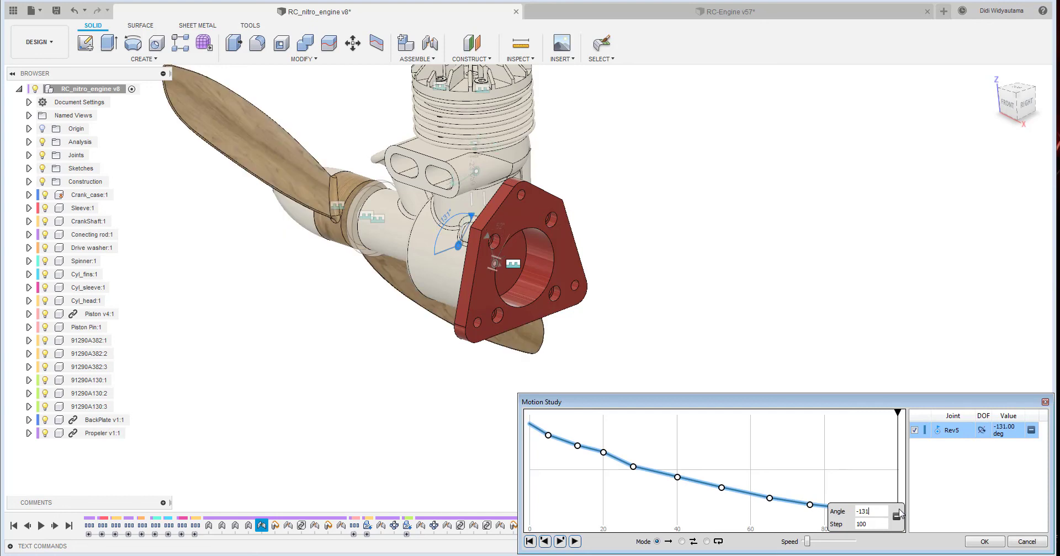
pyautogui.press('Return')
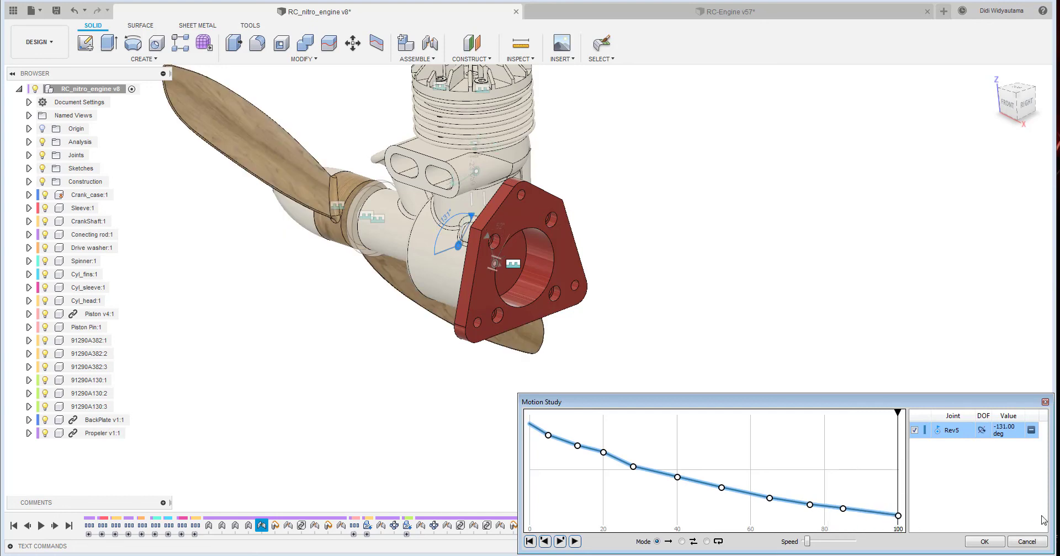
# - Rewind the motion study to its start and play it in continuous loop mode
pyautogui.click(530, 541)
pyautogui.click(707, 542)
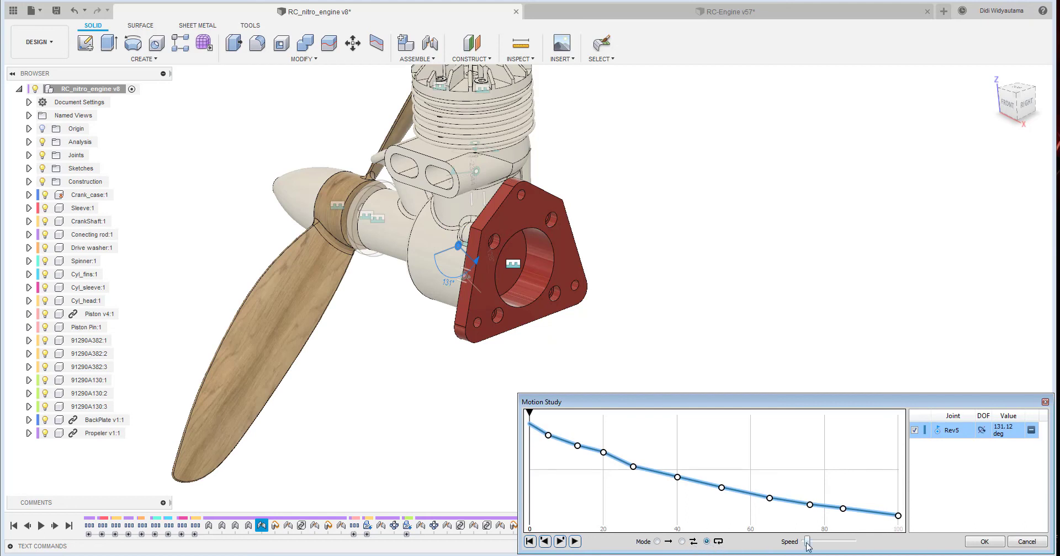
pyautogui.click(575, 541)
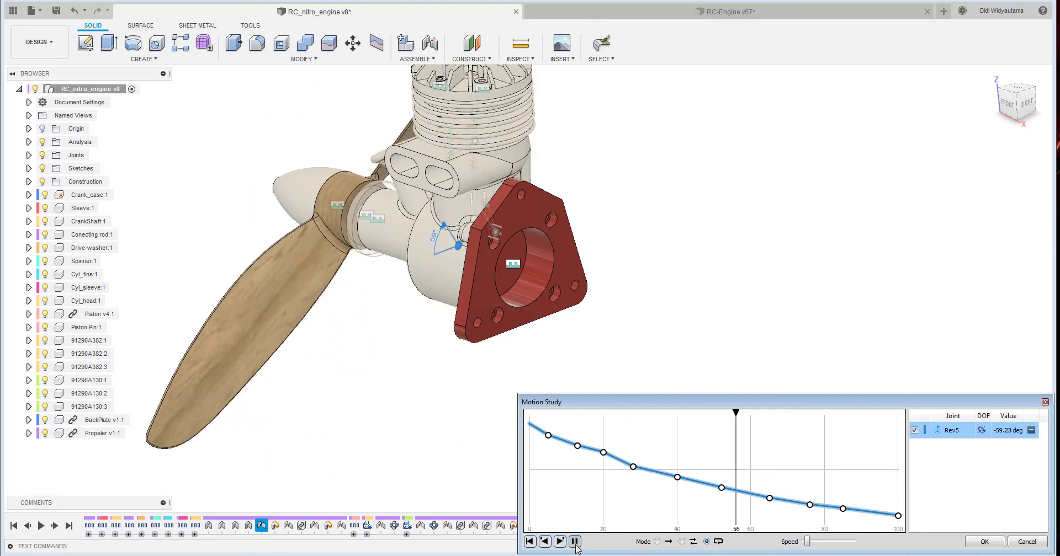
pyautogui.keyDown('shift'); pyautogui.moveTo(703, 298); pyautogui.dragTo(778, 304, button='middle'); pyautogui.keyUp('shift')
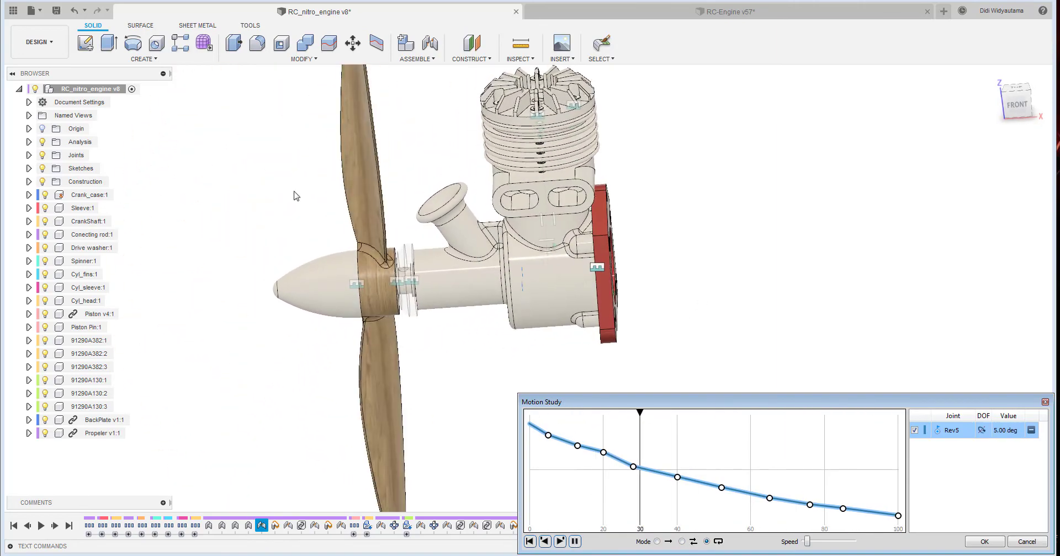
# - Show the section analysis Section2 during playback to examine the piston and connecting rod motion
pyautogui.click(29, 142)
pyautogui.click(29, 142)
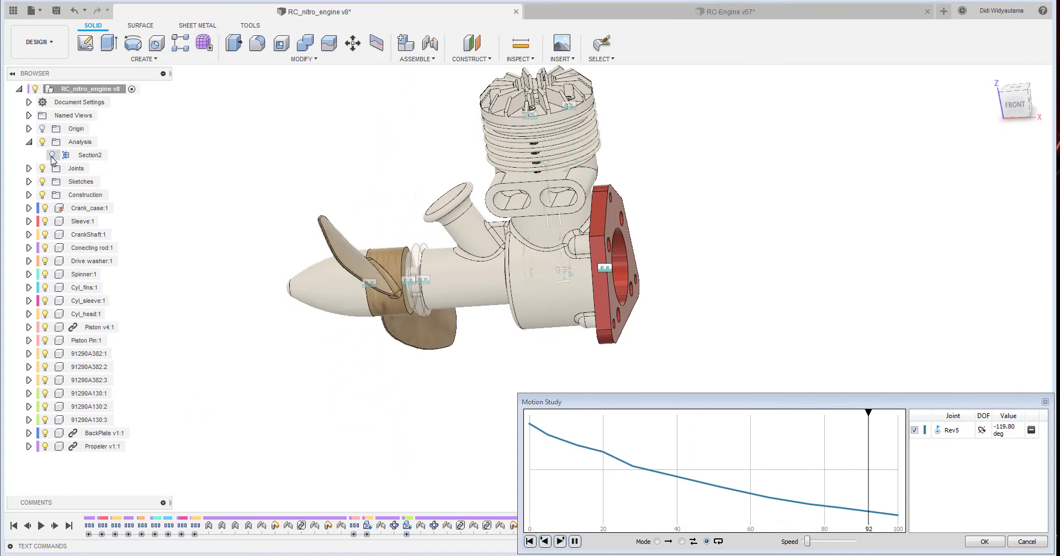
pyautogui.click(52, 156)
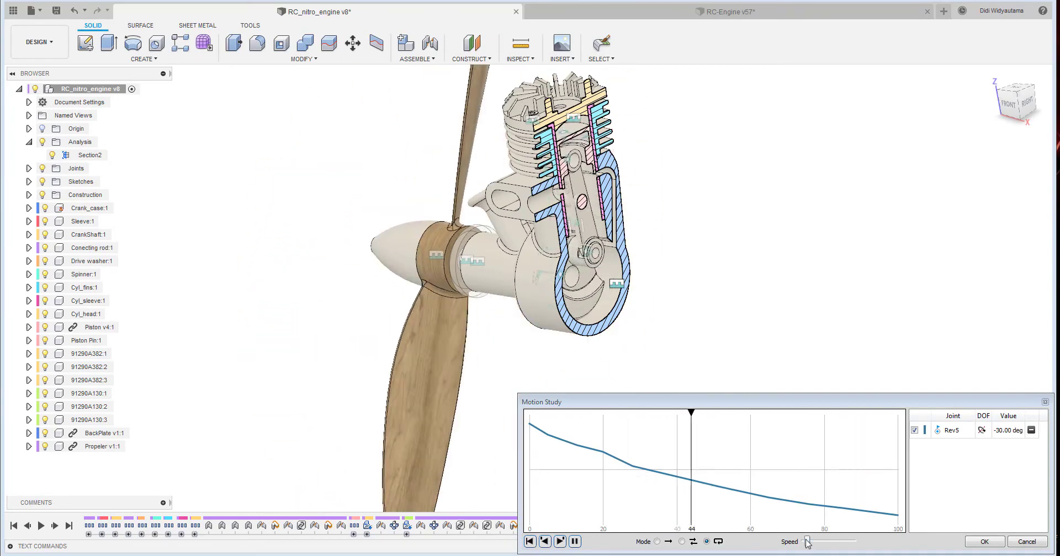
# - Slow the playback to the minimum speed, set its mode to Play Once and accept the motion study
pyautogui.moveTo(808, 542)
pyautogui.mouseDown()
pyautogui.moveTo(826, 544)
pyautogui.moveTo(807, 543)
pyautogui.mouseUp()
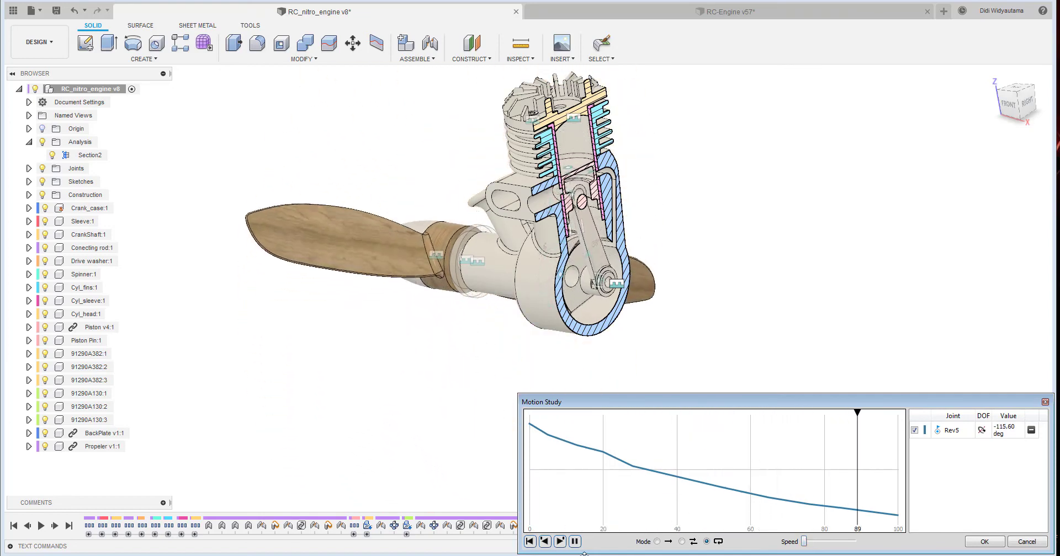
pyautogui.click(682, 542)
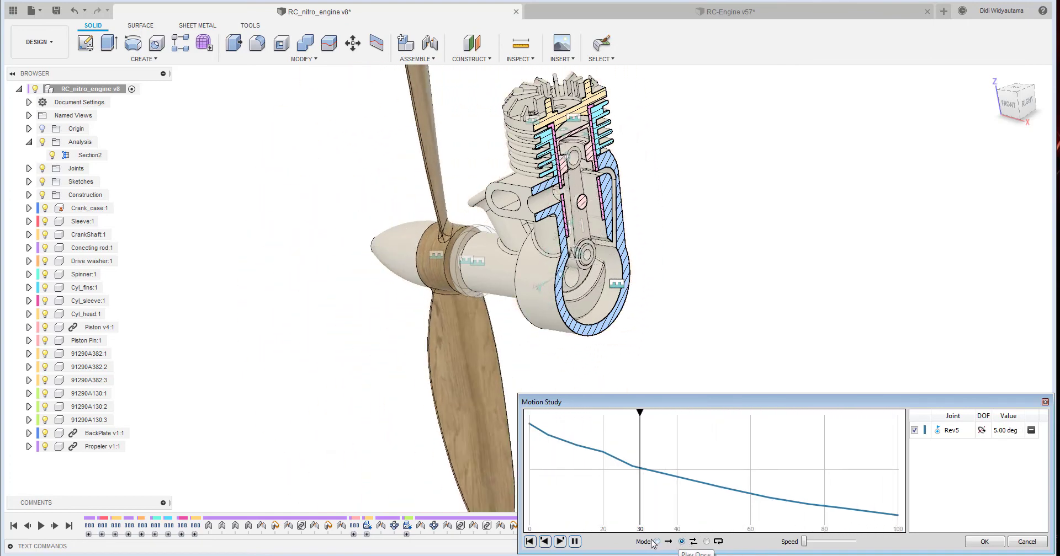
pyautogui.click(657, 543)
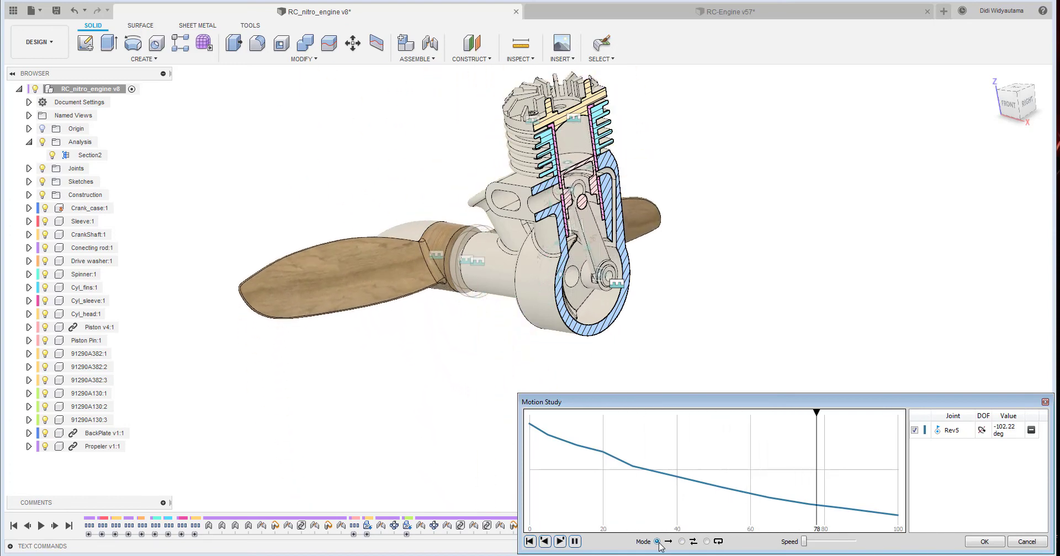
pyautogui.click(984, 542)
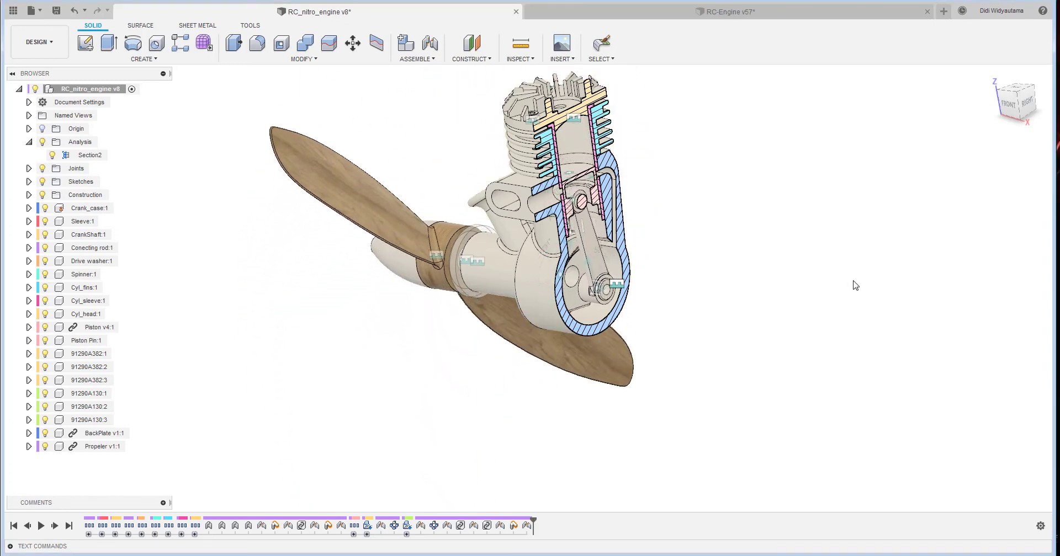
# - Hide the section analysis Section2 and revert the moved parts to their captured position
pyautogui.click(52, 156)
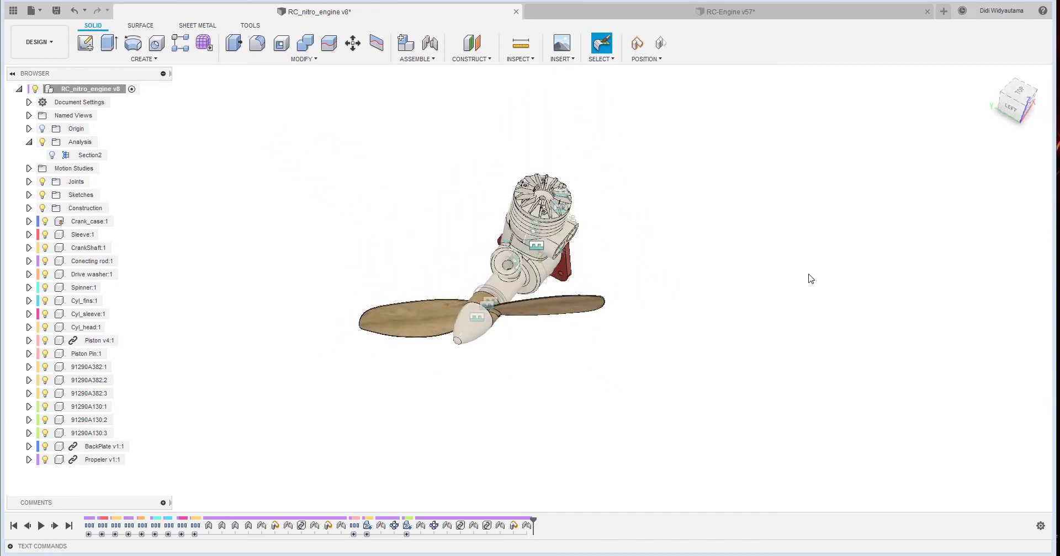
pyautogui.click(660, 46)
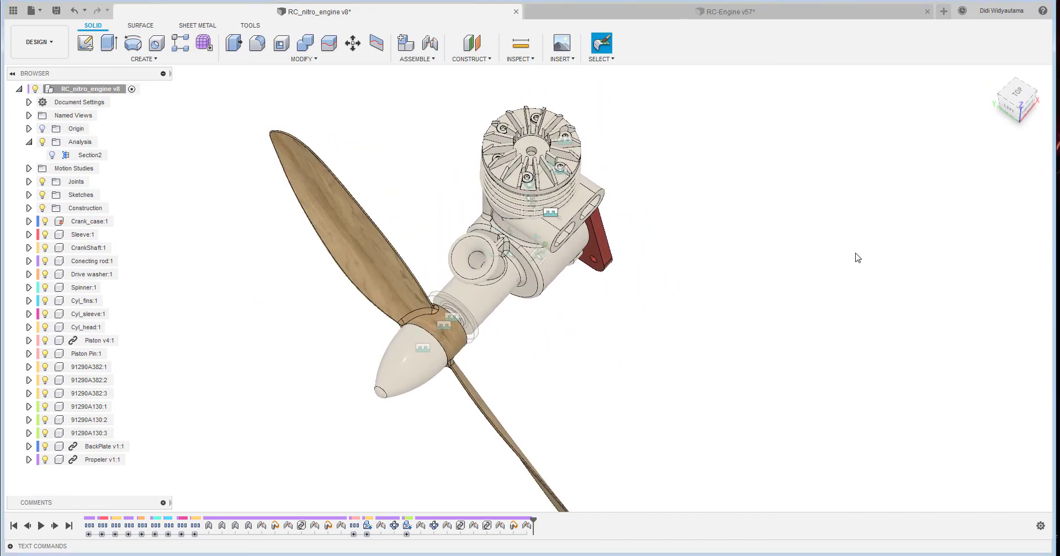